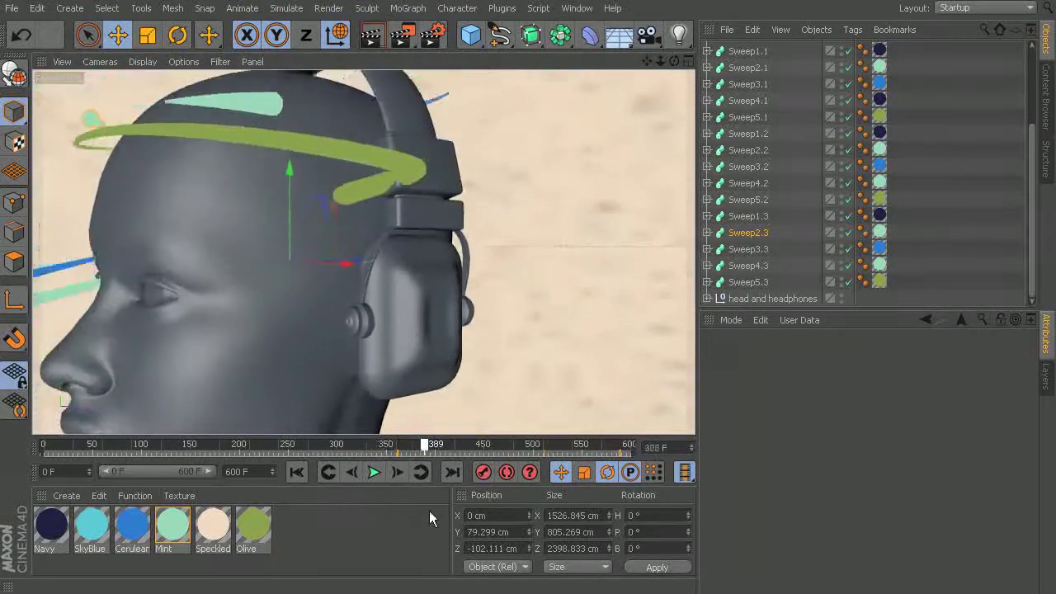
# Scrub through the animation to frame 287 and leave the scene camera for a free perspective view of the whole head
pyautogui.moveTo(389, 450); pyautogui.dragTo(673, 493)
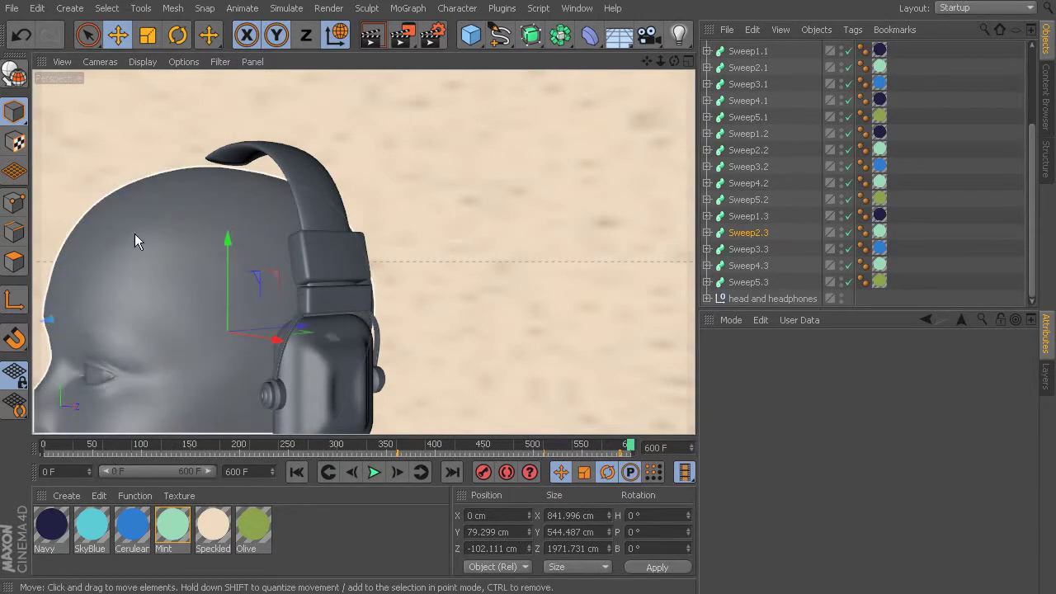
pyautogui.moveTo(630, 451); pyautogui.dragTo(324, 450)
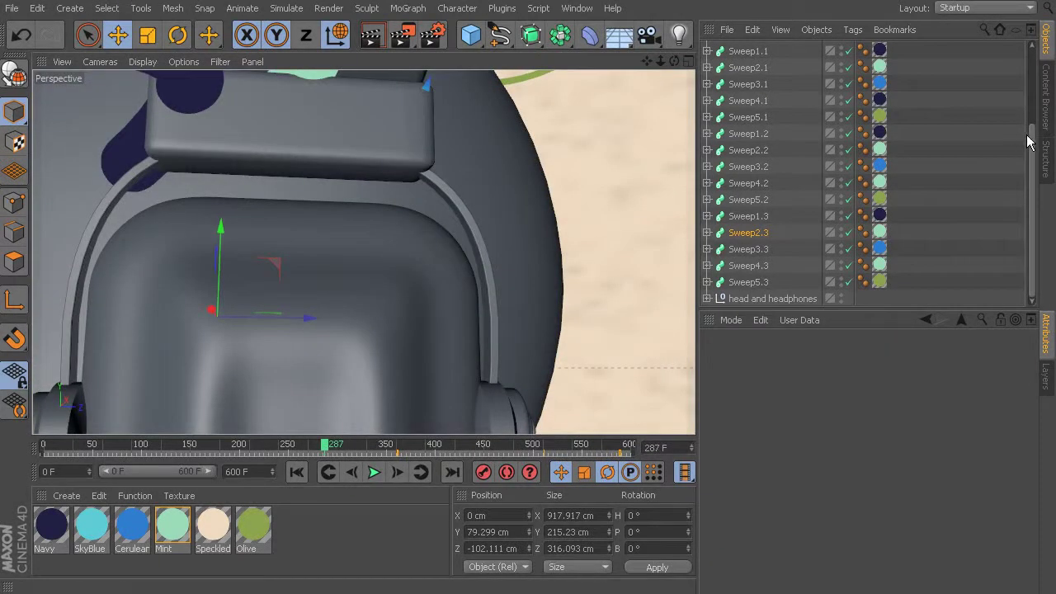
pyautogui.scroll(3, 1029, 142)
pyautogui.click(848, 50)
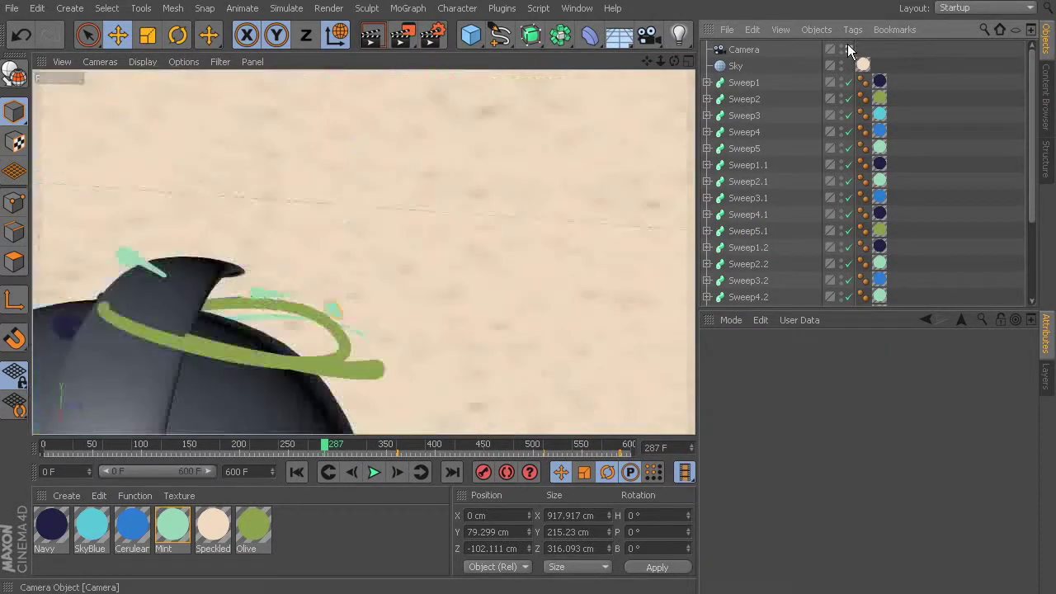
pyautogui.keyDown('alt'); pyautogui.moveTo(165, 275); pyautogui.dragTo(290, 264); pyautogui.keyUp('alt')
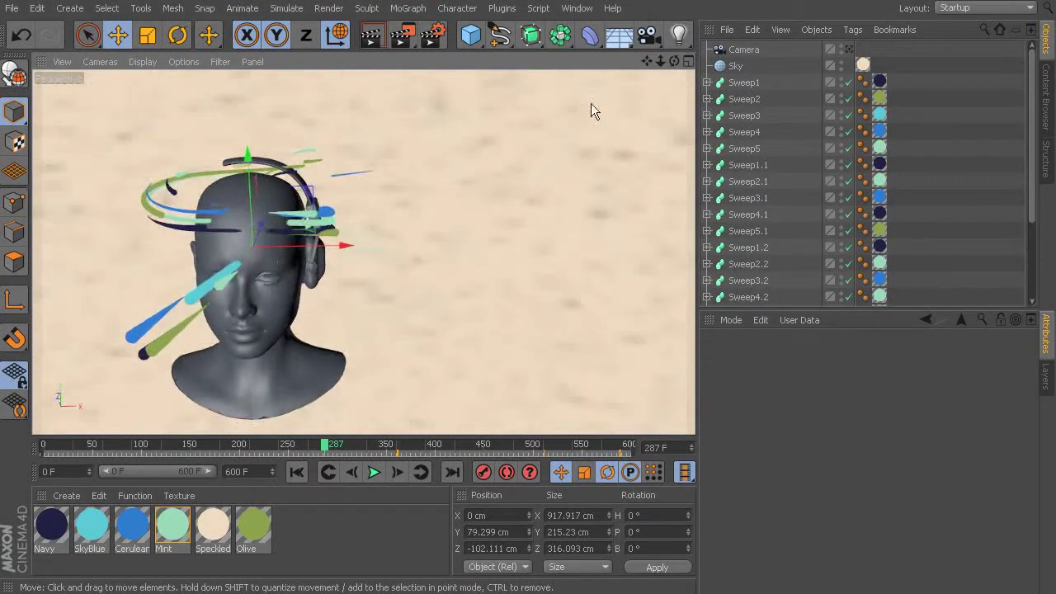
# Hide all the Sweep objects in the viewport, keeping only the head and headphones shown
pyautogui.click(842, 82)
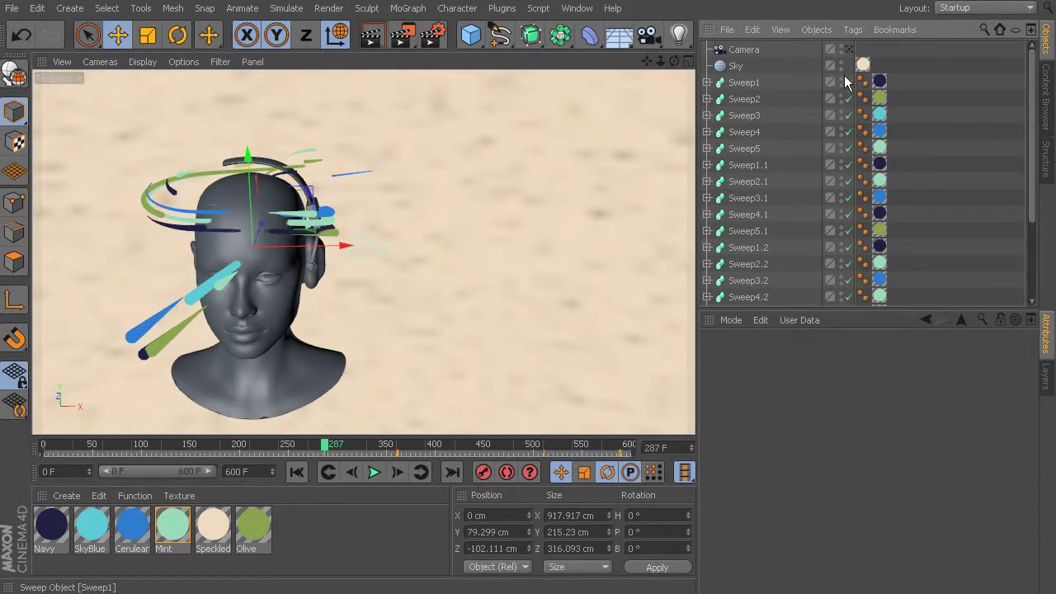
pyautogui.click(847, 82)
pyautogui.scroll(-5, 844, 240)
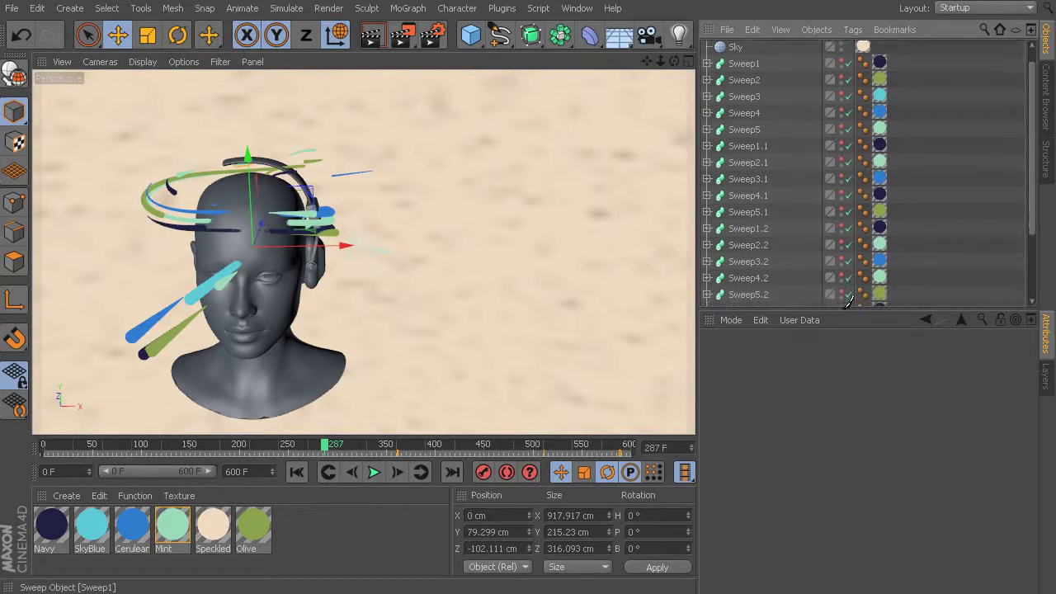
pyautogui.click(841, 299)
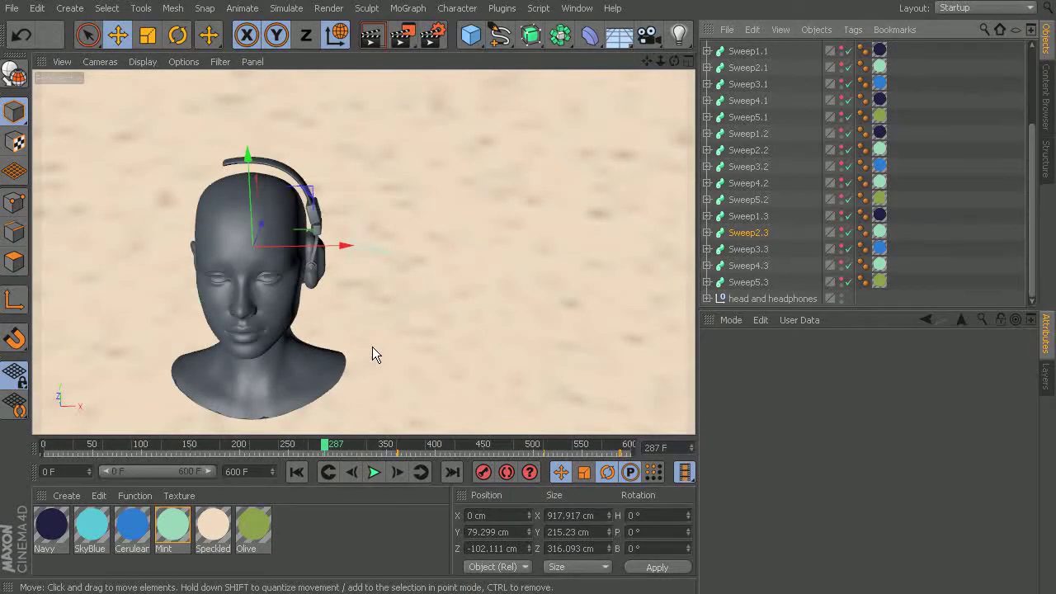
pyautogui.click(841, 295)
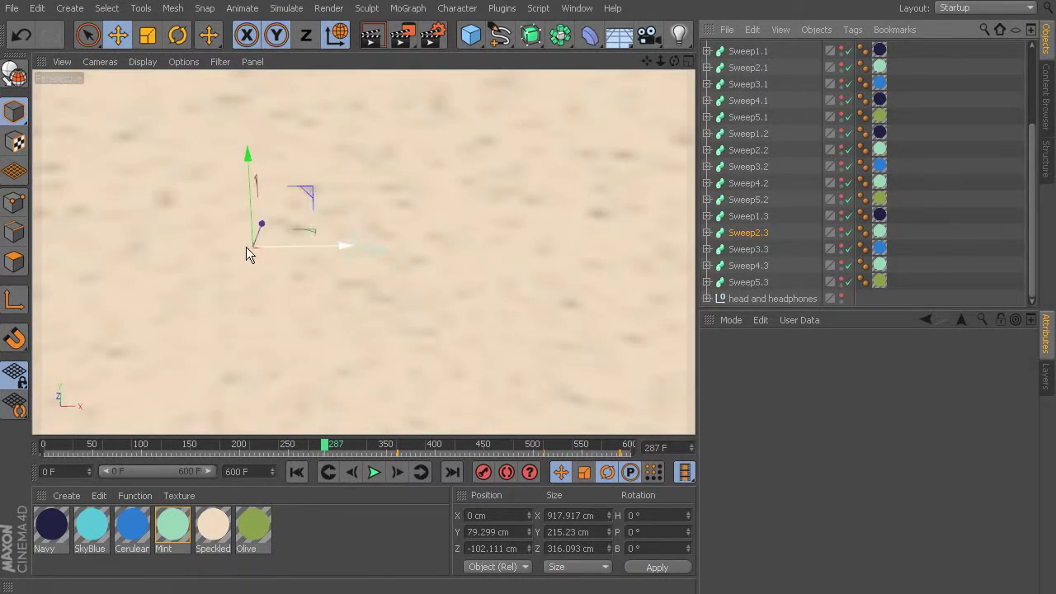
pyautogui.click(840, 295)
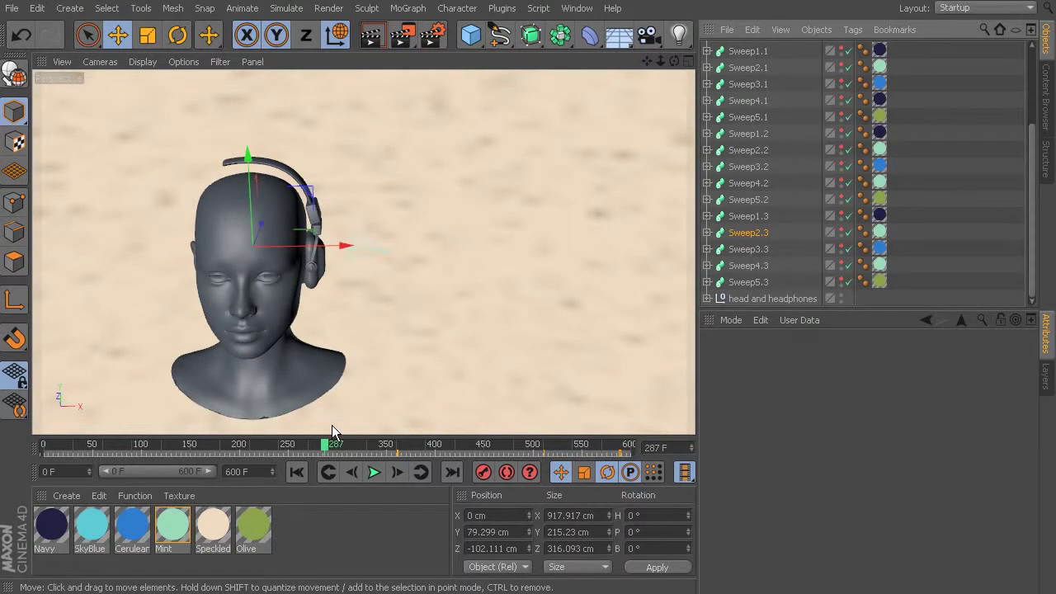
# Examine the head and headphones model from the side and front in the perspective and Front views
pyautogui.keyDown('alt'); pyautogui.moveTo(183, 388); pyautogui.dragTo(128, 340); pyautogui.keyUp('alt')
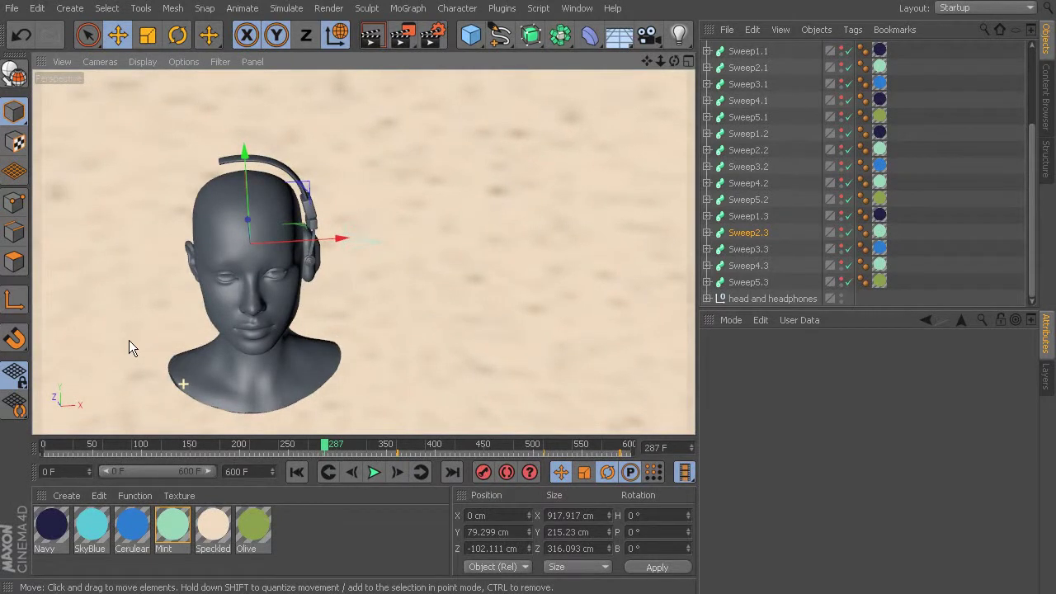
pyautogui.click(919, 300)
pyautogui.keyDown('alt'); pyautogui.moveTo(407, 221); pyautogui.dragTo(583, 206); pyautogui.keyUp('alt')
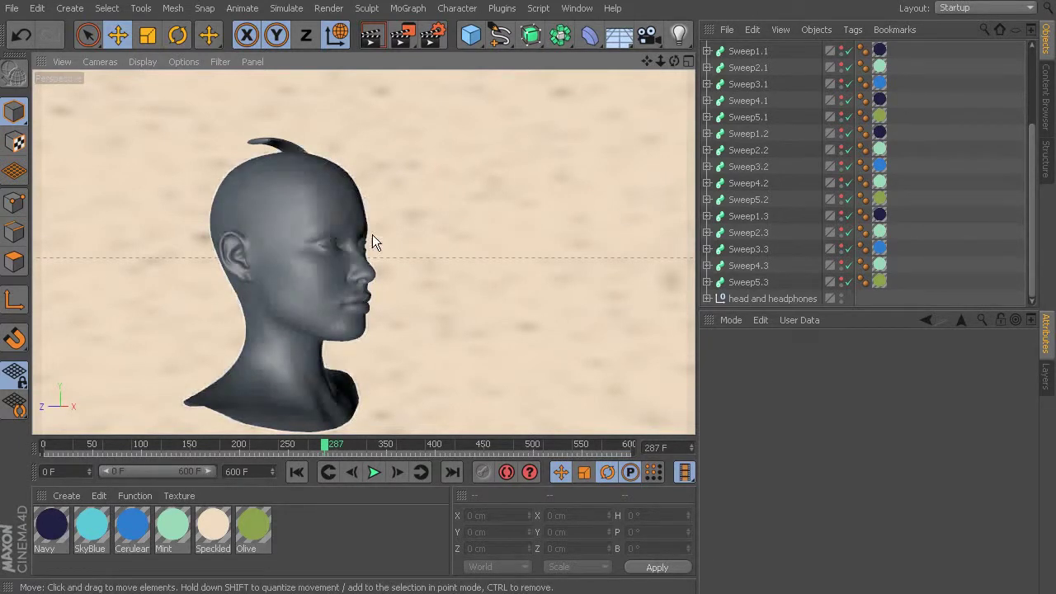
pyautogui.keyDown('alt'); pyautogui.moveTo(444, 336); pyautogui.dragTo(540, 338); pyautogui.keyUp('alt')
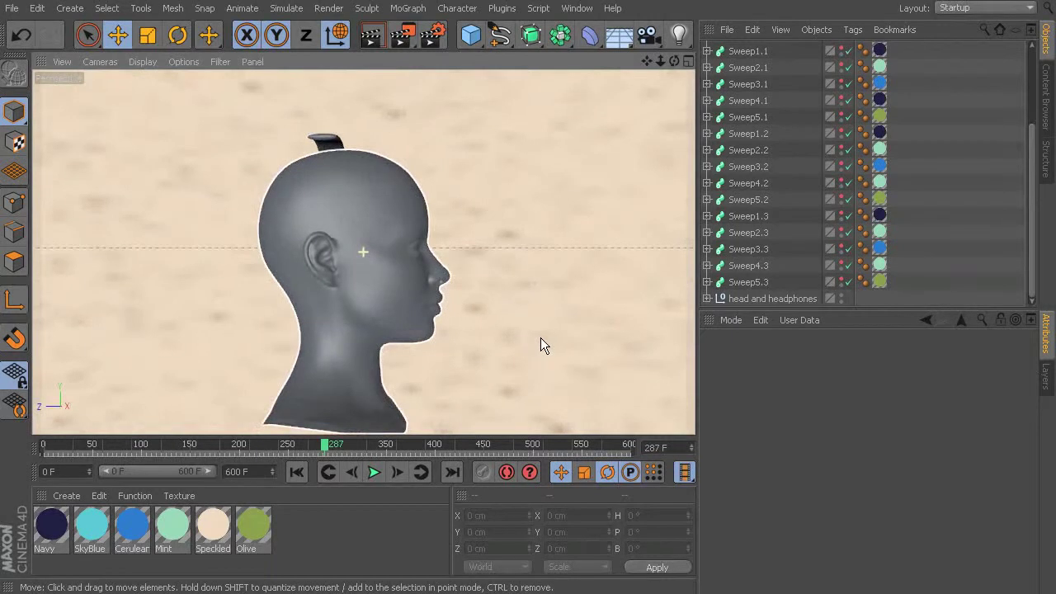
pyautogui.keyDown('alt'); pyautogui.moveTo(563, 267); pyautogui.dragTo(539, 224, button='middle'); pyautogui.keyUp('alt')
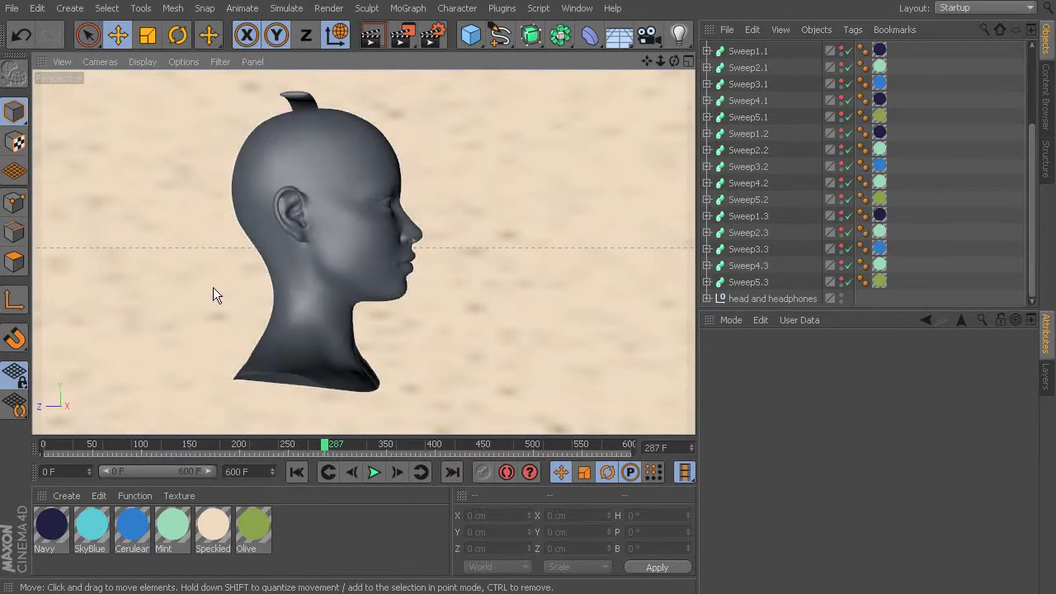
pyautogui.keyDown('alt'); pyautogui.moveTo(372, 268); pyautogui.dragTo(157, 388); pyautogui.keyUp('alt')
pyautogui.keyDown('alt'); pyautogui.moveTo(467, 263); pyautogui.dragTo(541, 205); pyautogui.keyUp('alt')
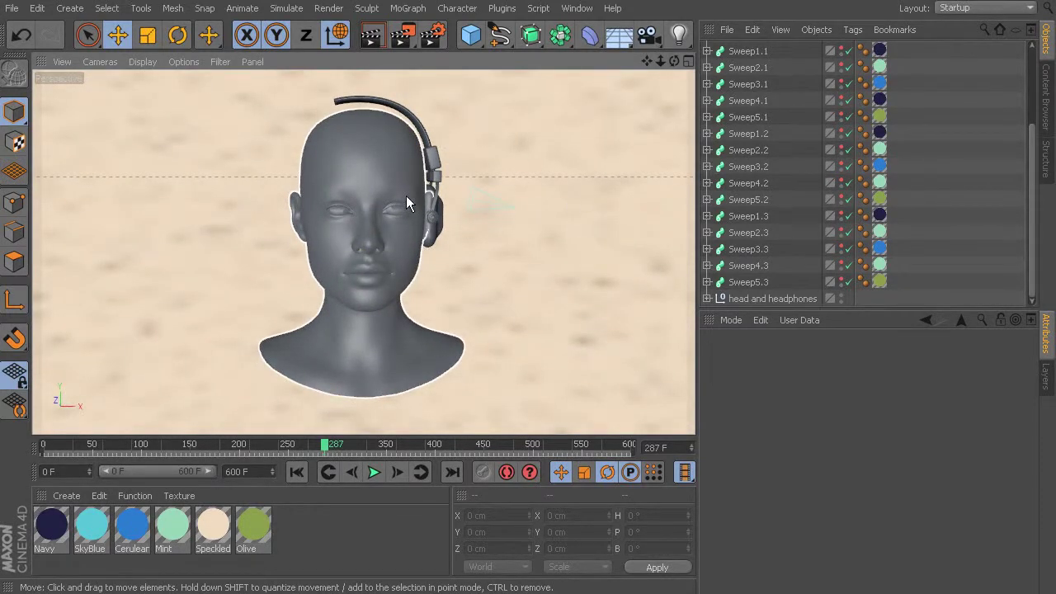
pyautogui.middleClick(567, 227)
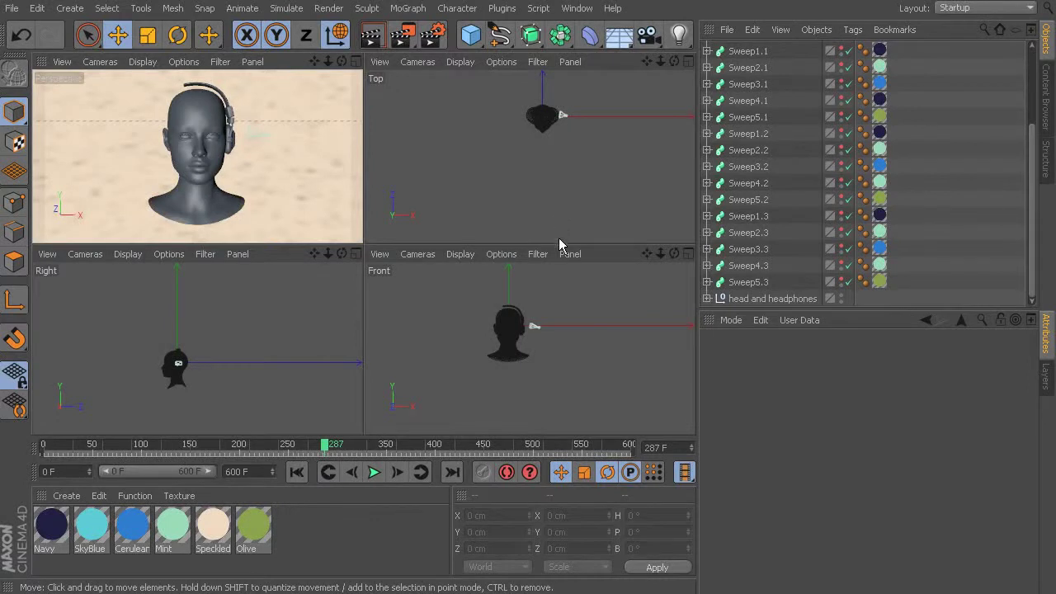
pyautogui.middleClick(511, 340)
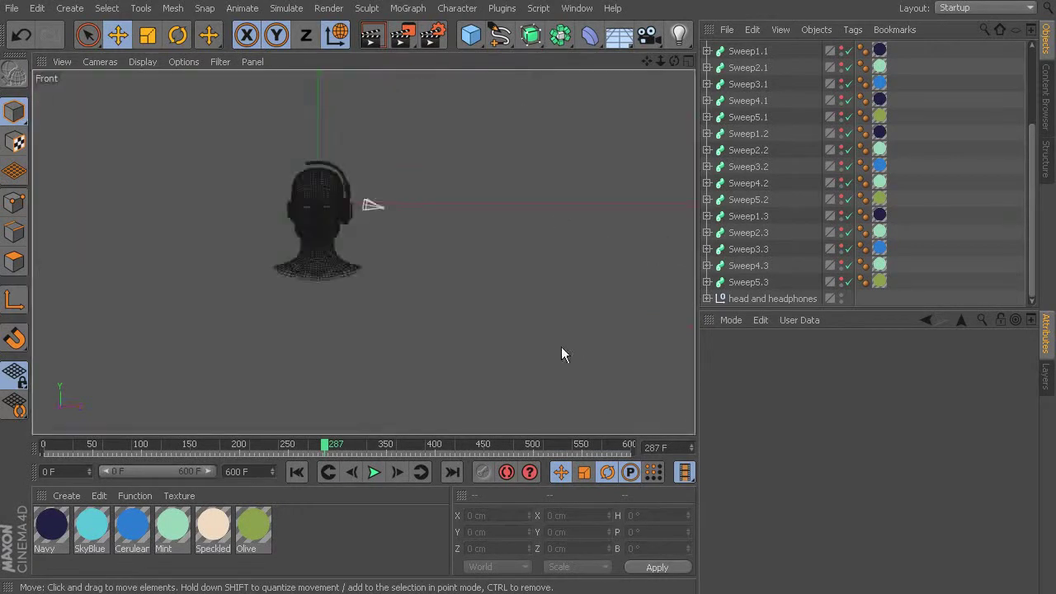
pyautogui.scroll(5, 305, 202)
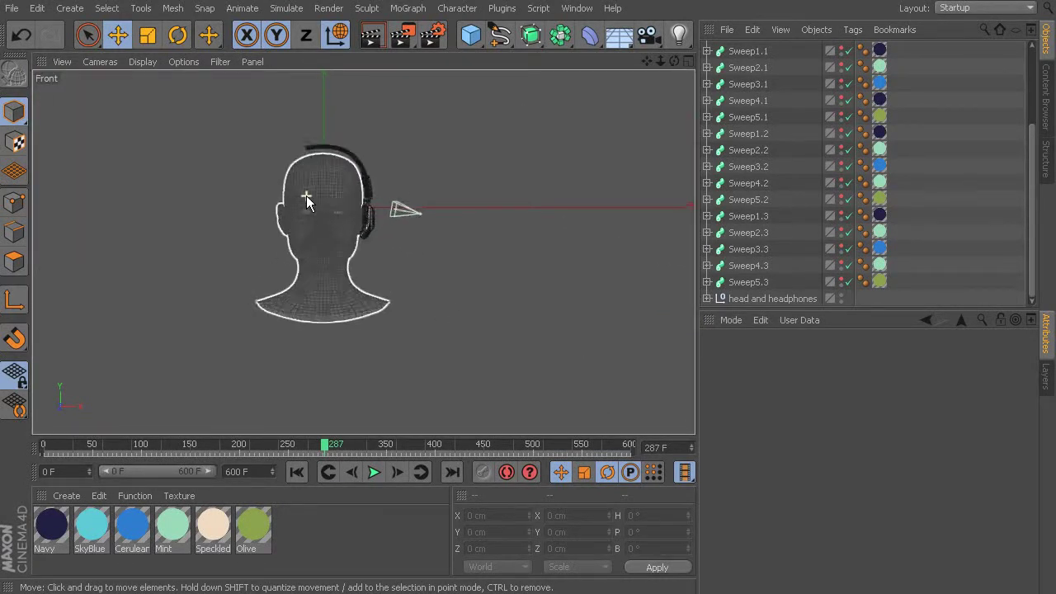
# In the Right view, start a Cubic spline at the crown and trace it down the forehead to the nose tip
pyautogui.middleClick(463, 252)
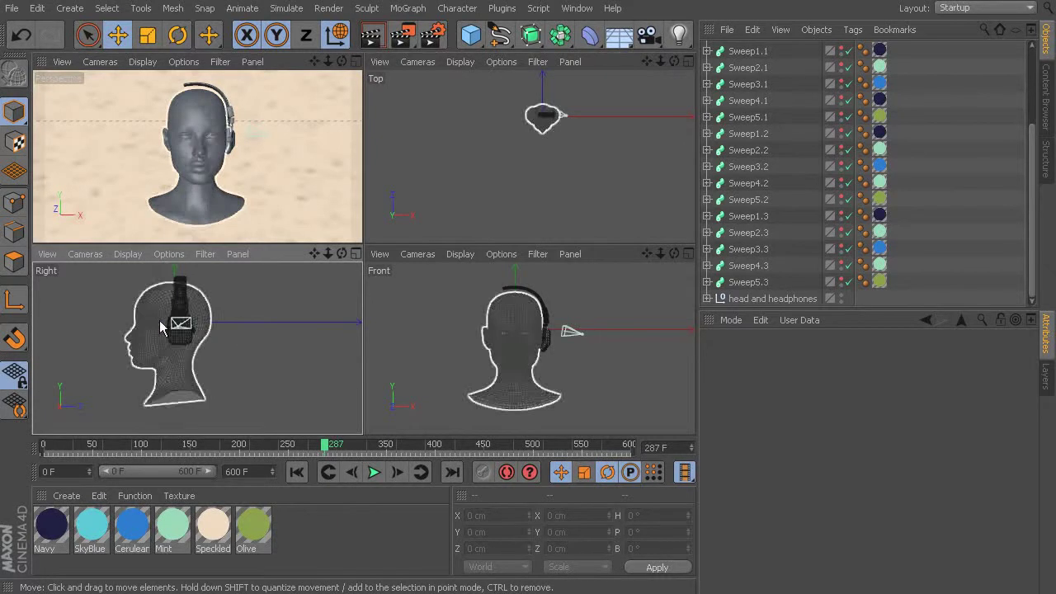
pyautogui.scroll(-1, 172, 321)
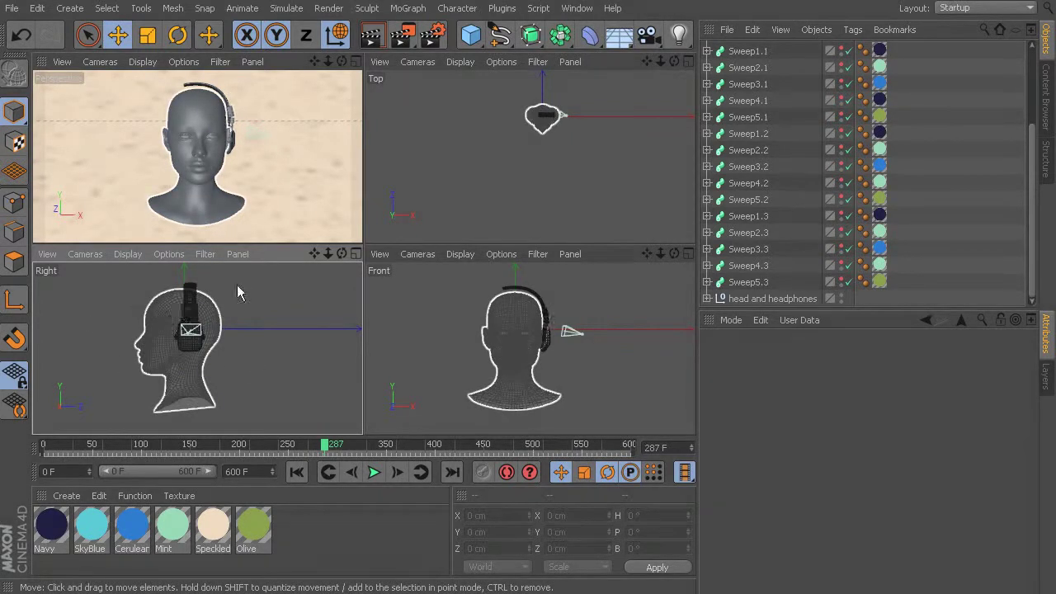
pyautogui.middleClick(228, 363)
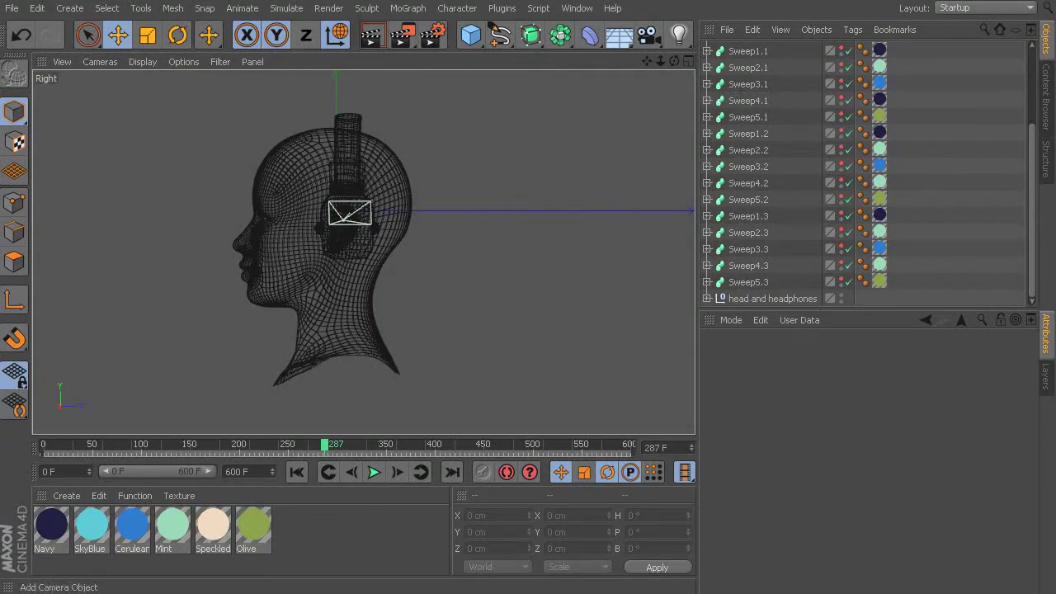
pyautogui.click(498, 33)
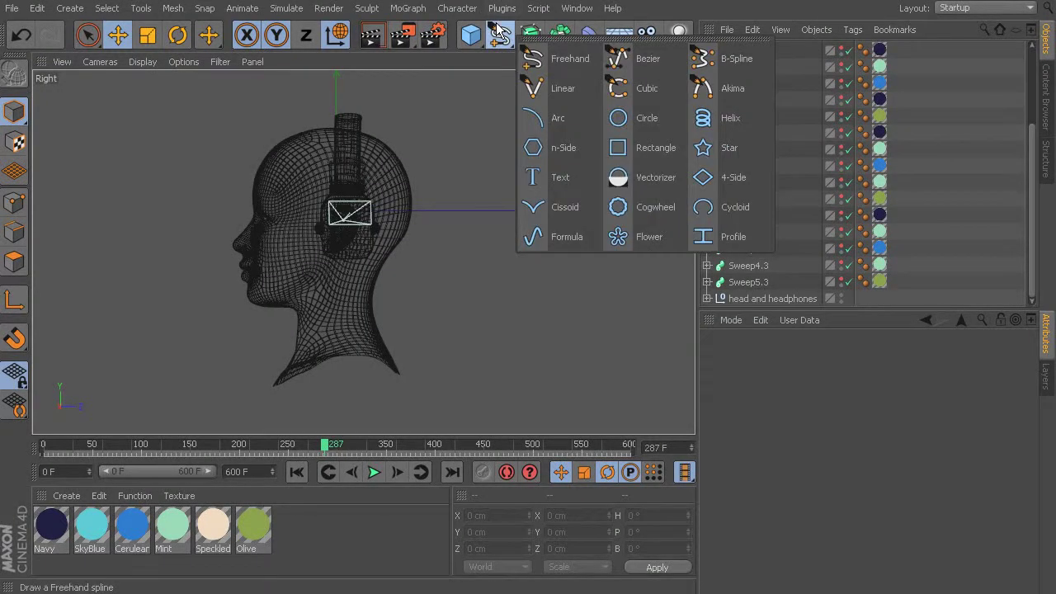
pyautogui.click(665, 81)
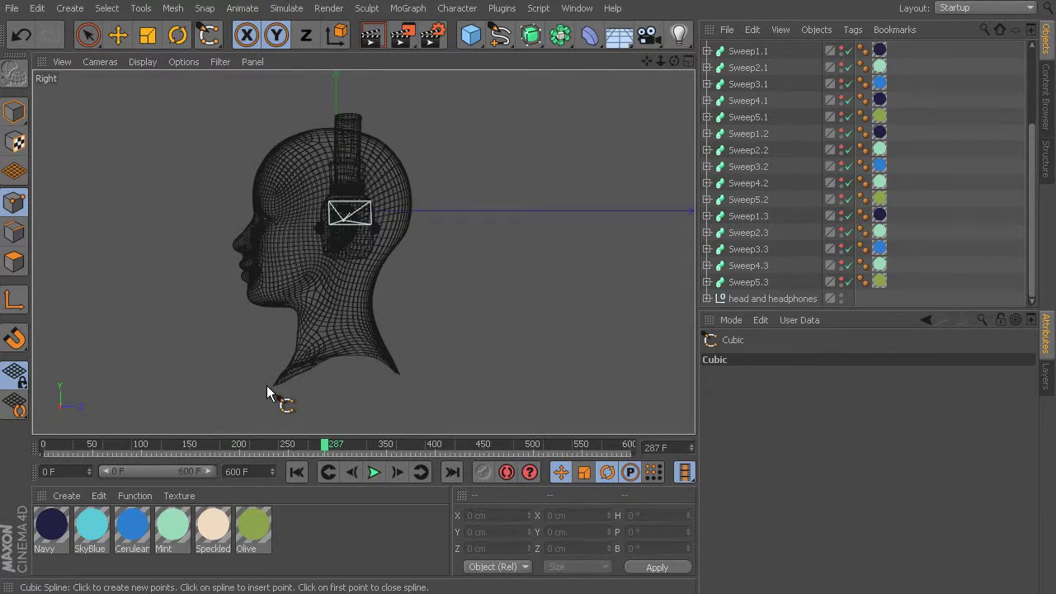
pyautogui.click(331, 123)
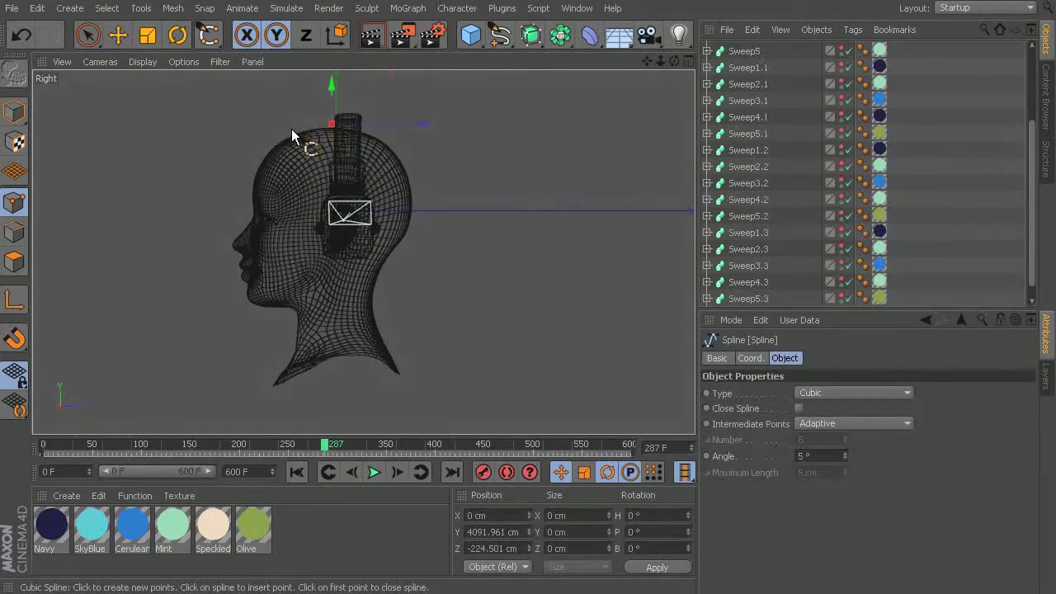
pyautogui.click(294, 128)
pyautogui.click(265, 146)
pyautogui.click(251, 170)
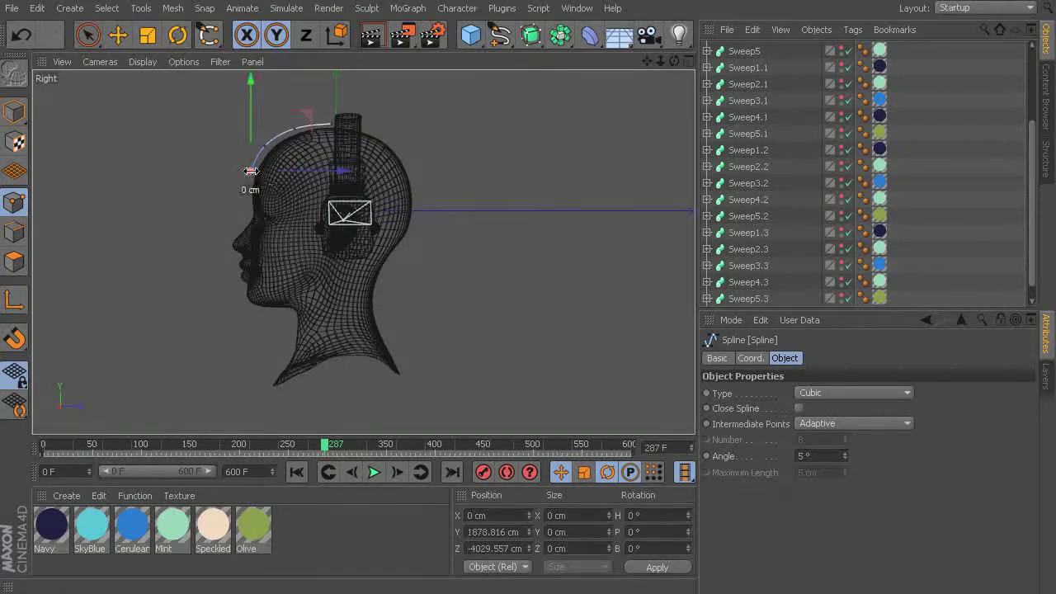
pyautogui.click(248, 210)
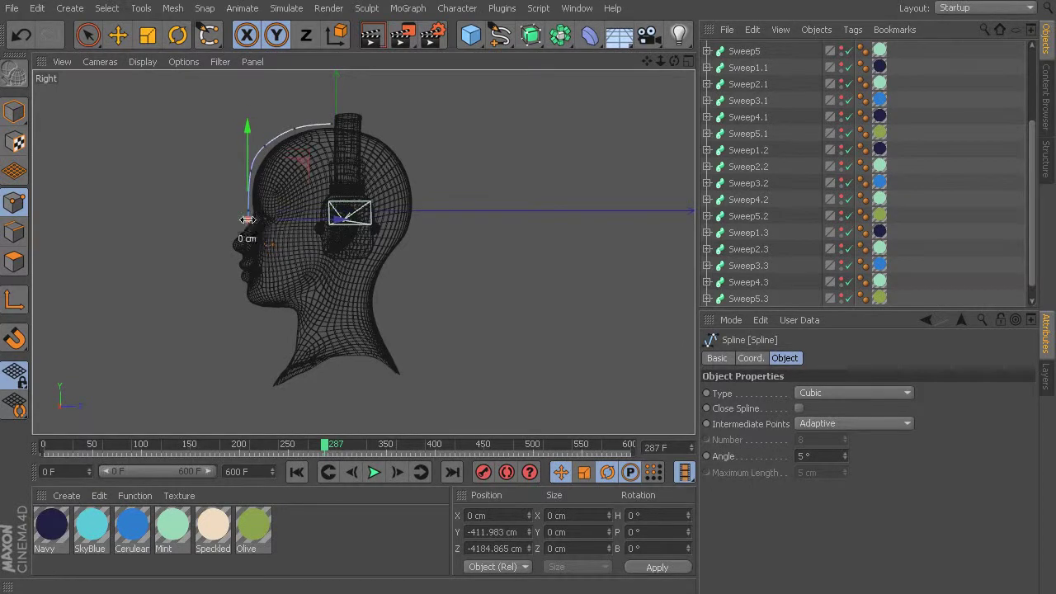
pyautogui.click(231, 238)
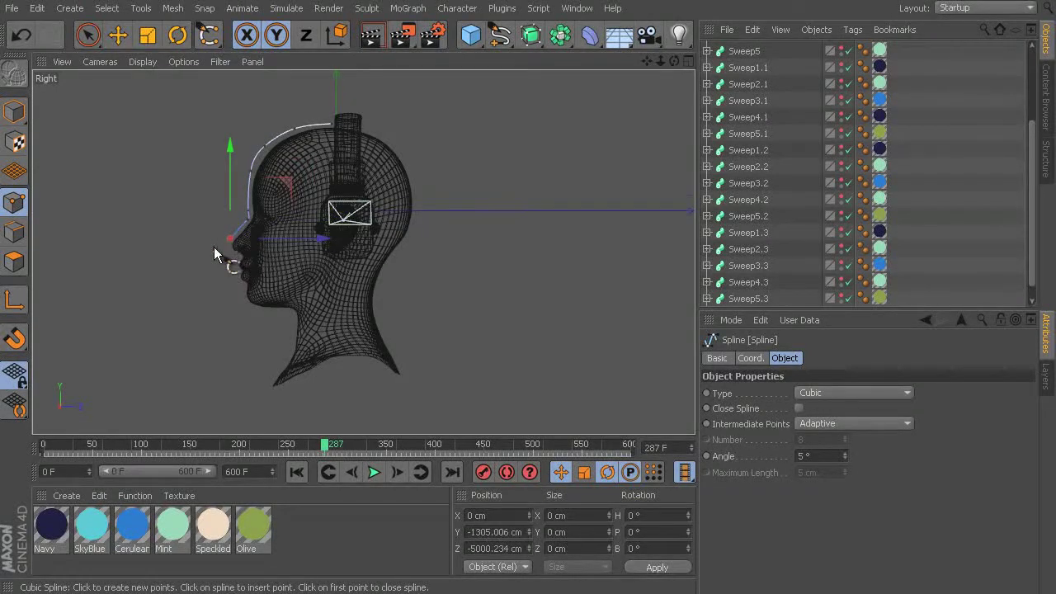
# Continue the spline just outside the profile, under the nose, around the lips and chin, to the top of the throat
pyautogui.scroll(5, 236, 245)
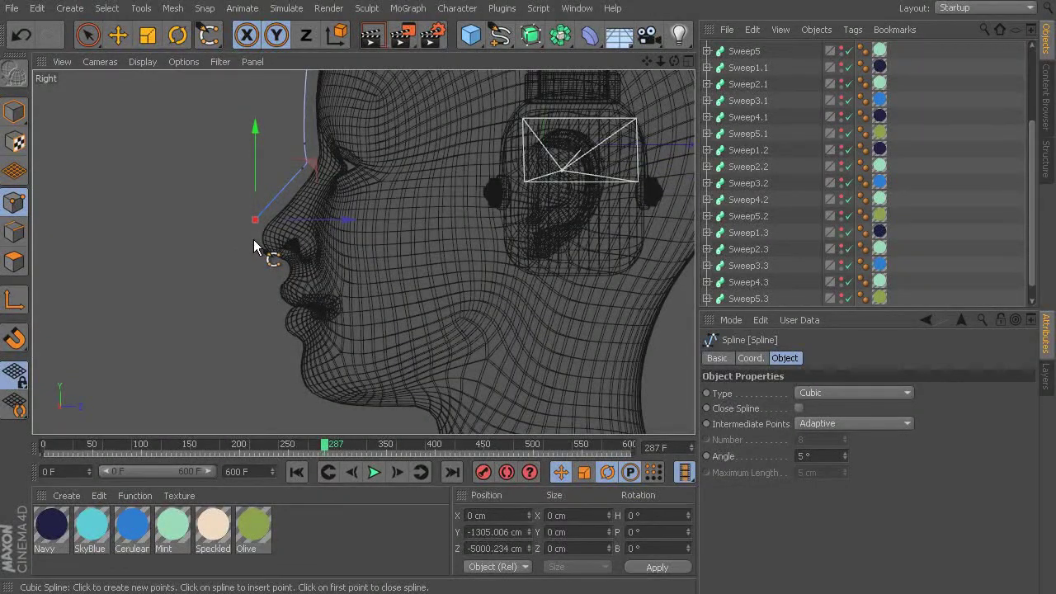
pyautogui.click(273, 260)
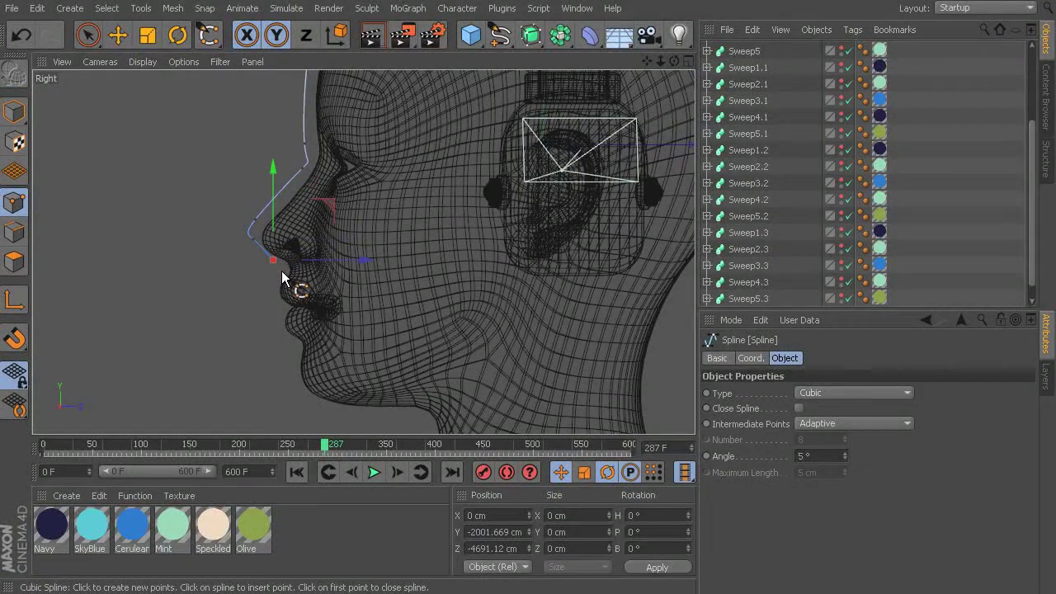
pyautogui.click(269, 289)
pyautogui.click(277, 325)
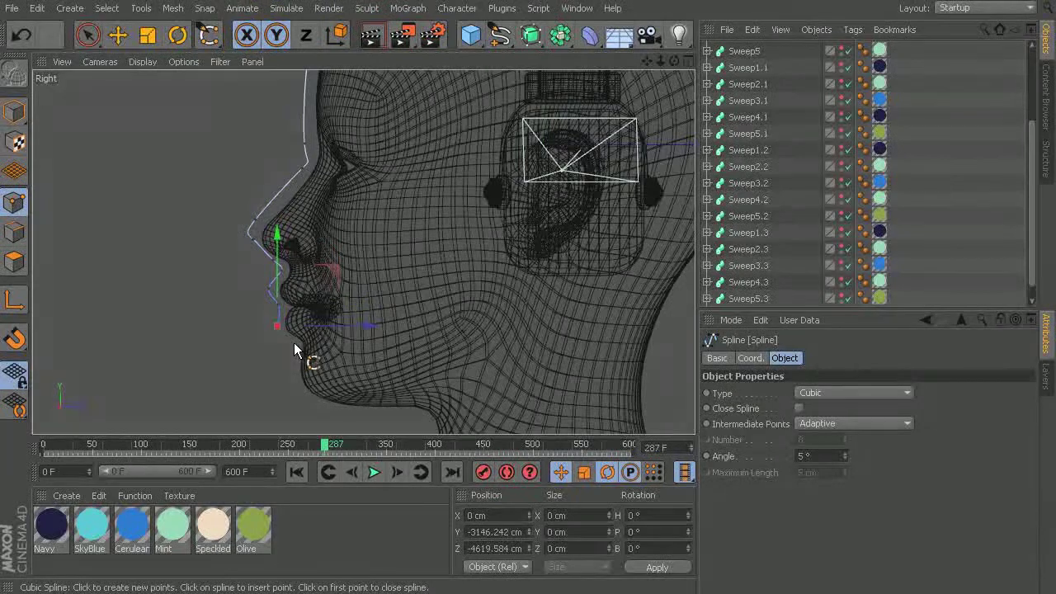
pyautogui.click(293, 360)
pyautogui.click(301, 394)
pyautogui.click(427, 421)
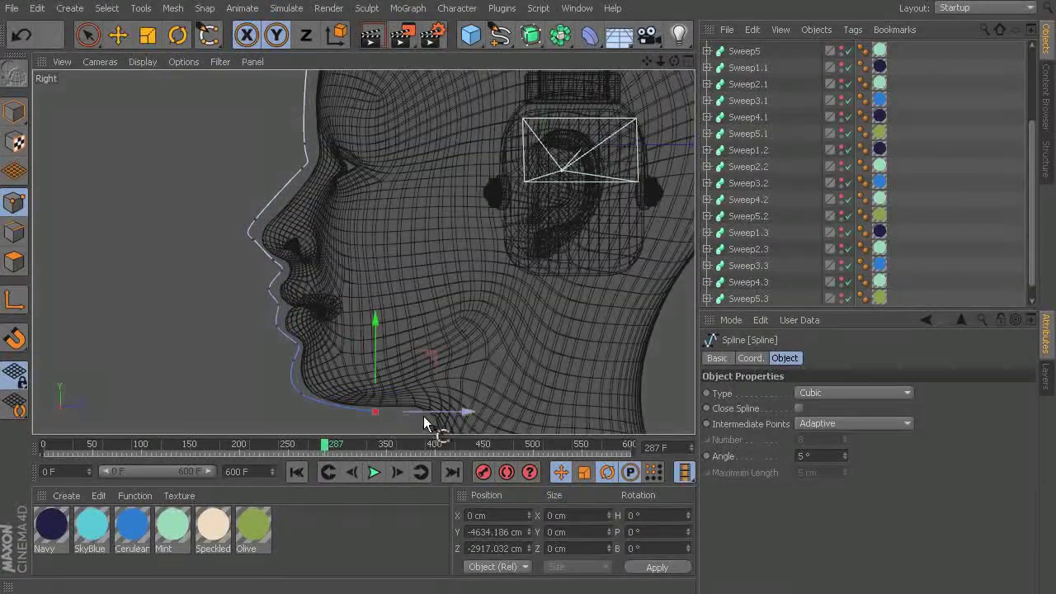
# Extend the spline down the front of the neck to the lower front tip of the bust
pyautogui.middleClick(491, 349)
pyautogui.middleClick(275, 354)
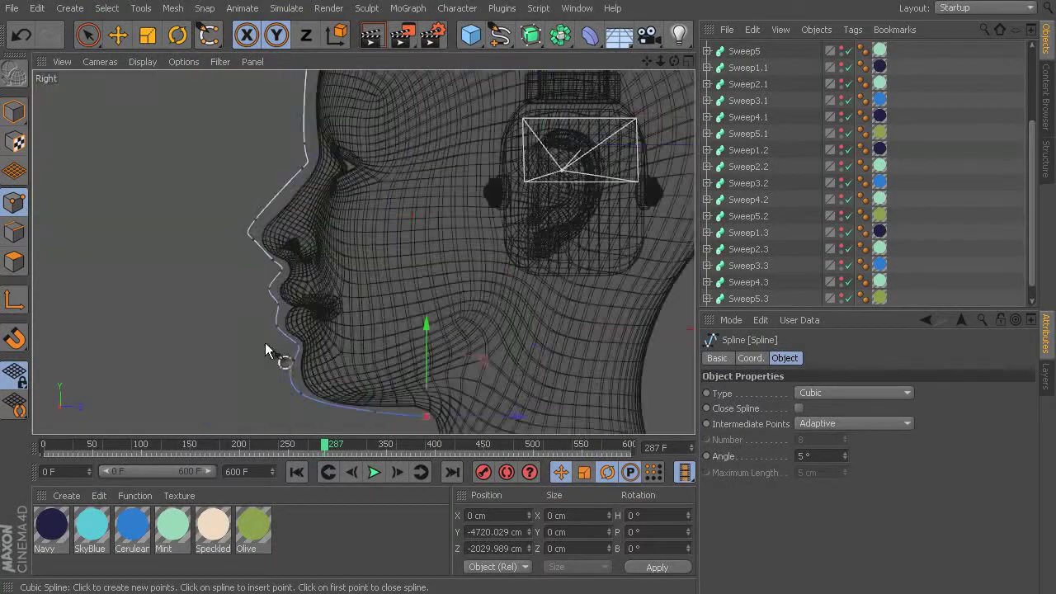
pyautogui.scroll(5, 412, 280)
pyautogui.click(329, 216)
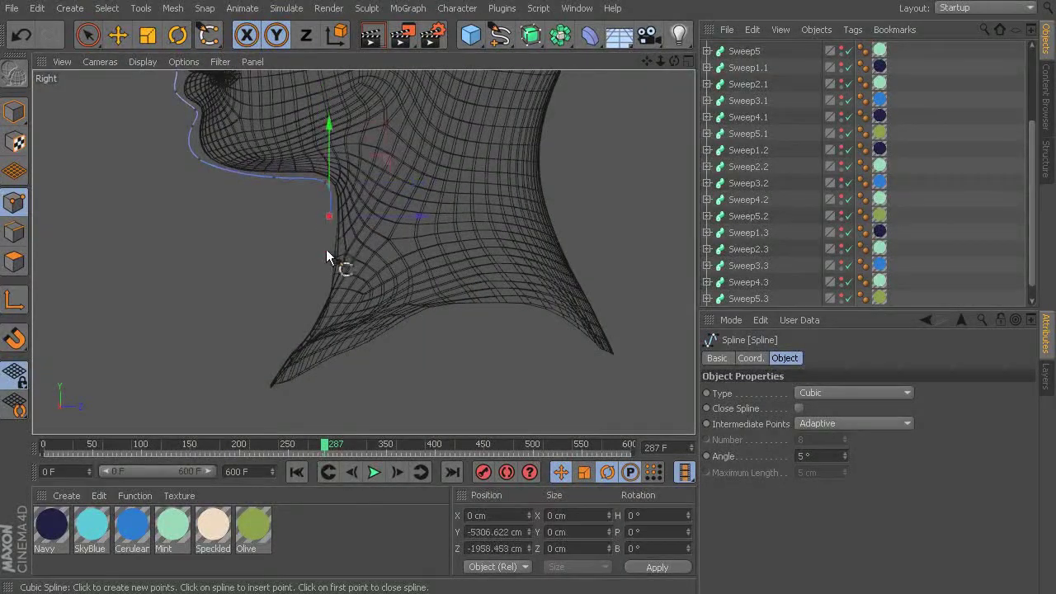
pyautogui.click(322, 292)
pyautogui.click(267, 385)
# Move the spline point at the nose tip closer to the nose
pyautogui.scroll(-5, 440, 306)
pyautogui.scroll(3, 415, 236)
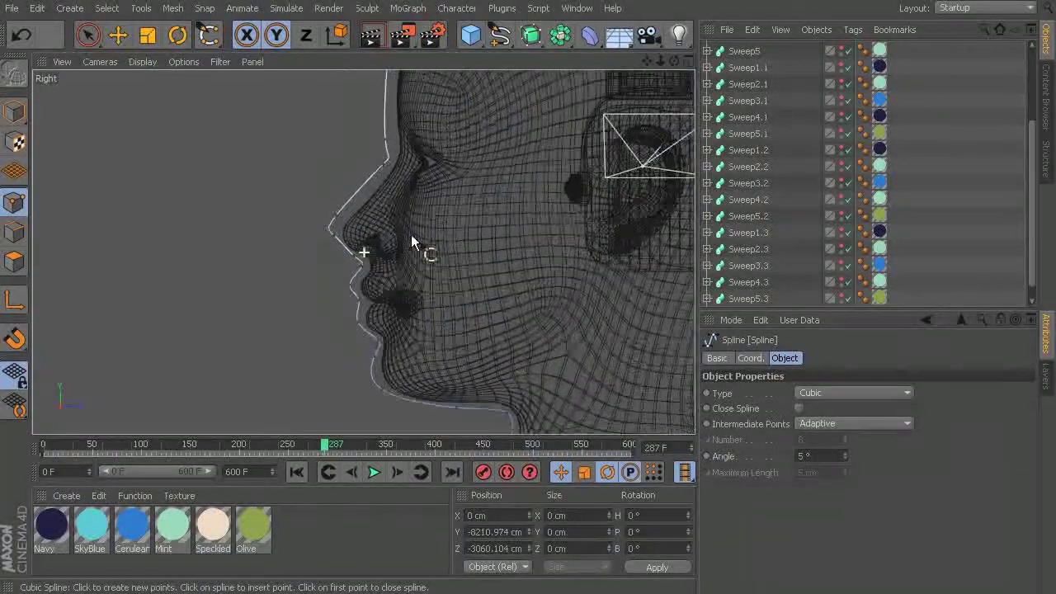
pyautogui.press('e')
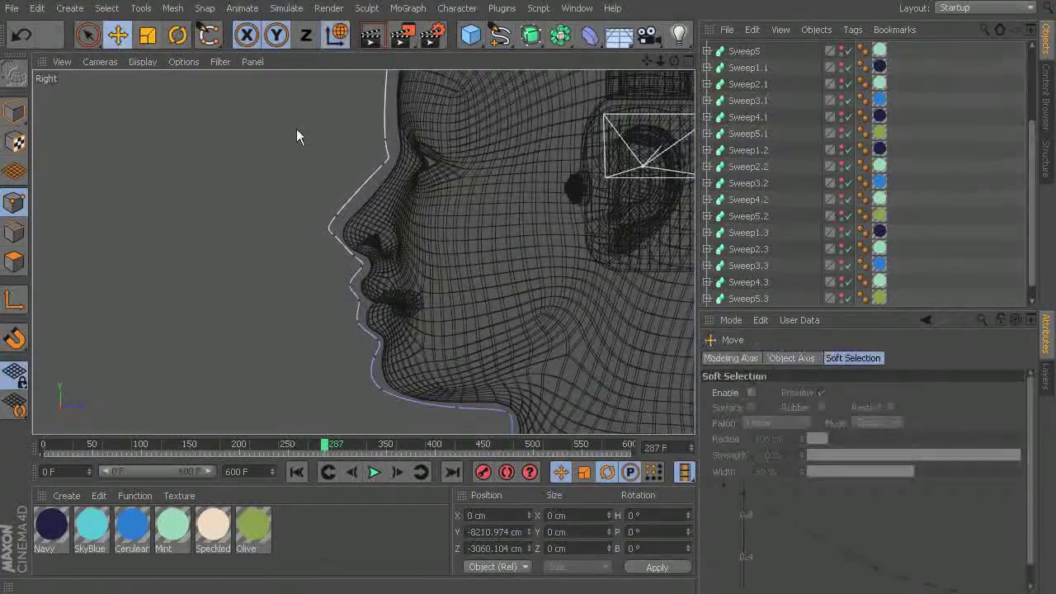
pyautogui.click(339, 215)
pyautogui.moveTo(334, 185); pyautogui.dragTo(393, 219)
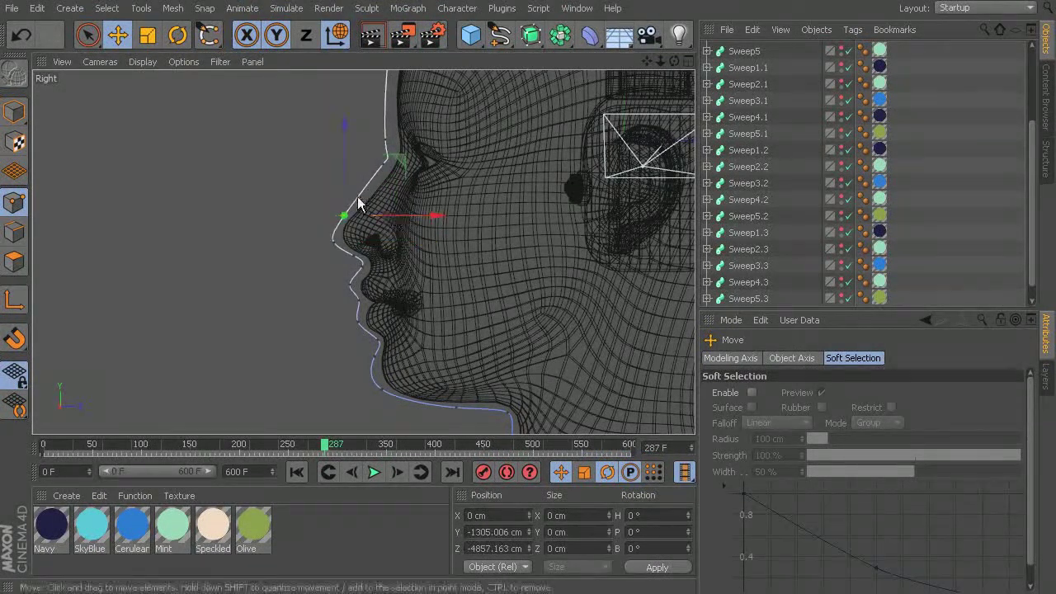
# Reposition the spline points at the nose tip and nose bridge to follow the nose's profile more closely
pyautogui.moveTo(344, 188); pyautogui.dragTo(367, 226)
pyautogui.click(335, 239)
pyautogui.moveTo(380, 242); pyautogui.dragTo(394, 208)
pyautogui.click(381, 161)
pyautogui.moveTo(381, 162); pyautogui.dragTo(381, 117)
pyautogui.click(508, 213)
# Adjust the front spline's points at the brow and forehead so the curve runs just outside the head's contour
pyautogui.scroll(-8, 508, 213)
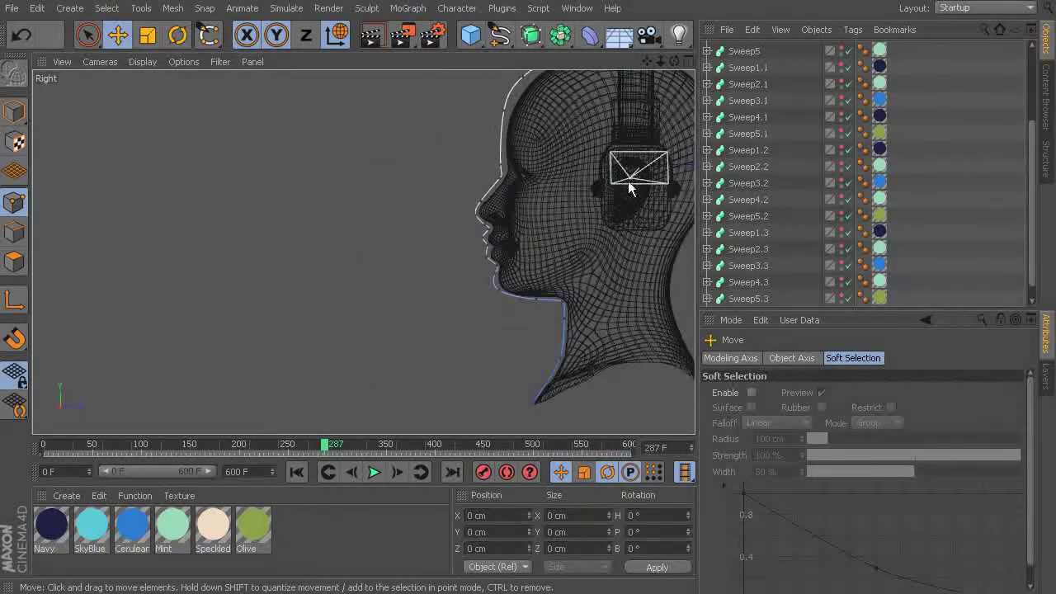
pyautogui.scroll(3, 433, 146)
pyautogui.scroll(1, 471, 127)
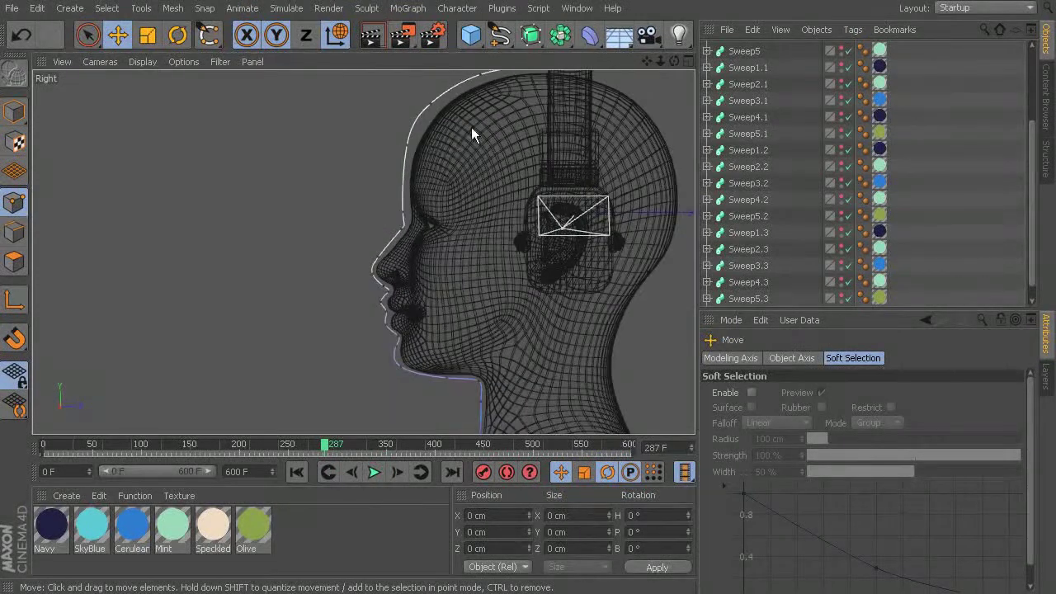
pyautogui.scroll(2, 383, 143)
pyautogui.scroll(2, 415, 156)
pyautogui.moveTo(477, 175); pyautogui.dragTo(463, 211)
pyautogui.click(371, 320)
pyautogui.moveTo(420, 315); pyautogui.dragTo(426, 315)
pyautogui.click(387, 217)
pyautogui.moveTo(446, 217); pyautogui.dragTo(381, 169)
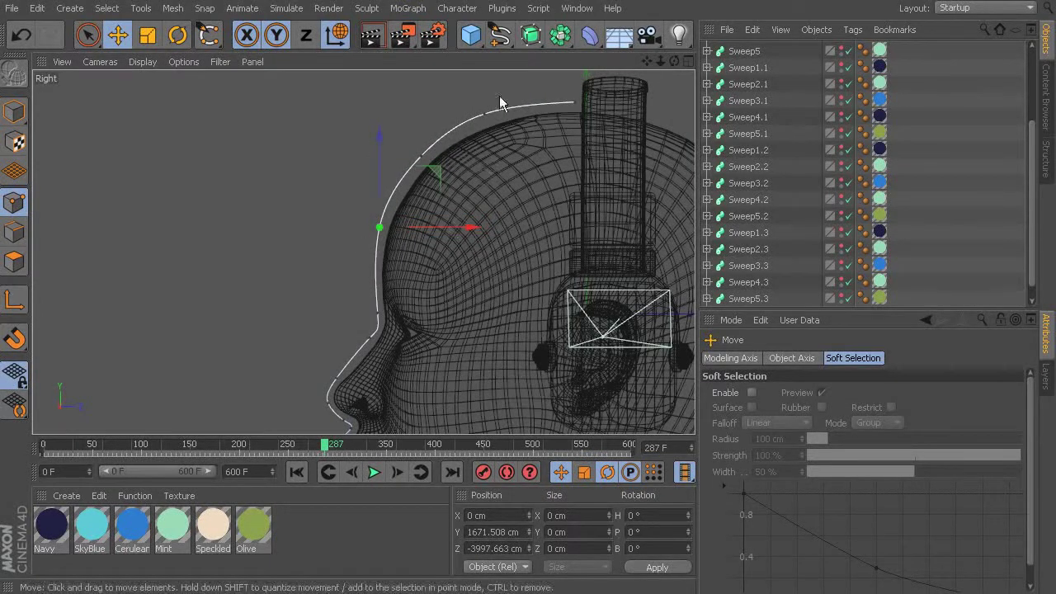
# Lower the spline point above the upper forehead slightly to smooth the curve toward the crown, and deselect it
pyautogui.click(487, 114)
pyautogui.moveTo(487, 89); pyautogui.dragTo(486, 86)
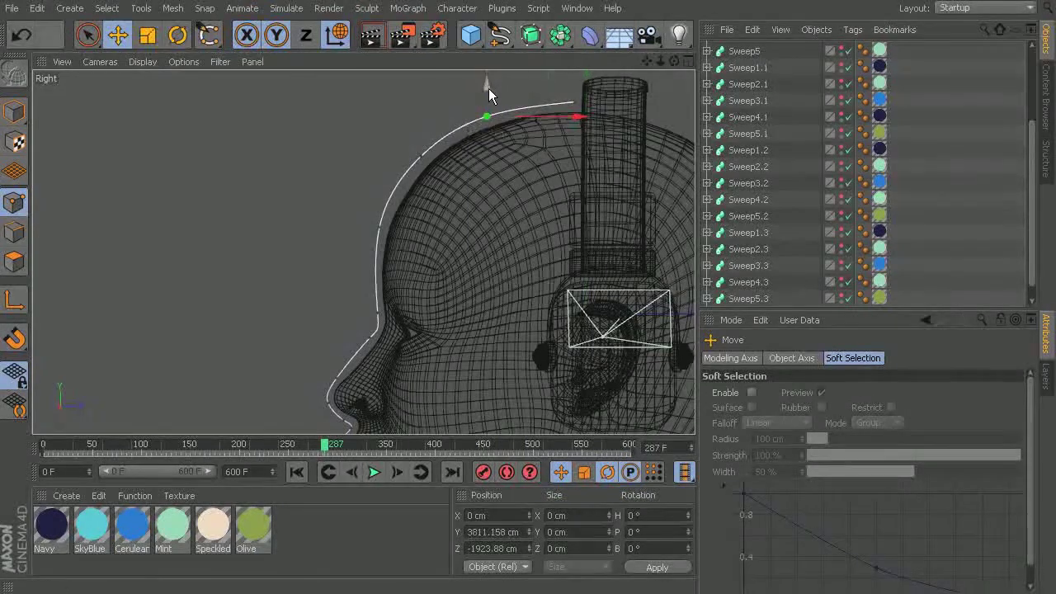
pyautogui.click(440, 194)
pyautogui.scroll(-6, 488, 217)
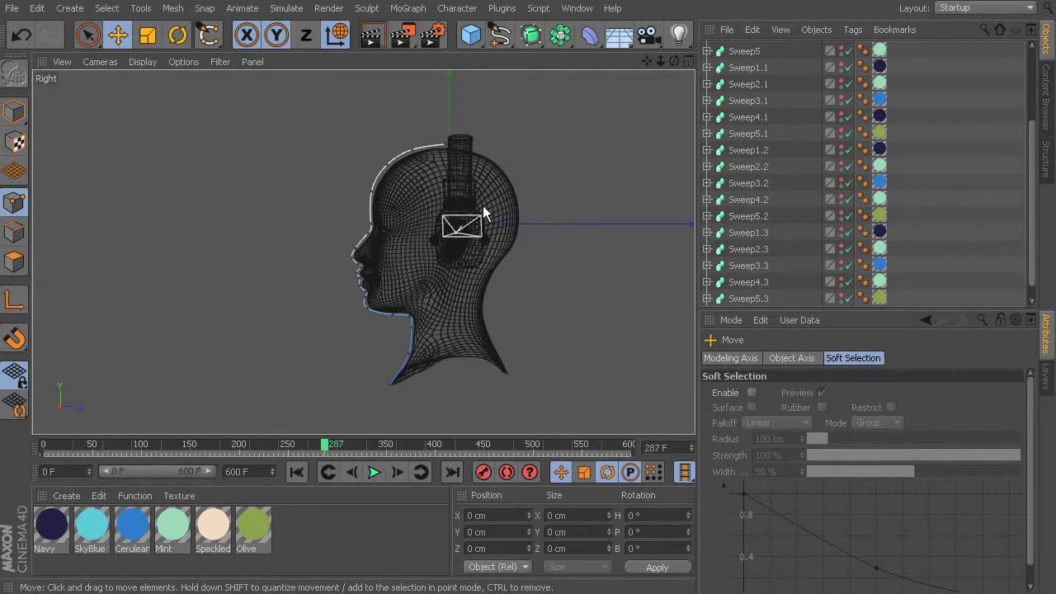
# Start a second Cubic spline at the crown and trace it down the back of the head to the nape
pyautogui.click(208, 36)
pyautogui.scroll(2, 478, 164)
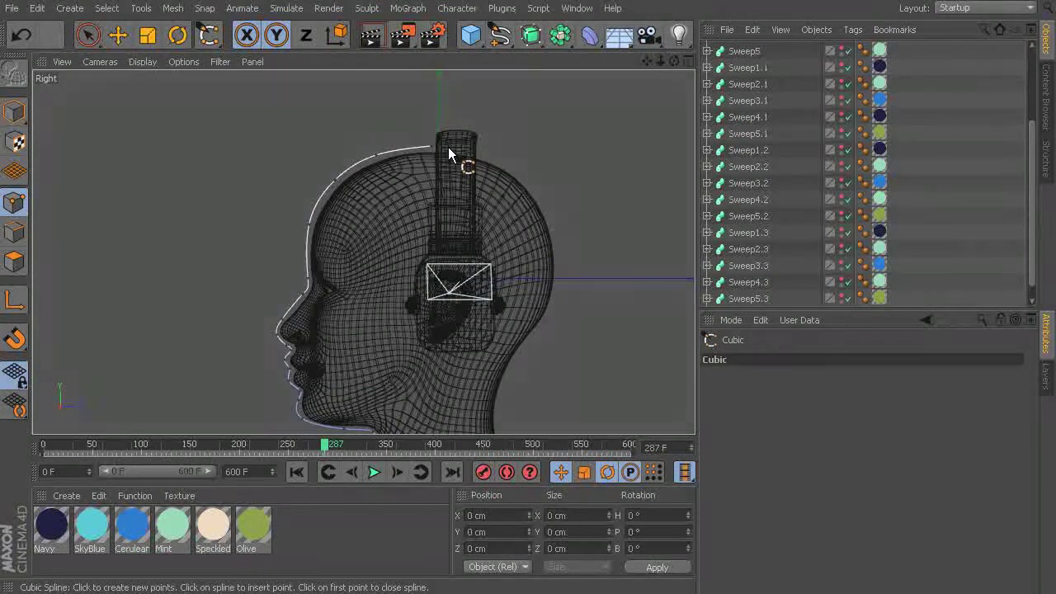
pyautogui.click(447, 147)
pyautogui.click(514, 168)
pyautogui.click(539, 200)
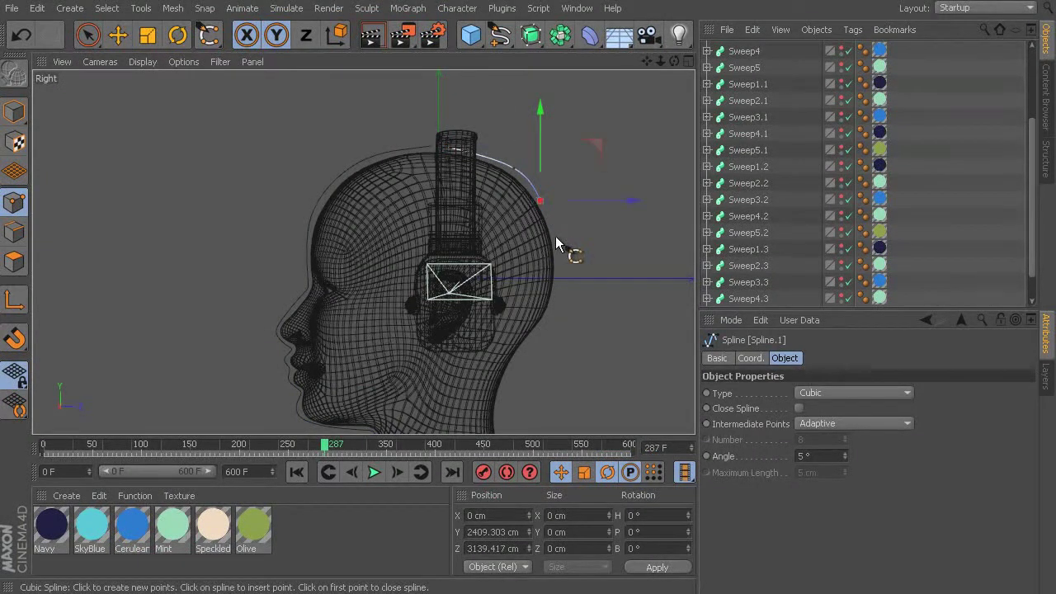
pyautogui.click(556, 287)
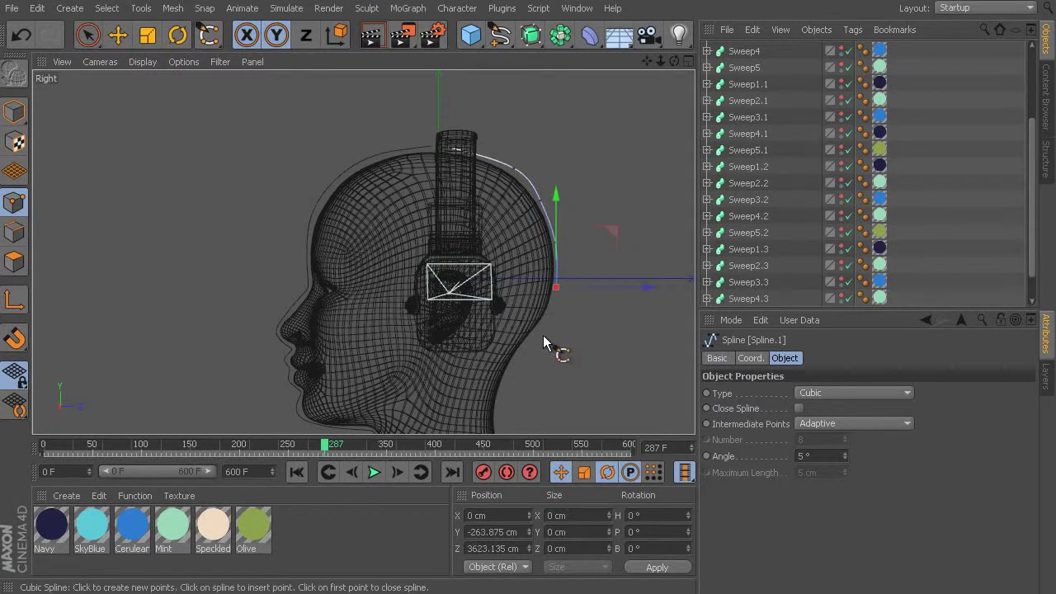
pyautogui.click(508, 373)
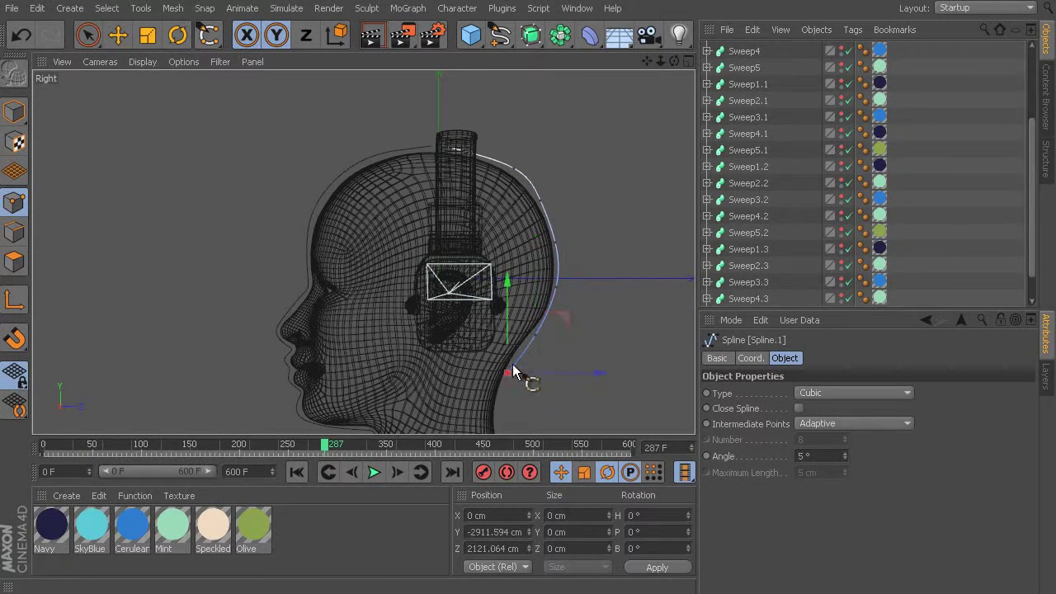
# Continue the rear spline down the back of the neck to the lower rear tip of the bust
pyautogui.keyDown('alt'); pyautogui.moveTo(555, 327); pyautogui.dragTo(500, 177, button='middle'); pyautogui.keyUp('alt')
pyautogui.click(437, 251)
pyautogui.click(441, 294)
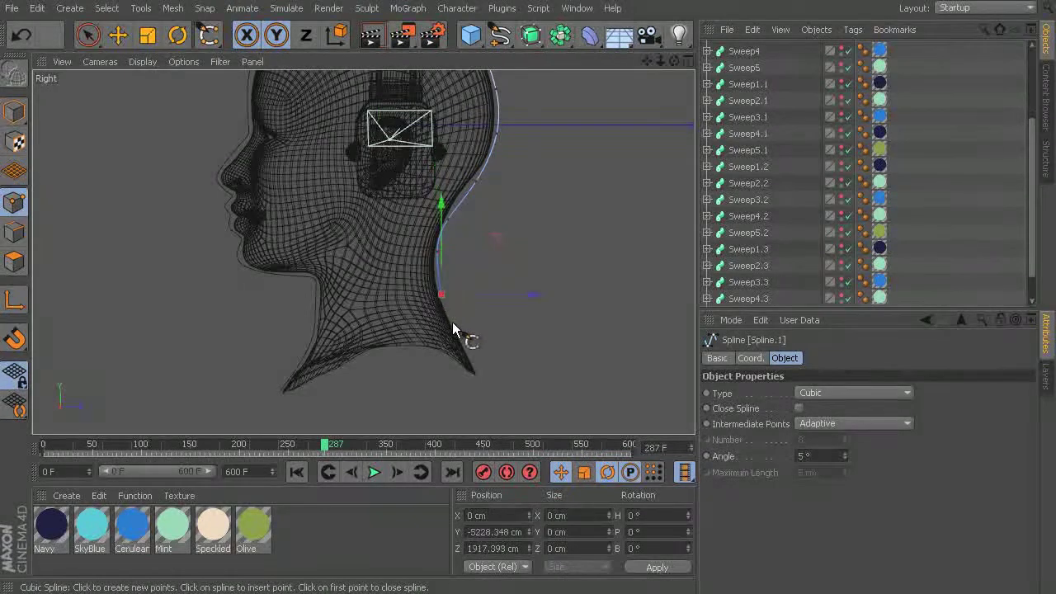
pyautogui.click(483, 373)
# Move the rear spline's points at the base of the skull and along the neck to fit the outline
pyautogui.click(118, 35)
pyautogui.click(459, 203)
pyautogui.click(447, 211)
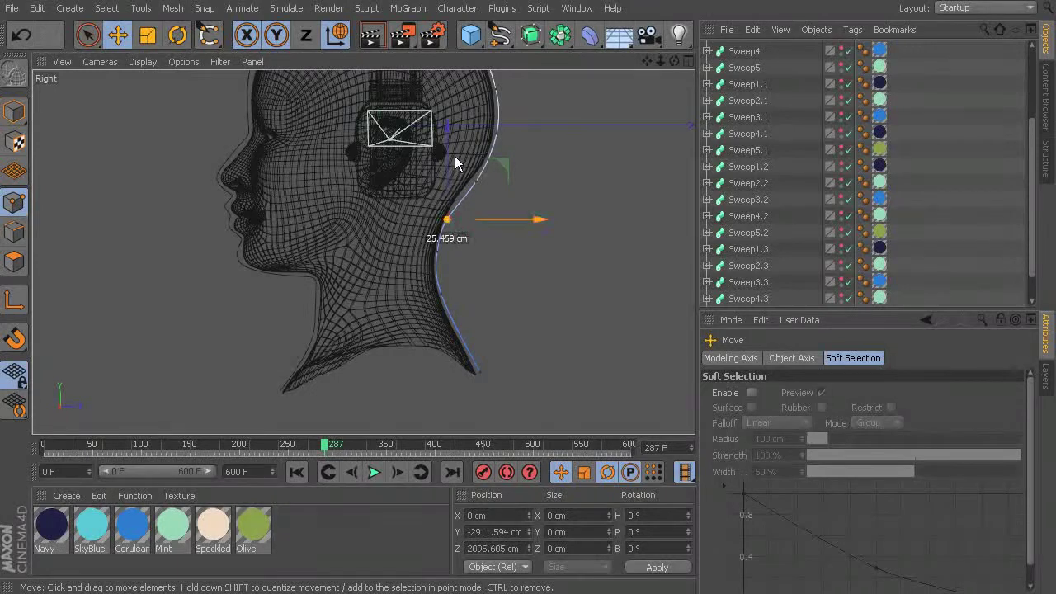
pyautogui.moveTo(532, 213); pyautogui.dragTo(462, 169)
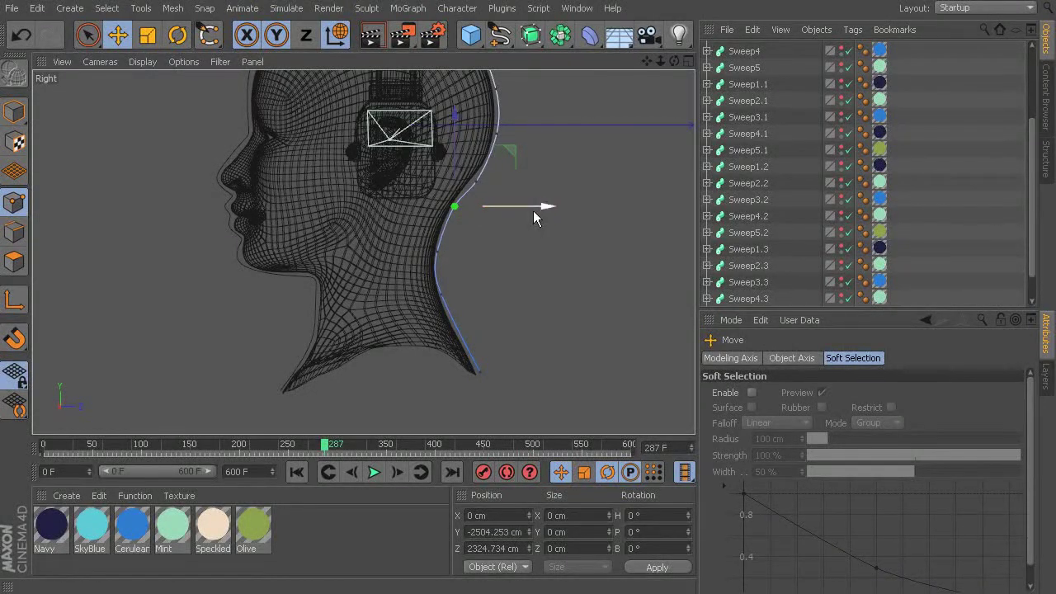
pyautogui.moveTo(455, 206); pyautogui.dragTo(493, 301)
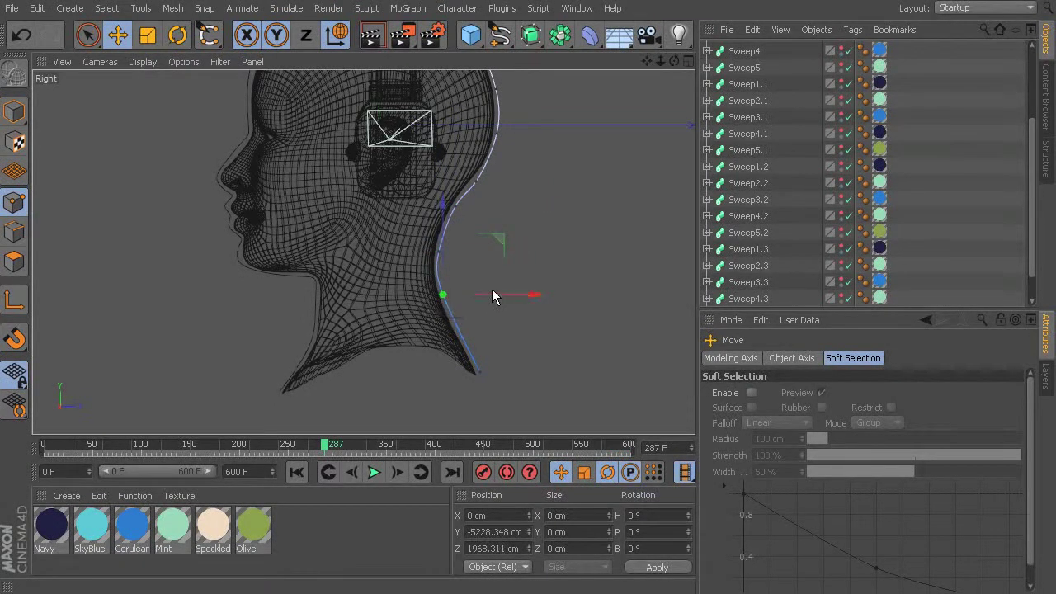
pyautogui.click(476, 181)
pyautogui.moveTo(478, 140); pyautogui.dragTo(483, 136)
pyautogui.moveTo(538, 182); pyautogui.dragTo(541, 183)
# Move the rear spline's point at the upper back of the head to follow the skull's curve, and deselect it
pyautogui.keyDown('alt'); pyautogui.moveTo(531, 116); pyautogui.dragTo(520, 202, button='middle'); pyautogui.keyUp('alt')
pyautogui.click(459, 143)
pyautogui.moveTo(537, 145); pyautogui.dragTo(526, 141)
pyautogui.moveTo(447, 108); pyautogui.dragTo(448, 157)
pyautogui.click(595, 162)
pyautogui.click(501, 216)
pyautogui.click(577, 153)
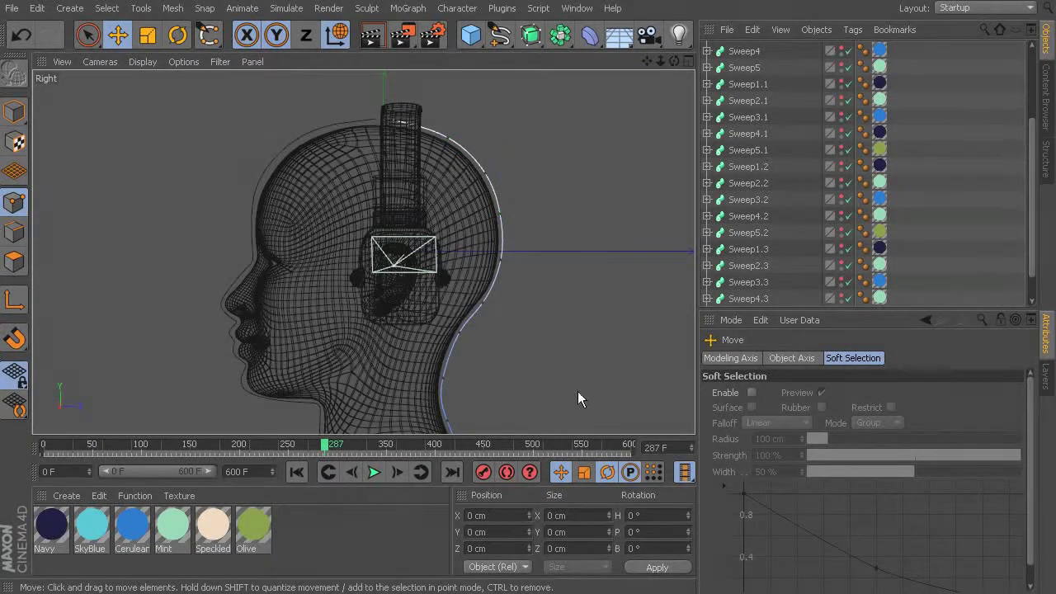
# Examine how the front and rear splines follow the head from an angle in the Perspective view
pyautogui.scroll(-3, 577, 400)
pyautogui.keyDown('alt'); pyautogui.moveTo(589, 358); pyautogui.dragTo(558, 276, button='middle'); pyautogui.keyUp('alt')
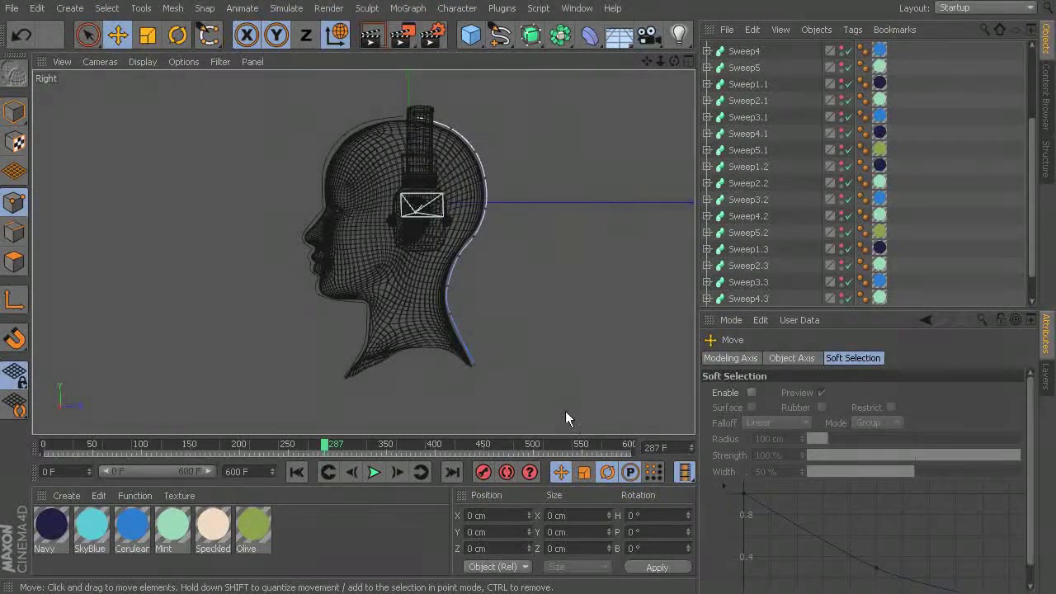
pyautogui.middleClick(539, 323)
pyautogui.middleClick(281, 219)
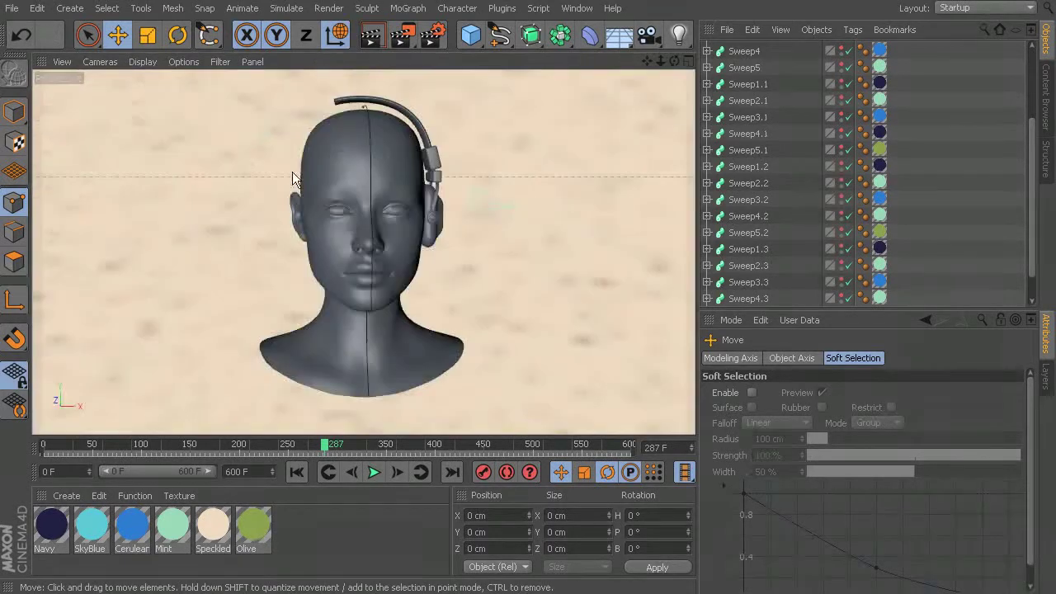
pyautogui.keyDown('alt'); pyautogui.moveTo(612, 212); pyautogui.dragTo(710, 209); pyautogui.keyUp('alt')
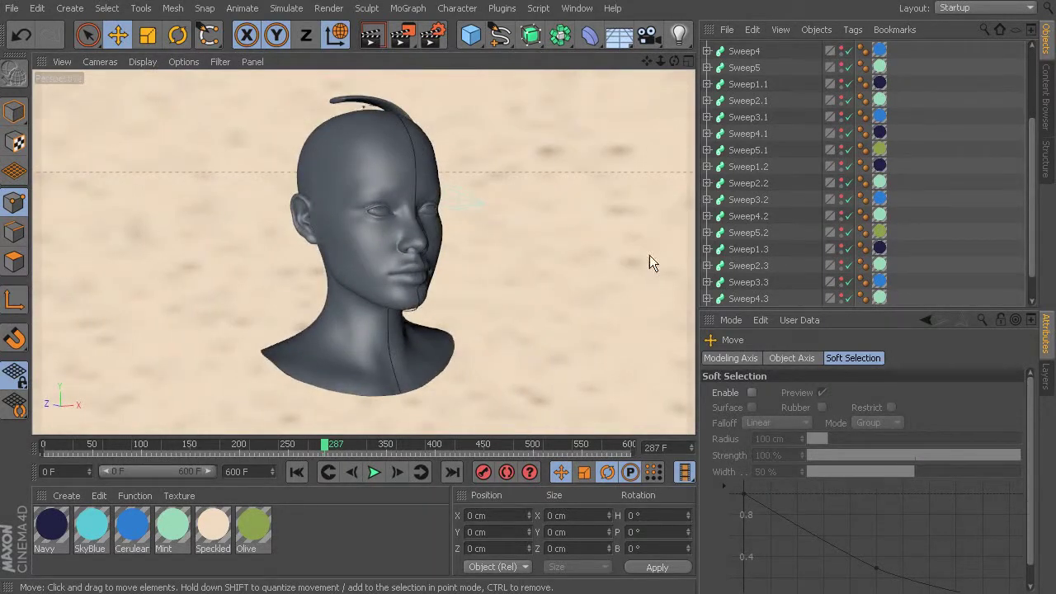
# Switch to the Front view and hide the headphones group inside the head and headphones null in the viewport
pyautogui.middleClick(450, 231)
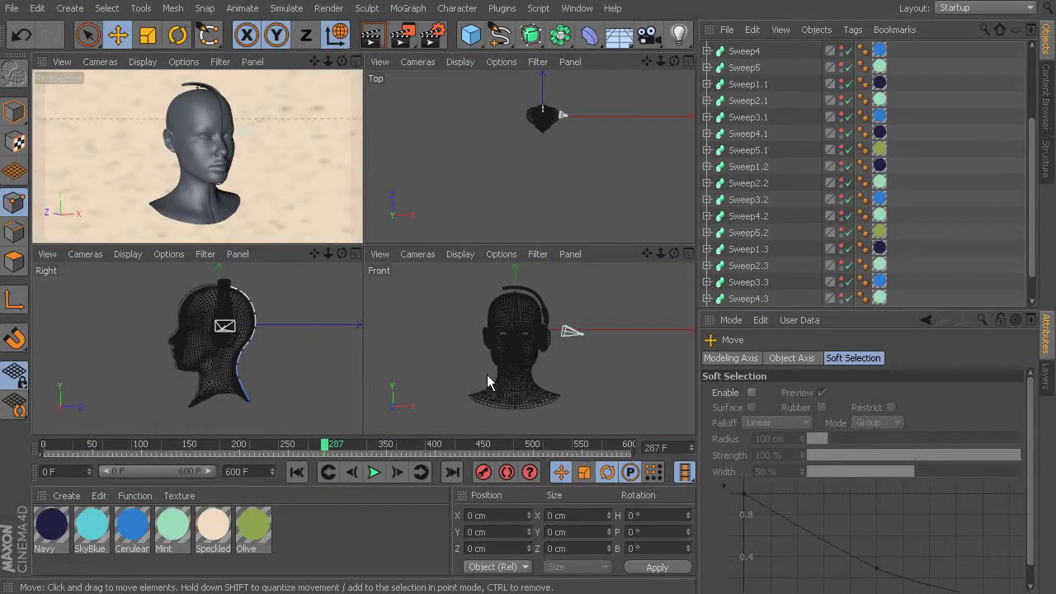
pyautogui.middleClick(578, 349)
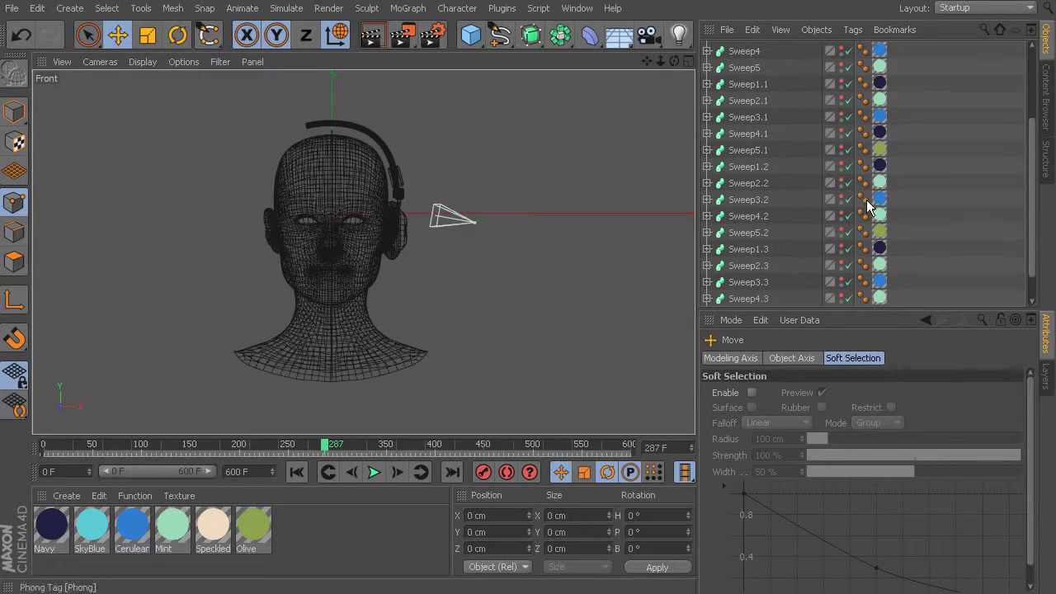
pyautogui.moveTo(1038, 141); pyautogui.dragTo(1032, 165)
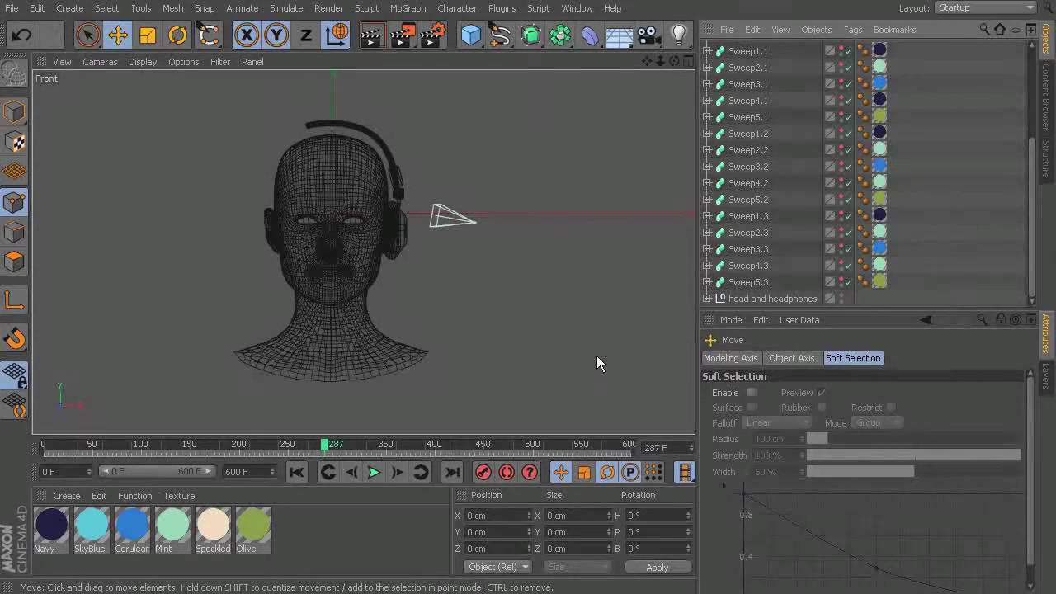
pyautogui.scroll(-3, 772, 219)
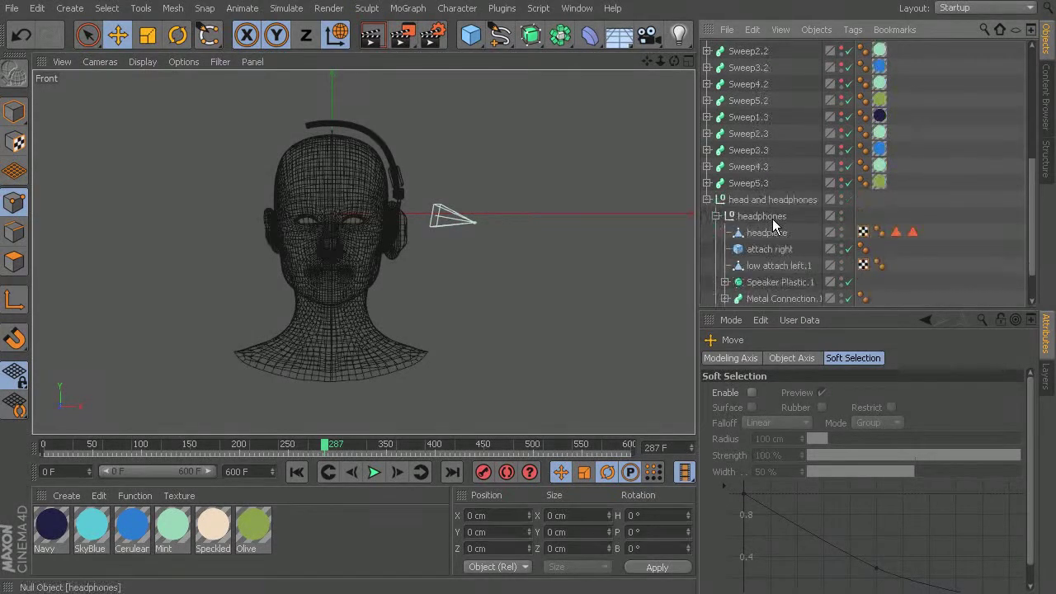
pyautogui.click(715, 166)
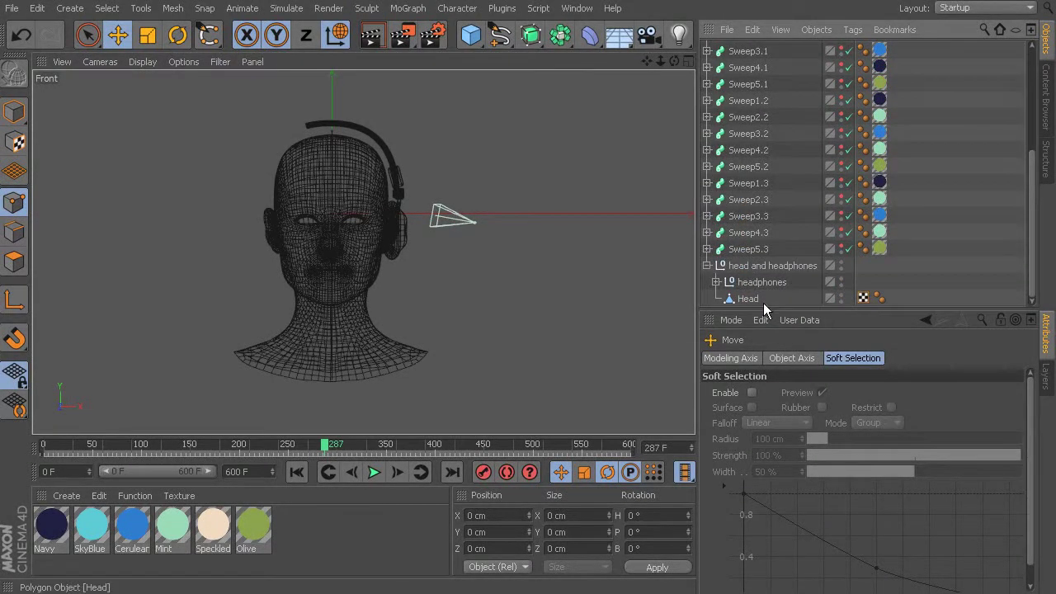
pyautogui.click(840, 279)
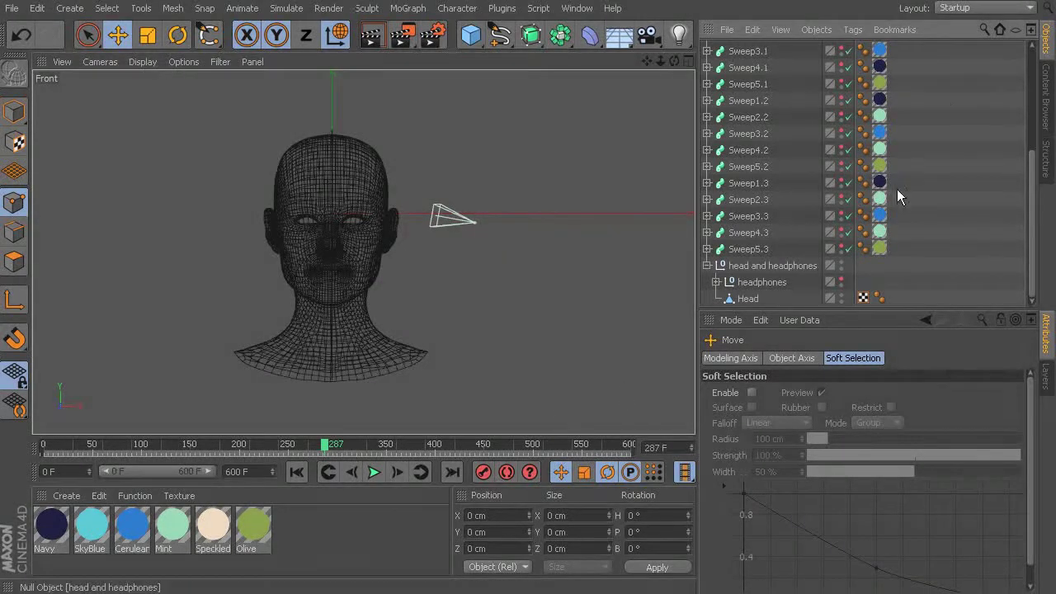
# In the Front view, start a Cubic spline at the crown and trace it down the head's side and around the ear
pyautogui.scroll(4, 768, 88)
pyautogui.click(207, 36)
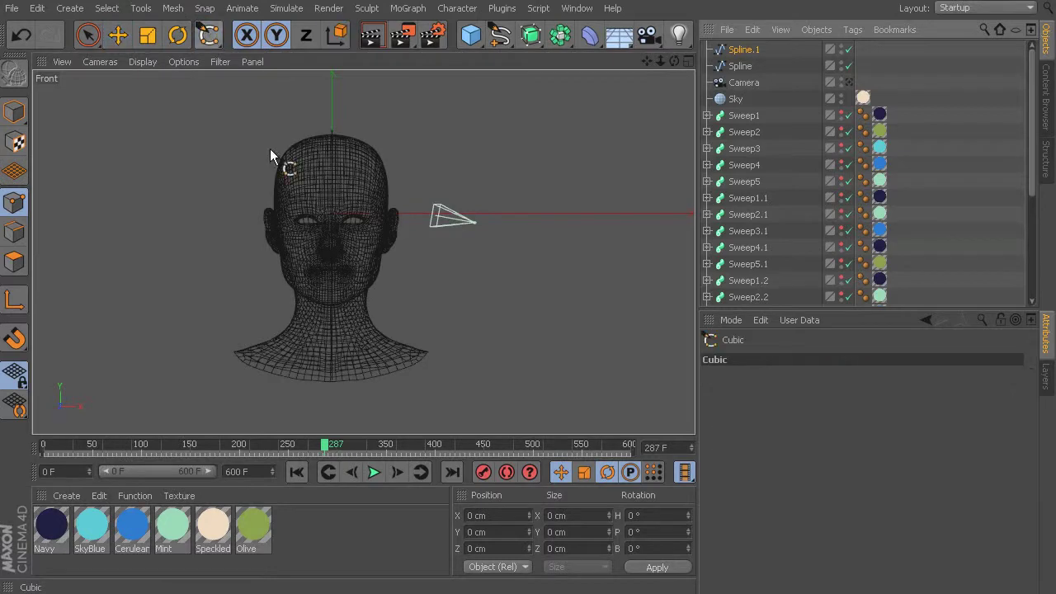
pyautogui.scroll(2, 342, 131)
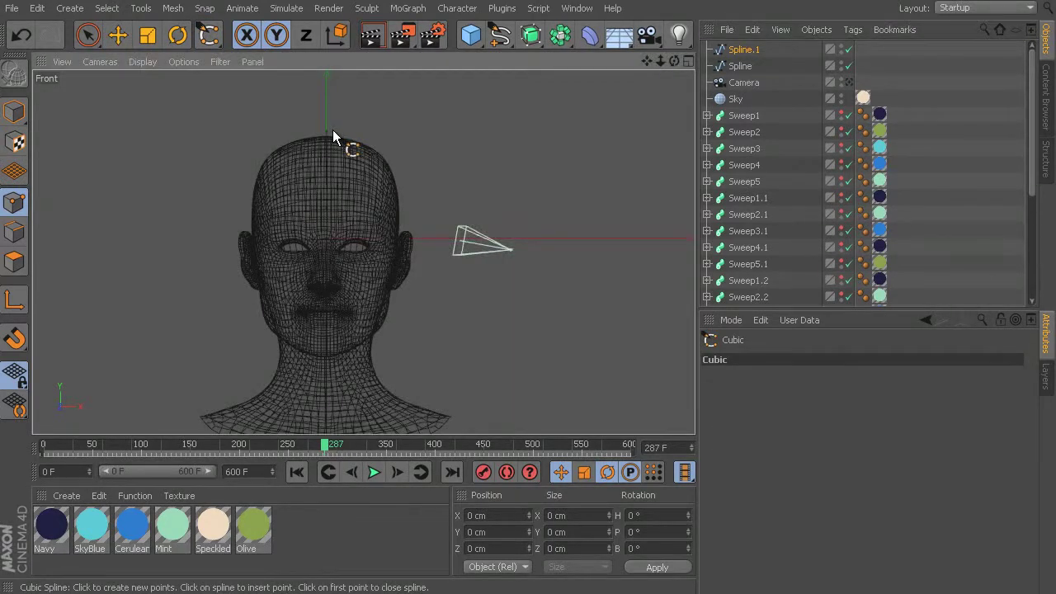
pyautogui.scroll(2, 333, 129)
pyautogui.click(327, 132)
pyautogui.click(374, 142)
pyautogui.click(421, 172)
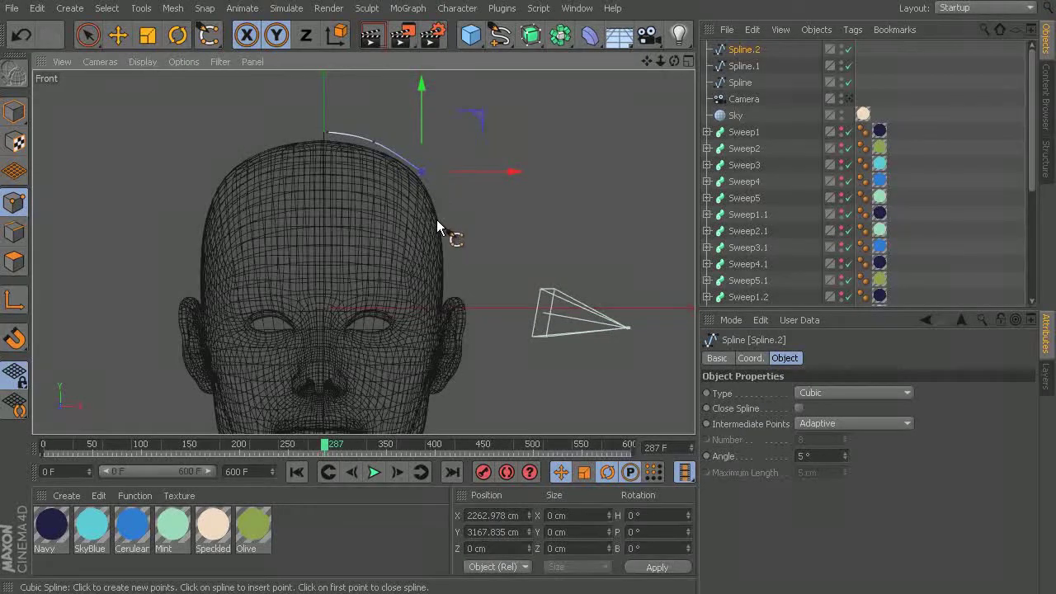
pyautogui.click(440, 218)
pyautogui.click(445, 290)
pyautogui.moveTo(466, 297); pyautogui.dragTo(432, 402)
# Continue the side spline along the jaw, down the neck and out to the tip of the shoulder
pyautogui.keyDown('alt'); pyautogui.moveTo(502, 318); pyautogui.dragTo(488, 124, button='middle'); pyautogui.keyUp('alt')
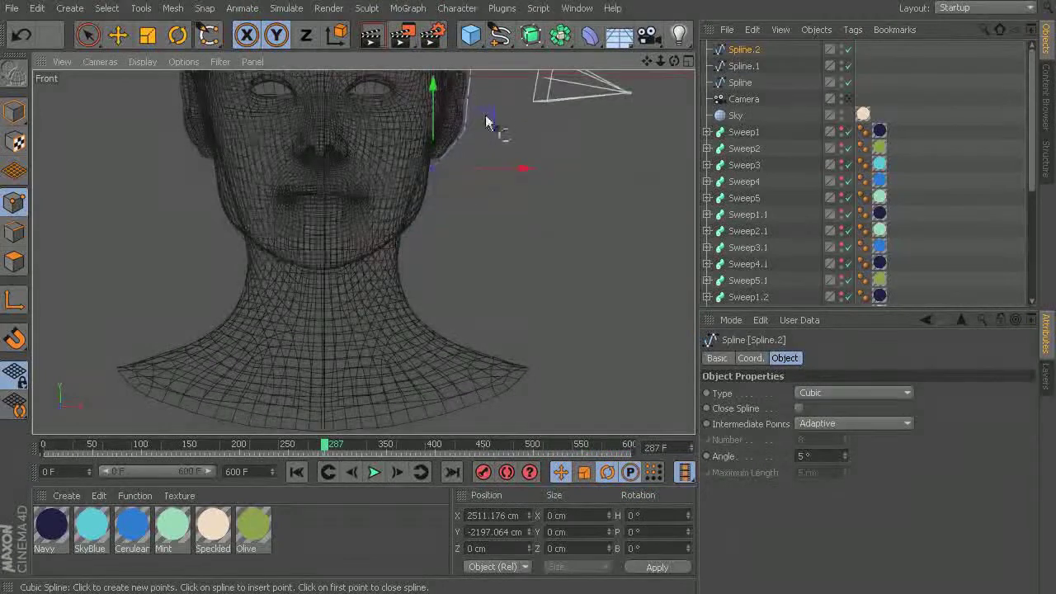
pyautogui.moveTo(422, 218); pyautogui.dragTo(403, 236)
pyautogui.moveTo(402, 276); pyautogui.dragTo(542, 388)
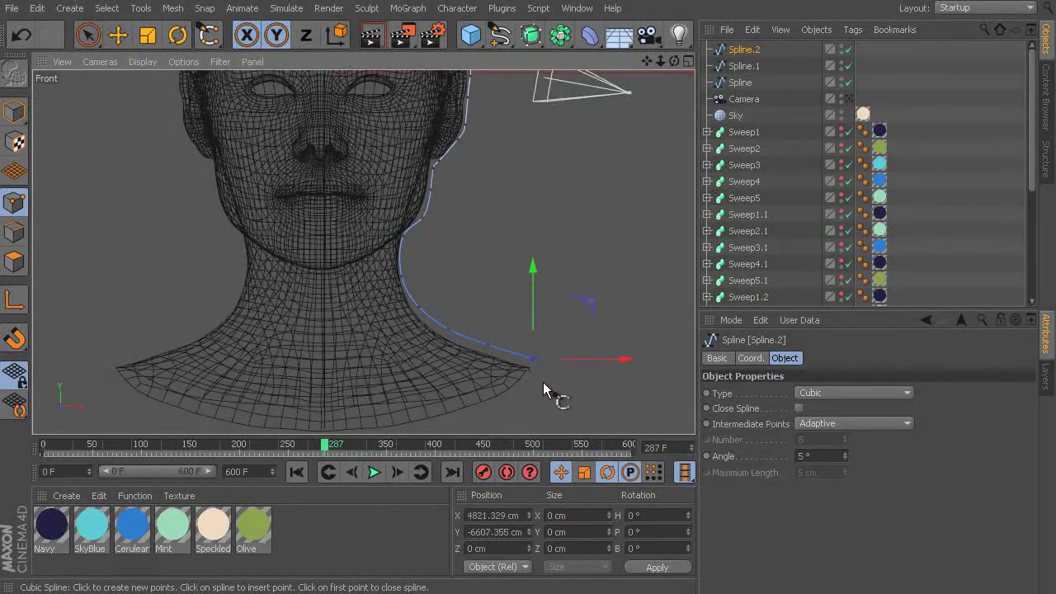
# Move the side spline's points below the jaw and on the neck to smooth the transition between them
pyautogui.keyDown('alt'); pyautogui.moveTo(396, 239); pyautogui.dragTo(520, 286, button='middle'); pyautogui.keyUp('alt')
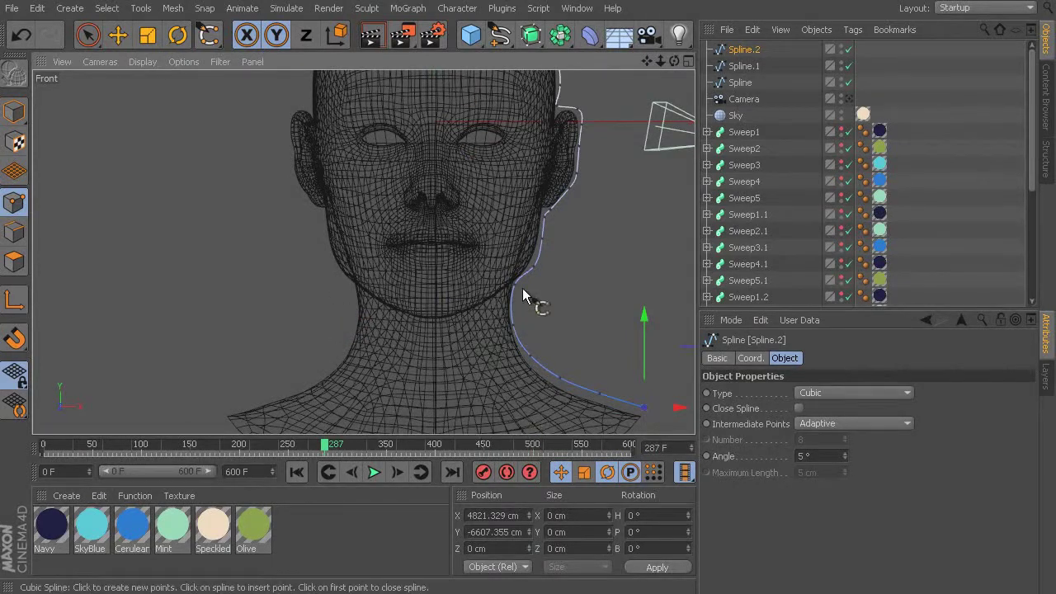
pyautogui.keyDown('alt'); pyautogui.moveTo(533, 299); pyautogui.dragTo(464, 338, button='middle'); pyautogui.keyUp('alt')
pyautogui.click(119, 35)
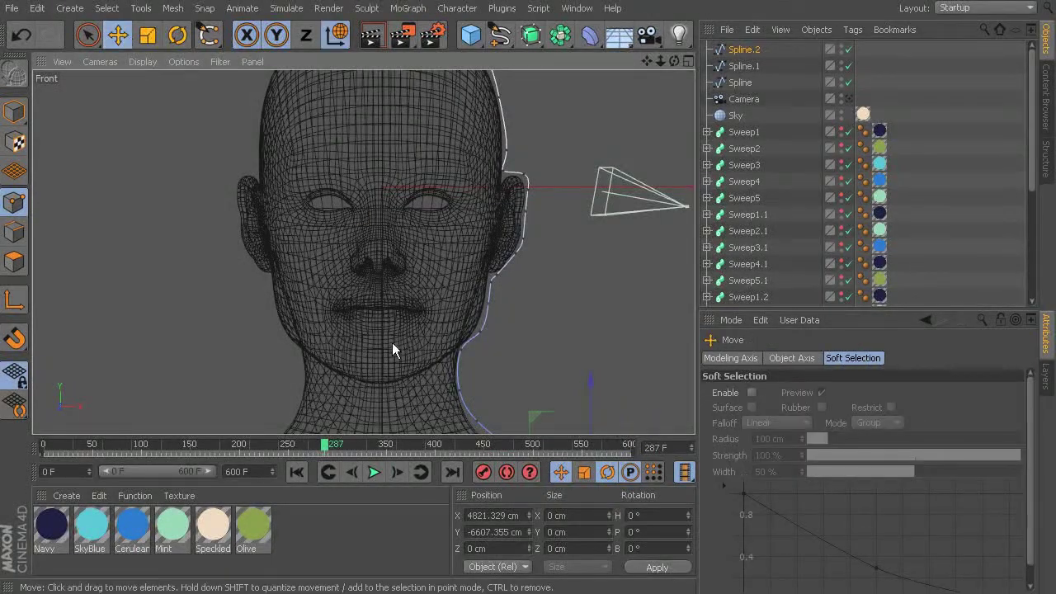
pyautogui.click(460, 354)
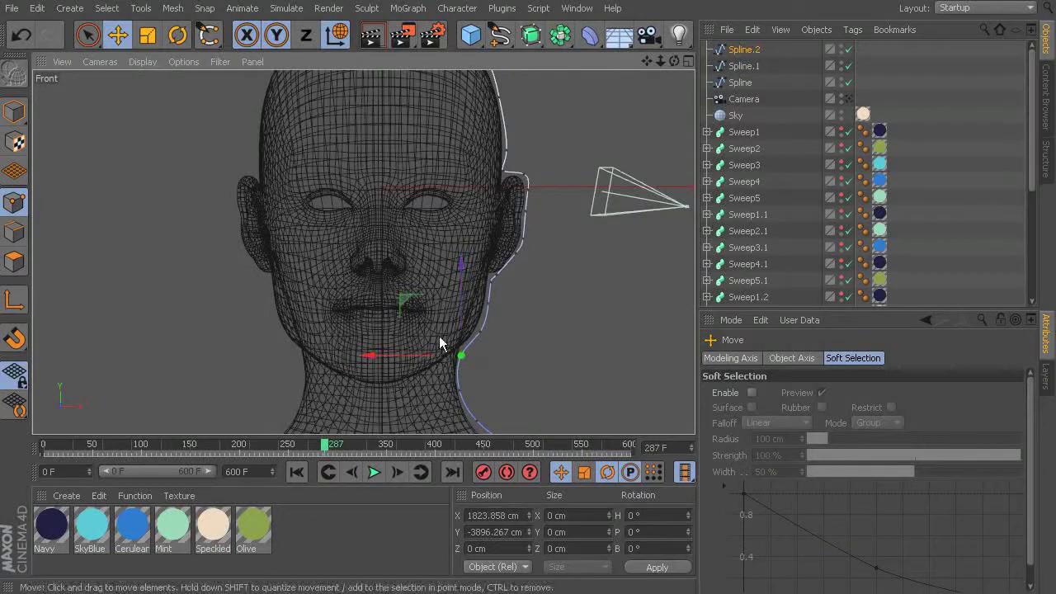
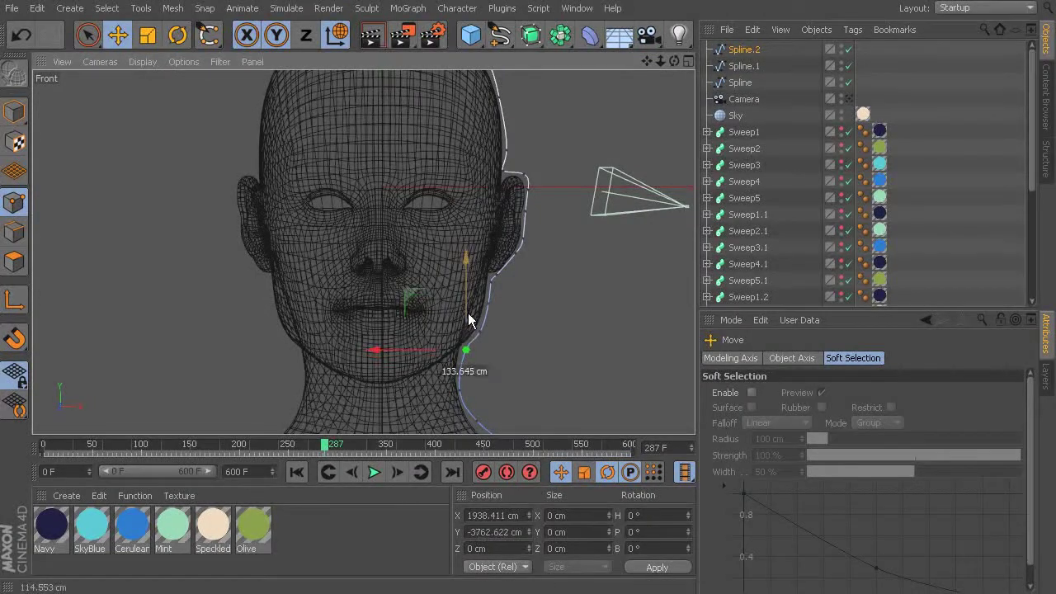
pyautogui.moveTo(421, 392); pyautogui.dragTo(434, 401)
# Try to reshape the side spline around the earlobe by moving its points, and undo the last changes
pyautogui.click(515, 257)
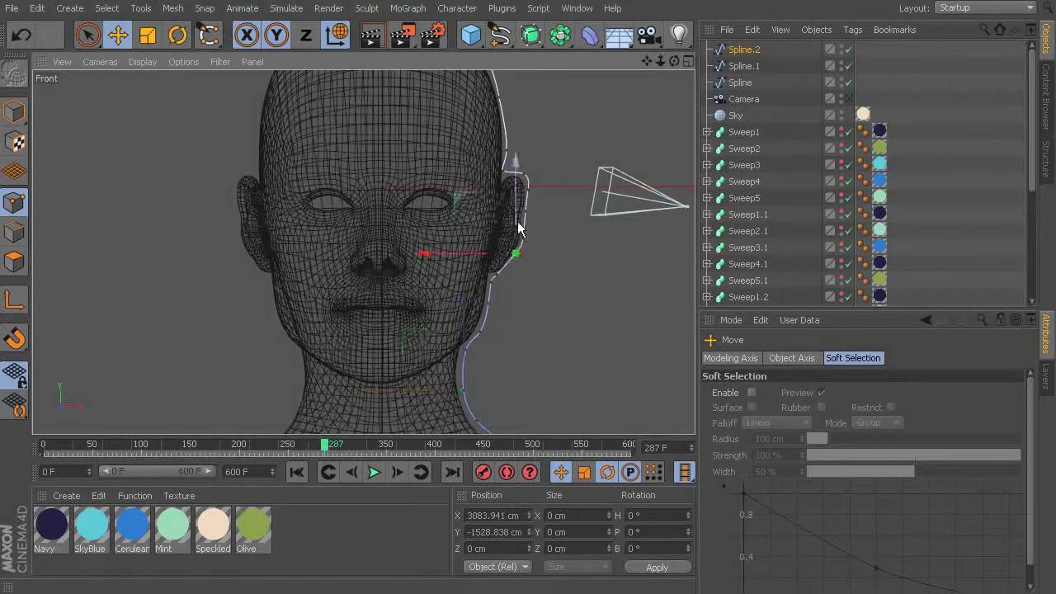
pyautogui.click(497, 276)
pyautogui.moveTo(491, 241); pyautogui.dragTo(504, 268)
pyautogui.hotkey('ctrl', 'z')
pyautogui.hotkey('ctrl', 'z')
pyautogui.hotkey('ctrl', 'z')
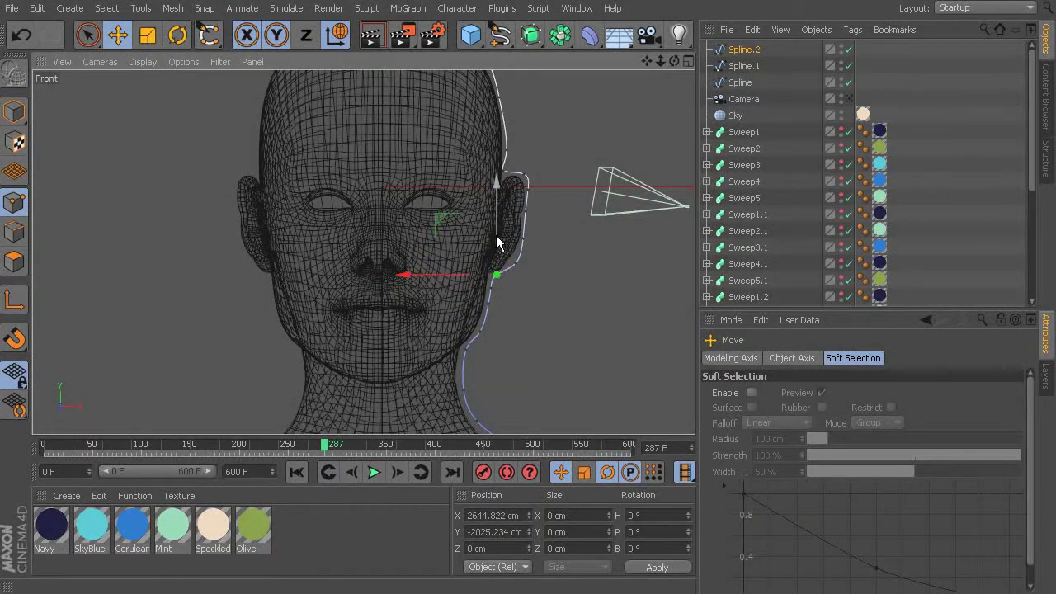
# Adjust the side spline's points below the earlobe and at the top of the ear to follow the ear's outline
pyautogui.moveTo(486, 267); pyautogui.dragTo(476, 265)
pyautogui.click(509, 174)
pyautogui.moveTo(509, 174); pyautogui.dragTo(502, 171)
pyautogui.moveTo(506, 115); pyautogui.dragTo(503, 118)
pyautogui.moveTo(450, 174); pyautogui.dragTo(461, 171)
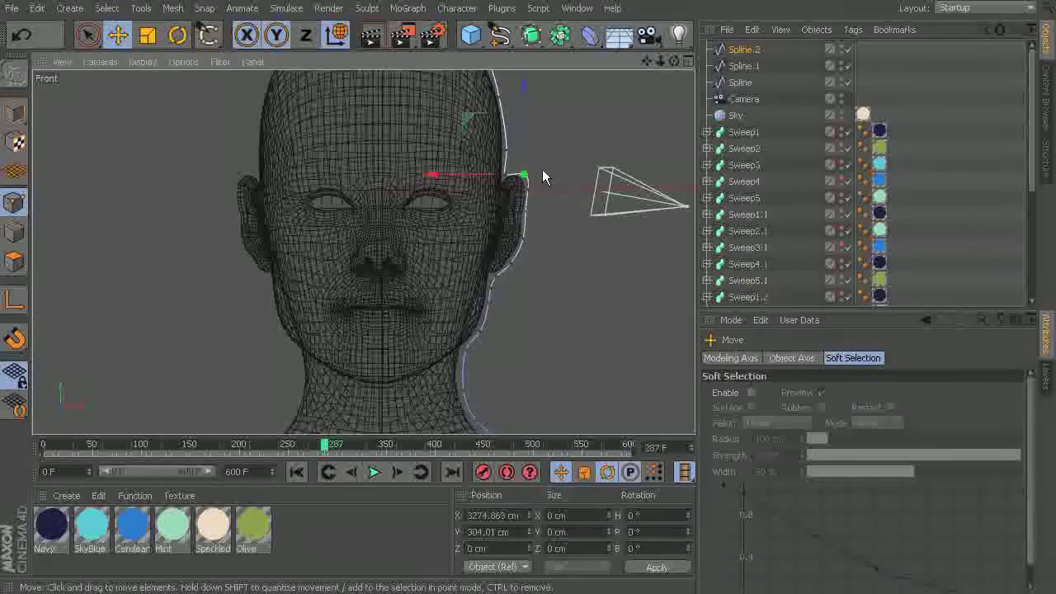
# Add a point to the side spline just above the ear and adjust its points along the side of the head
pyautogui.click(559, 357)
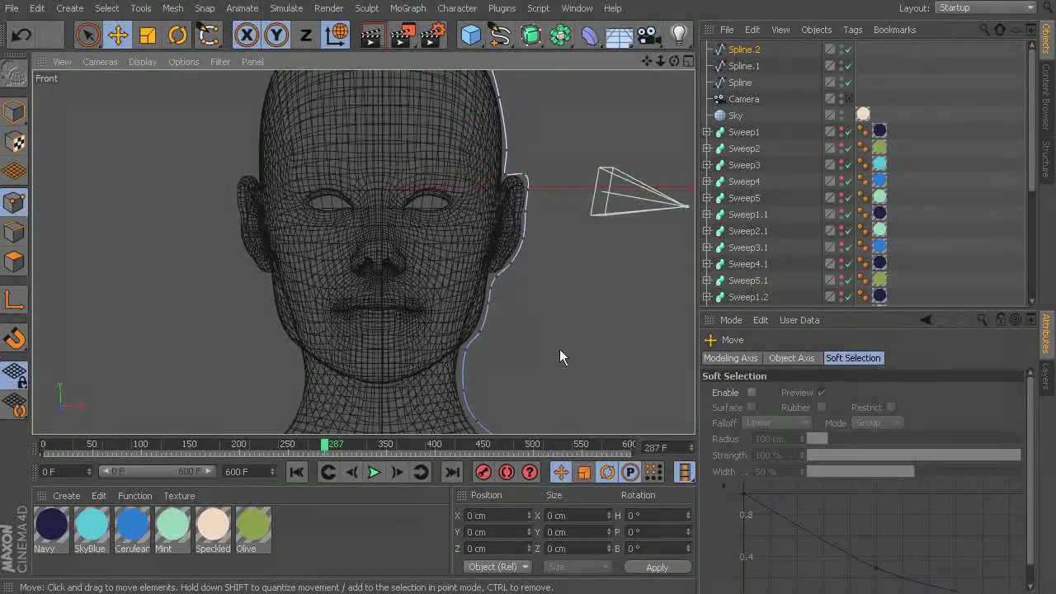
pyautogui.click(757, 50)
pyautogui.rightClick(547, 112)
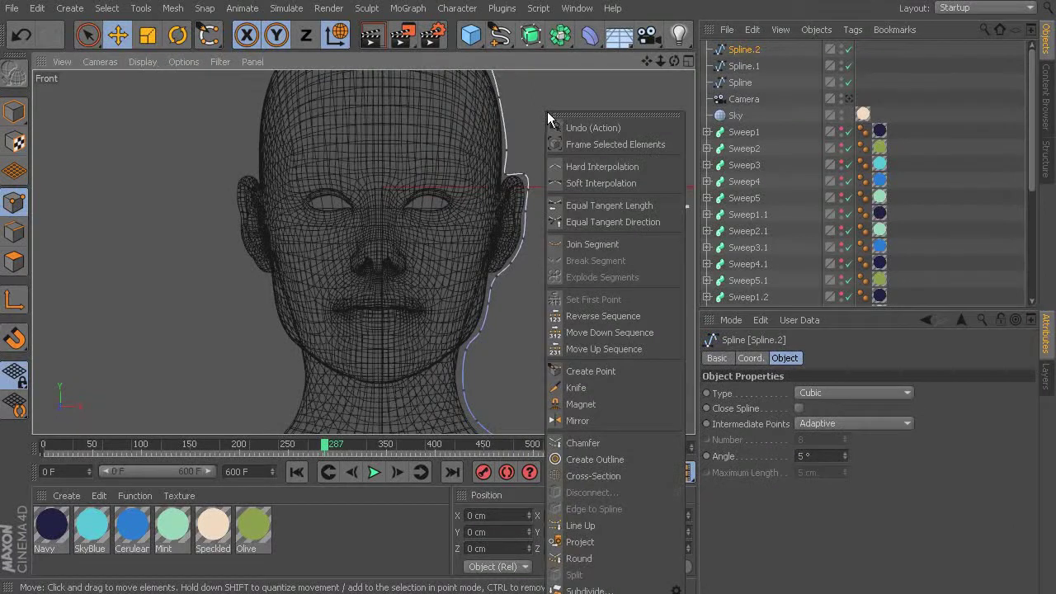
pyautogui.click(590, 371)
pyautogui.click(506, 150)
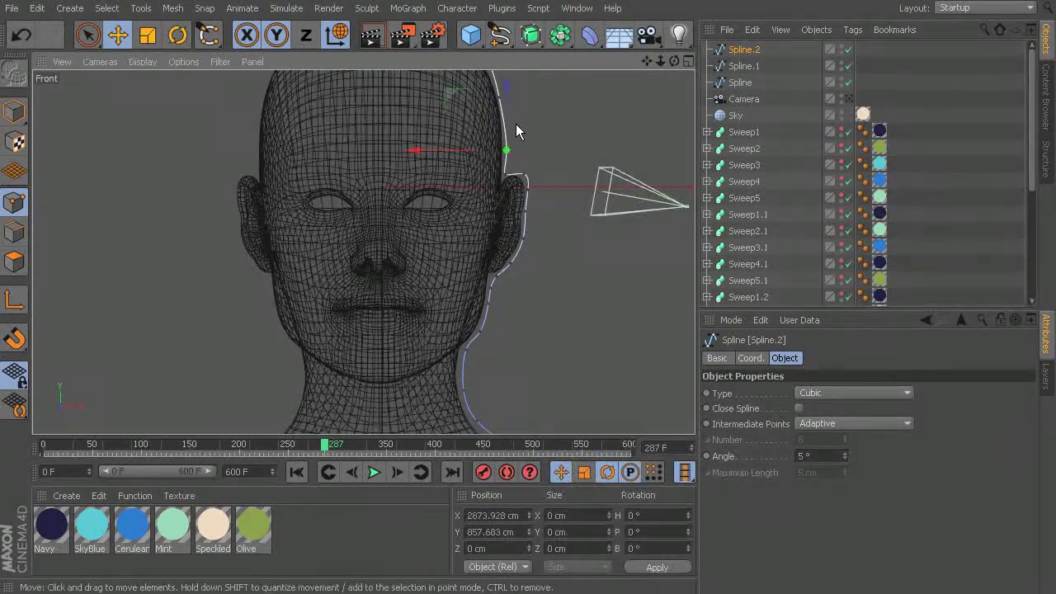
pyautogui.moveTo(506, 150); pyautogui.dragTo(501, 99)
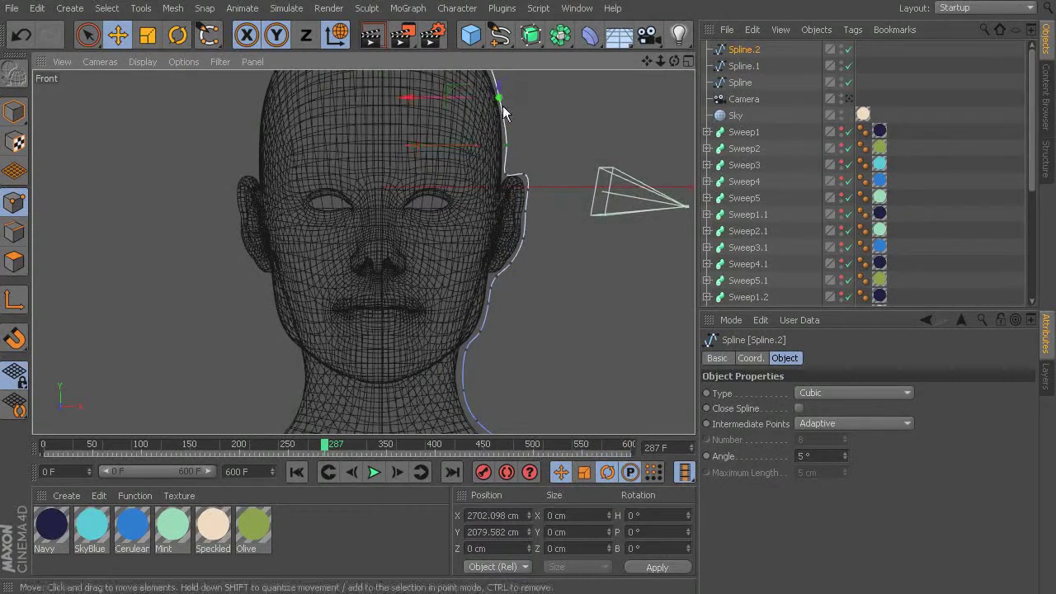
# Move the side spline's point at the top of the ear slightly inward to round off the corner there
pyautogui.click(525, 175)
pyautogui.moveTo(487, 193)
pyautogui.mouseDown()
pyautogui.moveTo(481, 176)
pyautogui.moveTo(491, 177)
pyautogui.mouseUp()
pyautogui.moveTo(521, 139); pyautogui.dragTo(517, 118)
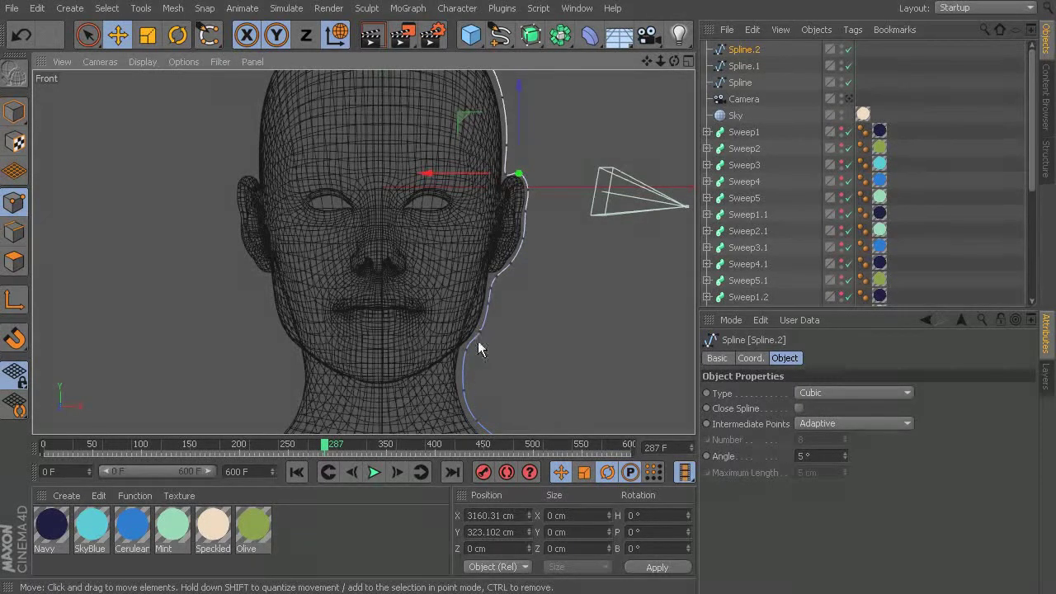
# Add a point to the side spline at the jaw below the ear, and leave the Create Point tool for the Cubic spline tool
pyautogui.hotkey('ctrl', 'a')
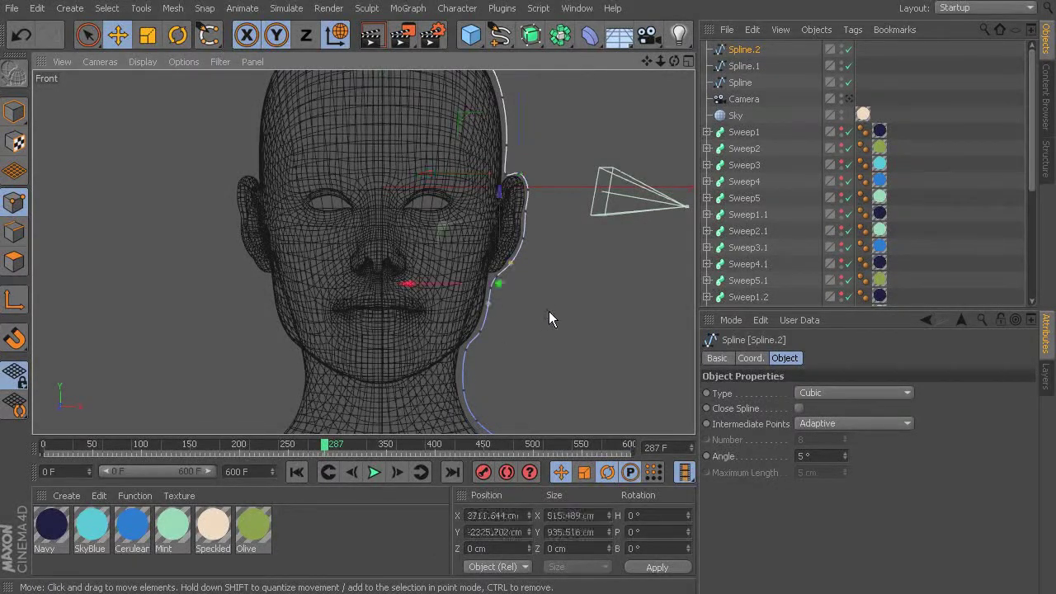
pyautogui.click(547, 310)
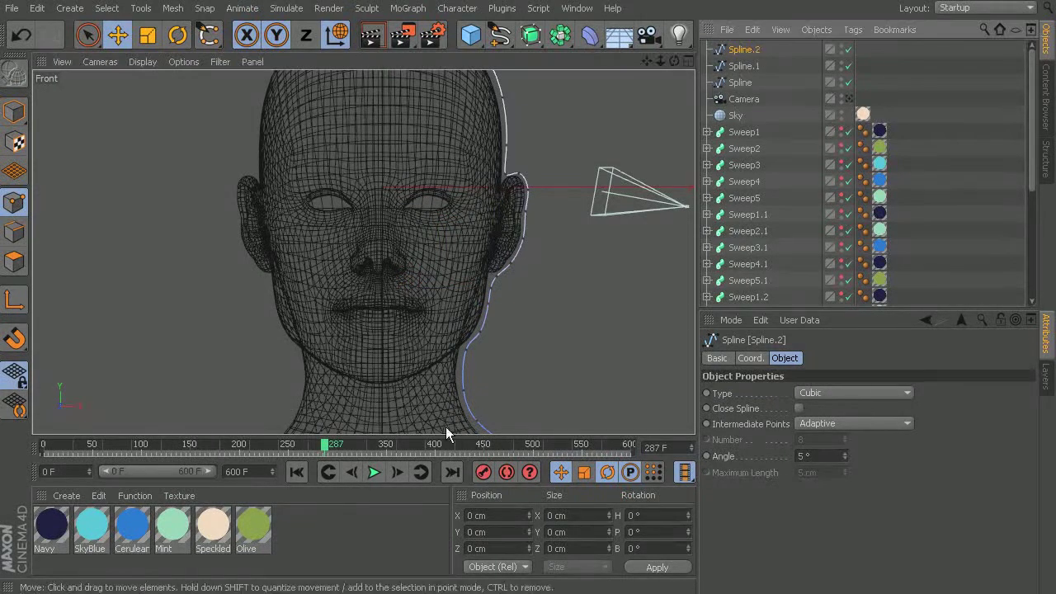
pyautogui.rightClick(568, 307)
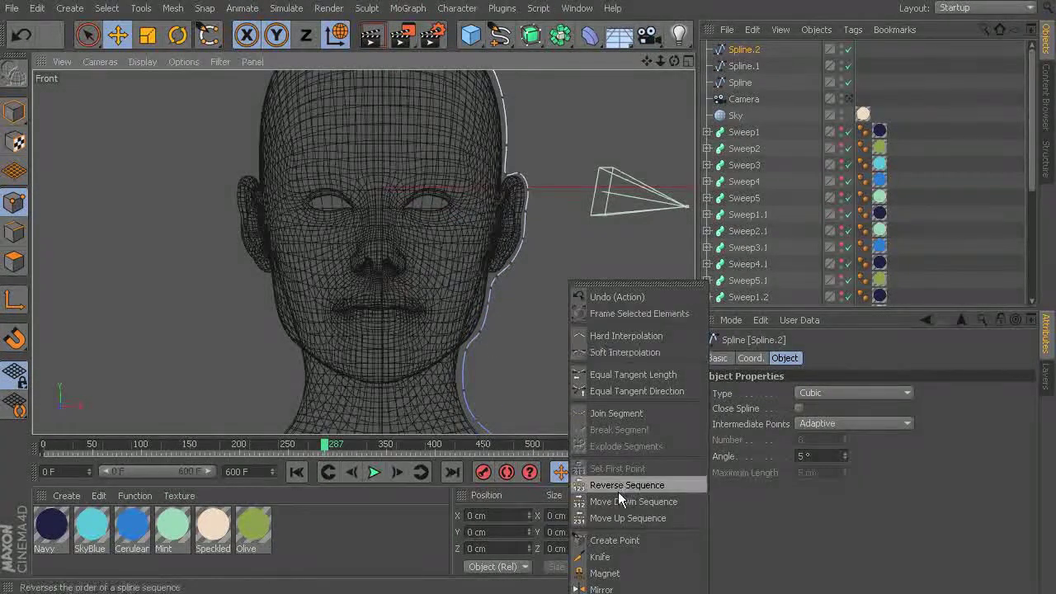
pyautogui.click(614, 540)
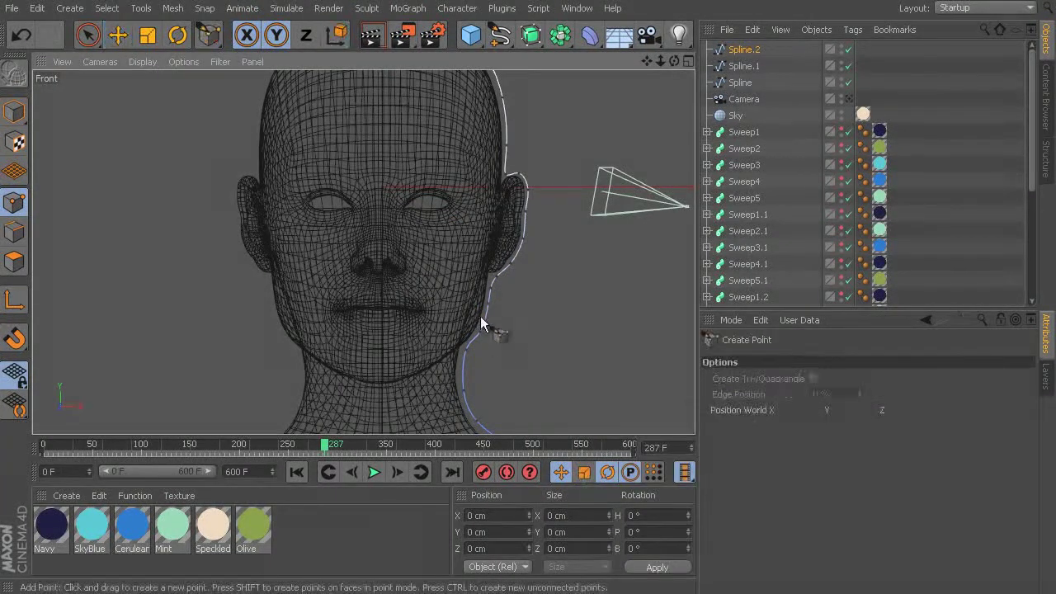
pyautogui.click(486, 319)
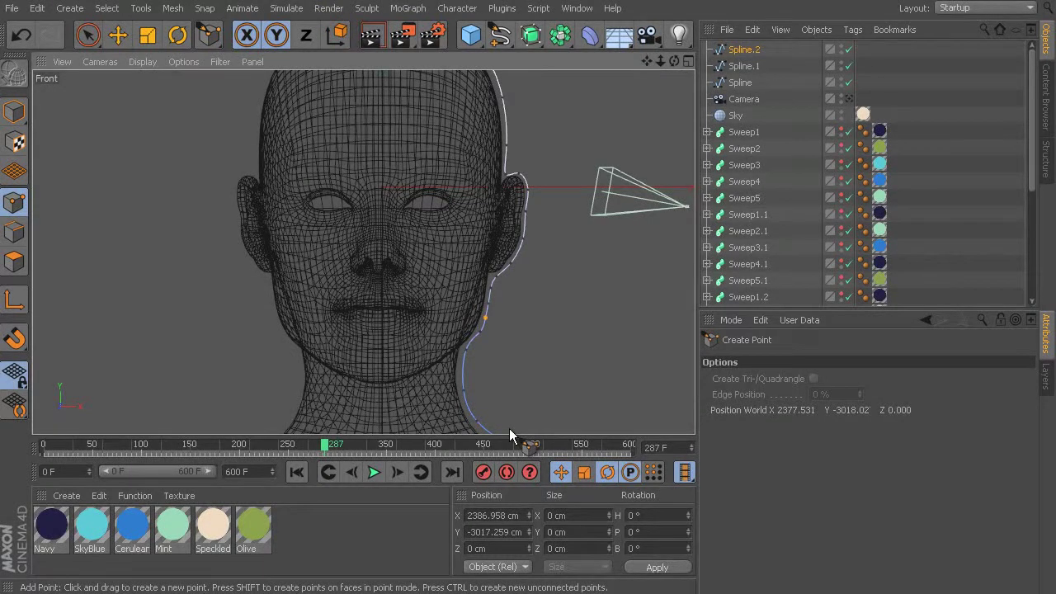
pyautogui.rightClick(597, 97)
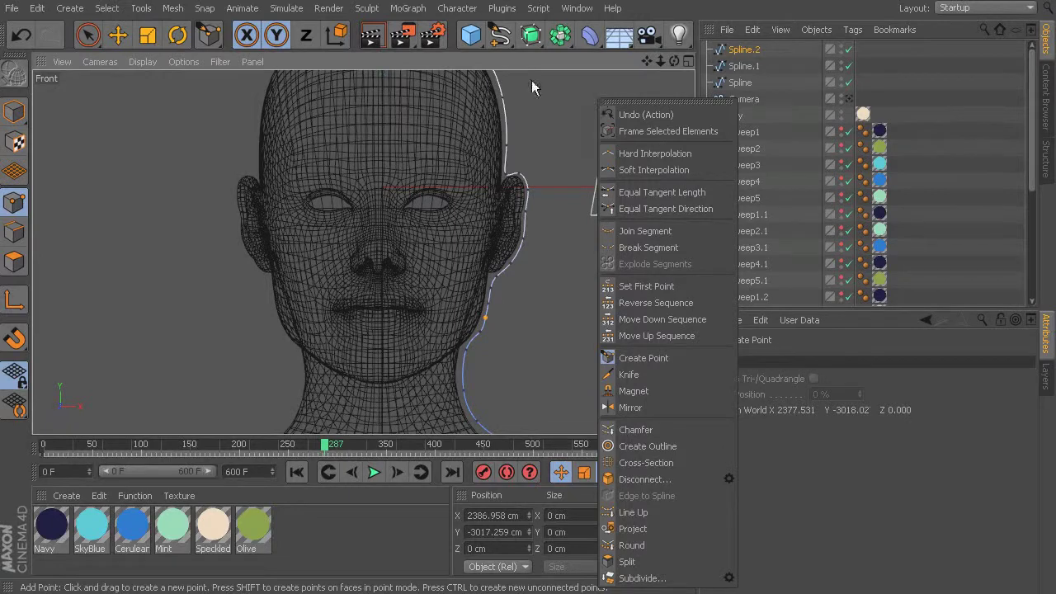
pyautogui.click(214, 39)
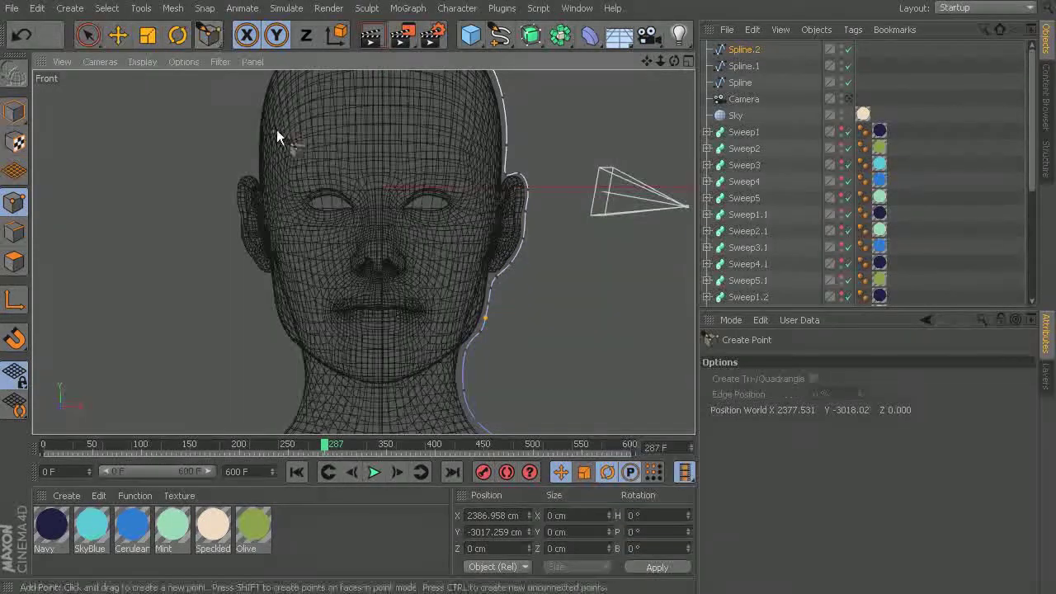
pyautogui.moveTo(499, 35)
pyautogui.mouseDown()
pyautogui.moveTo(648, 52)
pyautogui.moveTo(664, 82)
pyautogui.mouseUp()
# Examine the traced splines around the head in the Front view and from several angles in the Perspective view
pyautogui.scroll(-2, 627, 307)
pyautogui.moveTo(514, 116); pyautogui.dragTo(538, 186, button='middle')
pyautogui.moveTo(582, 247); pyautogui.dragTo(518, 108, button='middle')
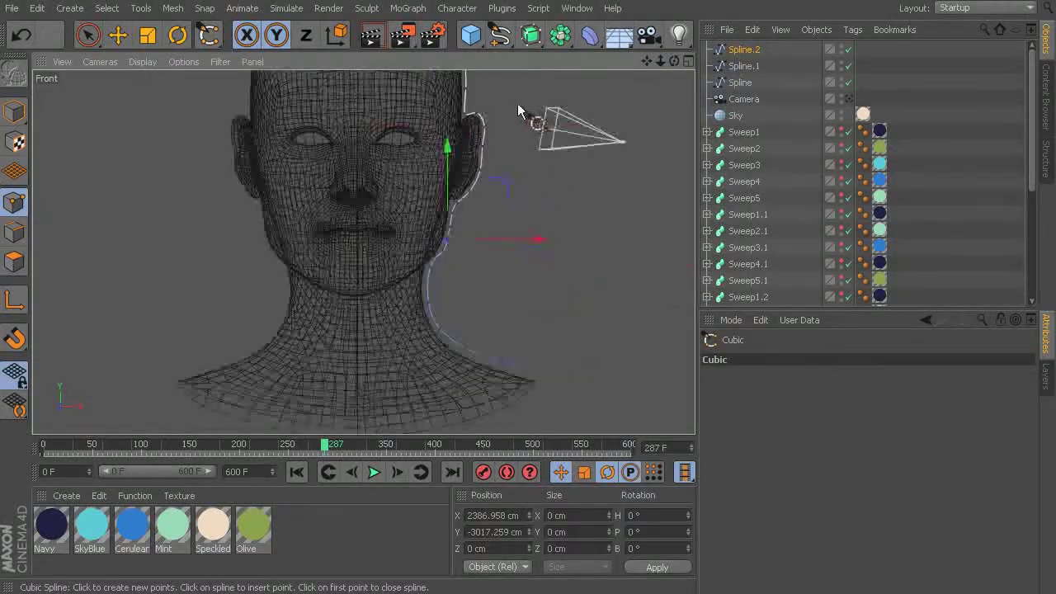
pyautogui.scroll(-1, 511, 148)
pyautogui.scroll(4, 445, 202)
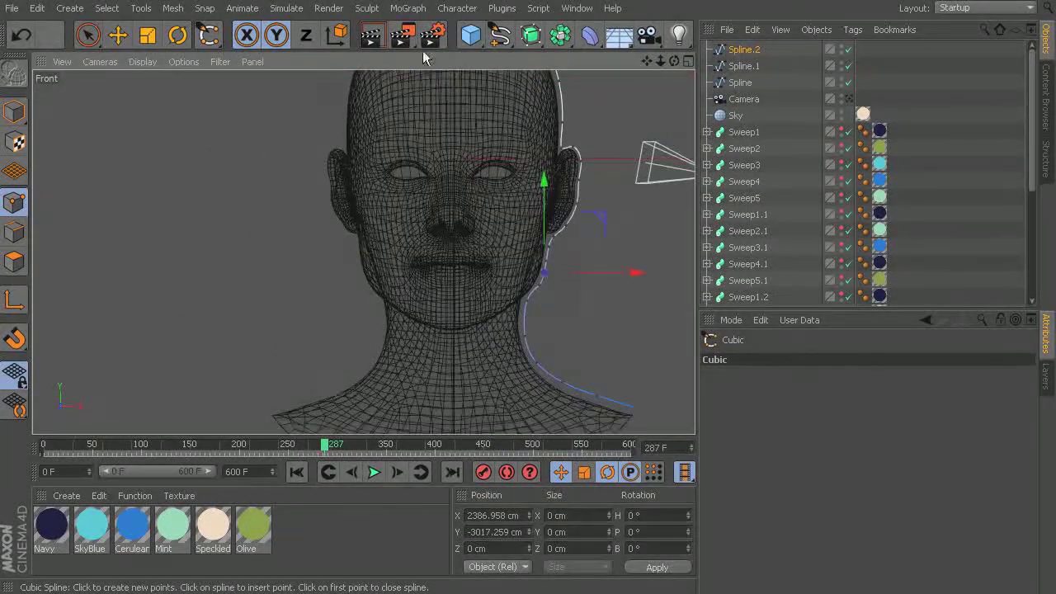
pyautogui.middleClick(470, 273)
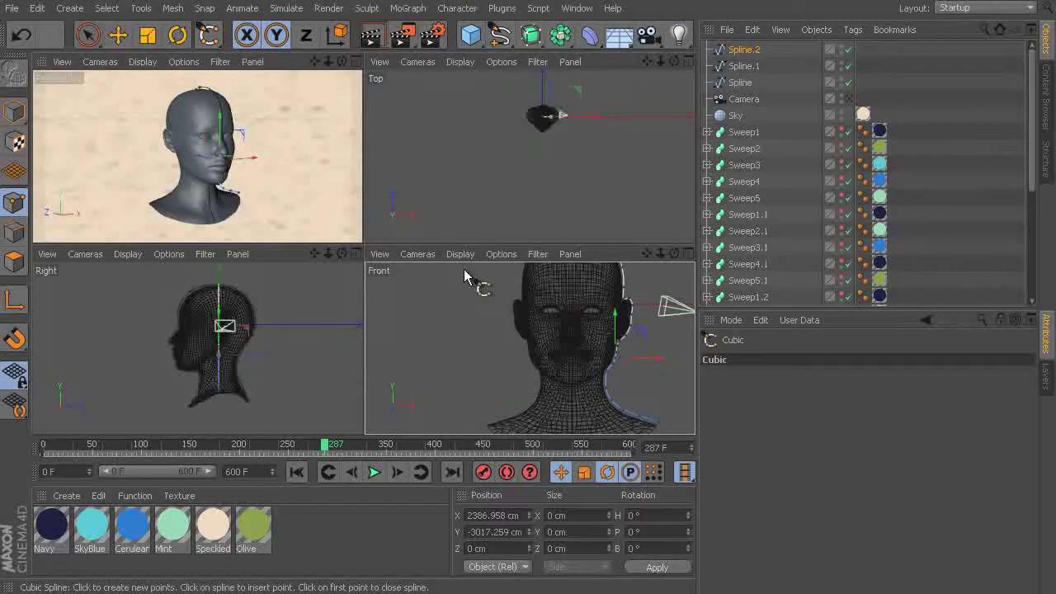
pyautogui.middleClick(347, 235)
pyautogui.keyDown('alt'); pyautogui.moveTo(602, 220); pyautogui.dragTo(135, 113); pyautogui.keyUp('alt')
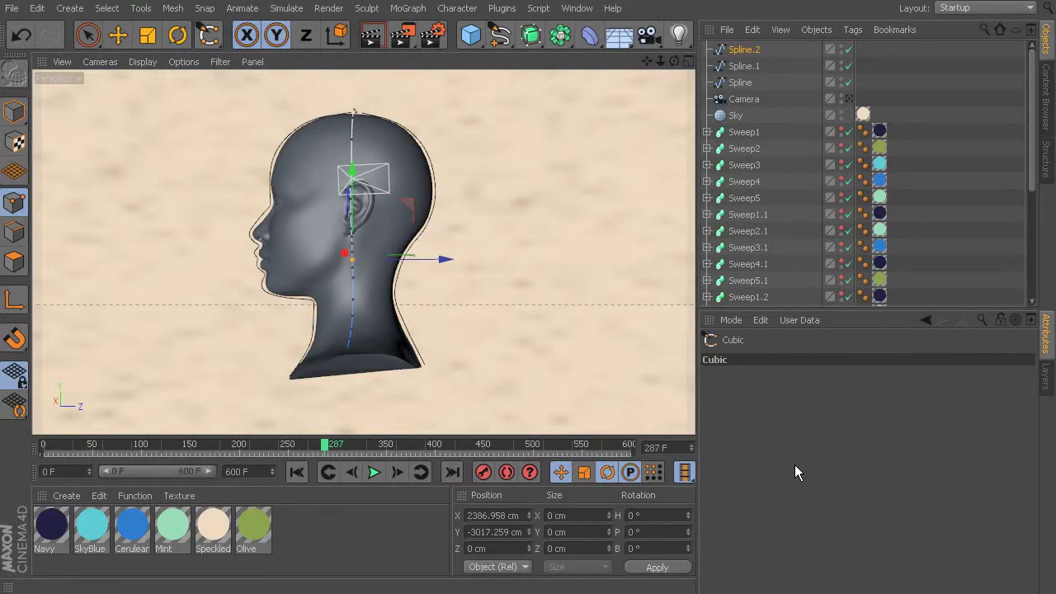
pyautogui.keyDown('alt'); pyautogui.moveTo(689, 431); pyautogui.dragTo(363, 252); pyautogui.keyUp('alt')
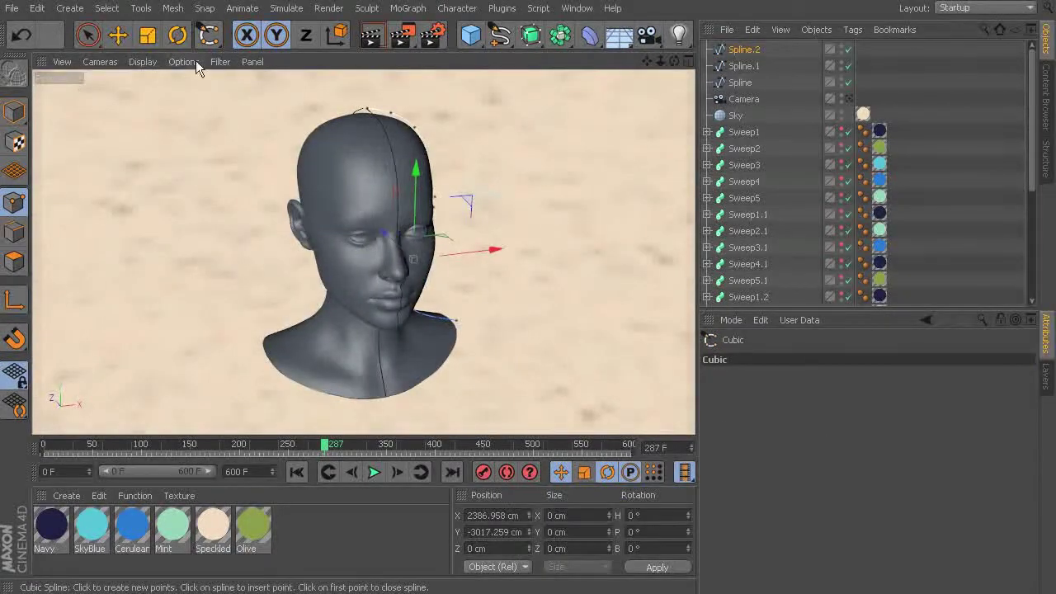
pyautogui.keyDown('alt'); pyautogui.moveTo(515, 401); pyautogui.dragTo(191, 295); pyautogui.keyUp('alt')
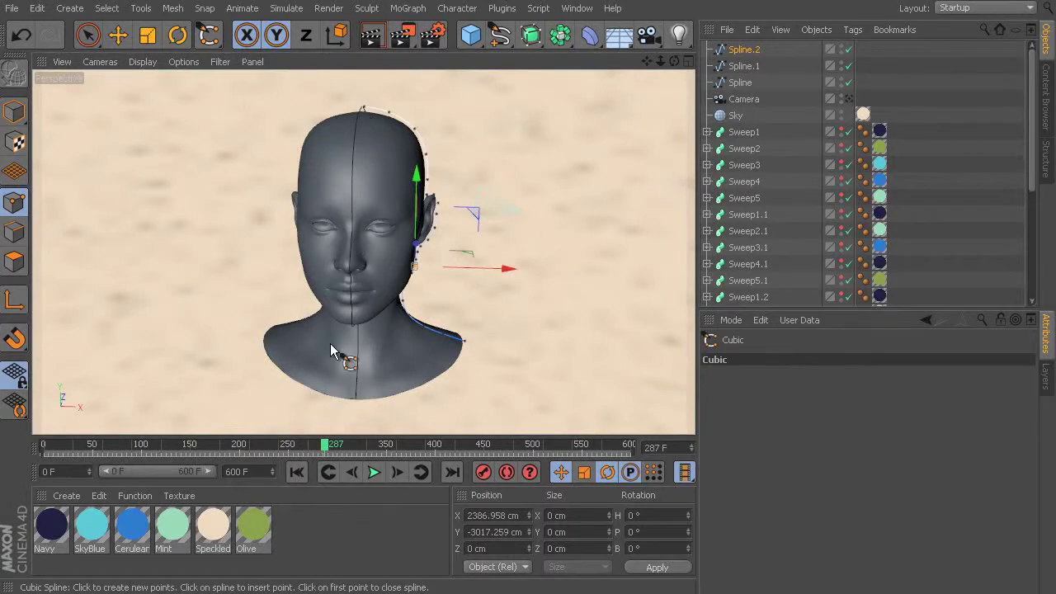
pyautogui.keyDown('alt'); pyautogui.moveTo(456, 373); pyautogui.dragTo(487, 429); pyautogui.keyUp('alt')
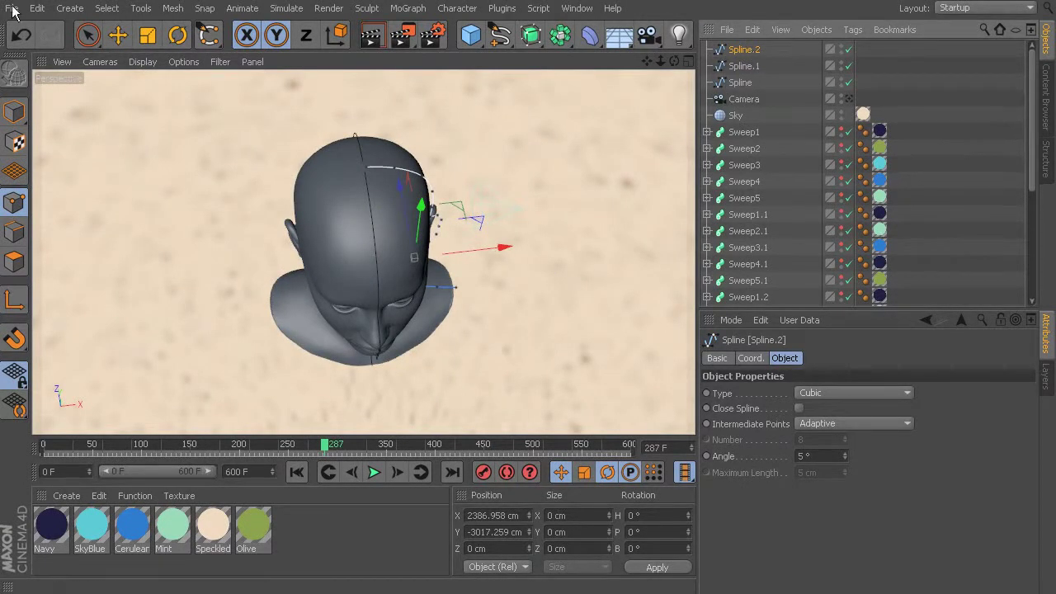
# Duplicate the side spline in model mode and rotate the copy to a heading of about -180° for the head's opposite side
pyautogui.click(25, 113)
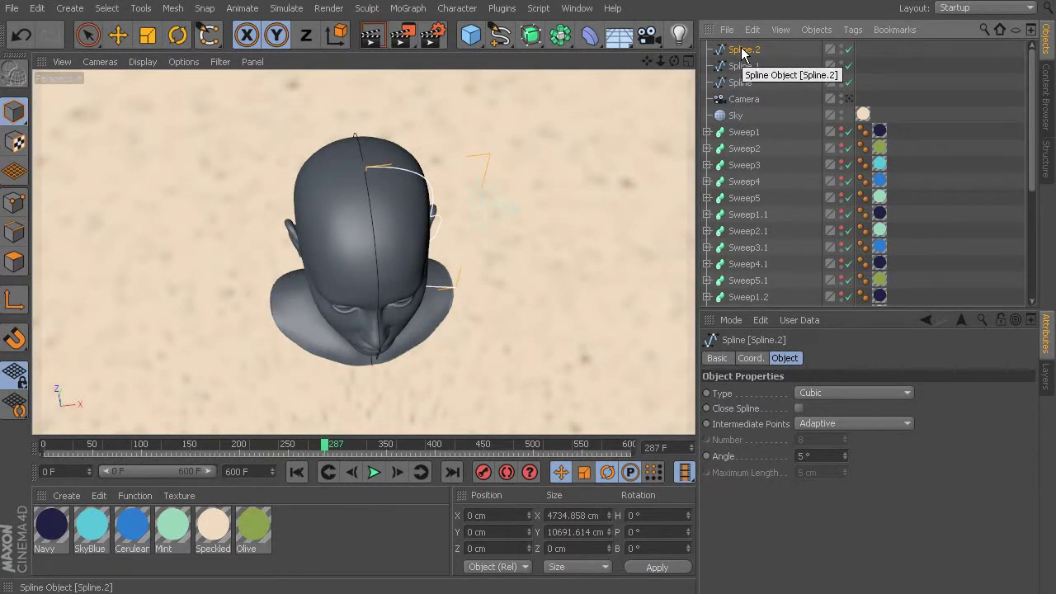
pyautogui.keyDown('ctrl'); pyautogui.moveTo(743, 51); pyautogui.dragTo(747, 58); pyautogui.keyUp('ctrl')
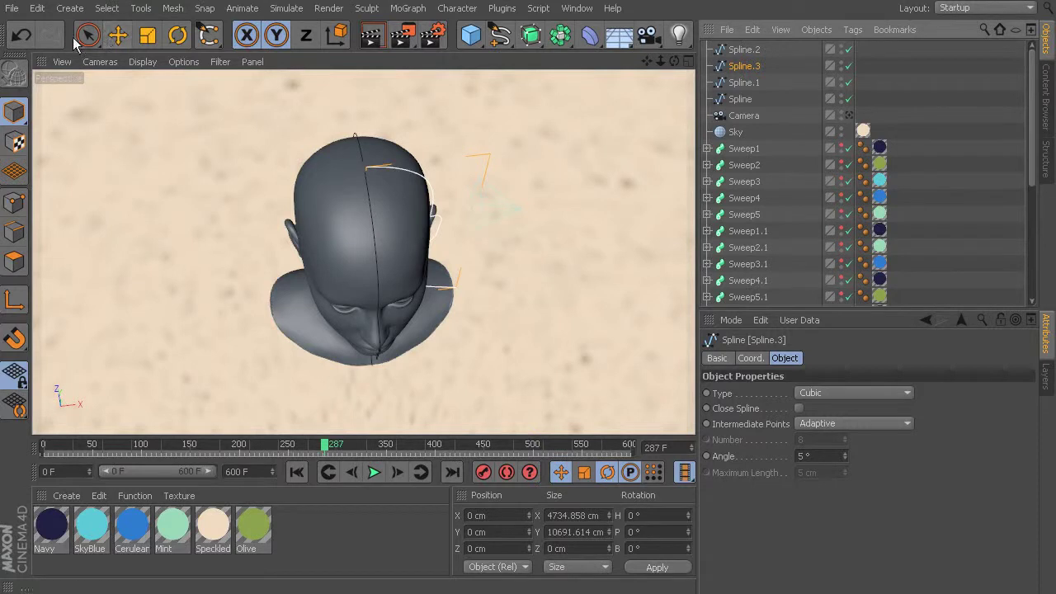
pyautogui.press('t')
pyautogui.press('r')
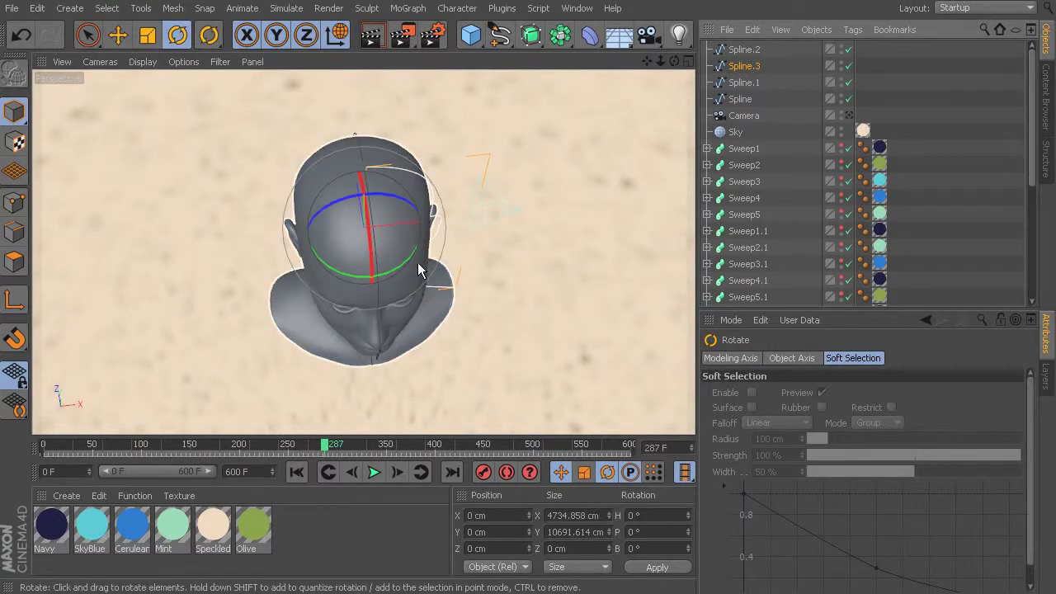
pyautogui.moveTo(414, 266); pyautogui.dragTo(174, 113)
pyautogui.moveTo(190, 247)
pyautogui.keyDown('alt'); pyautogui.mouseDown()
pyautogui.moveTo(270, 255)
pyautogui.moveTo(109, 111)
pyautogui.moveTo(363, 252)
pyautogui.moveTo(474, 166)
pyautogui.moveTo(370, 212)
pyautogui.moveTo(410, 118)
pyautogui.moveTo(469, 377)
pyautogui.moveTo(504, 261)
pyautogui.moveTo(468, 221)
pyautogui.moveTo(338, 264)
pyautogui.moveTo(244, 258)
pyautogui.moveTo(183, 235)
pyautogui.mouseUp(); pyautogui.keyUp('alt')
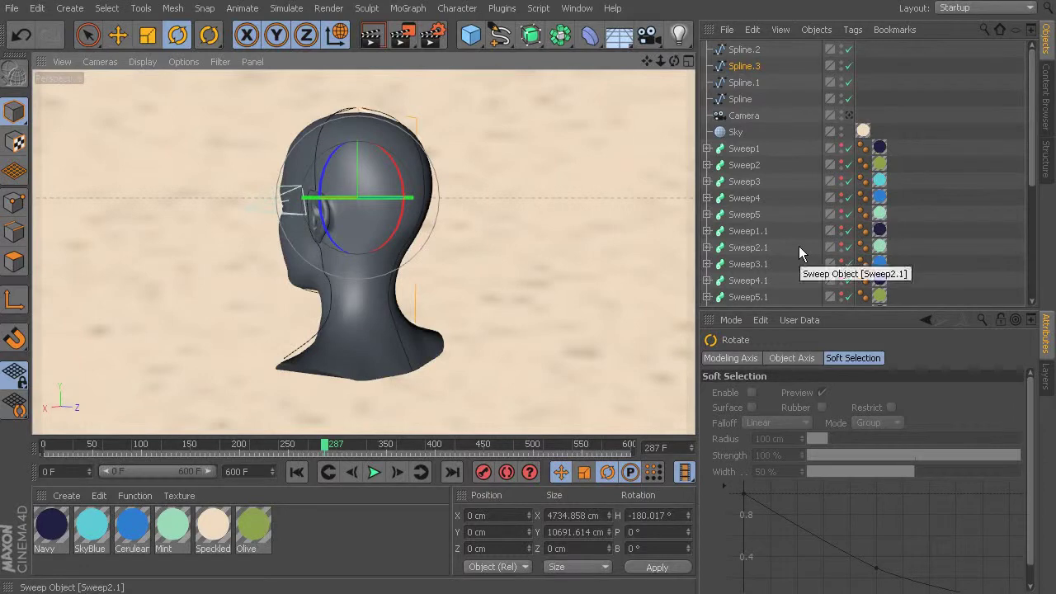
pyautogui.keyDown('alt'); pyautogui.moveTo(307, 92); pyautogui.dragTo(456, 368); pyautogui.keyUp('alt')
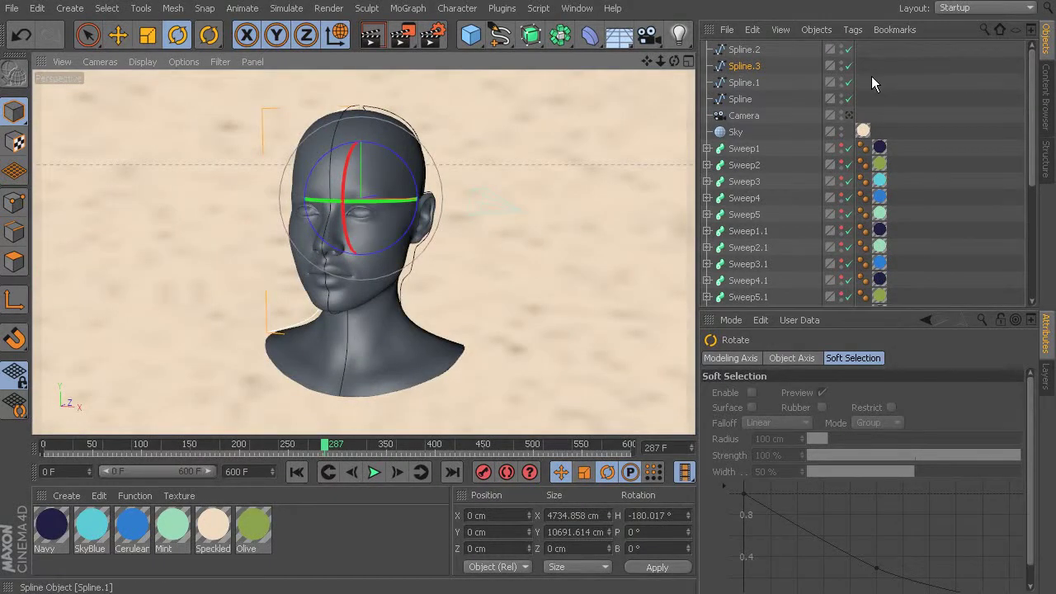
# Make all four splines children of the Head object
pyautogui.click(744, 49)
pyautogui.keyDown('shift'); pyautogui.click(744, 115); pyautogui.keyUp('shift')
pyautogui.keyDown('ctrl'); pyautogui.click(745, 116); pyautogui.keyUp('ctrl')
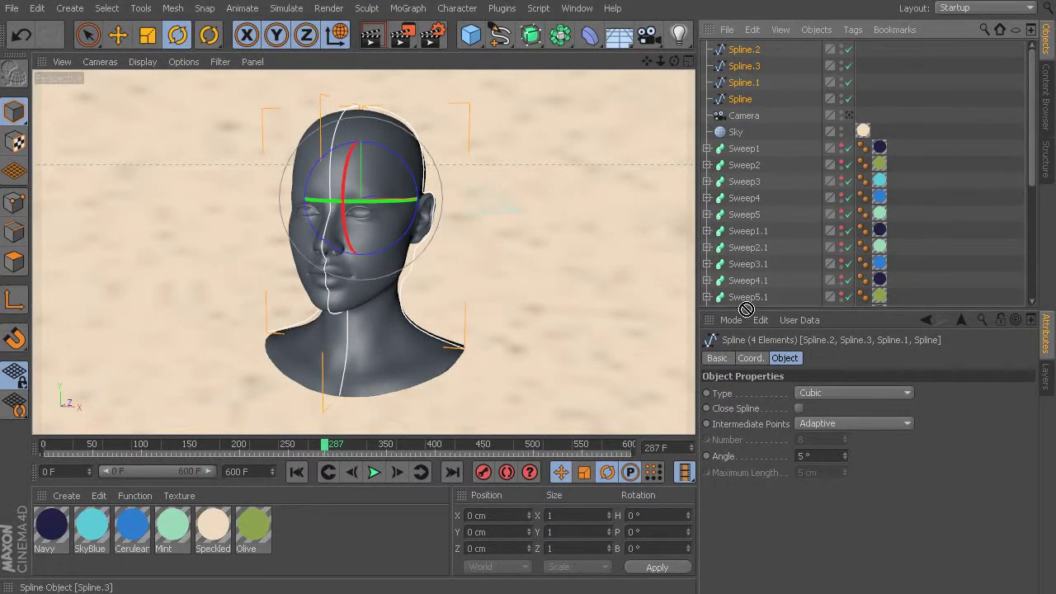
pyautogui.scroll(-5, 745, 304)
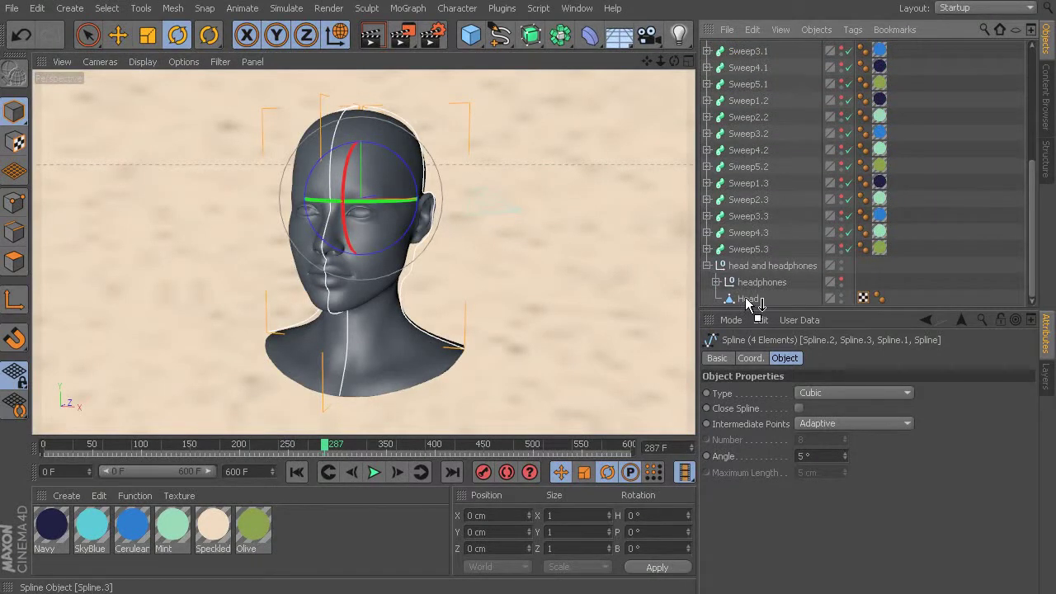
pyautogui.moveTo(757, 303); pyautogui.dragTo(750, 298)
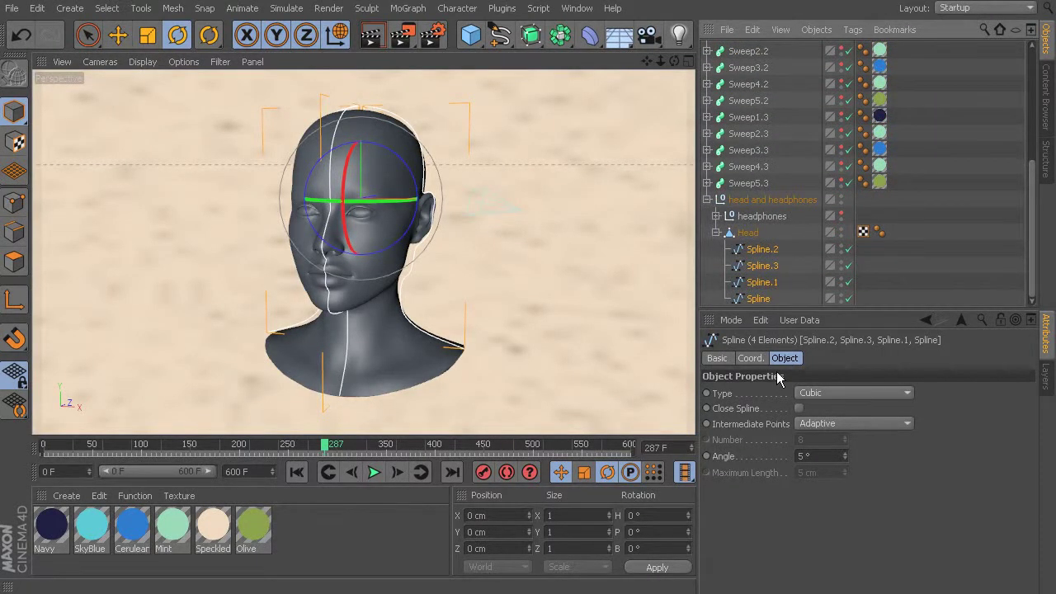
# Try rotating the Head object together with its child splines, and undo the rotation
pyautogui.click(758, 234)
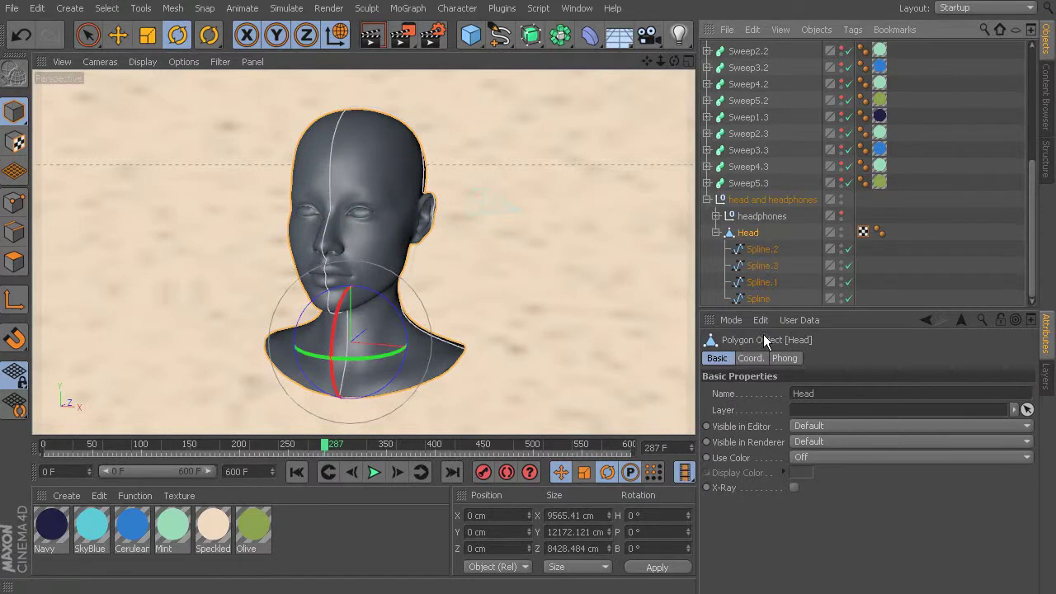
pyautogui.moveTo(410, 364); pyautogui.dragTo(273, 345)
pyautogui.hotkey('ctrl', 'z')
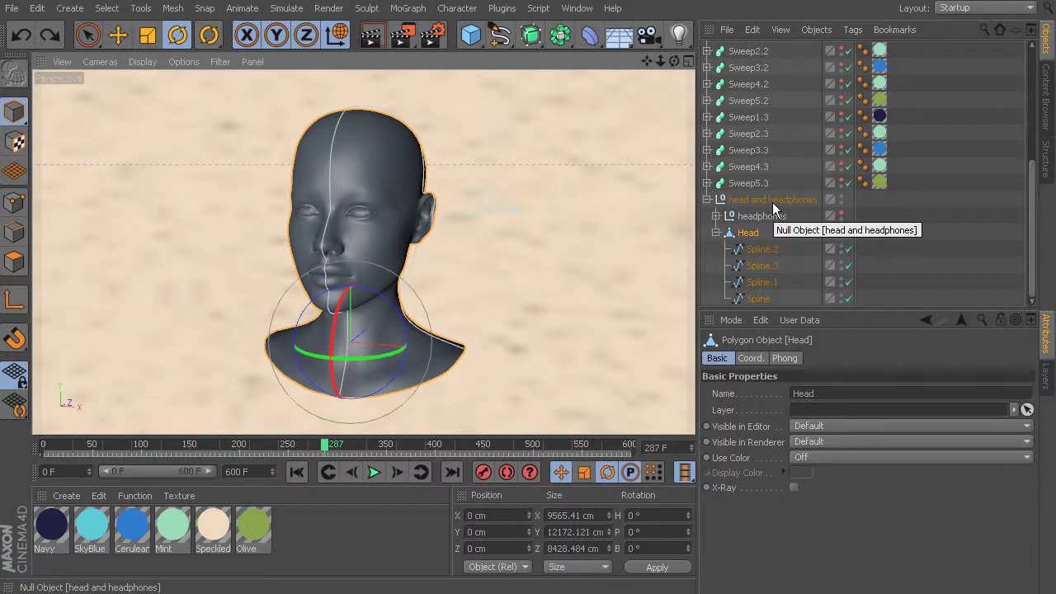
# Rotate the Head object about its vertical axis to a heading of -57.2° in the Right view
pyautogui.middleClick(392, 219)
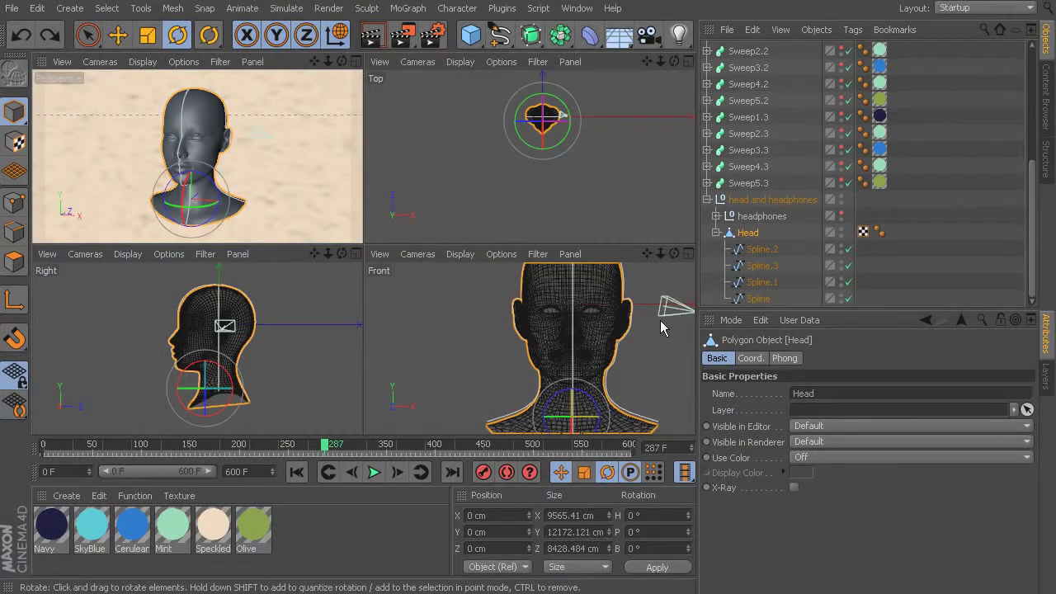
pyautogui.middleClick(105, 372)
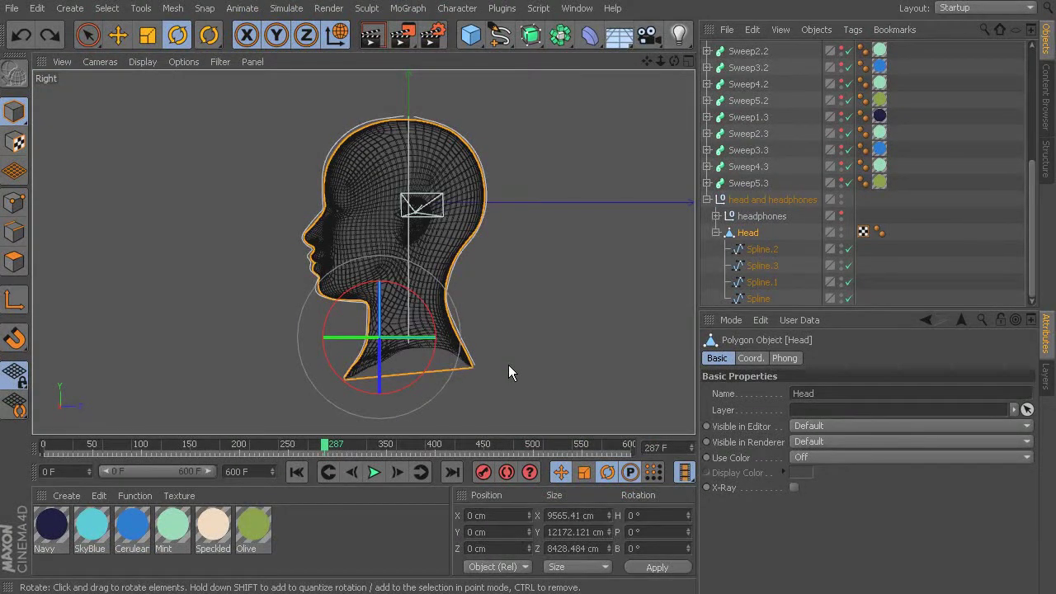
pyautogui.click(759, 198)
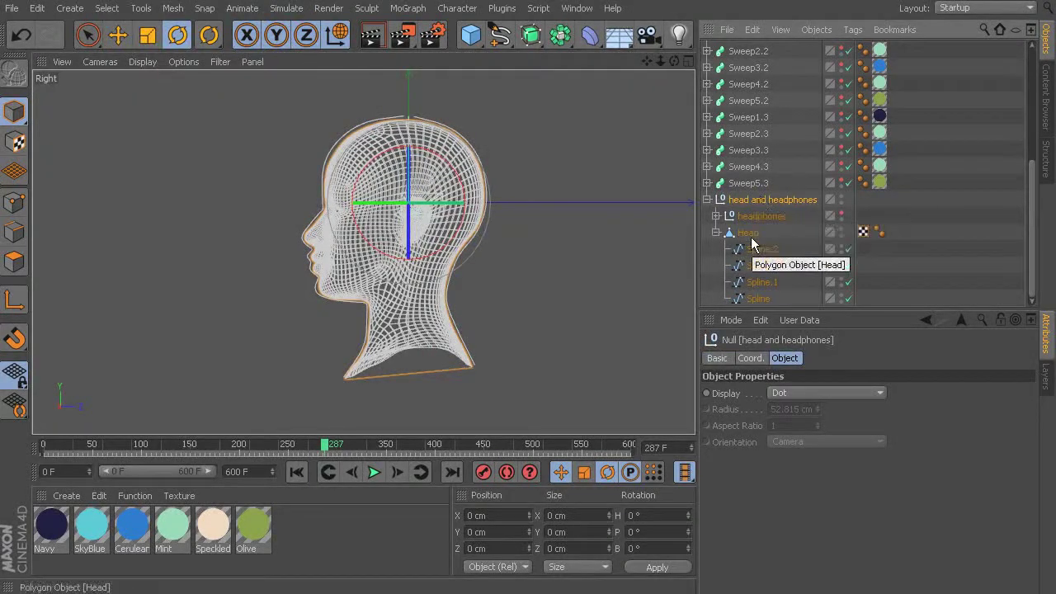
pyautogui.click(750, 357)
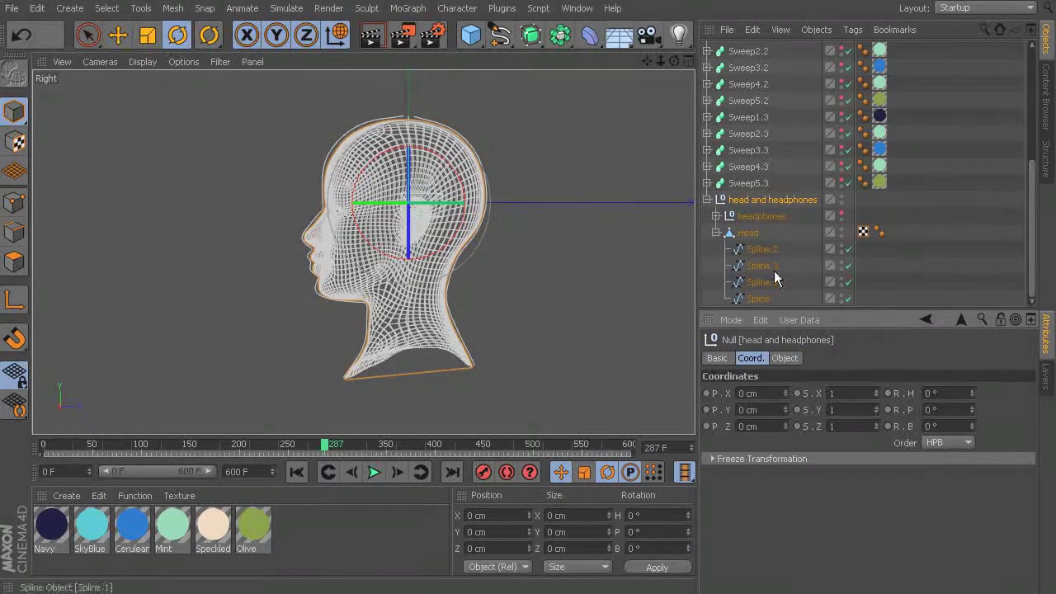
pyautogui.click(748, 233)
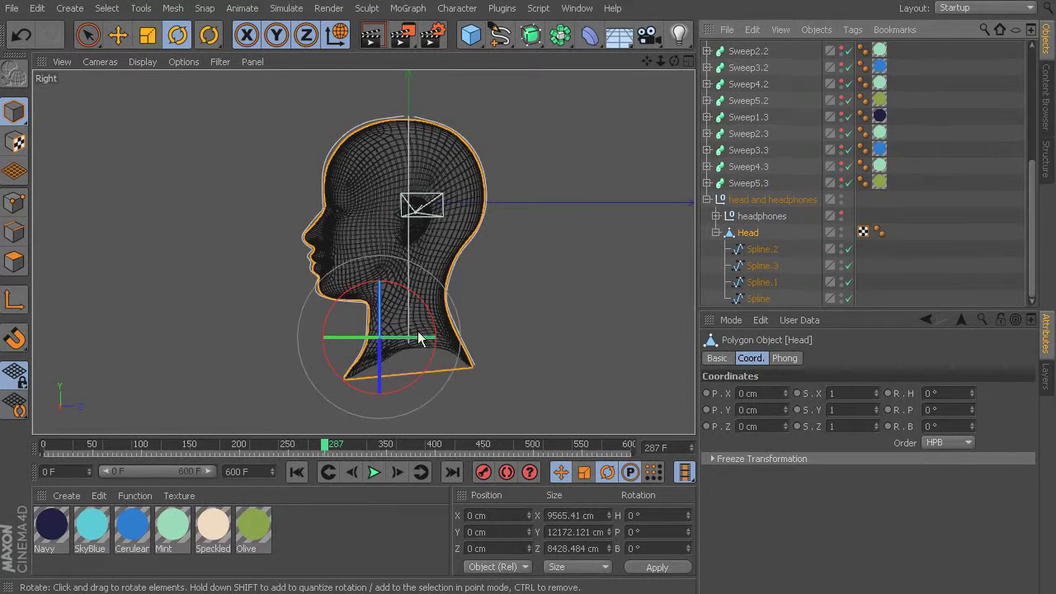
pyautogui.moveTo(404, 344); pyautogui.dragTo(297, 333)
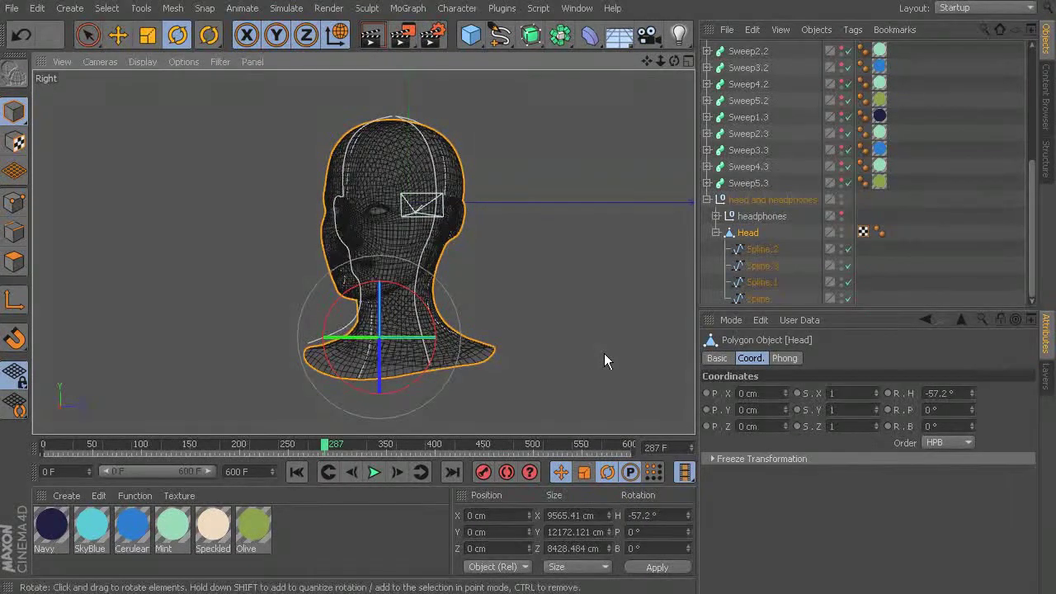
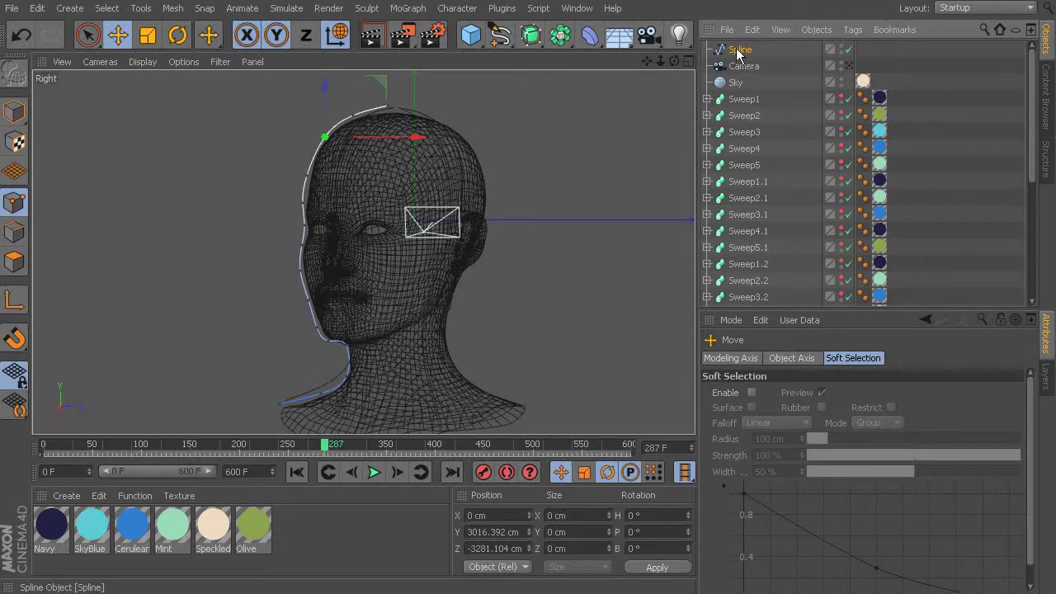
# Make the new front spline a child of the Head object and reset the Head's heading to 0°
pyautogui.scroll(-10, 759, 302)
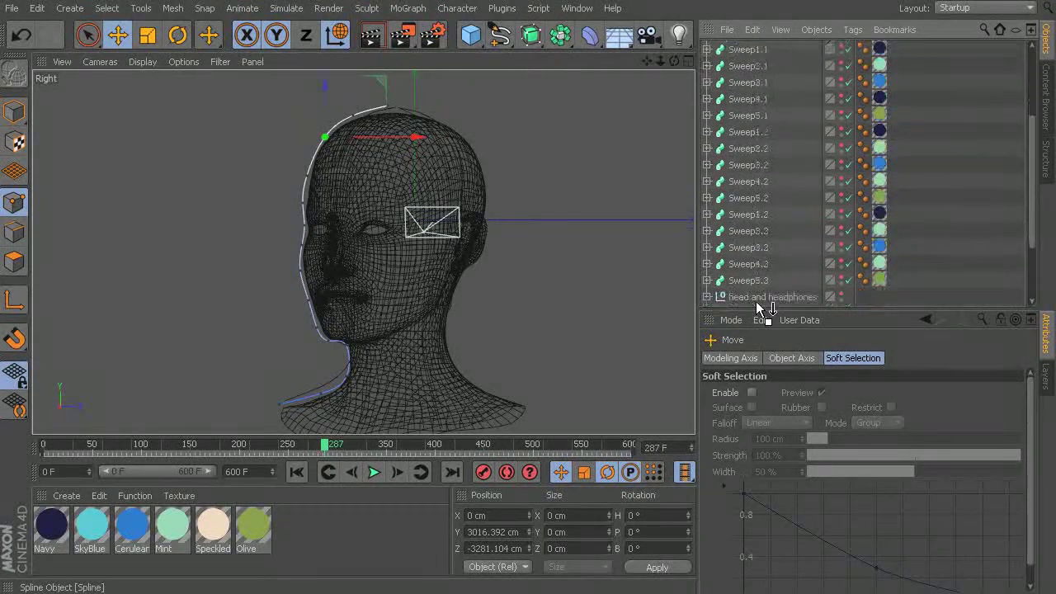
pyautogui.moveTo(752, 233); pyautogui.dragTo(754, 240)
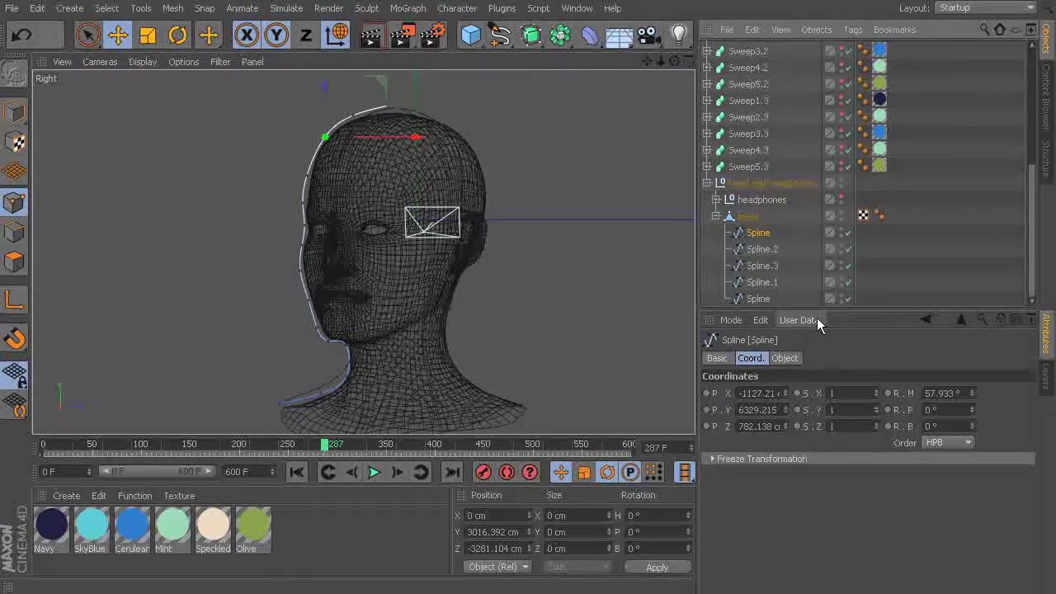
pyautogui.click(749, 217)
pyautogui.click(959, 394)
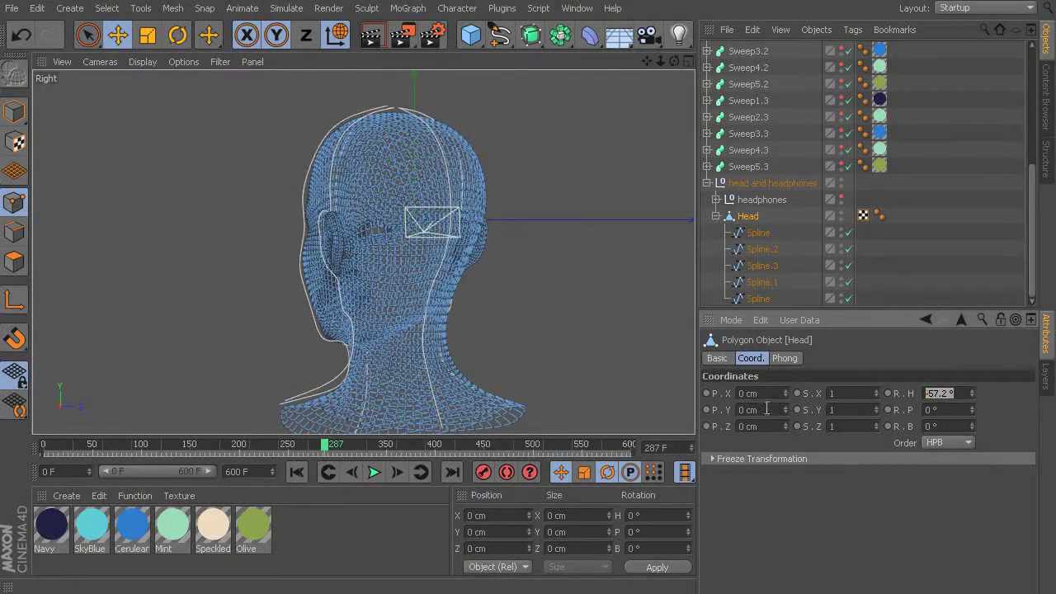
pyautogui.write('0')
pyautogui.press('Return')
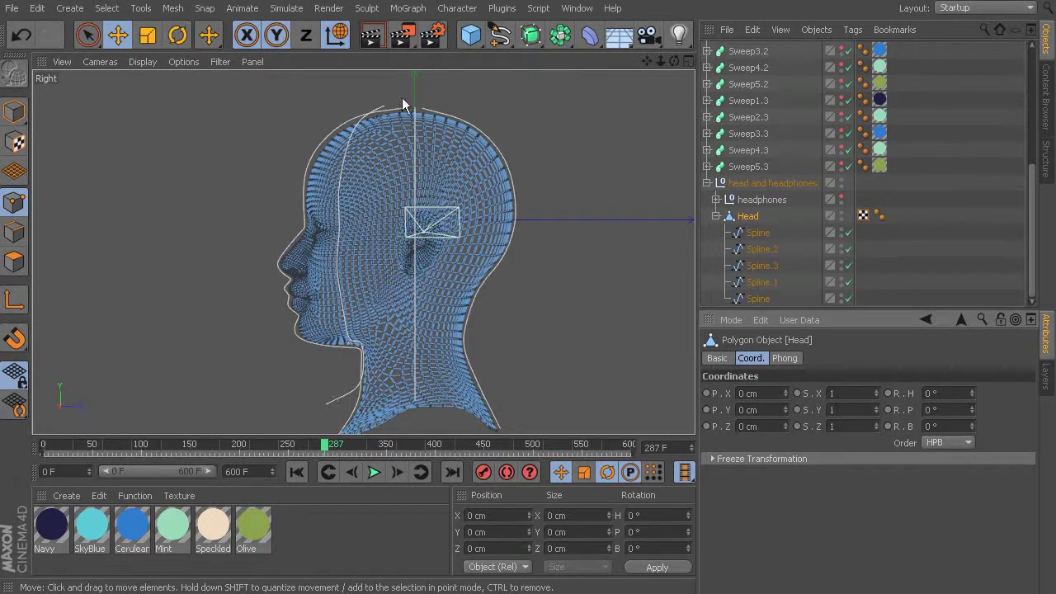
# Select the newest spline and examine how its lower end follows the neck in the Perspective and orthographic views
pyautogui.middleClick(260, 264)
pyautogui.middleClick(229, 139)
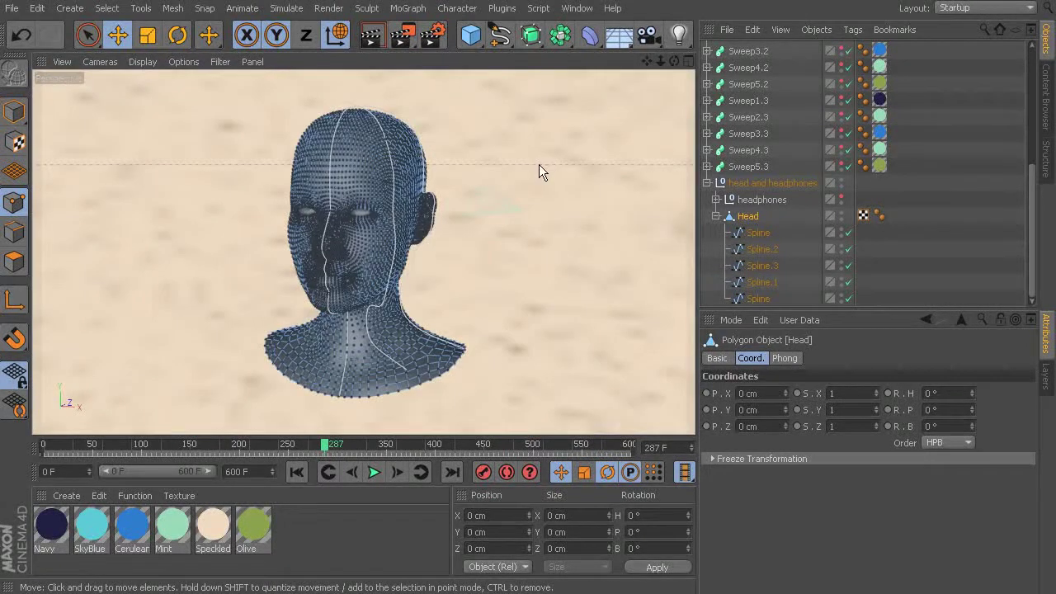
pyautogui.keyDown('alt'); pyautogui.moveTo(566, 267); pyautogui.dragTo(195, 307); pyautogui.keyUp('alt')
pyautogui.keyDown('alt'); pyautogui.moveTo(195, 307); pyautogui.dragTo(371, 360, button='right'); pyautogui.keyUp('alt')
pyautogui.keyDown('alt'); pyautogui.moveTo(370, 360); pyautogui.dragTo(643, 277); pyautogui.keyUp('alt')
pyautogui.moveTo(276, 349)
pyautogui.keyDown('alt'); pyautogui.mouseDown()
pyautogui.moveTo(306, 347)
pyautogui.moveTo(277, 348)
pyautogui.mouseUp(); pyautogui.keyUp('alt')
pyautogui.click(757, 232)
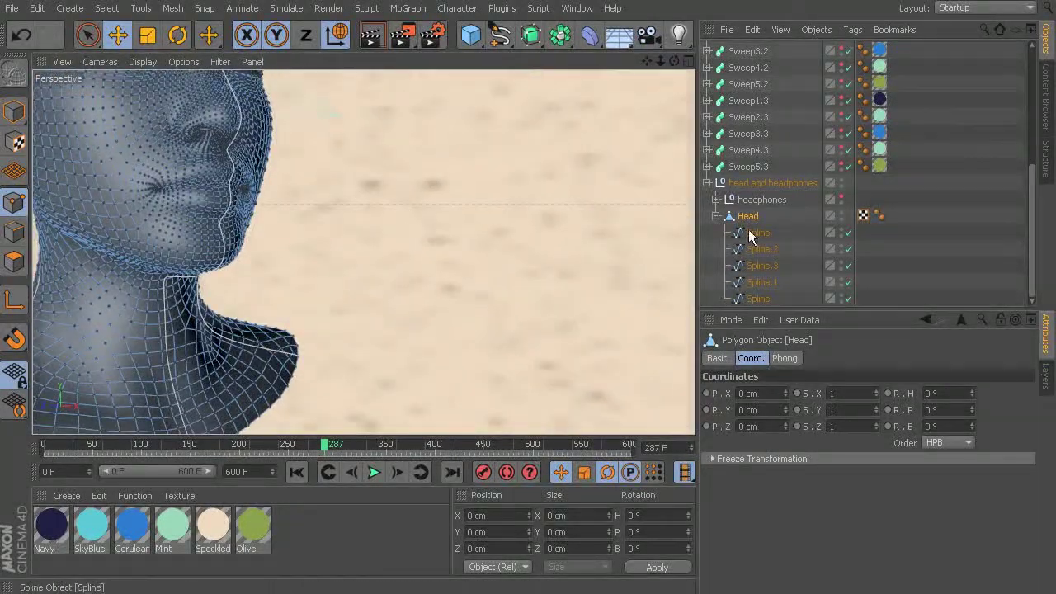
pyautogui.keyDown('alt'); pyautogui.moveTo(308, 357); pyautogui.dragTo(487, 241, button='middle'); pyautogui.keyUp('alt')
pyautogui.middleClick(495, 256)
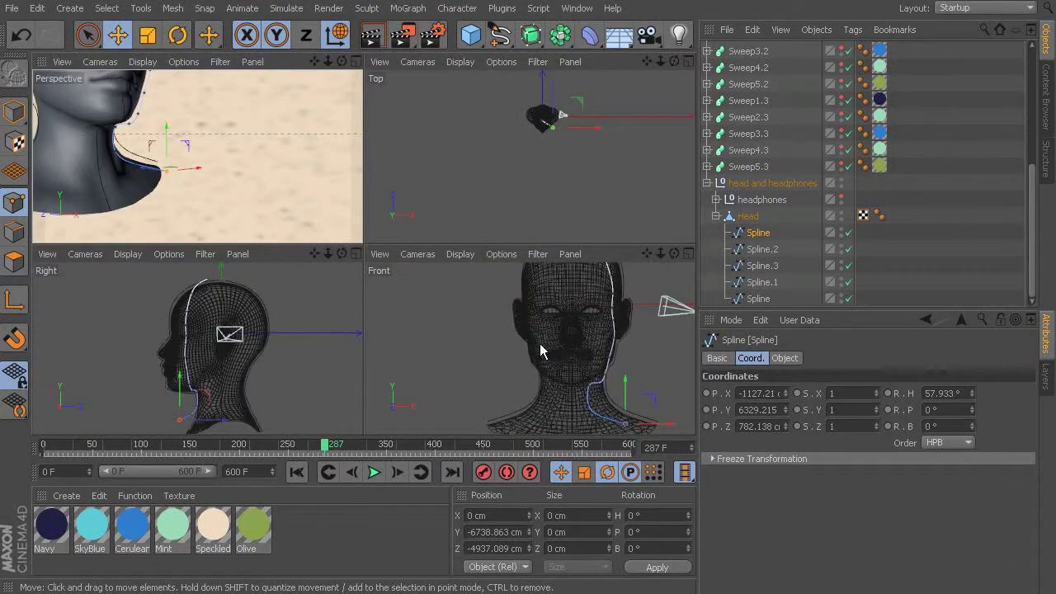
pyautogui.scroll(5, 550, 115)
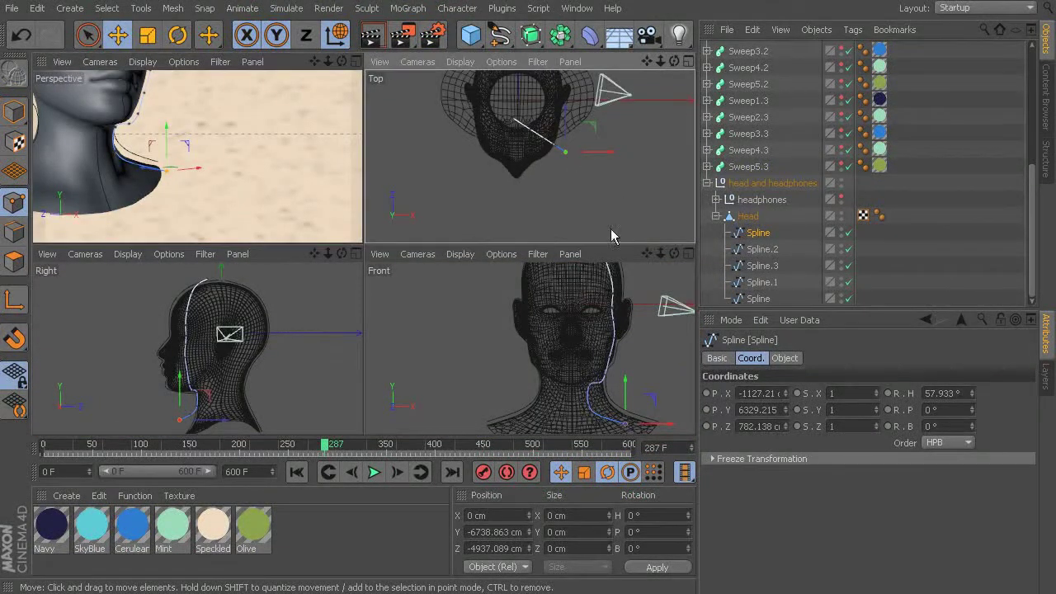
pyautogui.keyDown('alt'); pyautogui.moveTo(583, 386); pyautogui.dragTo(542, 344, button='middle'); pyautogui.keyUp('alt')
pyautogui.keyDown('alt'); pyautogui.moveTo(221, 394); pyautogui.dragTo(196, 401, button='middle'); pyautogui.keyUp('alt')
pyautogui.keyDown('alt'); pyautogui.moveTo(213, 210); pyautogui.dragTo(330, 142); pyautogui.keyUp('alt')
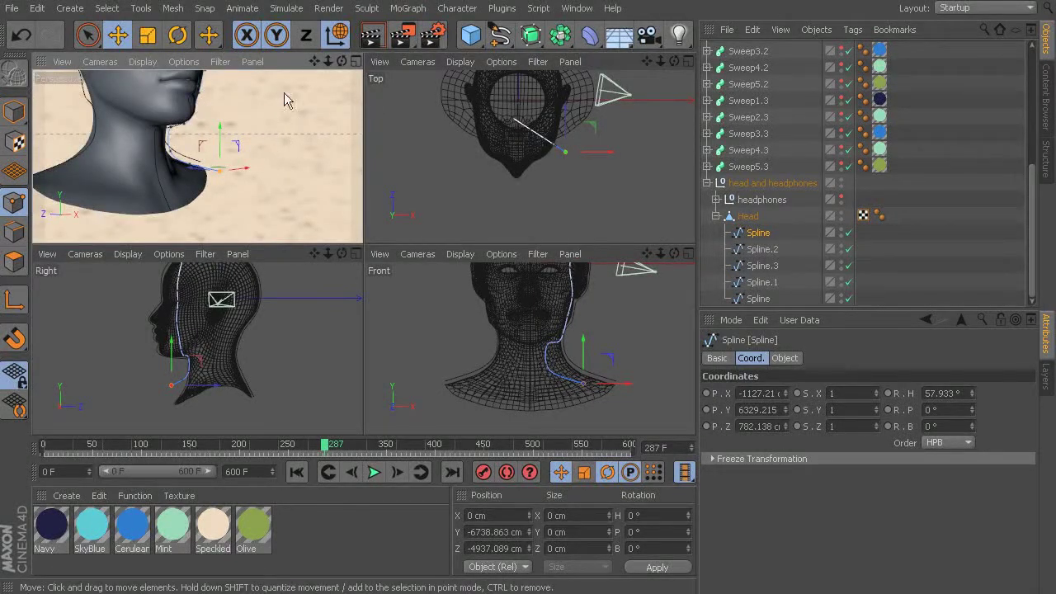
# Move the spline's lowest points toward the base of the neck in the Right view
pyautogui.scroll(3, 170, 365)
pyautogui.moveTo(172, 330); pyautogui.dragTo(178, 360)
pyautogui.moveTo(223, 400); pyautogui.dragTo(218, 404)
pyautogui.moveTo(189, 366)
pyautogui.mouseDown()
pyautogui.moveTo(189, 337)
pyautogui.moveTo(192, 356)
pyautogui.mouseUp()
pyautogui.keyDown('alt'); pyautogui.moveTo(287, 170); pyautogui.dragTo(198, 174); pyautogui.keyUp('alt')
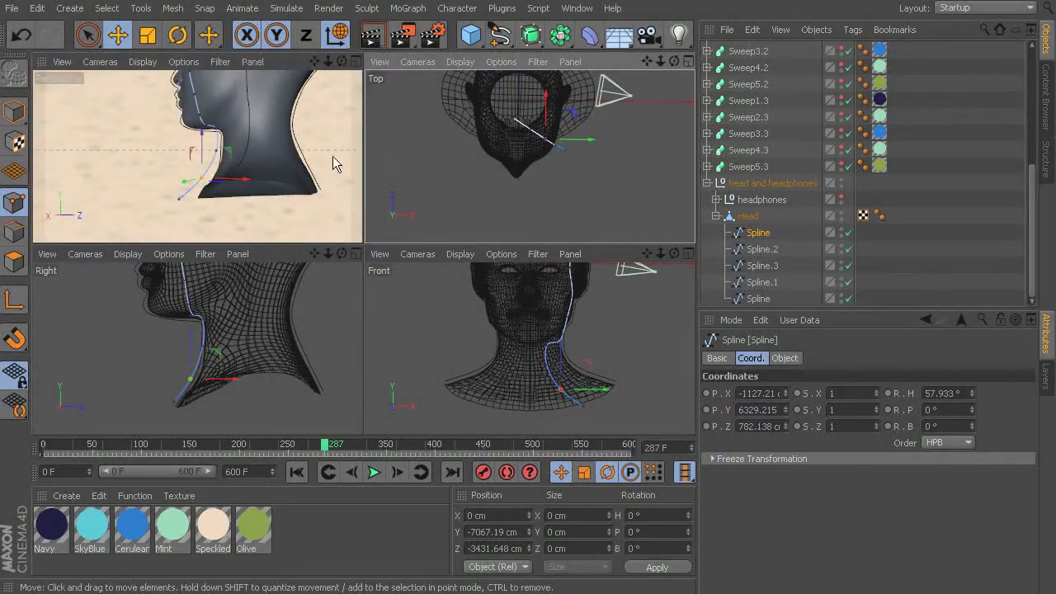
pyautogui.keyDown('alt'); pyautogui.moveTo(335, 160); pyautogui.dragTo(331, 171); pyautogui.keyUp('alt')
# Pull the spline's lower neck and under-chin points closer to the head's surface in the Perspective view
pyautogui.moveTo(185, 209); pyautogui.dragTo(189, 176)
pyautogui.keyDown('alt'); pyautogui.moveTo(239, 235); pyautogui.dragTo(161, 152); pyautogui.keyUp('alt')
pyautogui.moveTo(191, 187); pyautogui.dragTo(373, 124)
pyautogui.moveTo(257, 174); pyautogui.dragTo(219, 178)
pyautogui.keyDown('alt'); pyautogui.moveTo(316, 136); pyautogui.dragTo(227, 160); pyautogui.keyUp('alt')
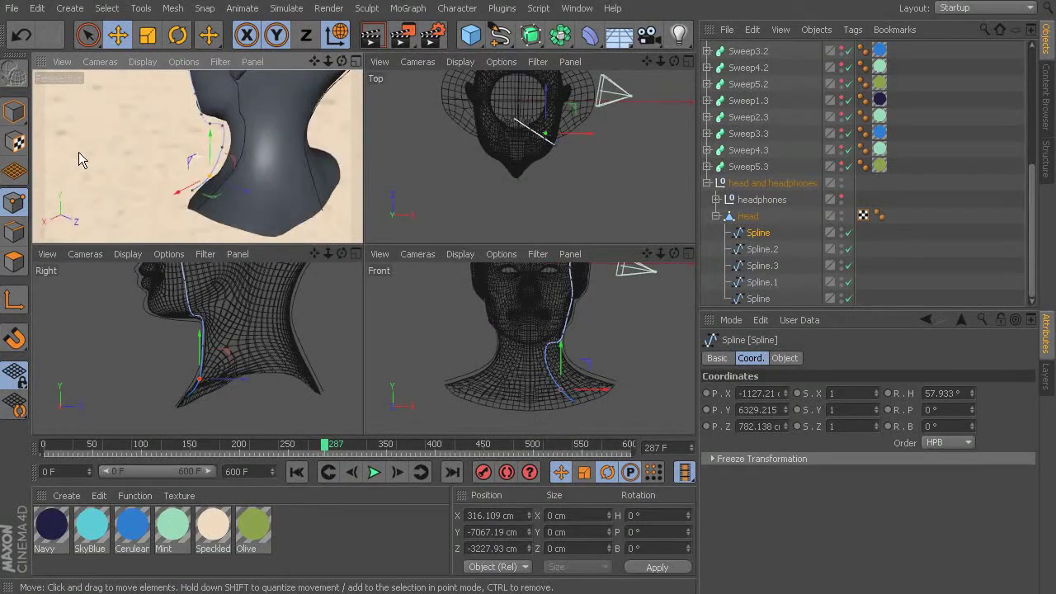
pyautogui.click(213, 125)
pyautogui.moveTo(213, 125); pyautogui.dragTo(245, 135)
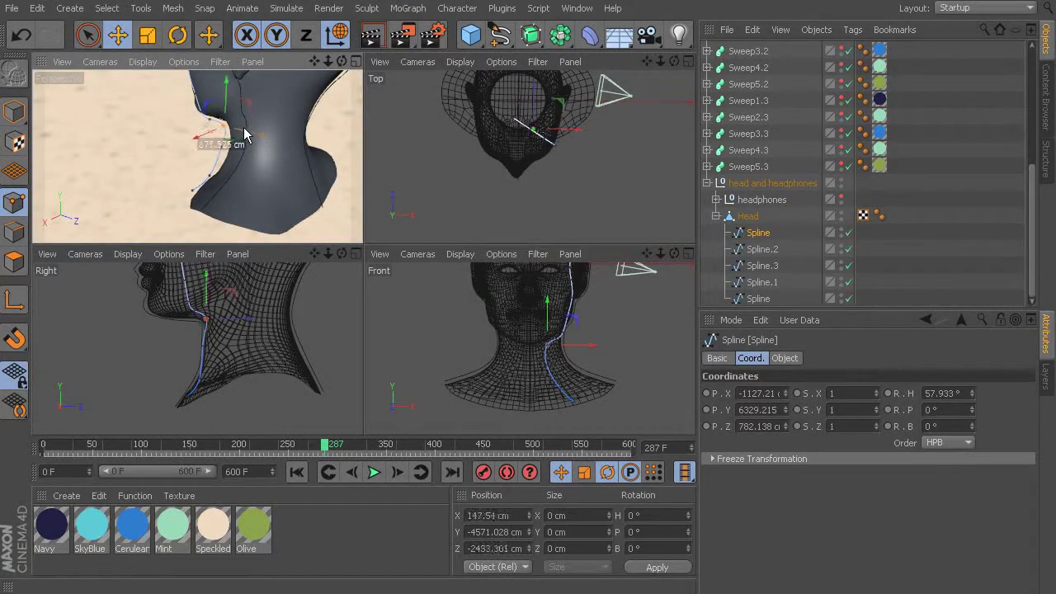
pyautogui.click(240, 230)
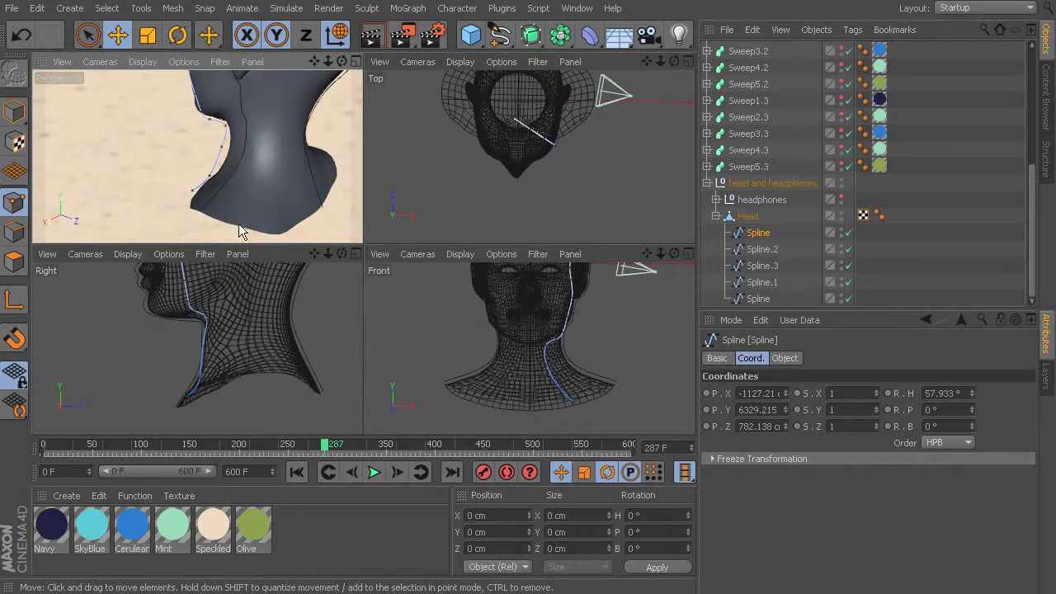
# Rotate the Head object with its child splines to a heading of -128.4° in the Right view
pyautogui.middleClick(242, 322)
pyautogui.click(374, 250)
pyautogui.moveTo(439, 243); pyautogui.dragTo(454, 244)
pyautogui.click(335, 252)
pyautogui.scroll(-6, 415, 157)
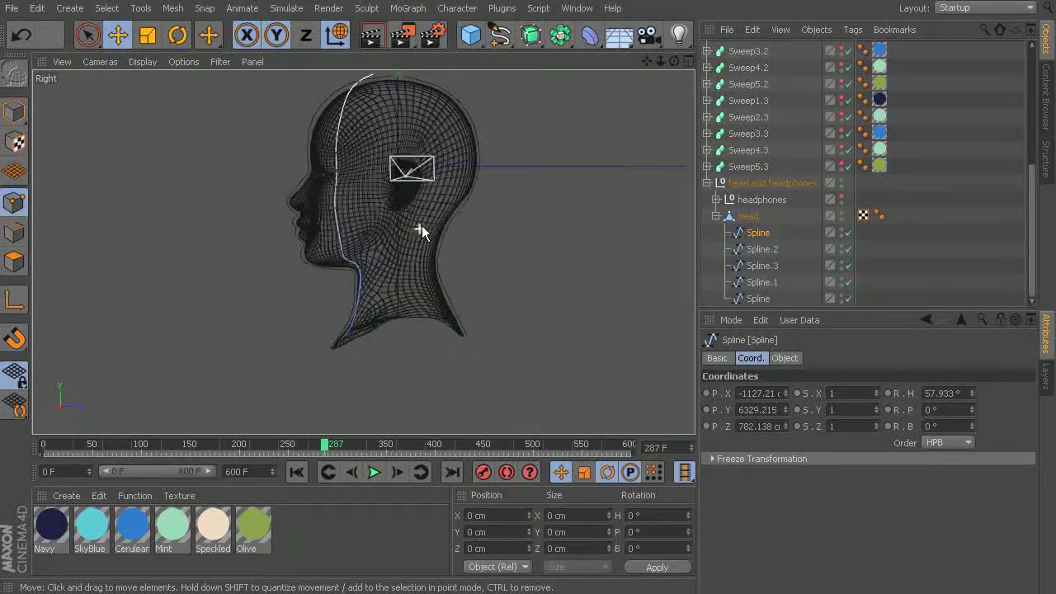
pyautogui.click(750, 218)
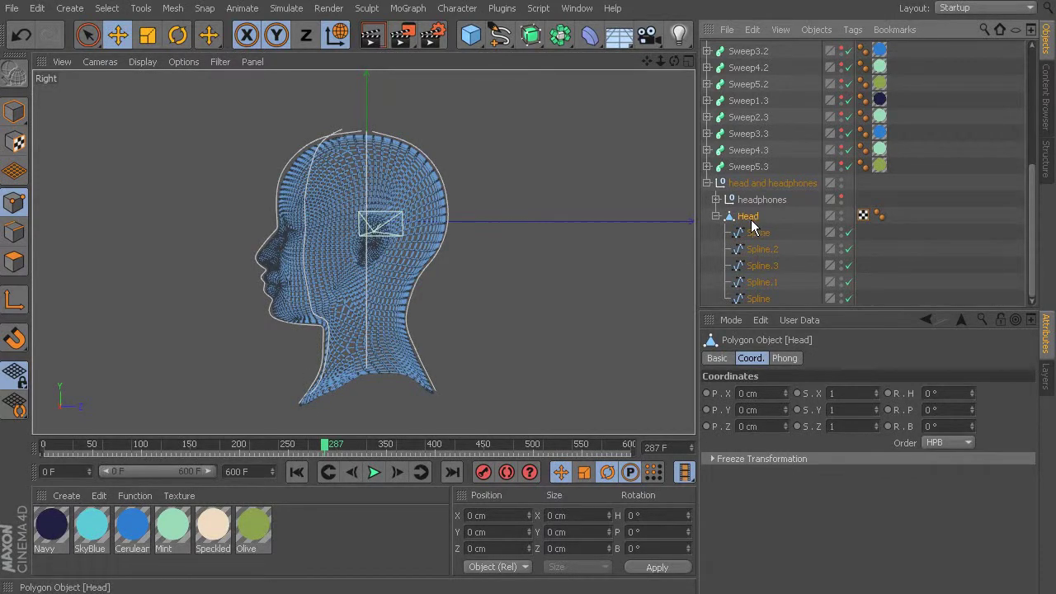
pyautogui.click(177, 34)
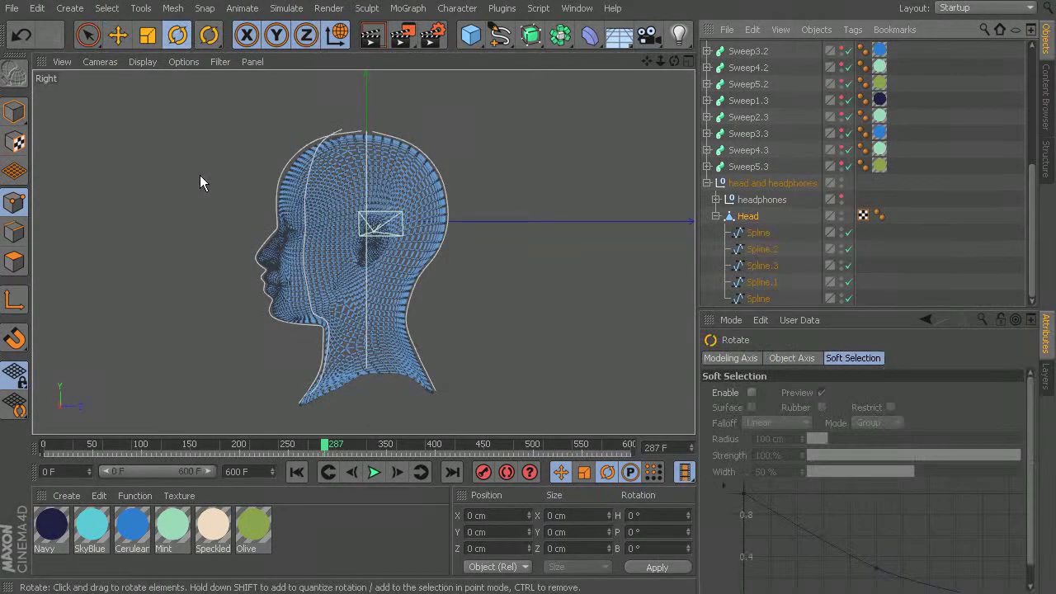
pyautogui.click(12, 110)
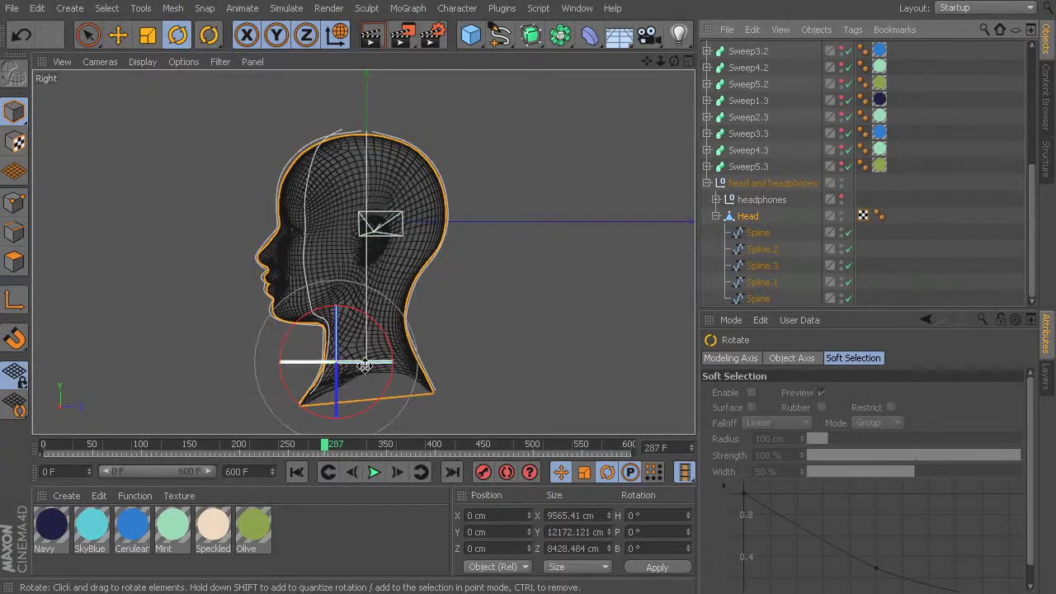
pyautogui.moveTo(363, 364); pyautogui.dragTo(99, 354)
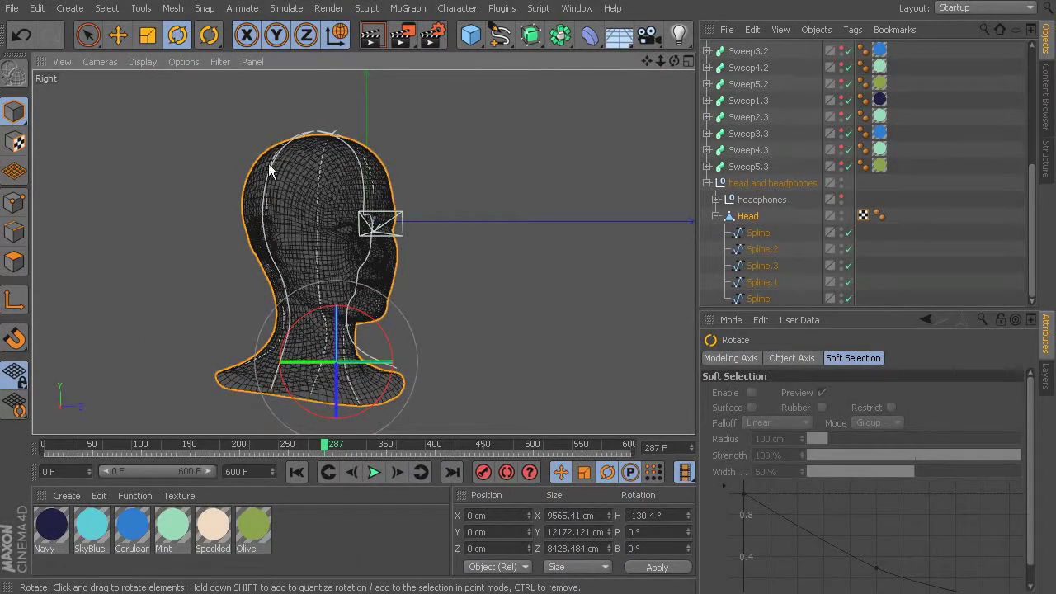
pyautogui.moveTo(320, 356); pyautogui.dragTo(322, 361)
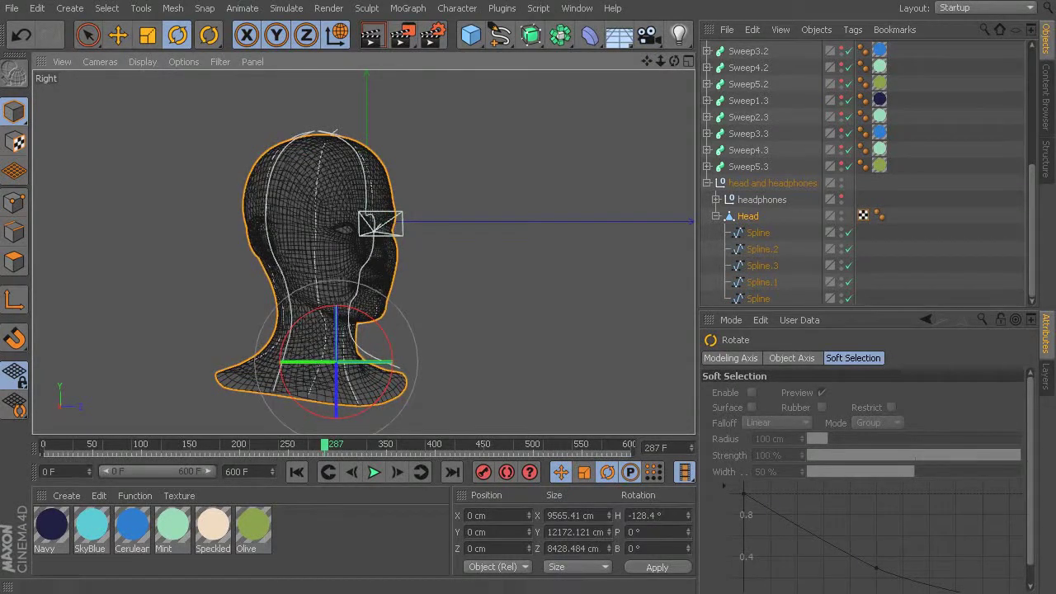
# Draw a Cubic spline along the rear outline of the turned head, from the crown down the neck to the shoulder
pyautogui.moveTo(498, 35)
pyautogui.mouseDown()
pyautogui.moveTo(523, 69)
pyautogui.moveTo(628, 107)
pyautogui.moveTo(639, 89)
pyautogui.mouseUp()
pyautogui.click(295, 130)
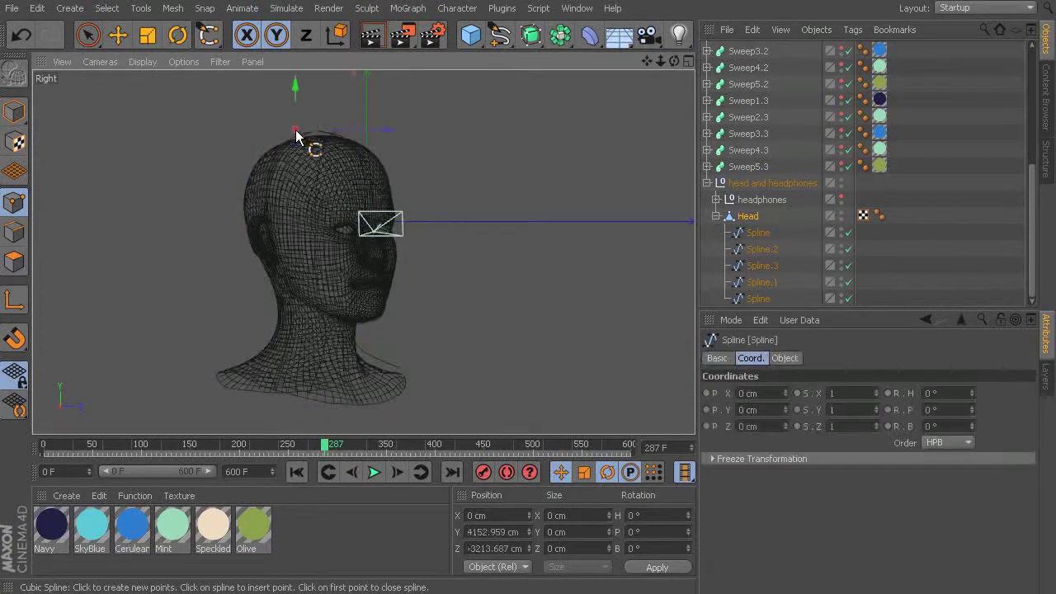
pyautogui.click(259, 146)
pyautogui.click(239, 187)
pyautogui.click(242, 228)
pyautogui.click(263, 272)
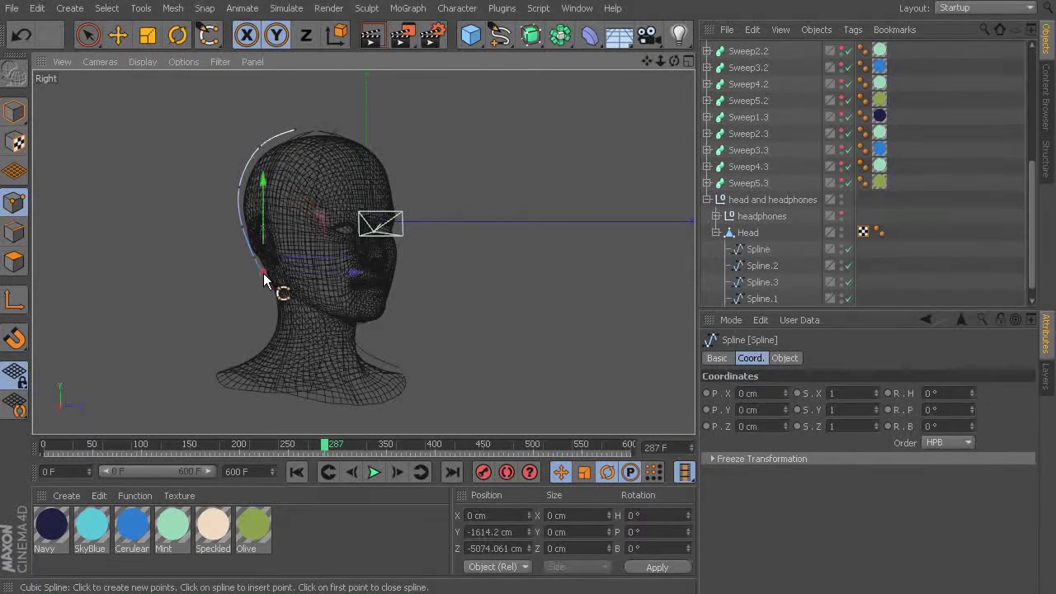
pyautogui.click(273, 298)
pyautogui.click(261, 350)
pyautogui.click(234, 363)
pyautogui.click(213, 371)
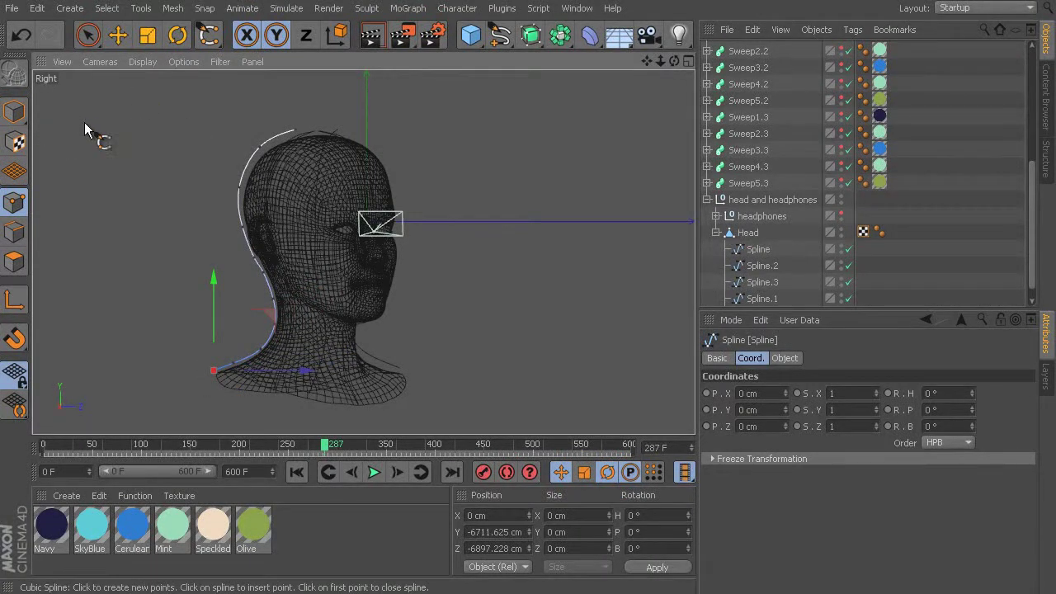
# Move the new spline's upper points so the curve follows the rear of the crown smoothly
pyautogui.click(117, 36)
pyautogui.click(240, 188)
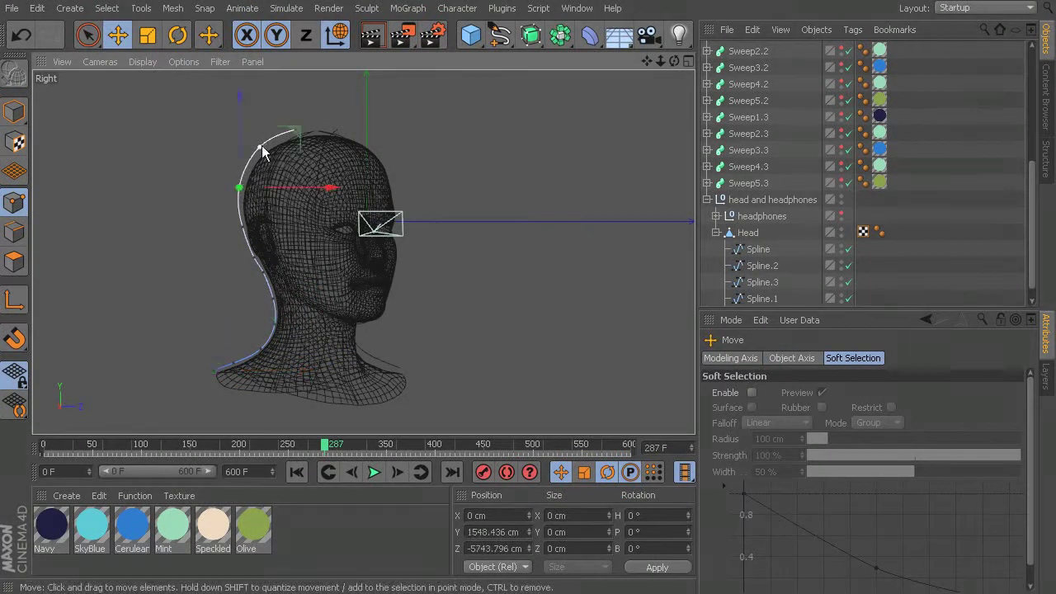
pyautogui.moveTo(262, 157); pyautogui.dragTo(299, 142)
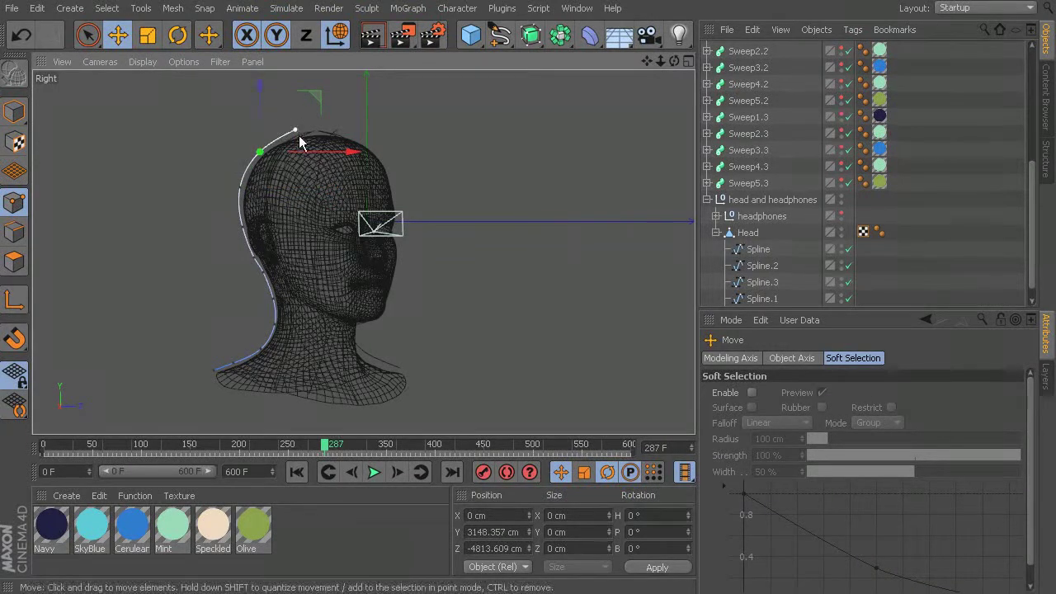
pyautogui.moveTo(301, 105); pyautogui.dragTo(297, 104)
pyautogui.moveTo(345, 144); pyautogui.dragTo(355, 136)
pyautogui.moveTo(307, 107); pyautogui.dragTo(259, 120)
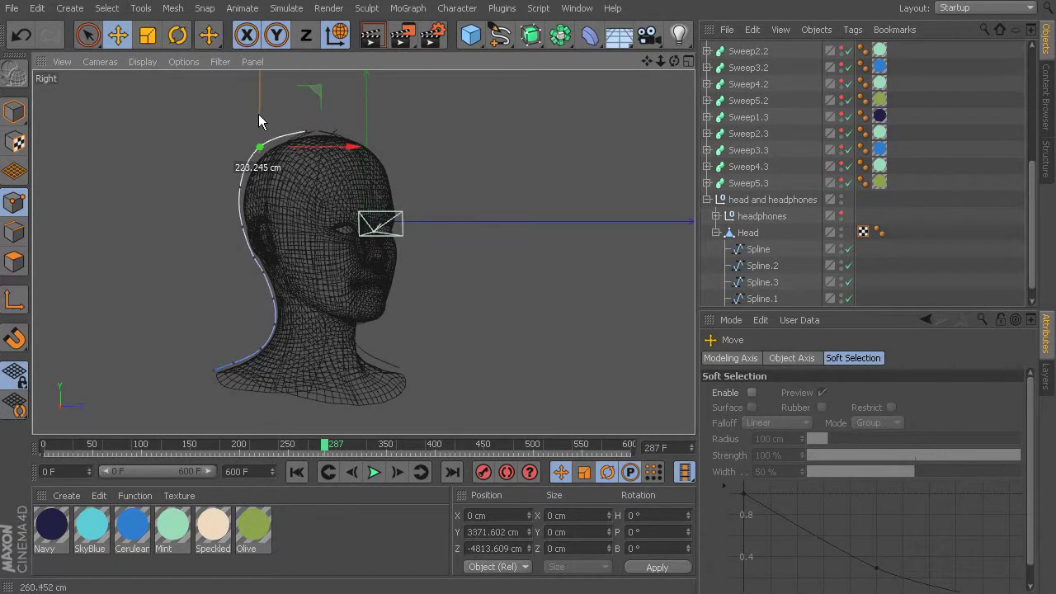
pyautogui.moveTo(310, 149); pyautogui.dragTo(313, 149)
pyautogui.moveTo(265, 92); pyautogui.dragTo(265, 93)
# Make the rear spline a child of the Head object and return the Head to a heading of 0°
pyautogui.scroll(5, 763, 84)
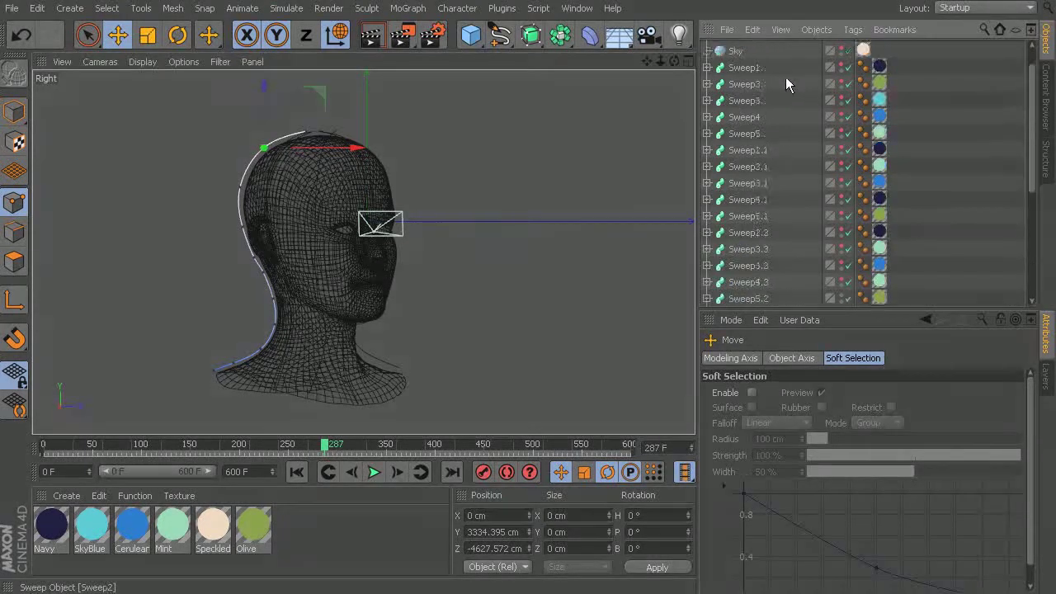
pyautogui.scroll(-5, 752, 293)
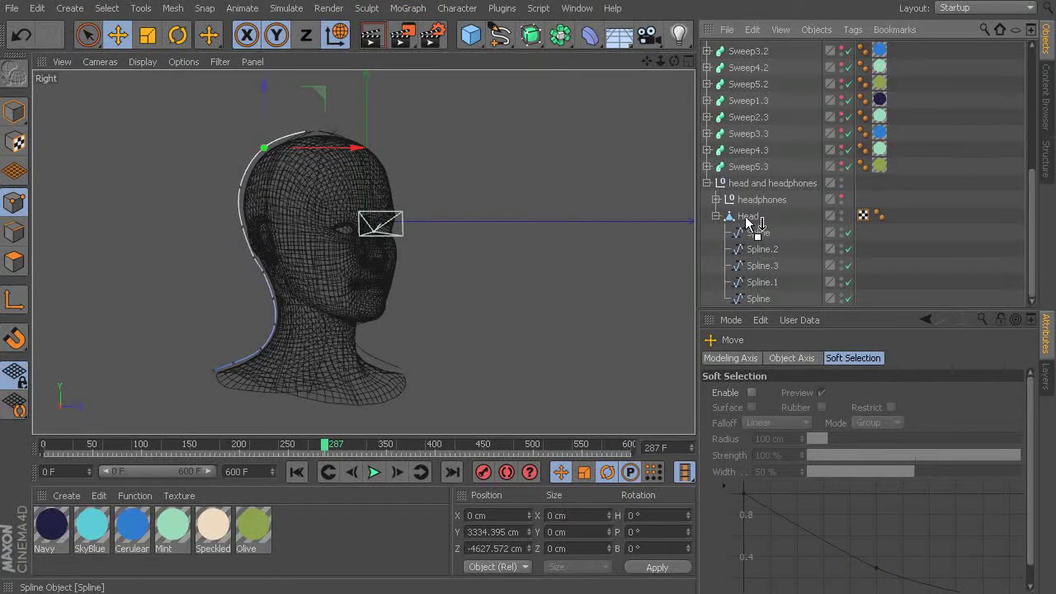
pyautogui.moveTo(746, 222); pyautogui.dragTo(749, 223)
pyautogui.click(749, 201)
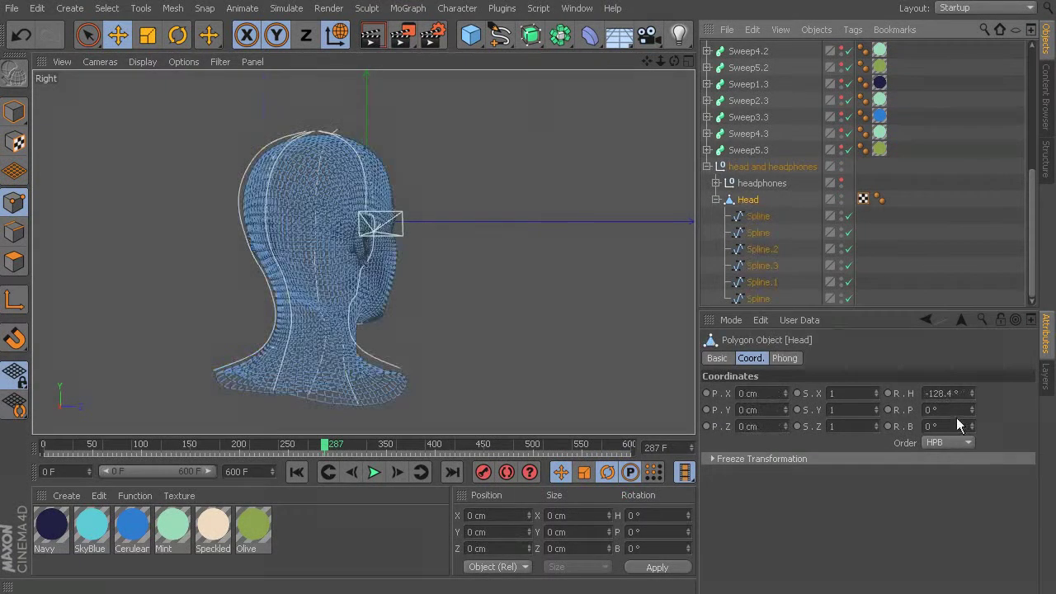
pyautogui.write('0')
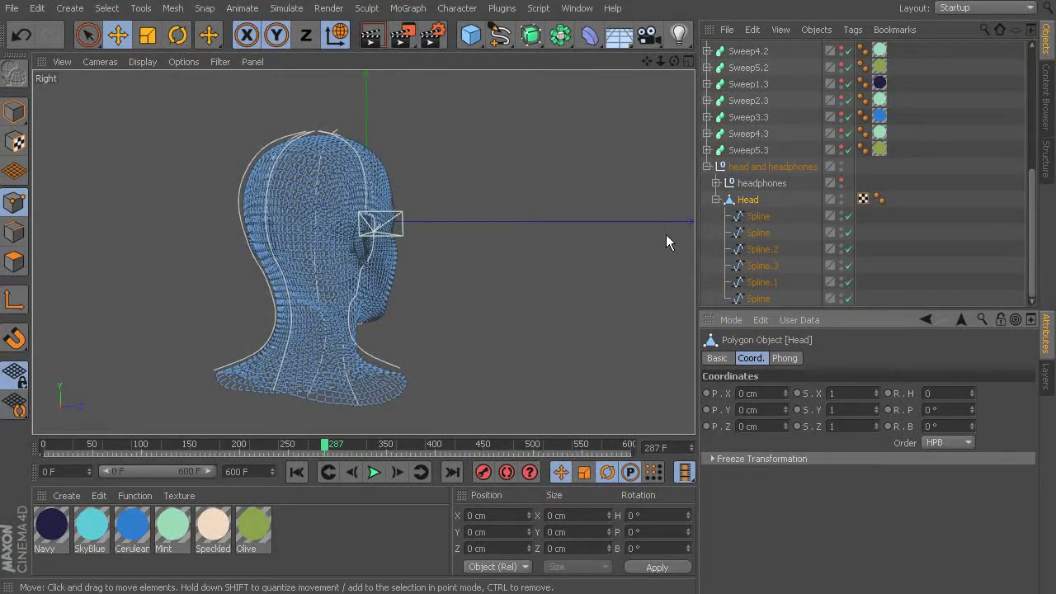
pyautogui.press('Return')
# Examine the splines around the neck and over the crown in the Perspective view, undoing any stray change
pyautogui.middleClick(365, 154)
pyautogui.middleClick(297, 140)
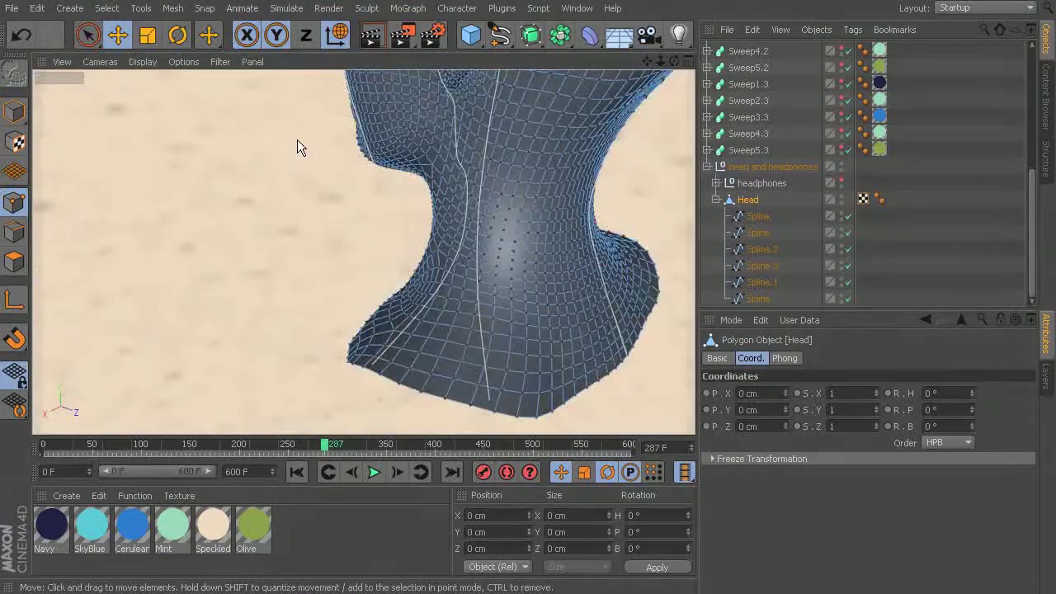
pyautogui.keyDown('alt'); pyautogui.moveTo(371, 238); pyautogui.dragTo(446, 198); pyautogui.keyUp('alt')
pyautogui.scroll(-4, 461, 194)
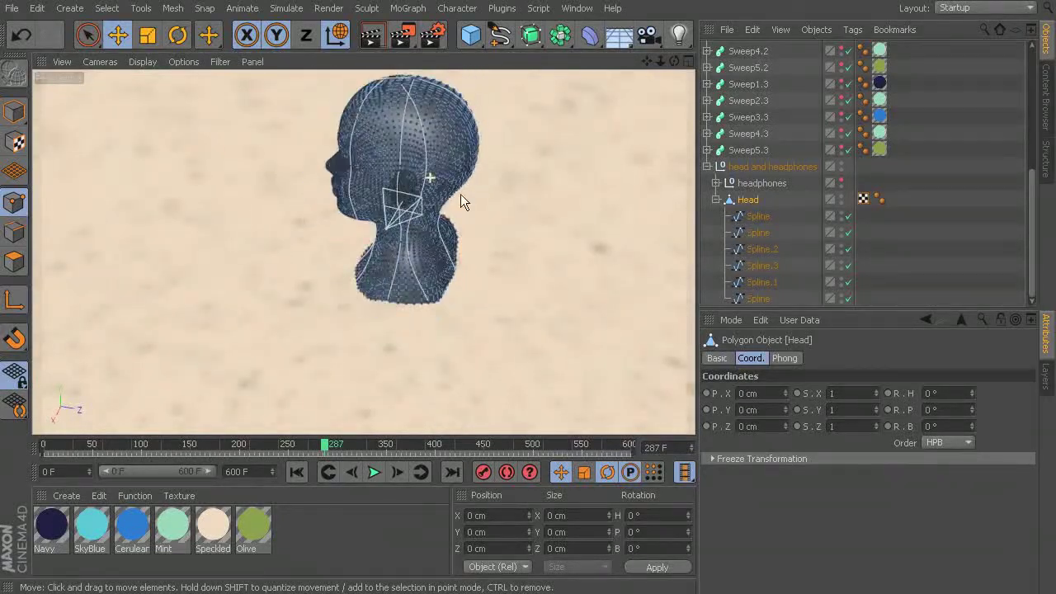
pyautogui.keyDown('alt'); pyautogui.moveTo(437, 151); pyautogui.dragTo(406, 219); pyautogui.keyUp('alt')
pyautogui.click(399, 179)
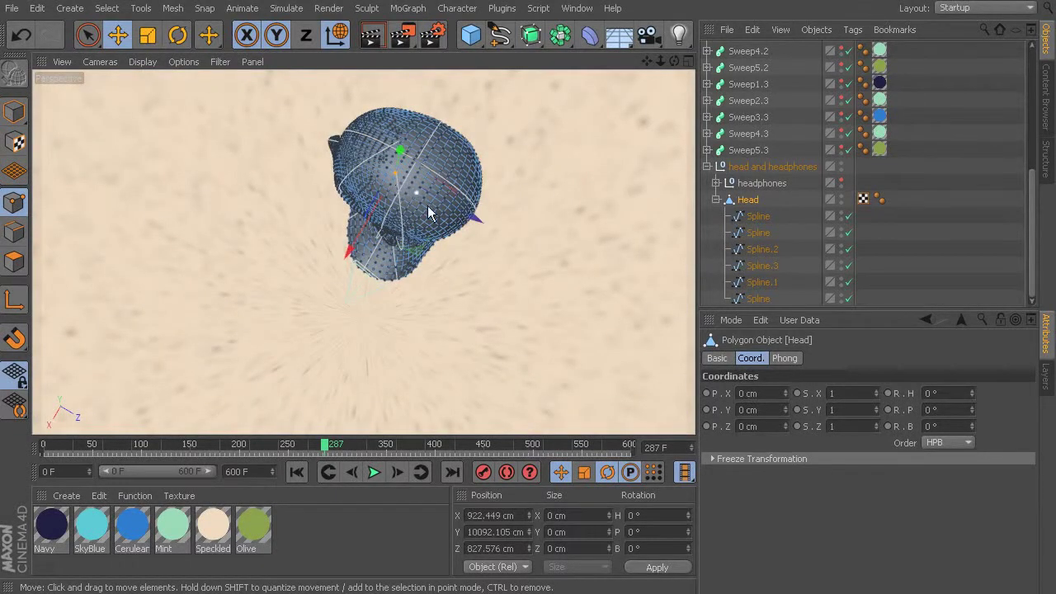
pyautogui.keyDown('alt'); pyautogui.moveTo(484, 276); pyautogui.dragTo(488, 239); pyautogui.keyUp('alt')
pyautogui.hotkey('ctrl', 'z')
# Select the newest rear spline and move its top point over the crown in the Perspective view
pyautogui.click(757, 217)
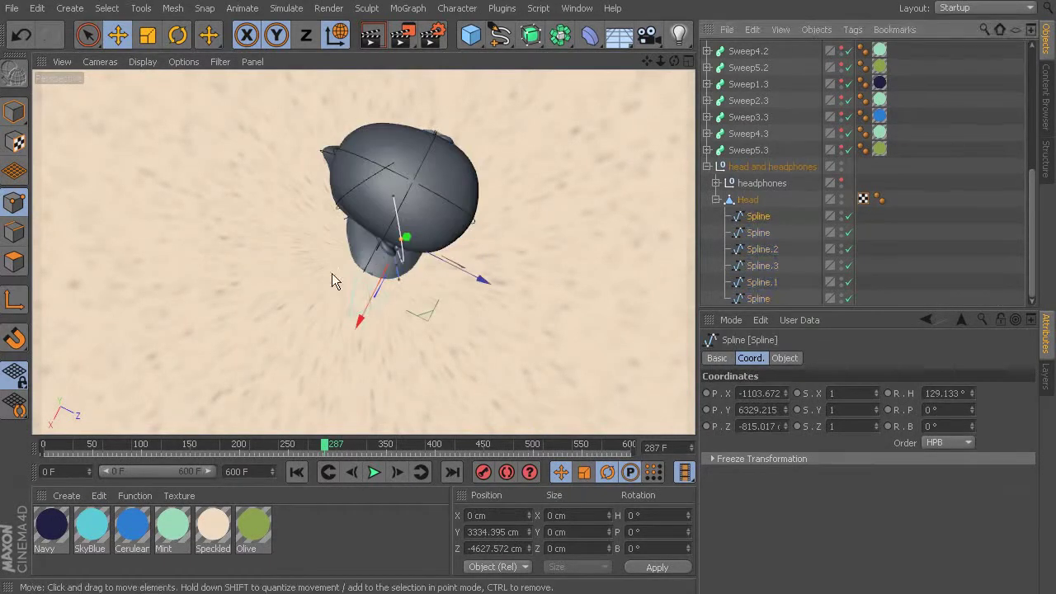
pyautogui.moveTo(399, 203); pyautogui.dragTo(471, 232)
pyautogui.moveTo(382, 263); pyautogui.dragTo(394, 245)
pyautogui.keyDown('alt'); pyautogui.moveTo(483, 322); pyautogui.dragTo(470, 260); pyautogui.keyUp('alt')
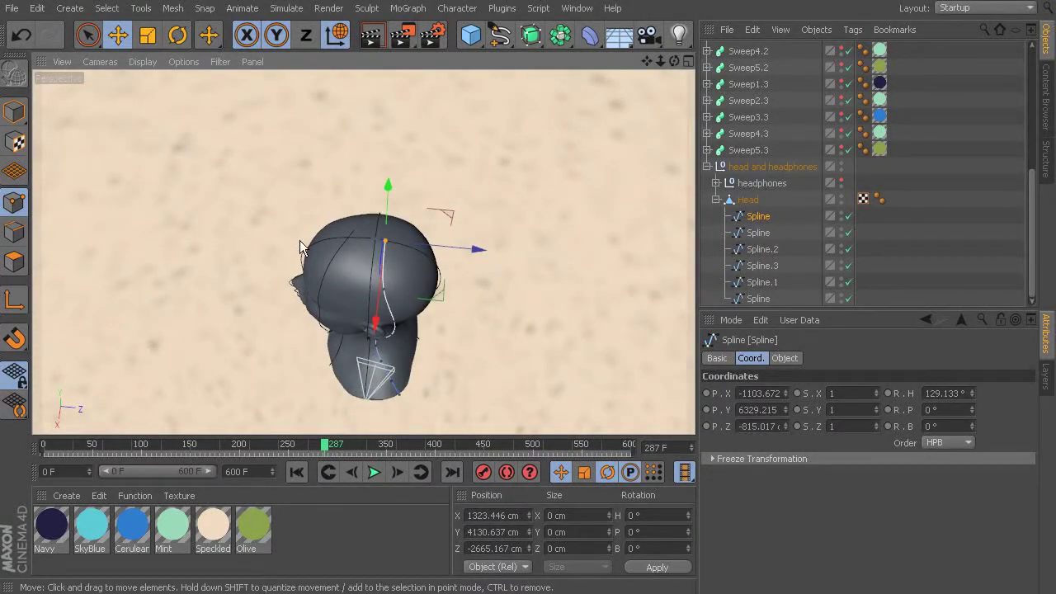
# Select the rear spline's point above the ear and move it slightly closer to the side of the head
pyautogui.keyDown('alt'); pyautogui.moveTo(386, 324); pyautogui.dragTo(267, 177); pyautogui.keyUp('alt')
pyautogui.keyDown('alt'); pyautogui.moveTo(393, 297); pyautogui.dragTo(305, 284); pyautogui.keyUp('alt')
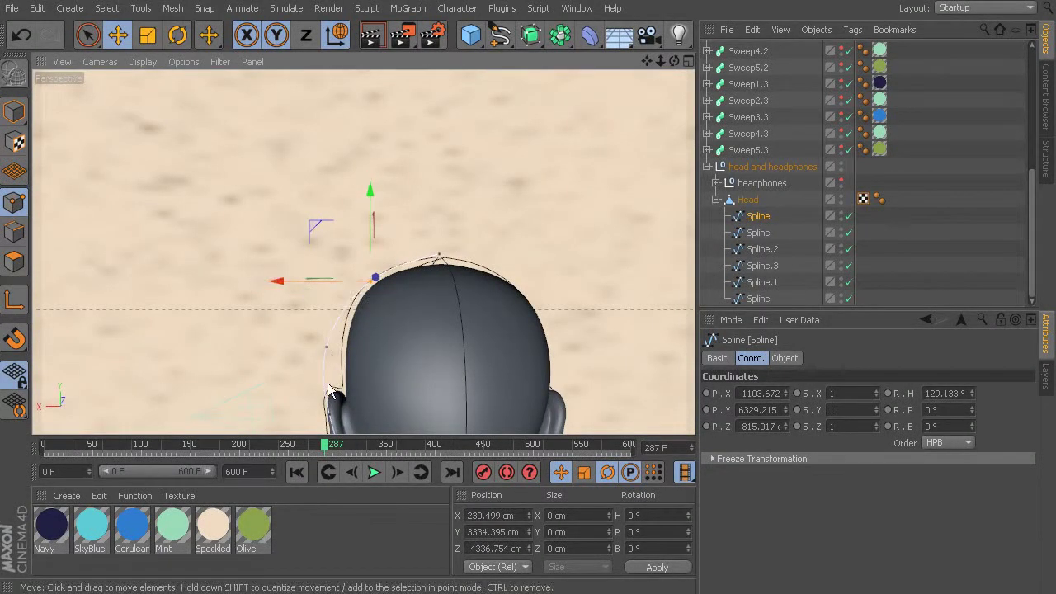
pyautogui.click(327, 348)
pyautogui.moveTo(278, 349); pyautogui.dragTo(289, 346)
# Examine how the splines follow the head and neck from the back, side and front in the Perspective view
pyautogui.keyDown('alt'); pyautogui.moveTo(289, 345); pyautogui.dragTo(191, 157, button='middle'); pyautogui.keyUp('alt')
pyautogui.keyDown('alt'); pyautogui.moveTo(192, 157); pyautogui.dragTo(377, 151); pyautogui.keyUp('alt')
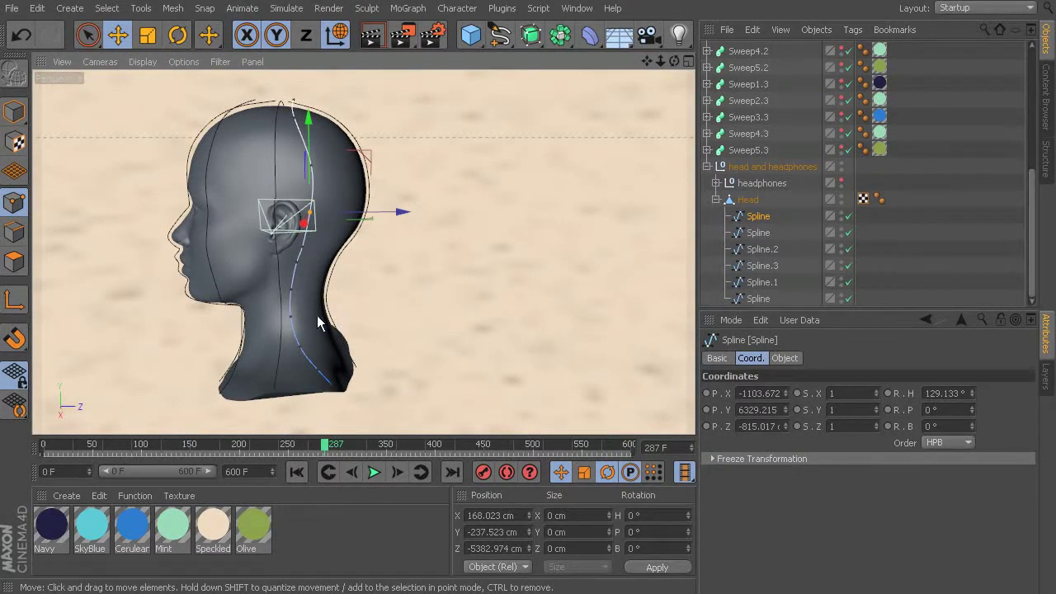
pyautogui.keyDown('alt'); pyautogui.moveTo(317, 316); pyautogui.dragTo(355, 291); pyautogui.keyUp('alt')
pyautogui.keyDown('alt'); pyautogui.moveTo(137, 187); pyautogui.dragTo(221, 287); pyautogui.keyUp('alt')
pyautogui.moveTo(104, 381)
pyautogui.keyDown('alt'); pyautogui.mouseDown()
pyautogui.moveTo(86, 383)
pyautogui.moveTo(113, 388)
pyautogui.mouseUp(); pyautogui.keyUp('alt')
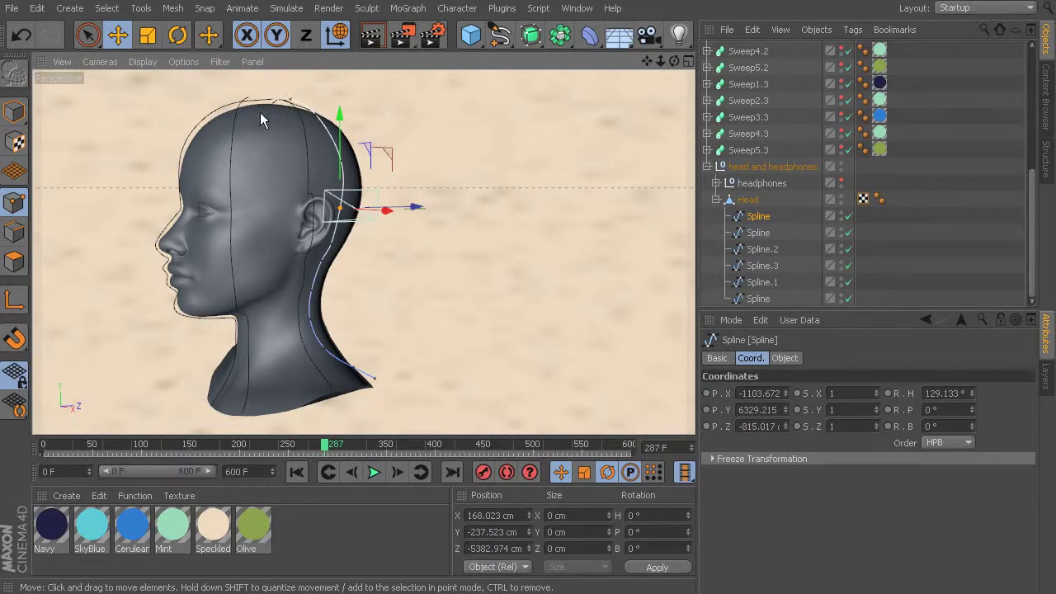
pyautogui.keyDown('alt'); pyautogui.moveTo(268, 258); pyautogui.dragTo(50, 303); pyautogui.keyUp('alt')
pyautogui.keyDown('alt'); pyautogui.moveTo(362, 250); pyautogui.dragTo(266, 253); pyautogui.keyUp('alt')
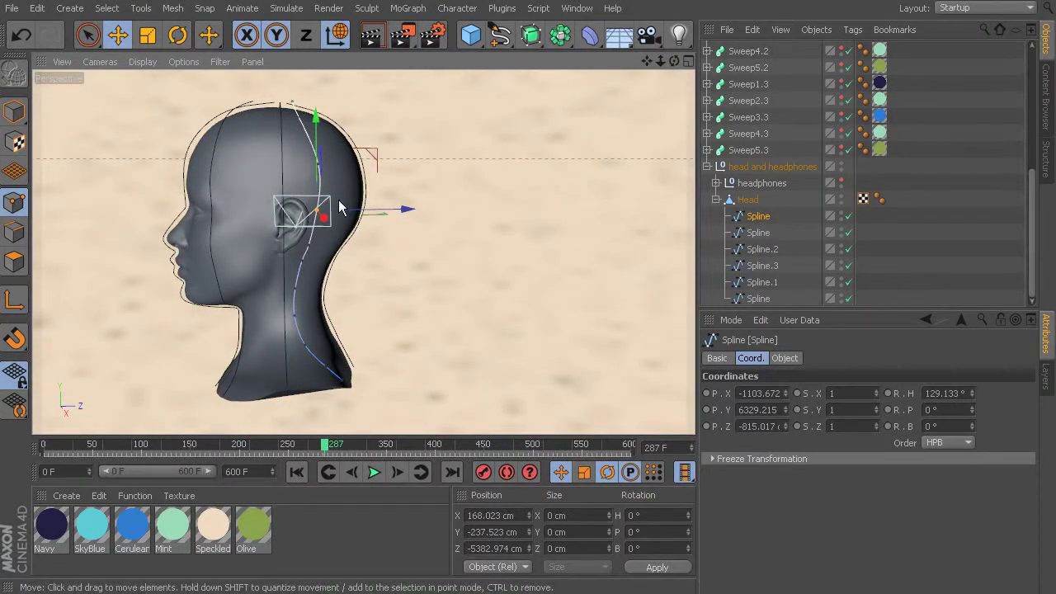
pyautogui.keyDown('alt'); pyautogui.moveTo(320, 348); pyautogui.dragTo(302, 349); pyautogui.keyUp('alt')
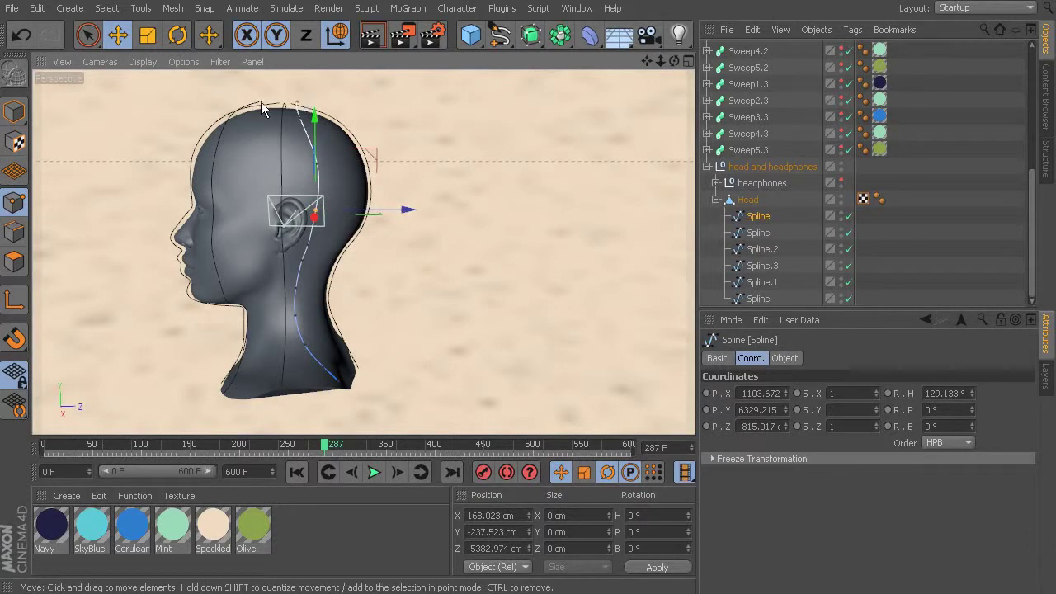
pyautogui.keyDown('alt'); pyautogui.moveTo(143, 138); pyautogui.dragTo(497, 188); pyautogui.keyUp('alt')
pyautogui.keyDown('alt'); pyautogui.moveTo(328, 188); pyautogui.dragTo(416, 238); pyautogui.keyUp('alt')
pyautogui.keyDown('alt'); pyautogui.moveTo(327, 208); pyautogui.dragTo(492, 315); pyautogui.keyUp('alt')
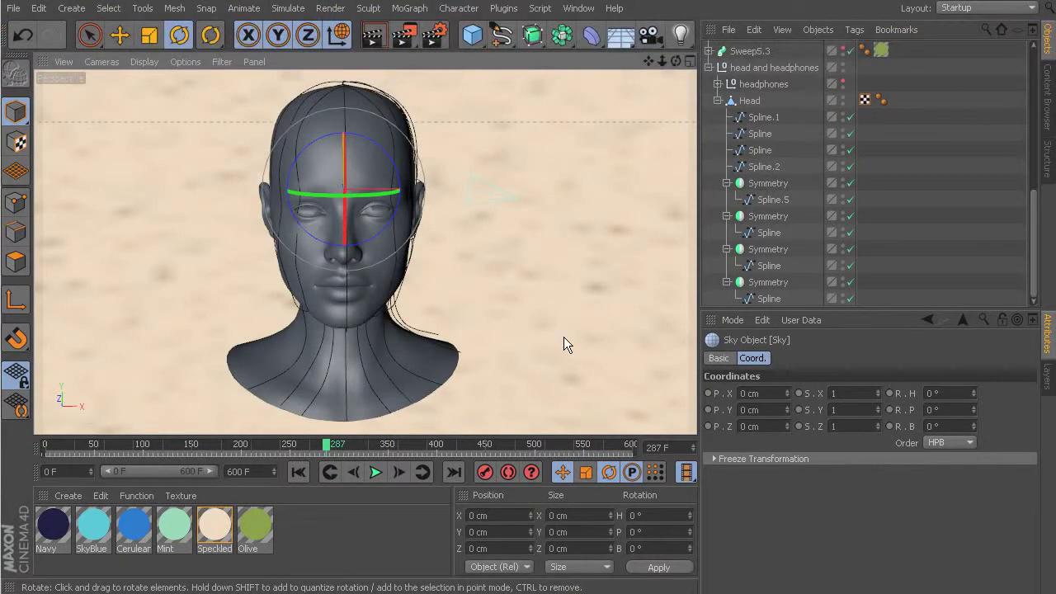
# Add a Symmetry object under Head and nest Spline.2 inside it to mirror that spline across the head
pyautogui.keyDown('alt'); pyautogui.moveTo(564, 338); pyautogui.dragTo(387, 342); pyautogui.keyUp('alt')
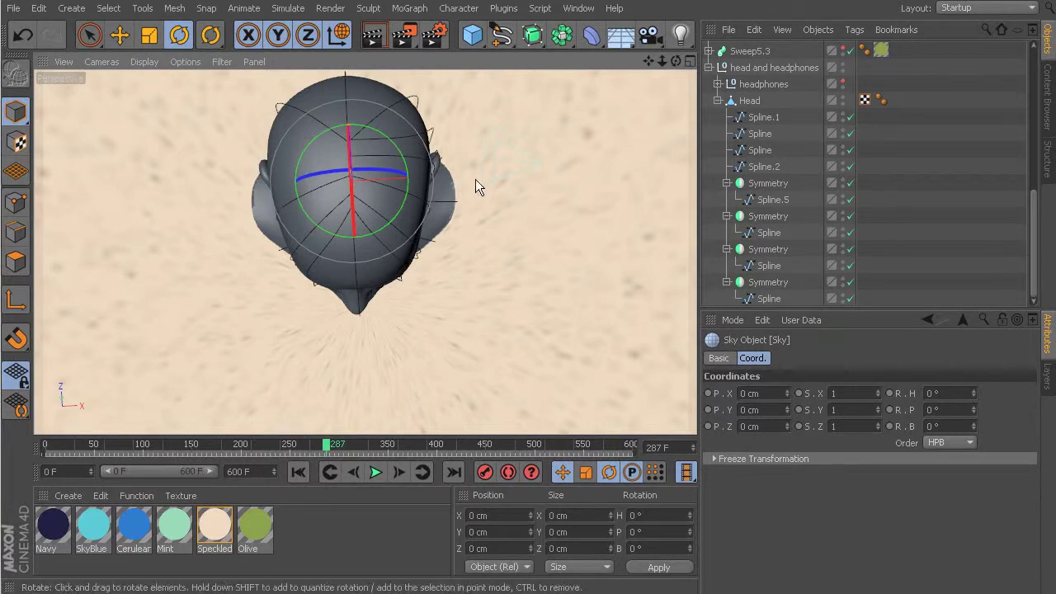
pyautogui.keyDown('alt'); pyautogui.moveTo(333, 211); pyautogui.dragTo(337, 285); pyautogui.keyUp('alt')
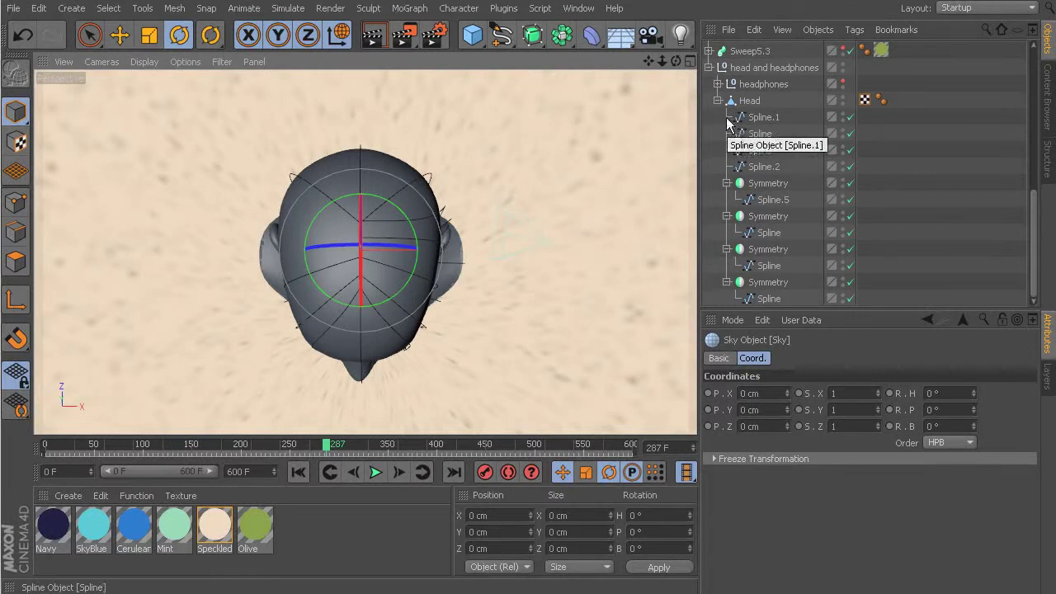
pyautogui.click(561, 37)
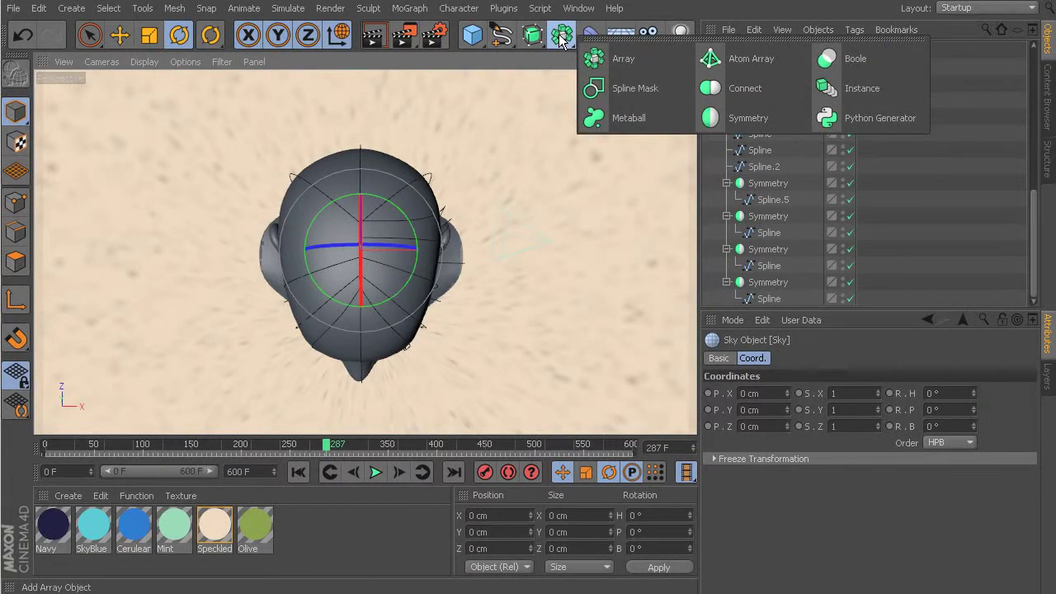
pyautogui.click(741, 111)
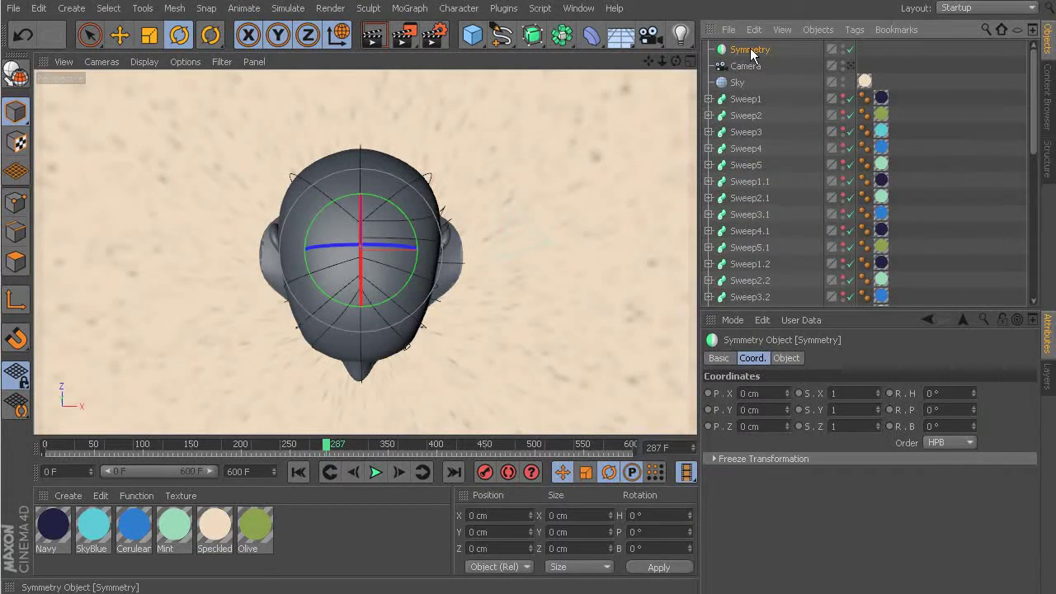
pyautogui.moveTo(751, 53); pyautogui.dragTo(767, 182)
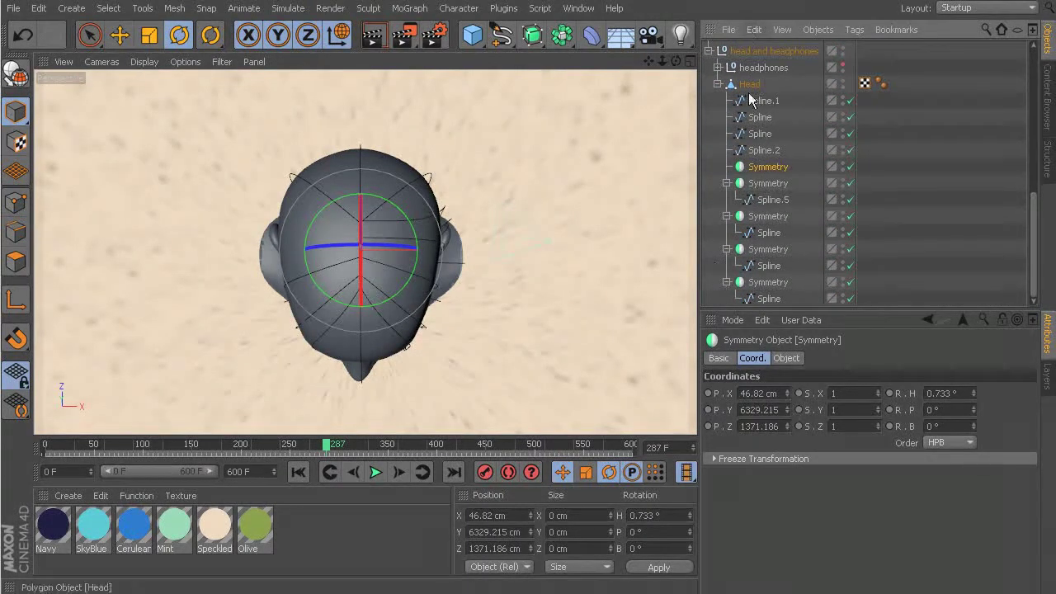
pyautogui.click(762, 152)
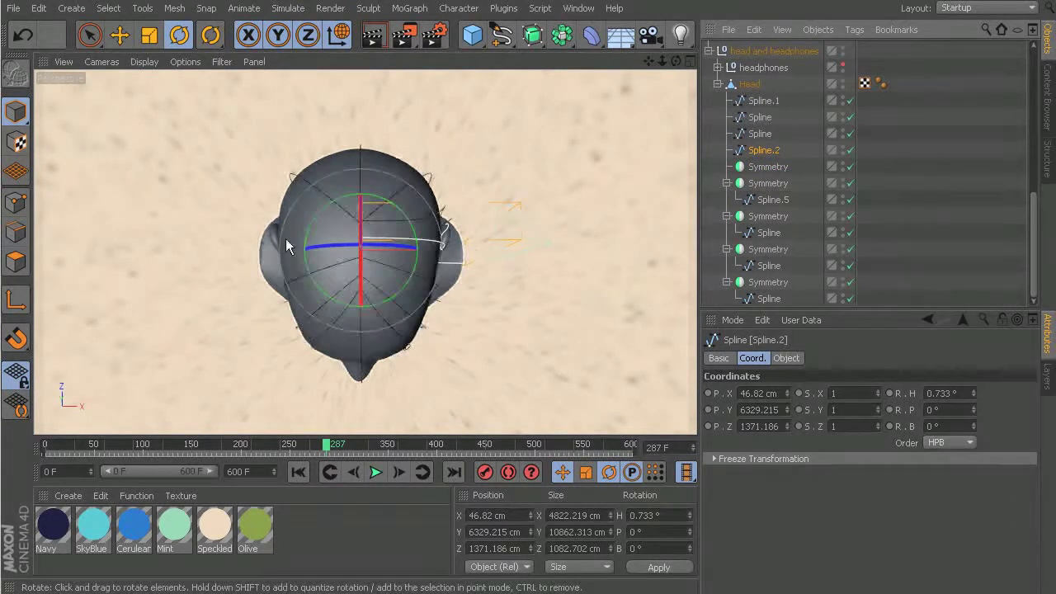
pyautogui.moveTo(763, 151); pyautogui.dragTo(764, 170)
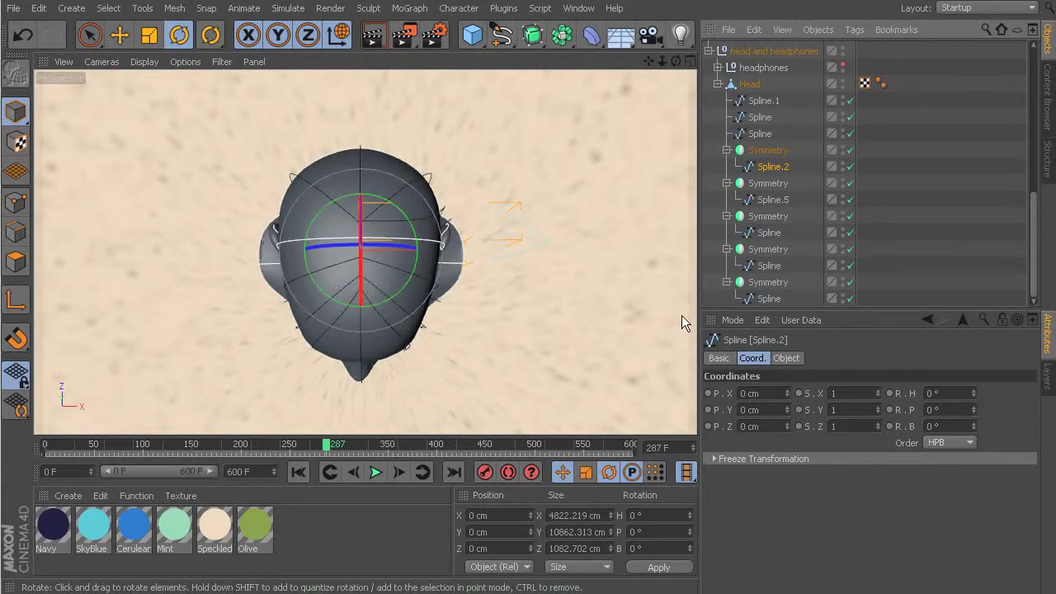
# Duplicate the Symmetry object, delete the copied Spline.2 from it and nest the neighbouring Spline there instead
pyautogui.click(761, 151)
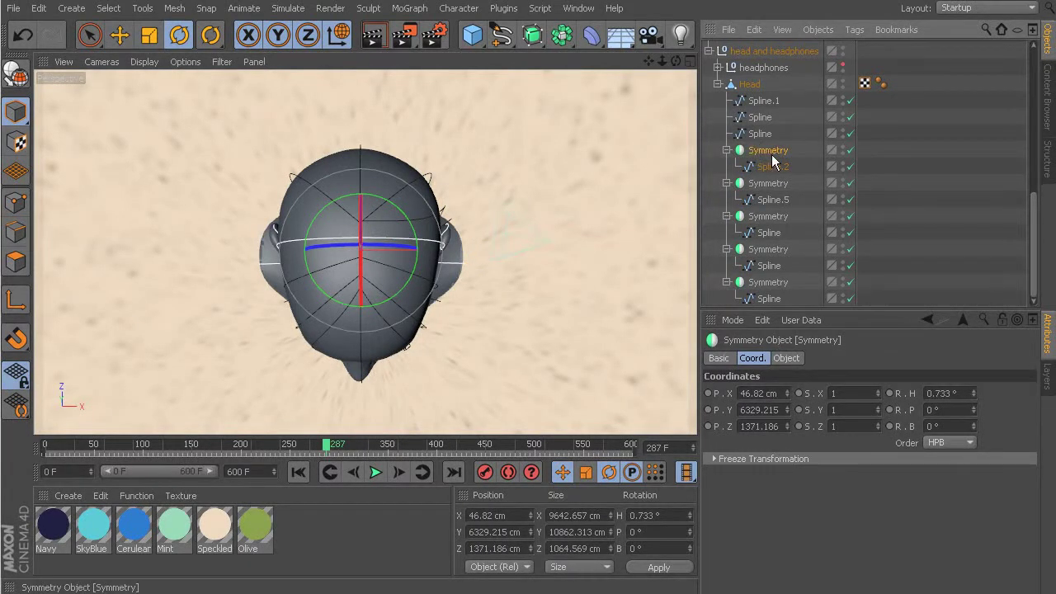
pyautogui.moveTo(760, 155)
pyautogui.keyDown('ctrl'); pyautogui.mouseDown()
pyautogui.moveTo(764, 140)
pyautogui.moveTo(770, 157)
pyautogui.mouseUp(); pyautogui.keyUp('ctrl')
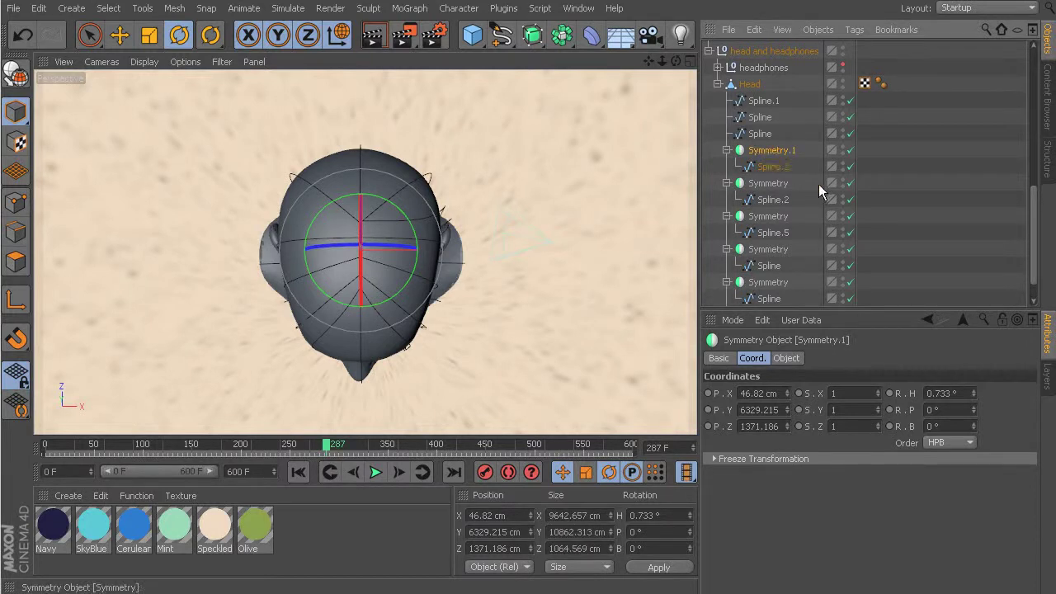
pyautogui.click(773, 167)
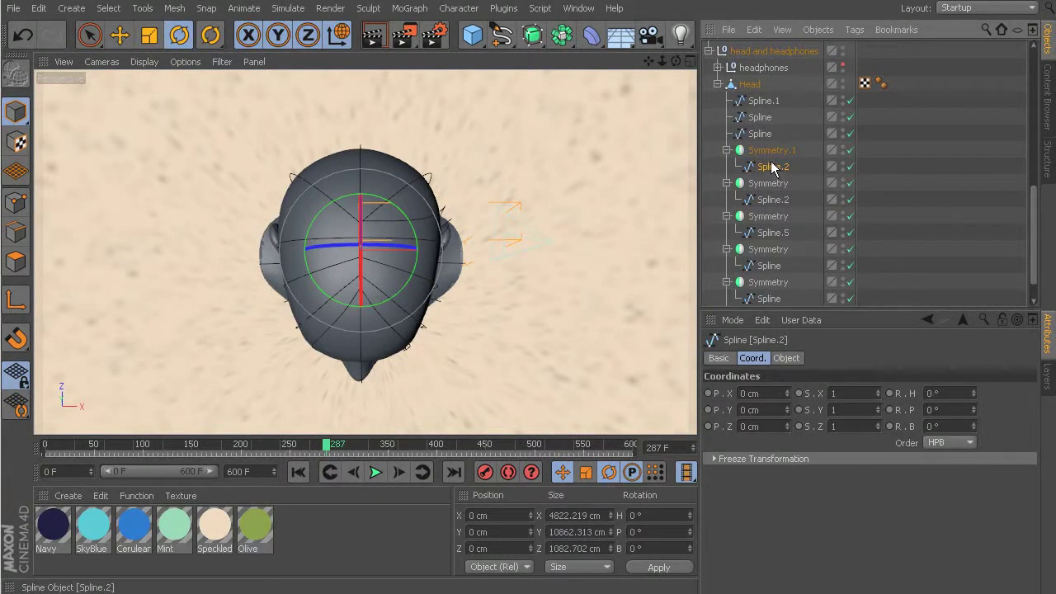
pyautogui.press('Delete')
pyautogui.moveTo(764, 134); pyautogui.dragTo(773, 154)
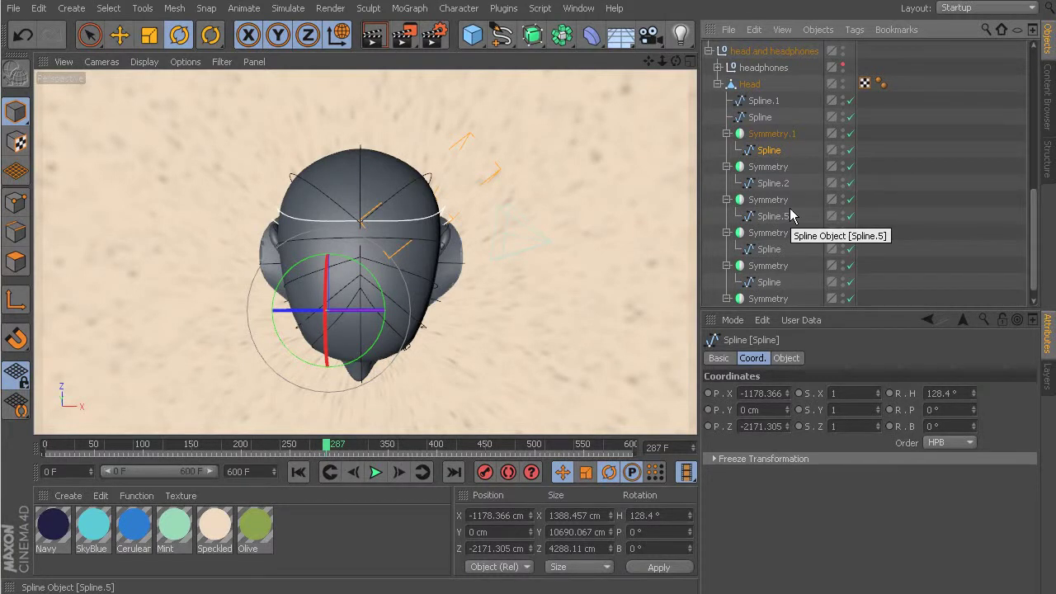
# Examine the remaining centre splines and the whole Head hierarchy, hiding the Head briefly and showing it again
pyautogui.click(759, 118)
pyautogui.click(764, 101)
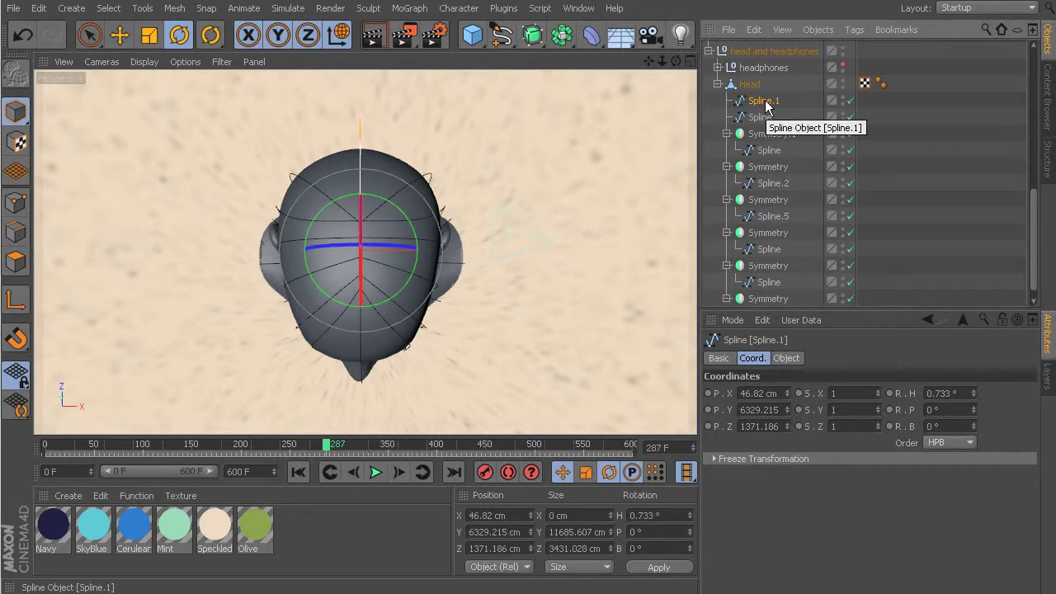
pyautogui.keyDown('alt'); pyautogui.moveTo(516, 280); pyautogui.dragTo(427, 148); pyautogui.keyUp('alt')
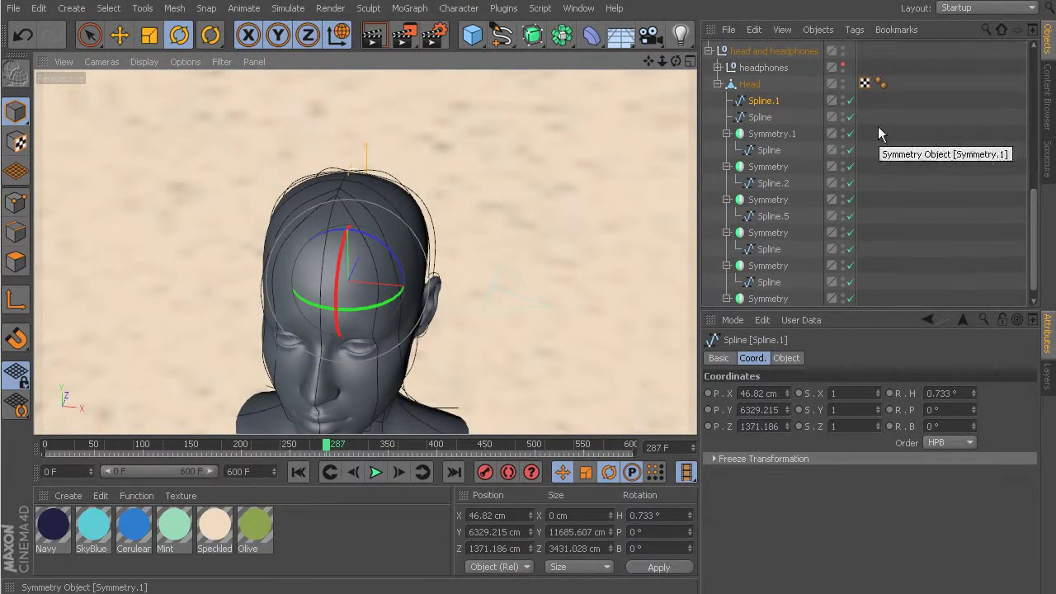
pyautogui.middleClick(747, 85)
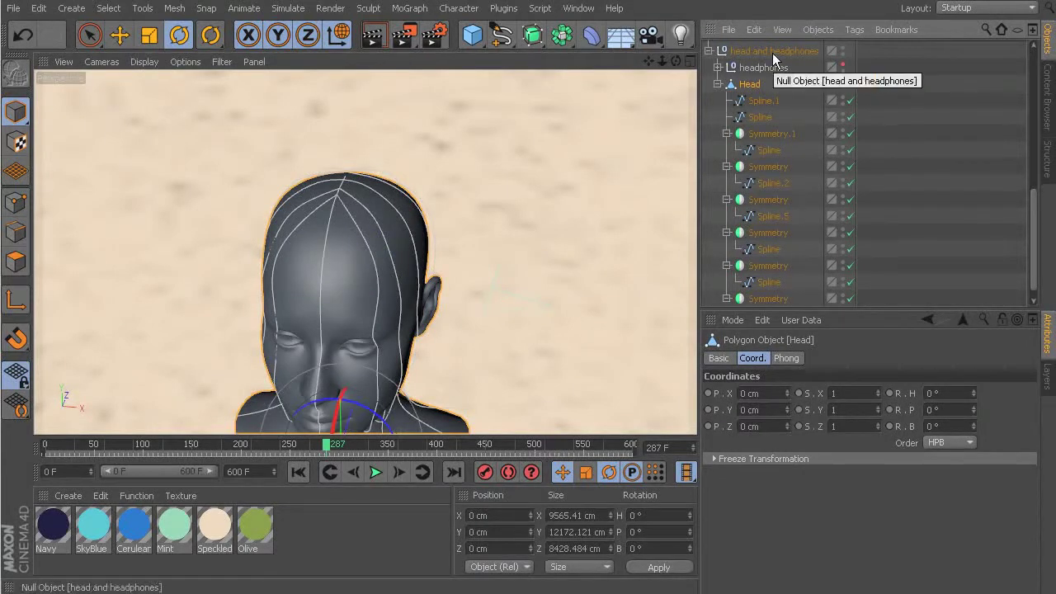
pyautogui.keyDown('alt'); pyautogui.moveTo(612, 271); pyautogui.dragTo(461, 200); pyautogui.keyUp('alt')
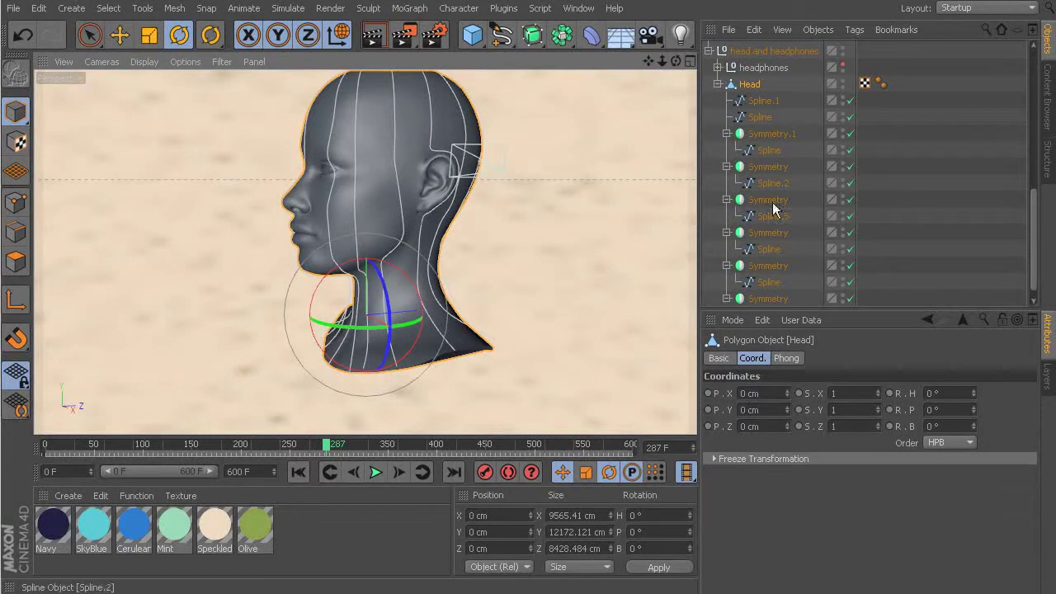
pyautogui.keyDown('alt'); pyautogui.moveTo(370, 246); pyautogui.dragTo(309, 268); pyautogui.keyUp('alt')
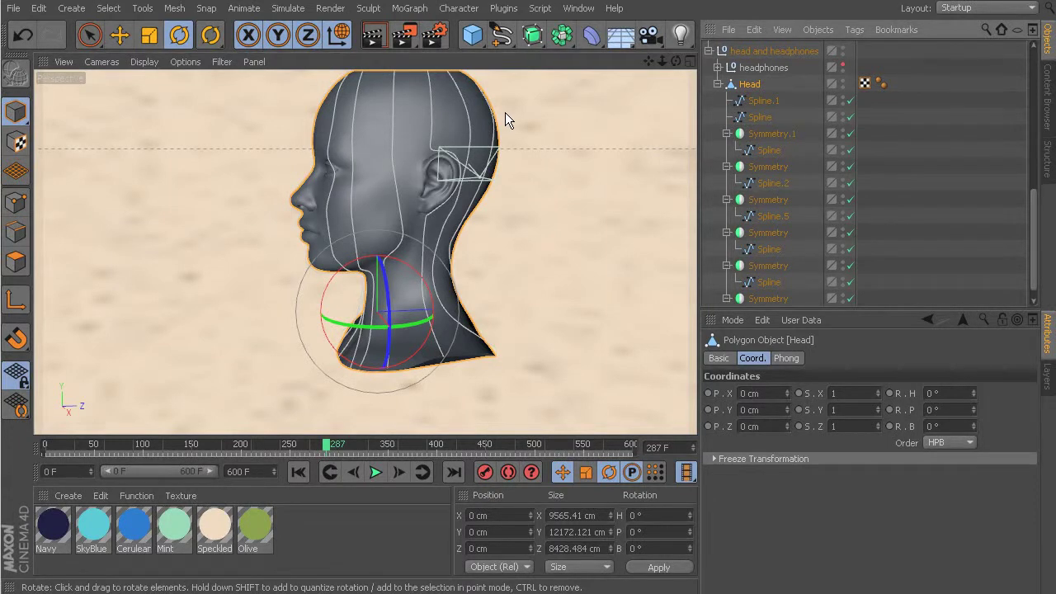
pyautogui.click(844, 83)
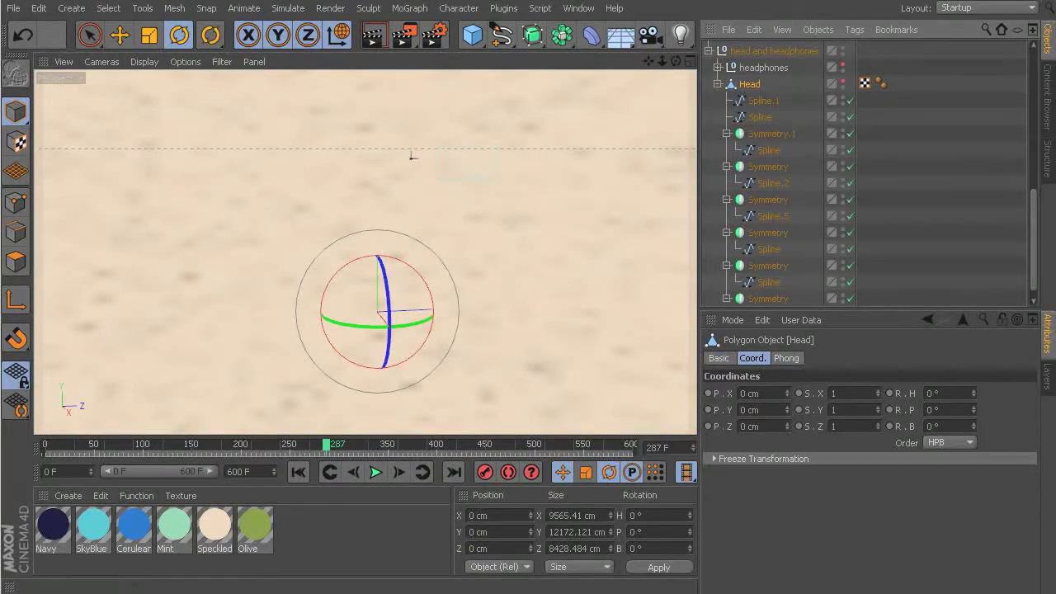
pyautogui.click(843, 84)
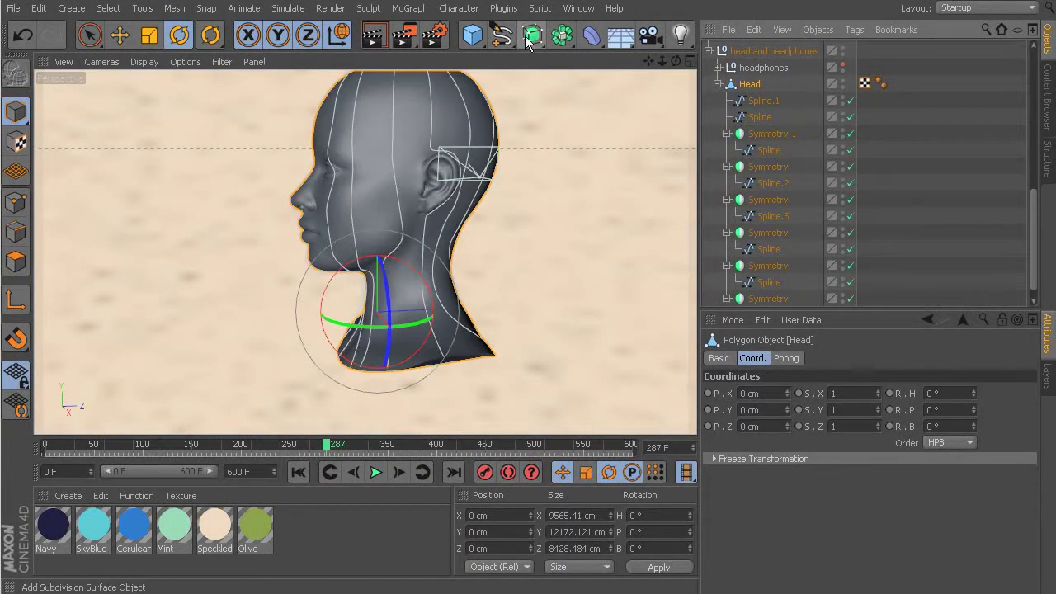
# Add a Null inside the head and headphones group, just above Head, and rename it HeadControl
pyautogui.click(436, 37)
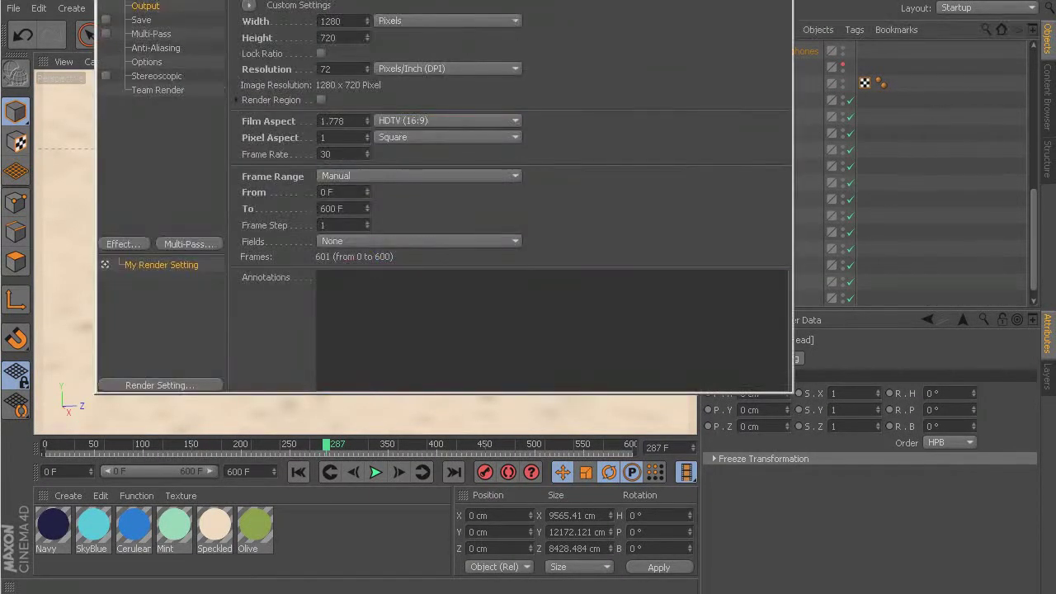
pyautogui.press('Escape')
pyautogui.click(470, 35)
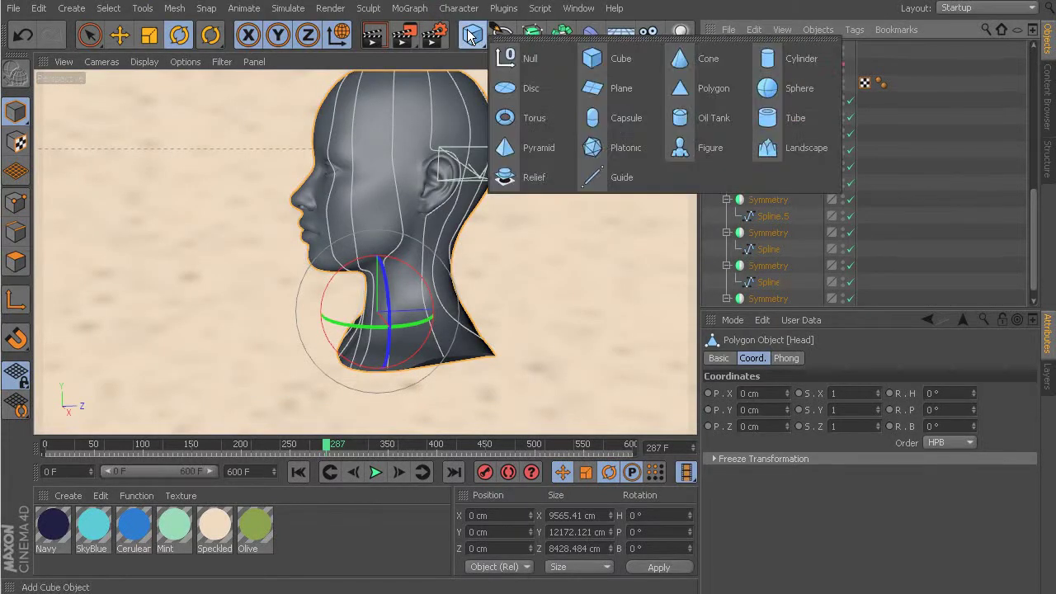
pyautogui.click(529, 57)
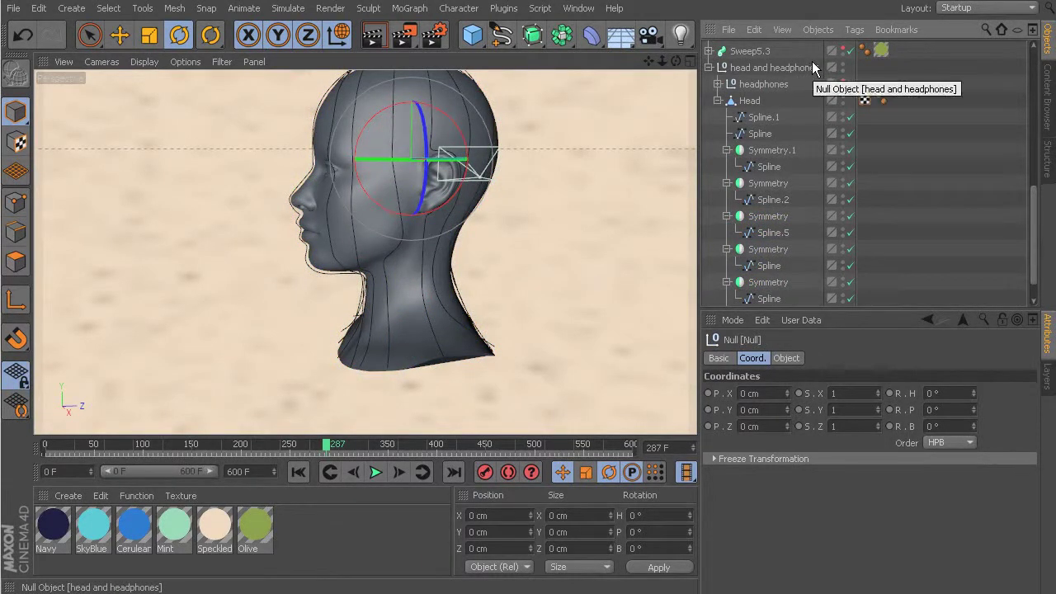
pyautogui.scroll(8, 811, 67)
pyautogui.moveTo(758, 281); pyautogui.dragTo(751, 246)
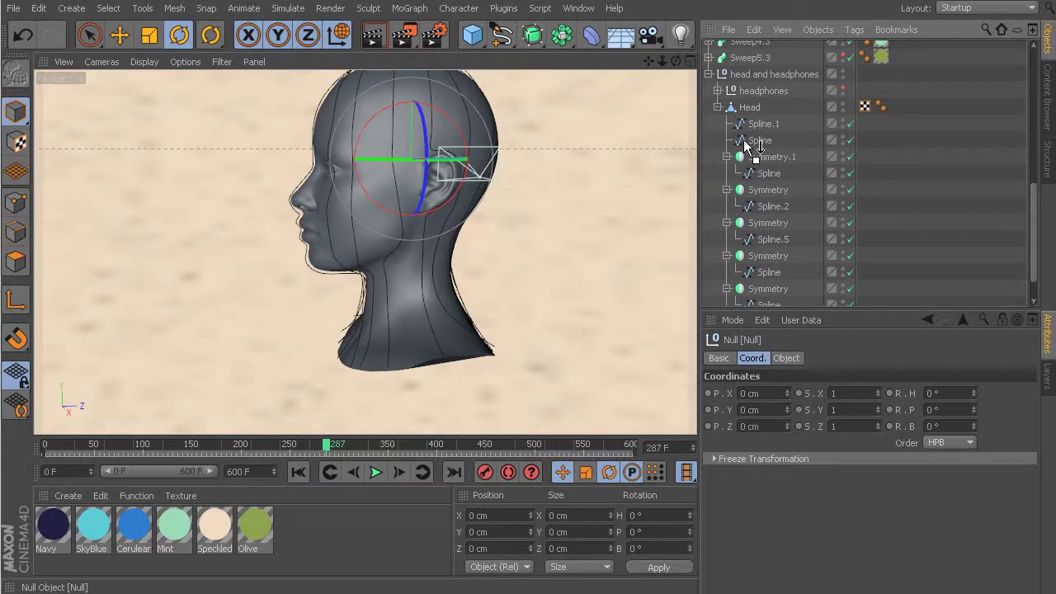
pyautogui.moveTo(749, 106); pyautogui.dragTo(749, 104)
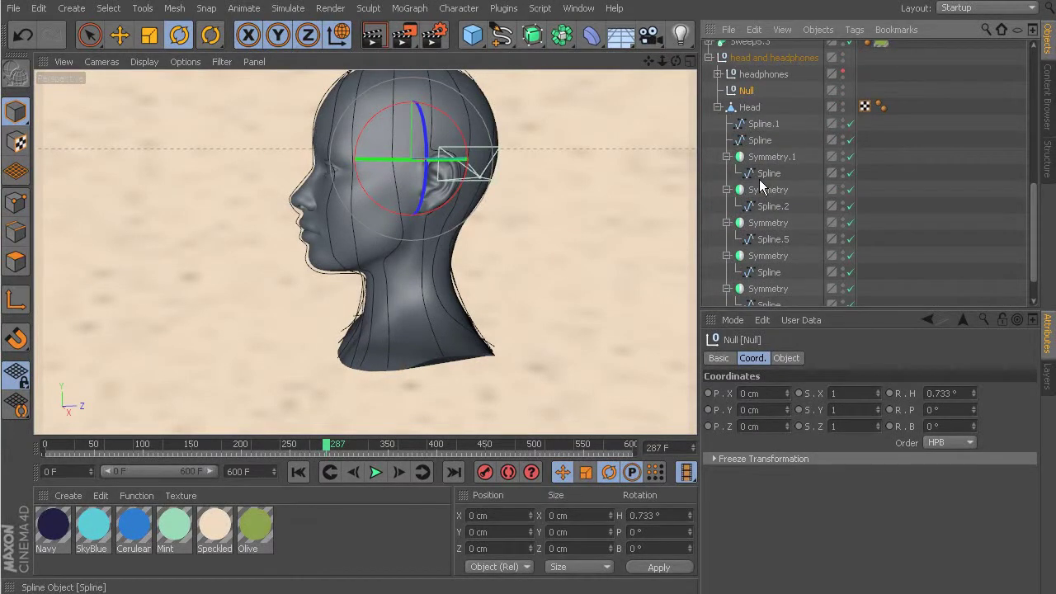
pyautogui.doubleClick(748, 91)
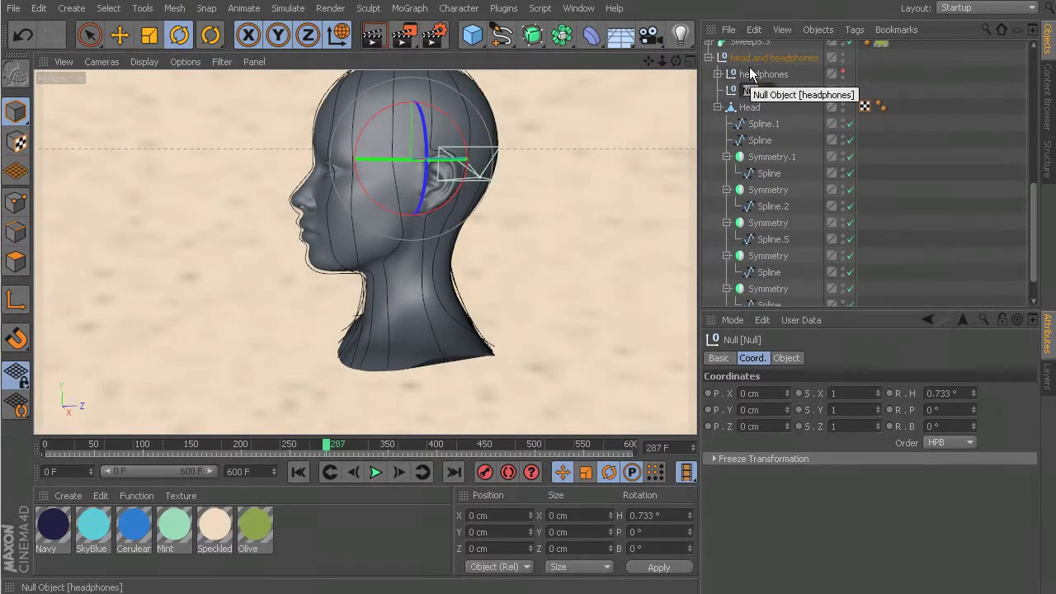
pyautogui.write('HeadControl')
pyautogui.press('Return')
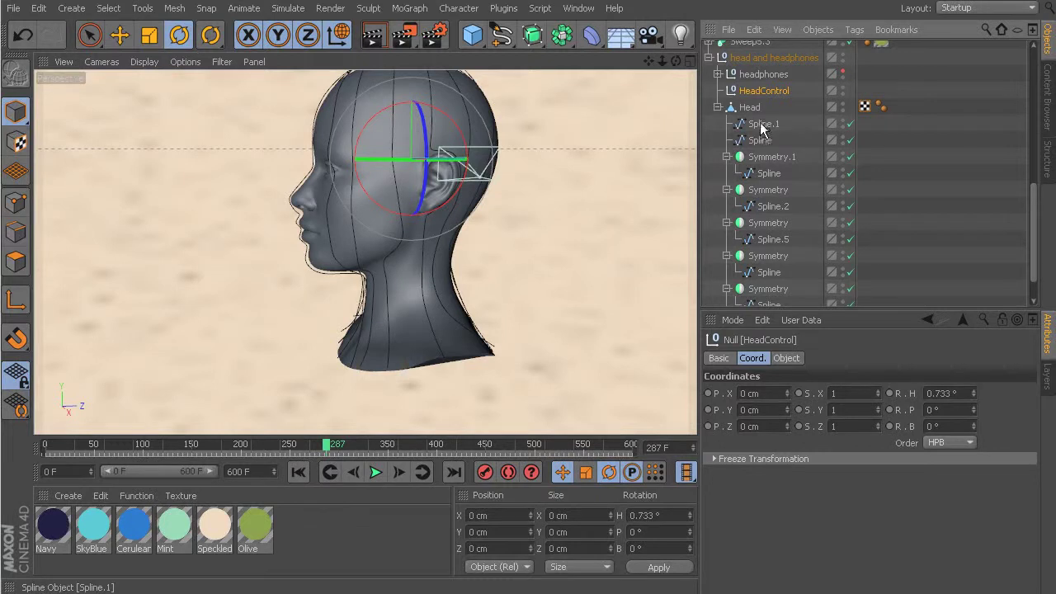
# Move all the splines and Symmetry objects from Head into HeadControl and collapse the HeadControl group
pyautogui.click(763, 125)
pyautogui.scroll(-2, 768, 161)
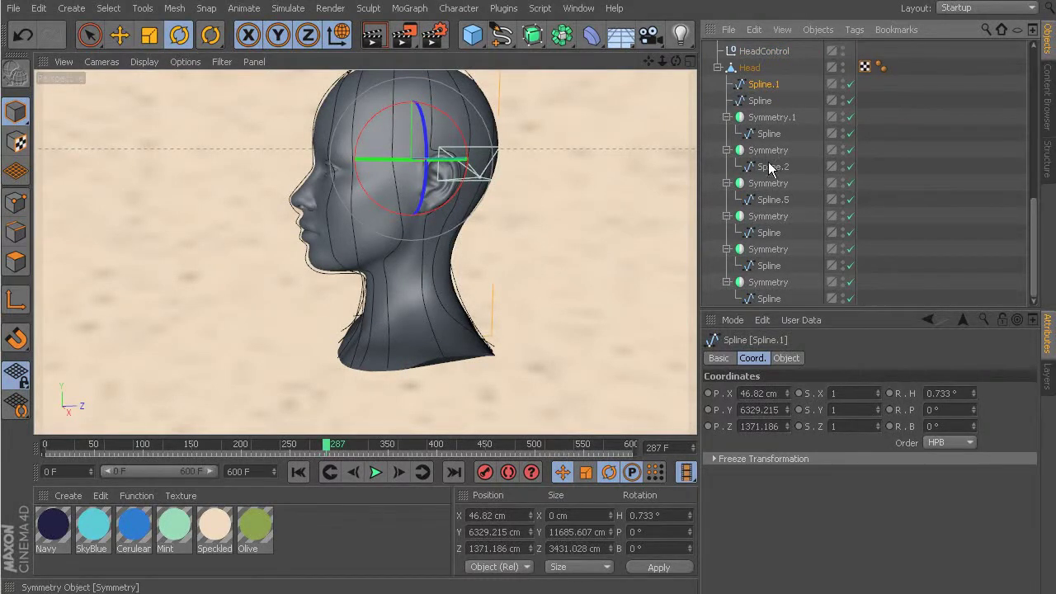
pyautogui.keyDown('shift'); pyautogui.click(765, 298); pyautogui.keyUp('shift')
pyautogui.scroll(5, 774, 206)
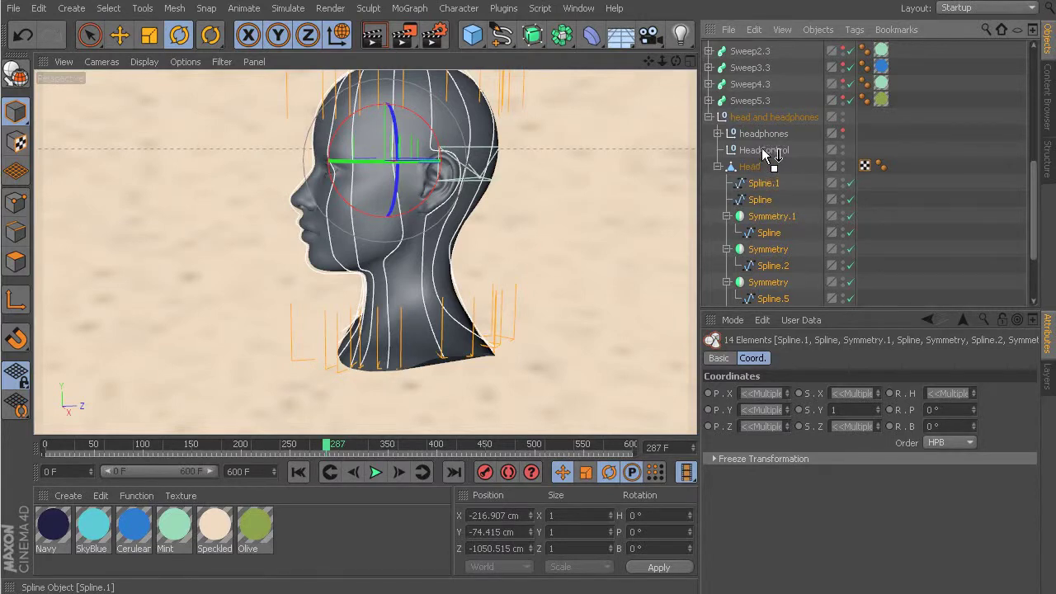
pyautogui.moveTo(763, 151); pyautogui.dragTo(763, 151)
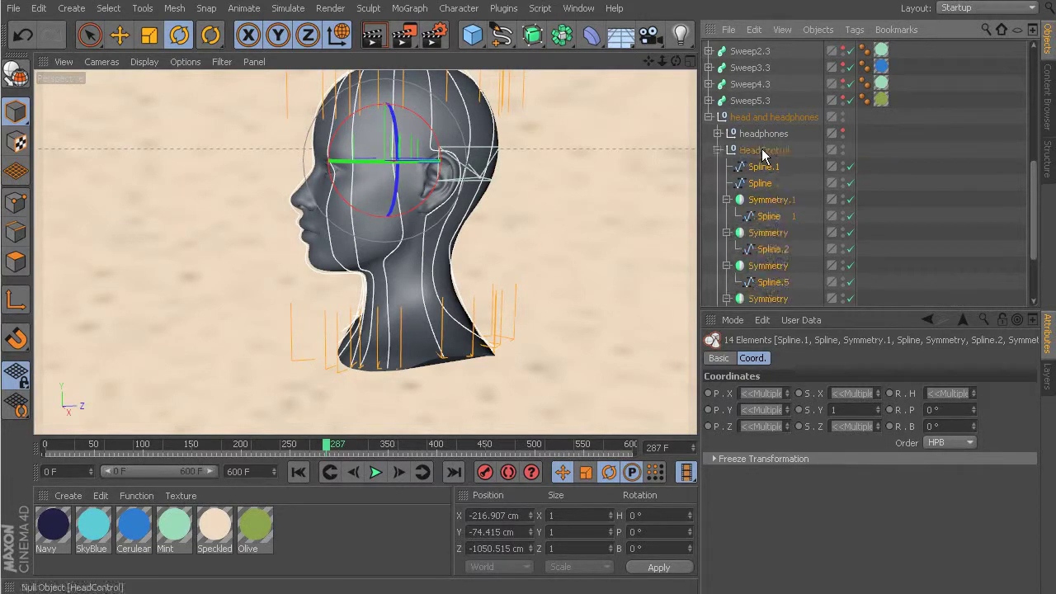
pyautogui.click(718, 150)
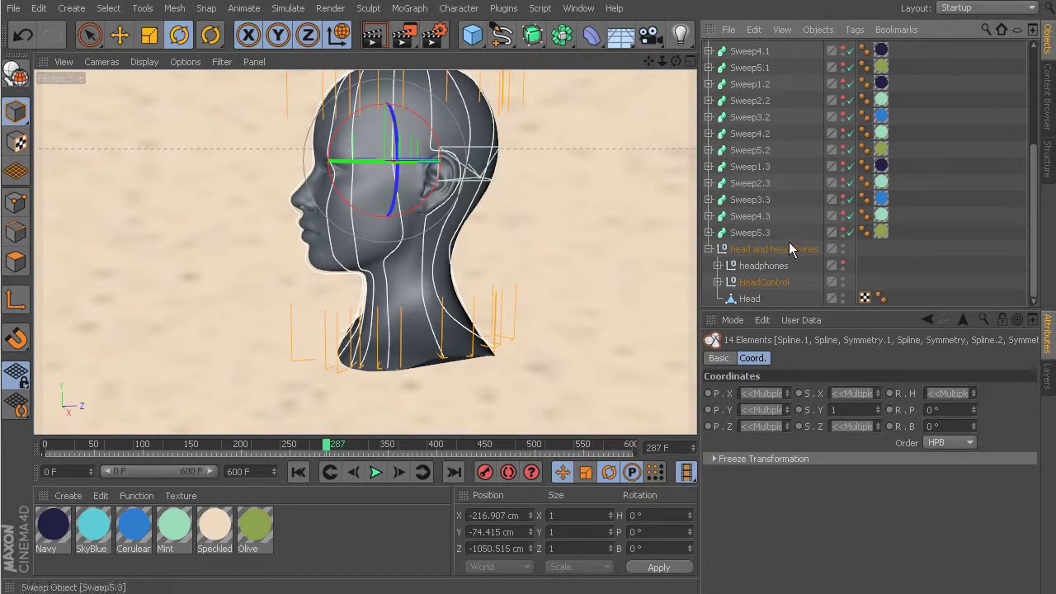
# Hide the Head to inspect the HeadControl splines on their own from another angle, and show it again
pyautogui.click(843, 295)
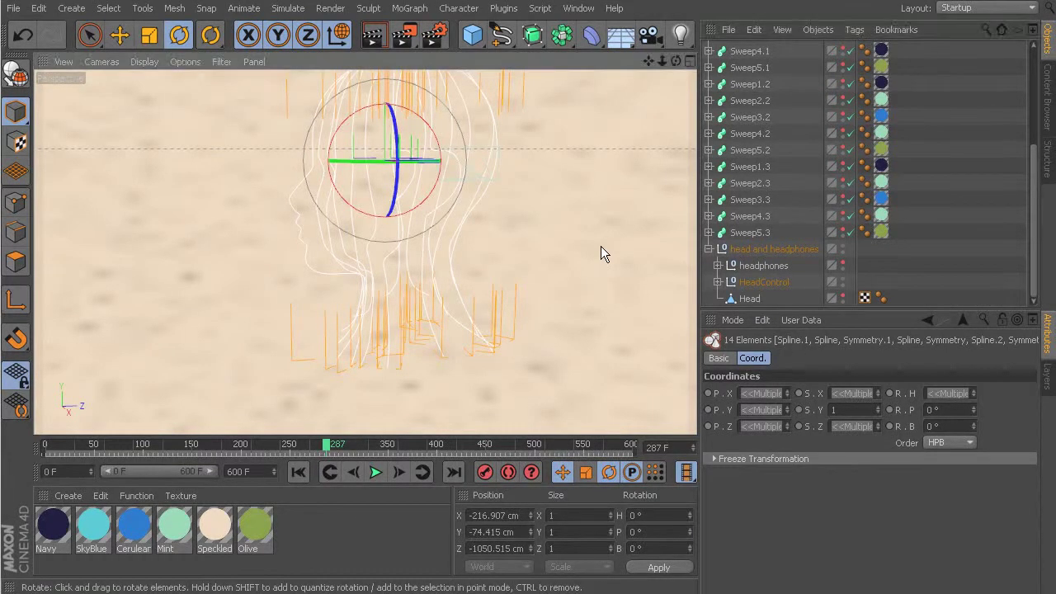
pyautogui.click(600, 253)
pyautogui.keyDown('alt'); pyautogui.moveTo(197, 208); pyautogui.dragTo(150, 144); pyautogui.keyUp('alt')
pyautogui.click(759, 282)
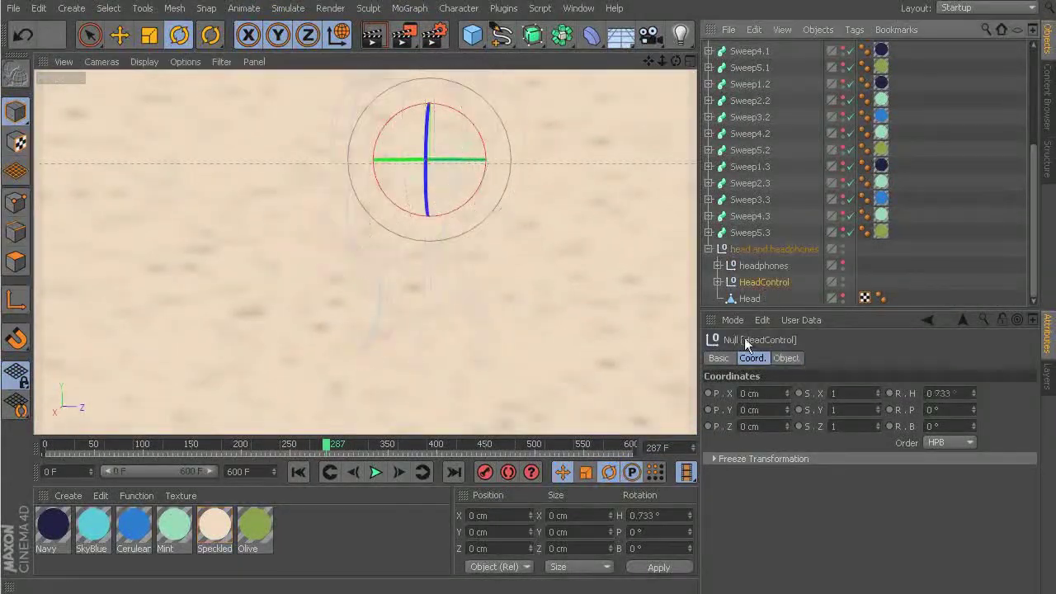
pyautogui.click(120, 35)
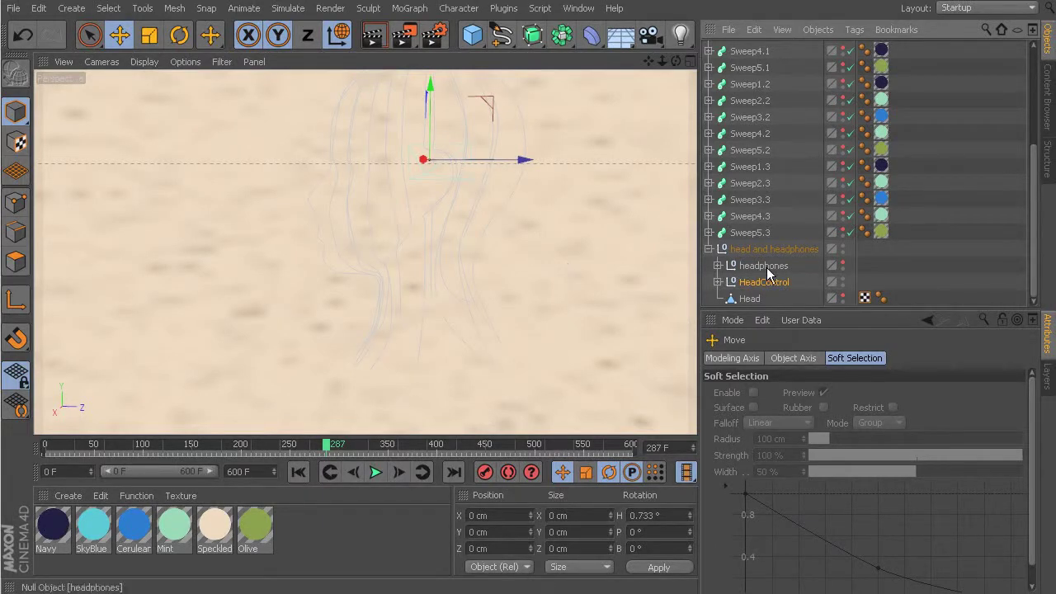
pyautogui.click(843, 294)
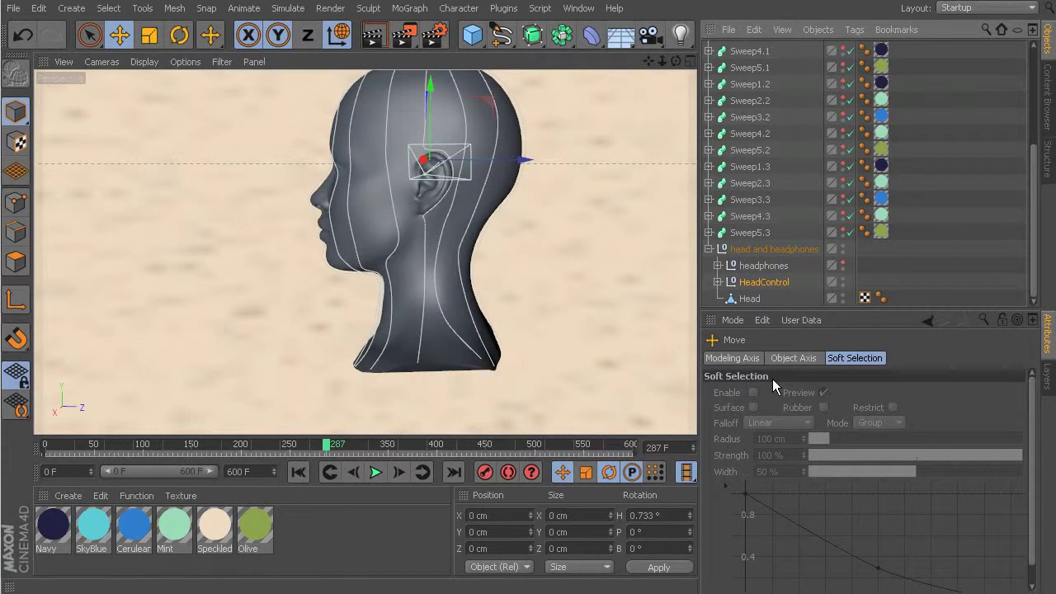
# Look through the scene Camera and shift the head and headphones null about 193 cm along Z
pyautogui.click(763, 249)
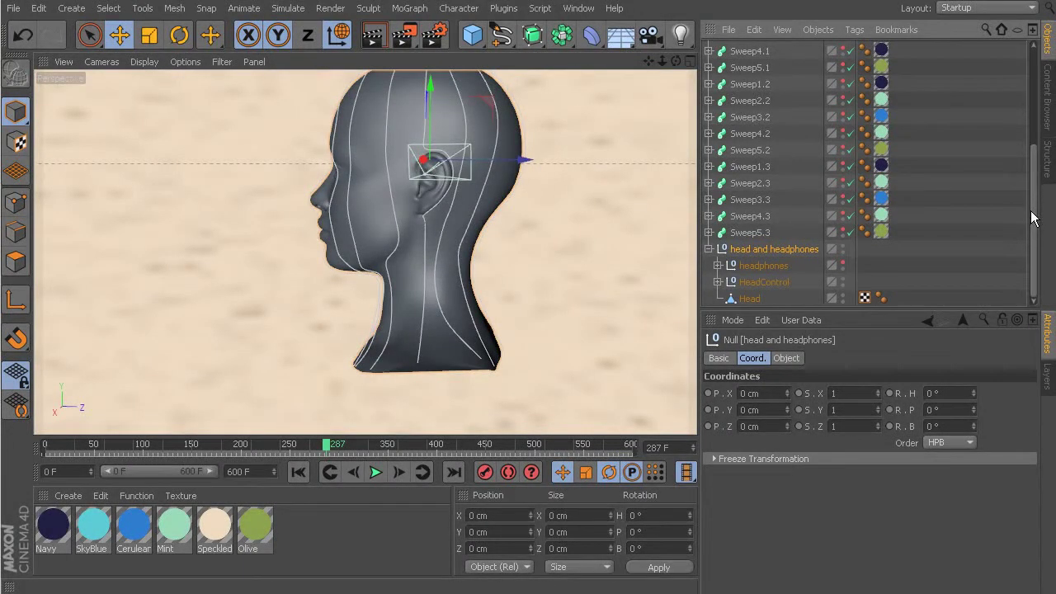
pyautogui.moveTo(1031, 217); pyautogui.dragTo(1019, 93)
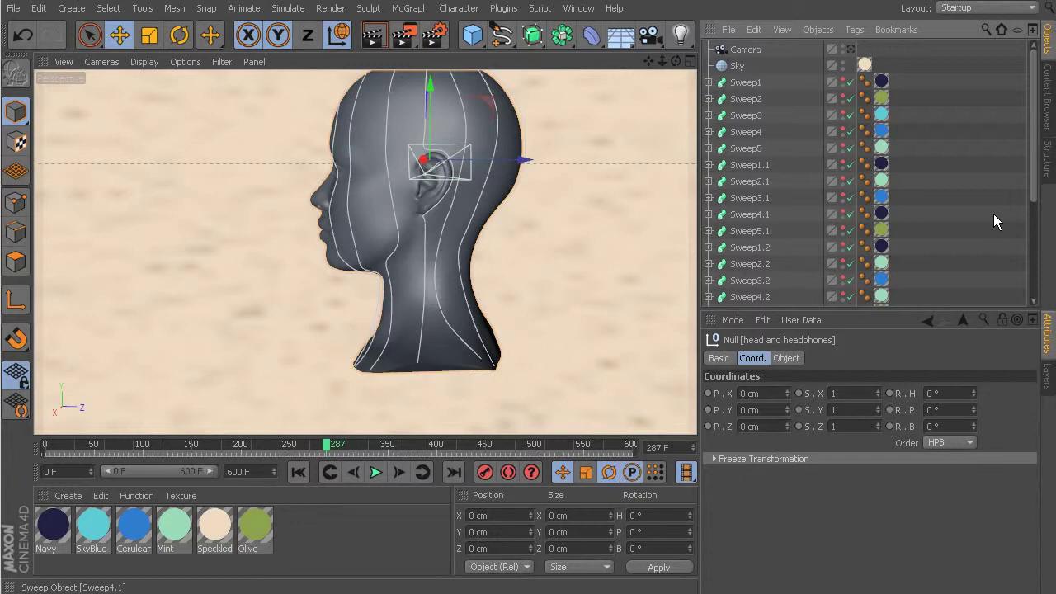
pyautogui.click(853, 51)
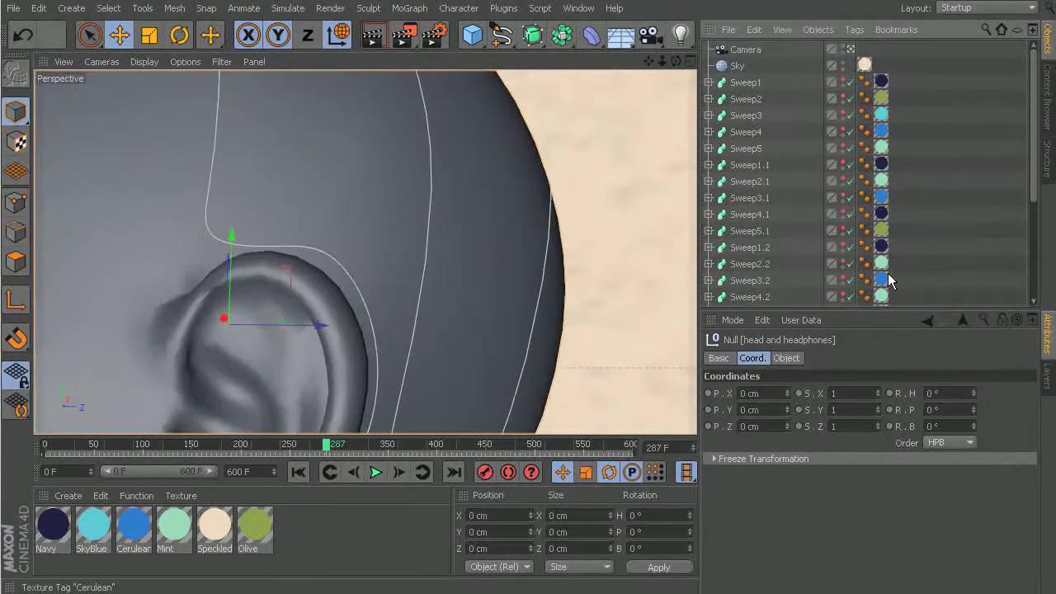
pyautogui.moveTo(322, 325); pyautogui.dragTo(339, 327)
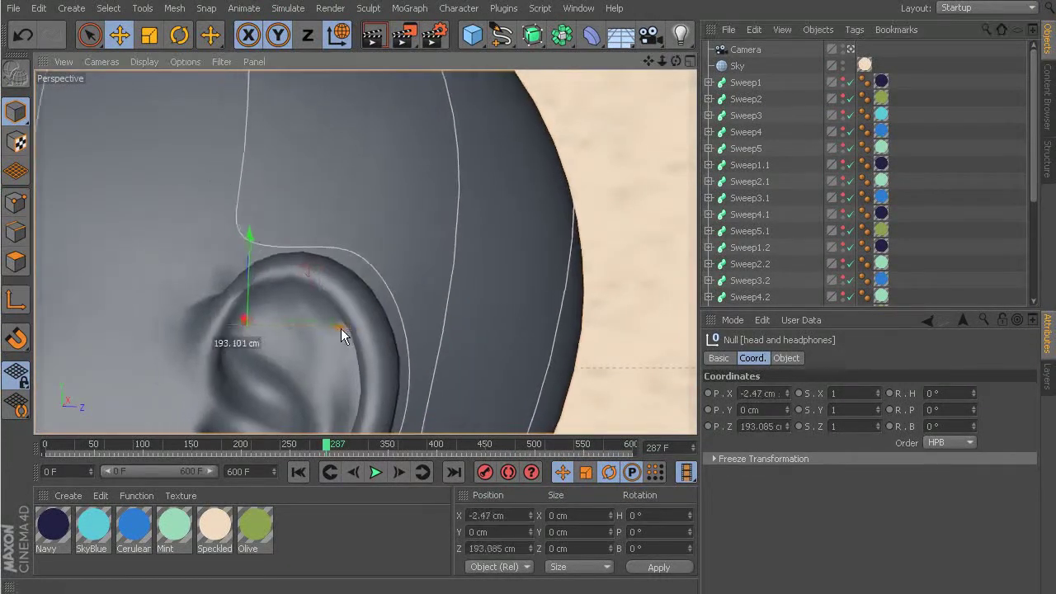
# At frame 600, move the head and headphones null into the camera's view at about X -3384, Y 3154, Z 15011 cm
pyautogui.click(337, 446)
pyautogui.moveTo(337, 445); pyautogui.dragTo(690, 470)
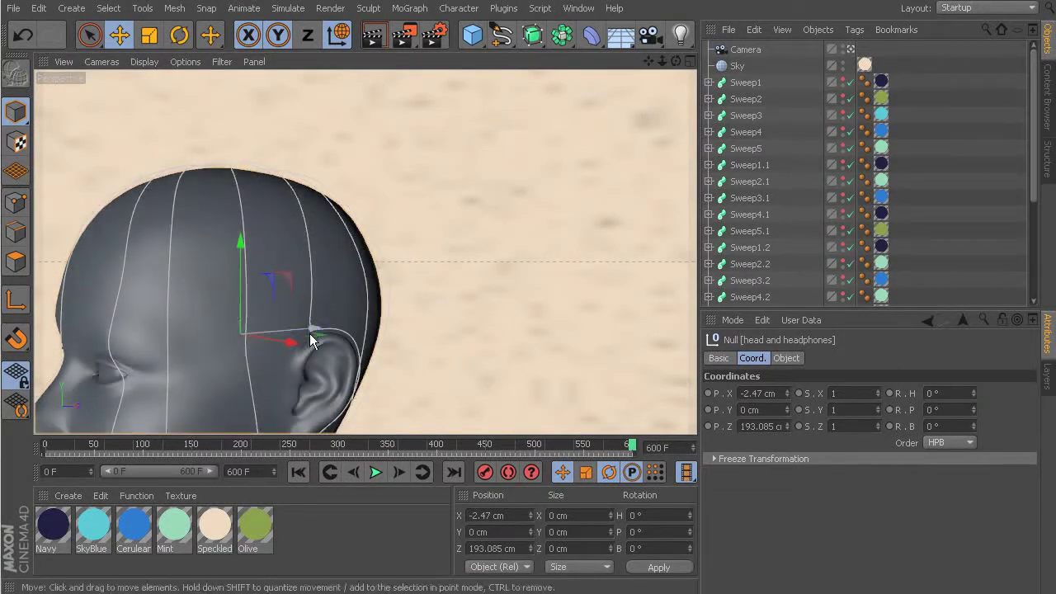
pyautogui.moveTo(307, 329); pyautogui.dragTo(577, 301)
pyautogui.moveTo(540, 247); pyautogui.dragTo(532, 155)
pyautogui.moveTo(600, 222); pyautogui.dragTo(551, 225)
pyautogui.moveTo(629, 446); pyautogui.dragTo(426, 459)
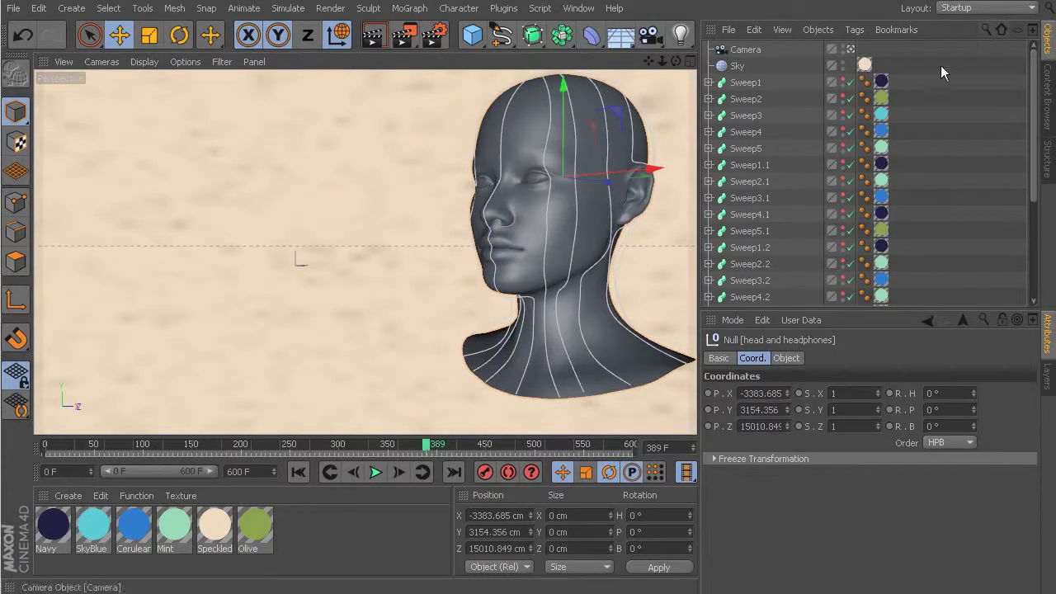
# Make all the Sweep objects and the headphones visible in the viewport and play back the animation
pyautogui.click(844, 81)
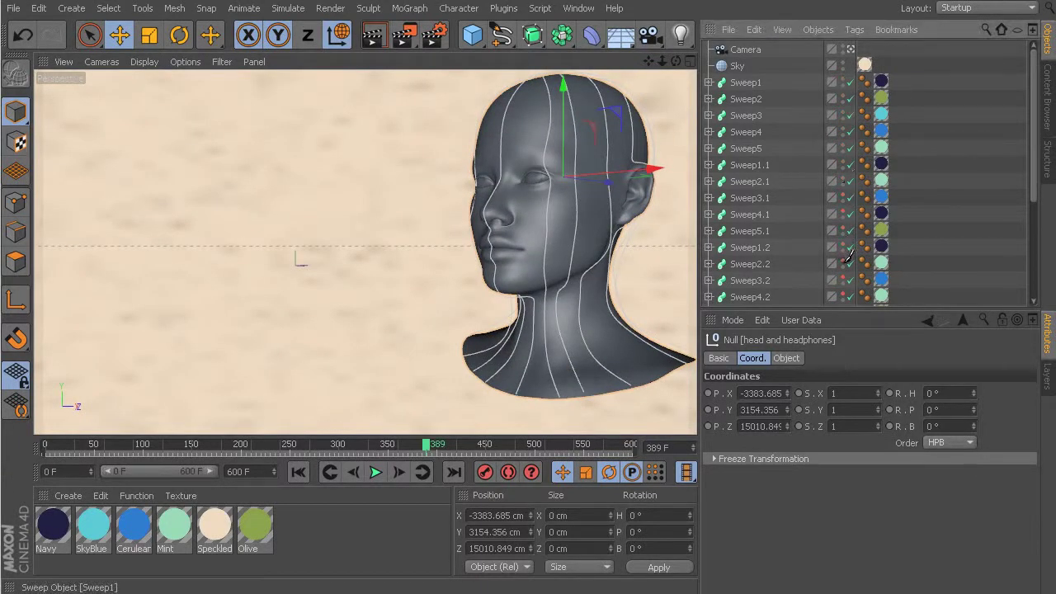
pyautogui.scroll(-5, 847, 289)
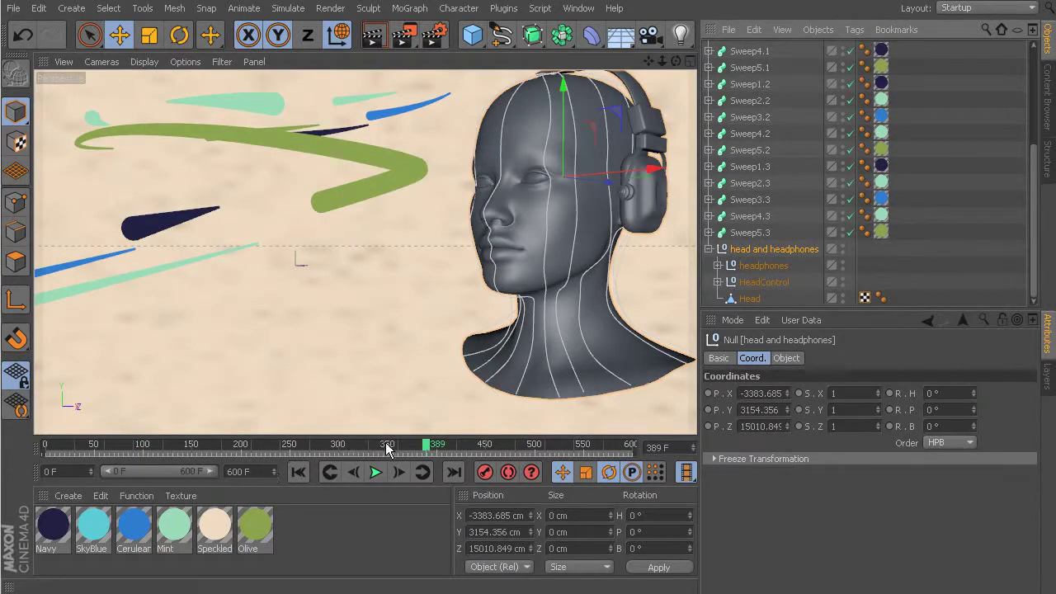
pyautogui.moveTo(427, 456); pyautogui.dragTo(291, 450)
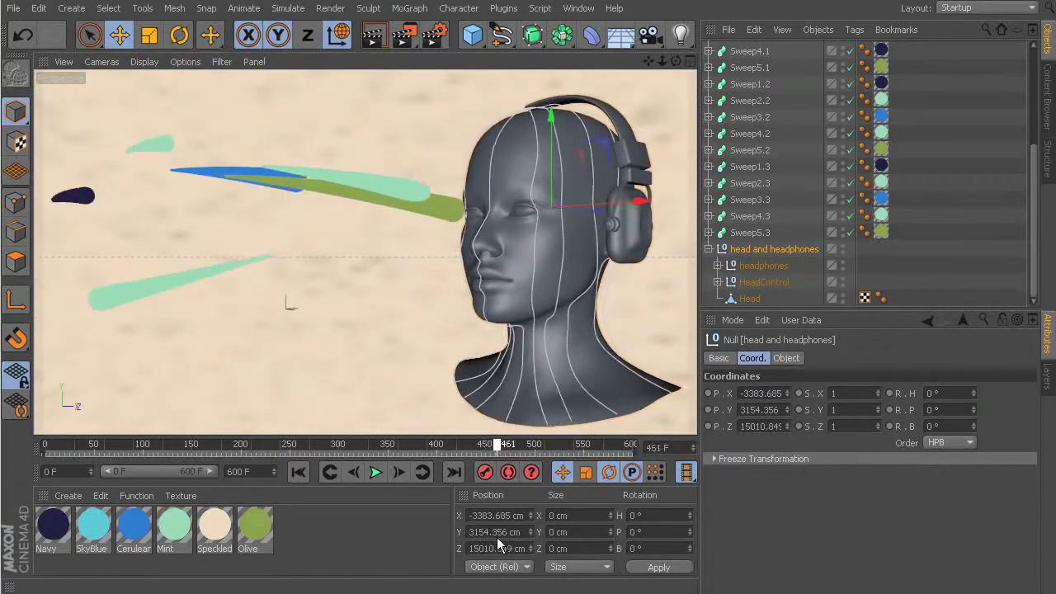
pyautogui.press('F8')
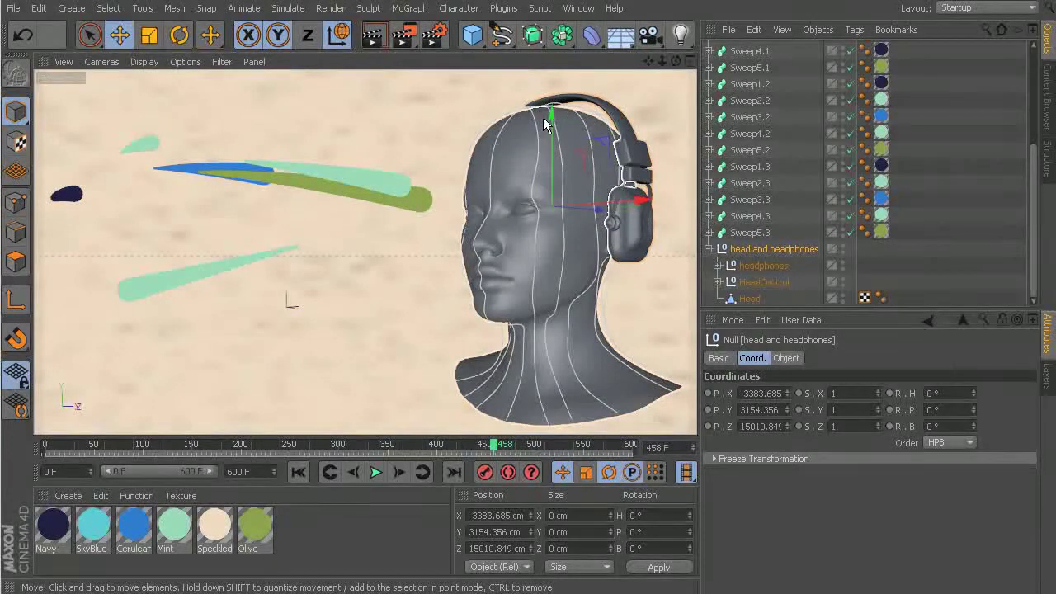
# Reposition the head and headphones null to about X -851, Y 2655, Z 10575 cm, checking its framing around frames 458 and 510
pyautogui.moveTo(549, 114); pyautogui.dragTo(551, 170)
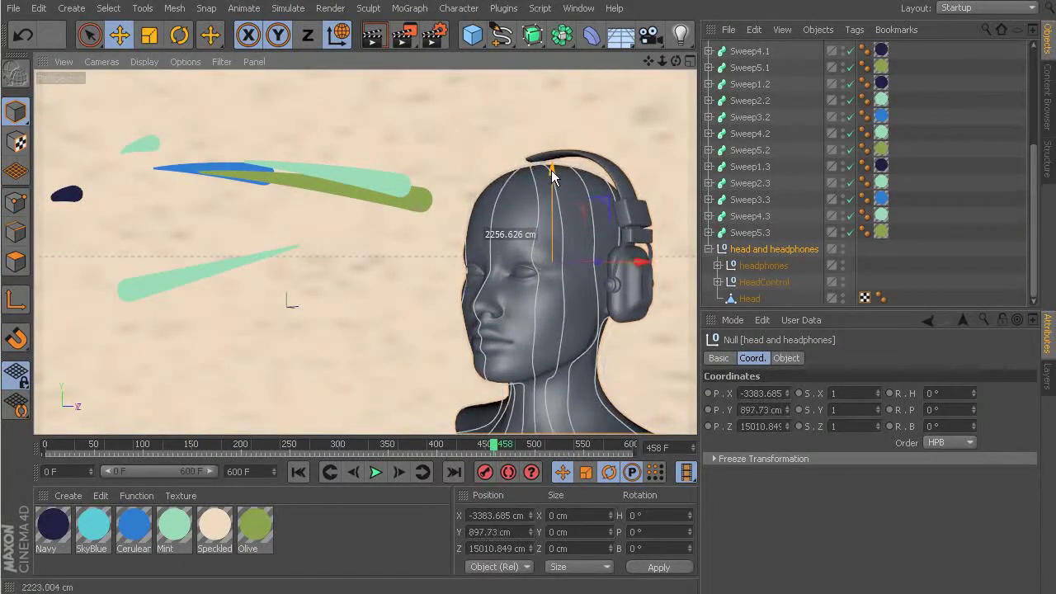
pyautogui.moveTo(637, 257); pyautogui.dragTo(545, 505)
pyautogui.click(494, 446)
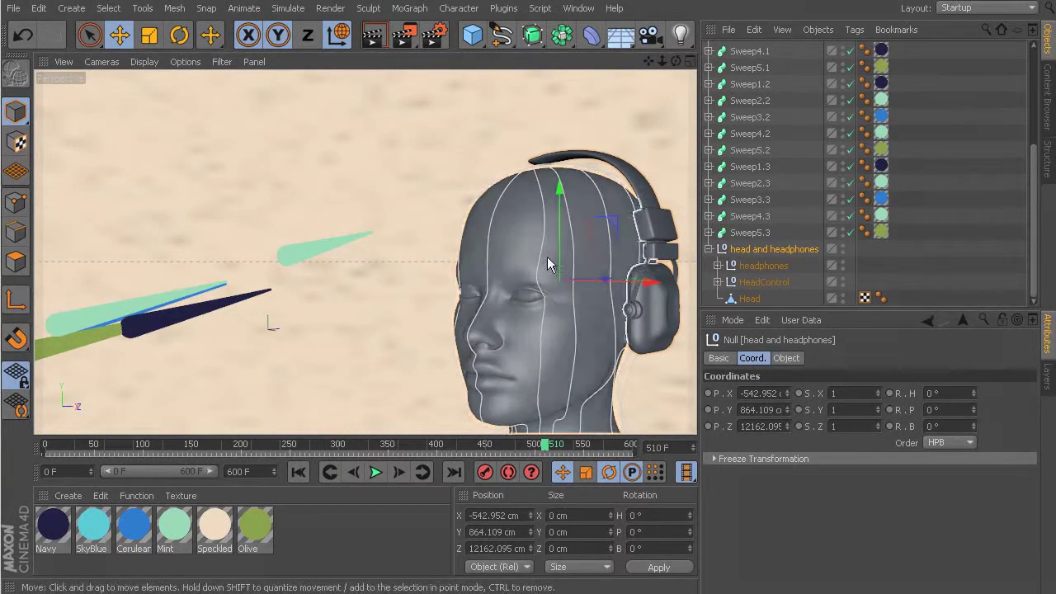
pyautogui.moveTo(557, 193); pyautogui.dragTo(558, 132)
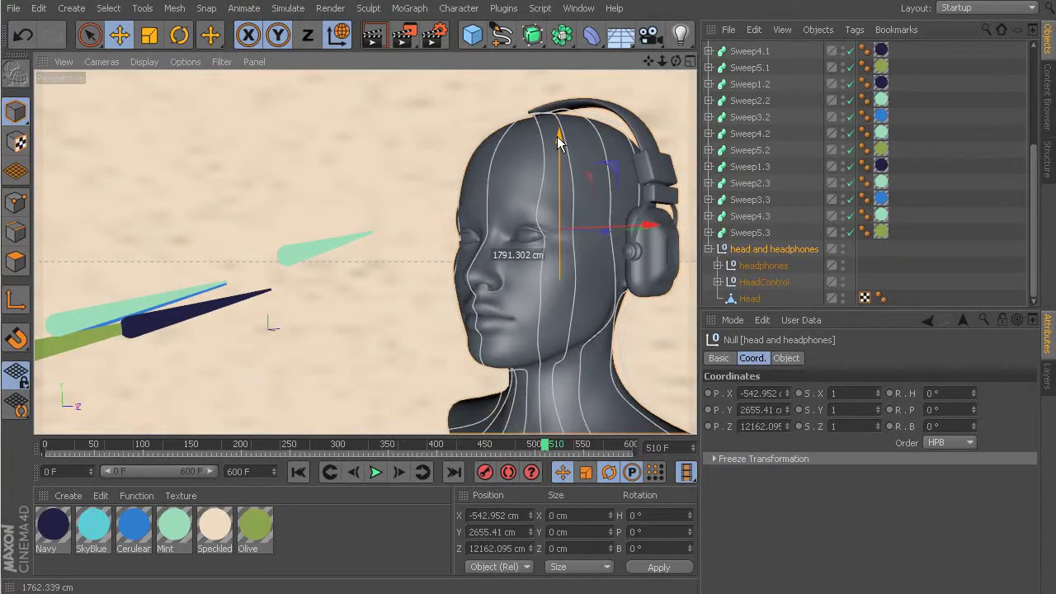
pyautogui.moveTo(650, 225); pyautogui.dragTo(571, 235)
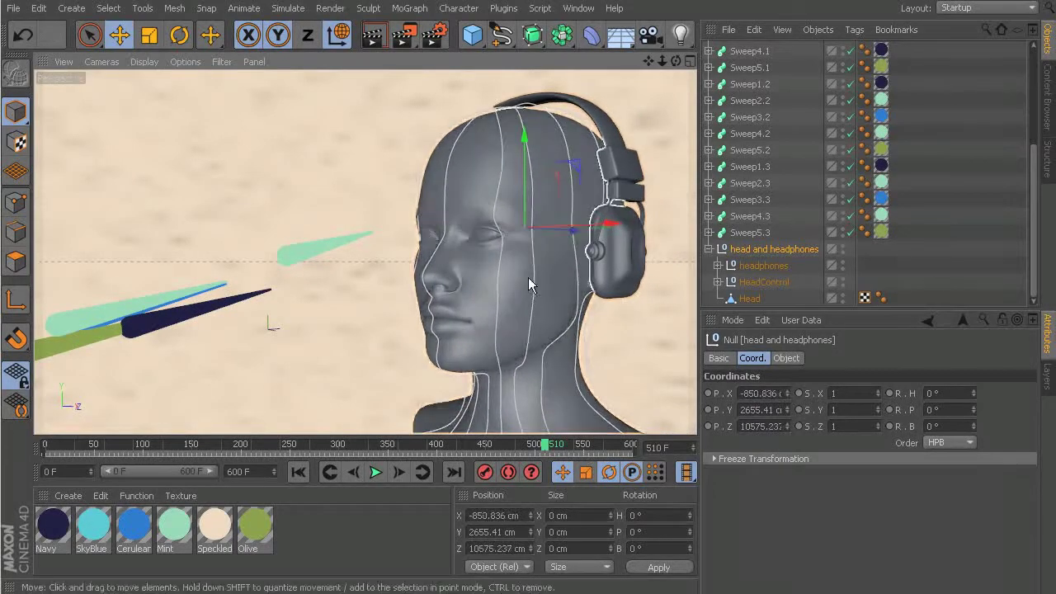
# Refine the head and headphones null's placement up to frame 600, moving it to about X -878, Y 2453, Z 12719 cm
pyautogui.moveTo(542, 446); pyautogui.dragTo(561, 477)
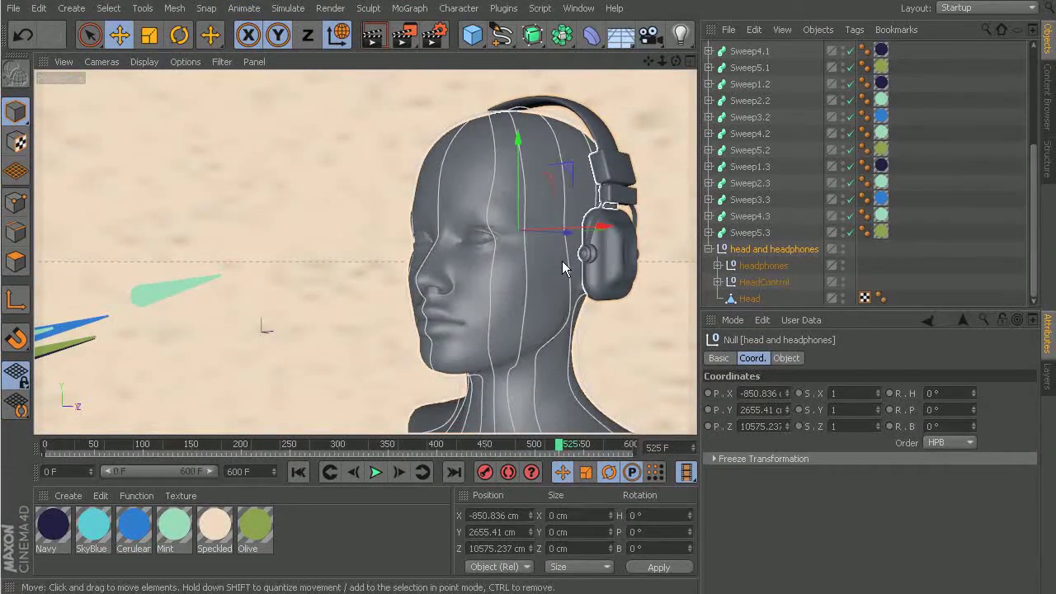
pyautogui.moveTo(568, 236); pyautogui.dragTo(587, 240)
pyautogui.moveTo(559, 448); pyautogui.dragTo(713, 459)
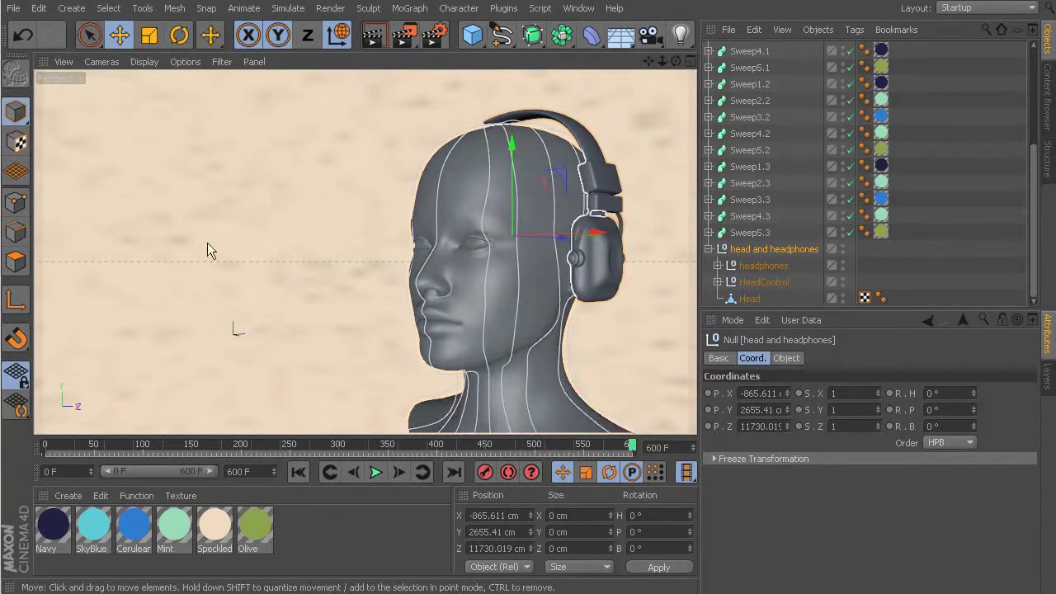
pyautogui.moveTo(563, 240); pyautogui.dragTo(578, 242)
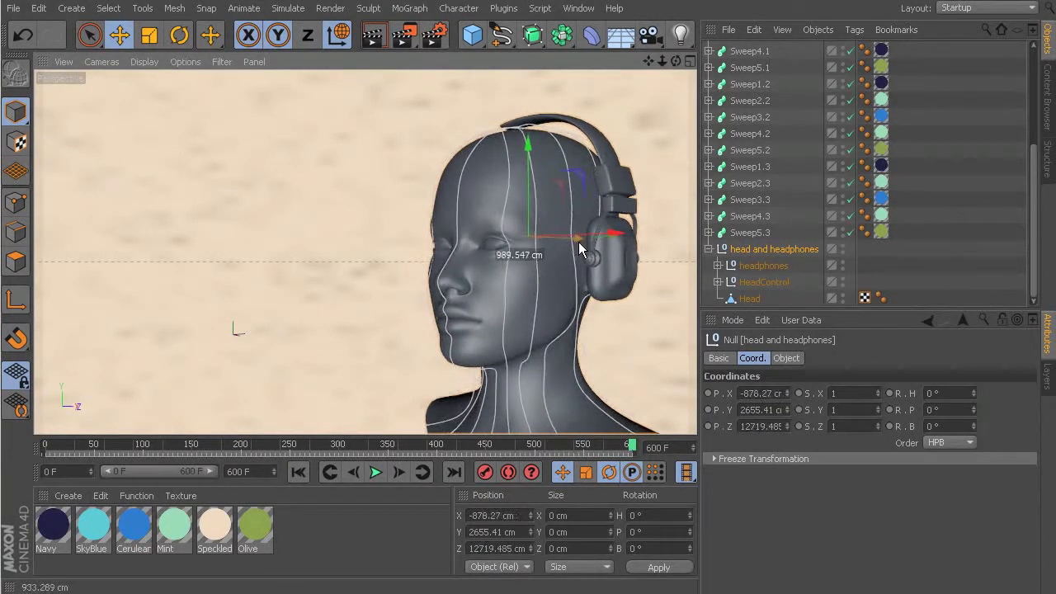
pyautogui.moveTo(523, 143); pyautogui.dragTo(528, 256)
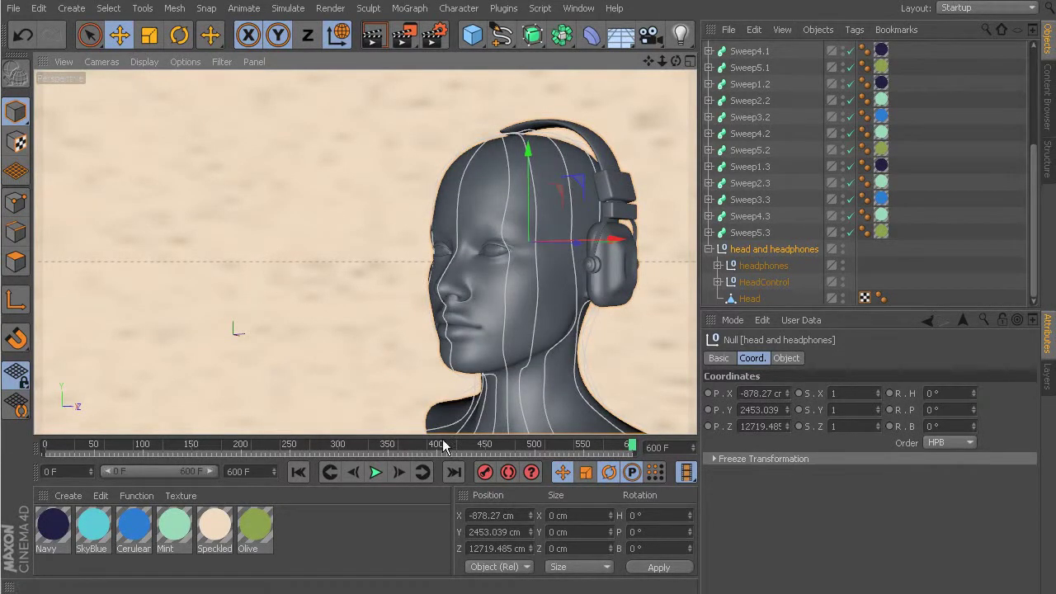
# Preview the camera animation and record a position and rotation keyframe for the head and headphones null at frame 292
pyautogui.moveTo(633, 444)
pyautogui.mouseDown()
pyautogui.moveTo(288, 442)
pyautogui.moveTo(363, 456)
pyautogui.moveTo(280, 454)
pyautogui.moveTo(367, 459)
pyautogui.mouseUp()
pyautogui.click(372, 467)
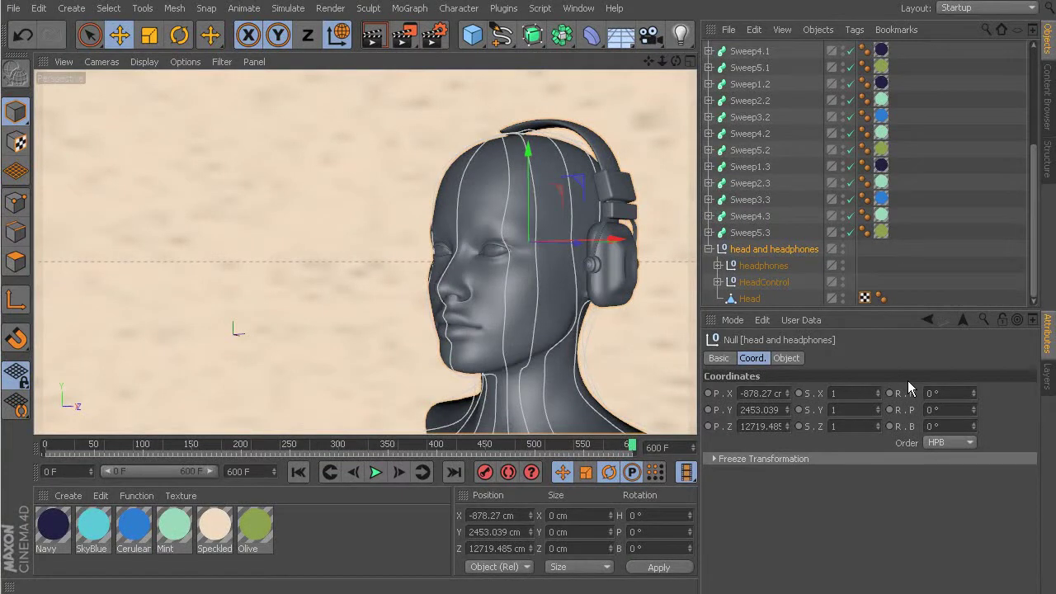
pyautogui.moveTo(631, 445)
pyautogui.mouseDown()
pyautogui.moveTo(321, 441)
pyautogui.moveTo(344, 441)
pyautogui.moveTo(331, 440)
pyautogui.mouseUp()
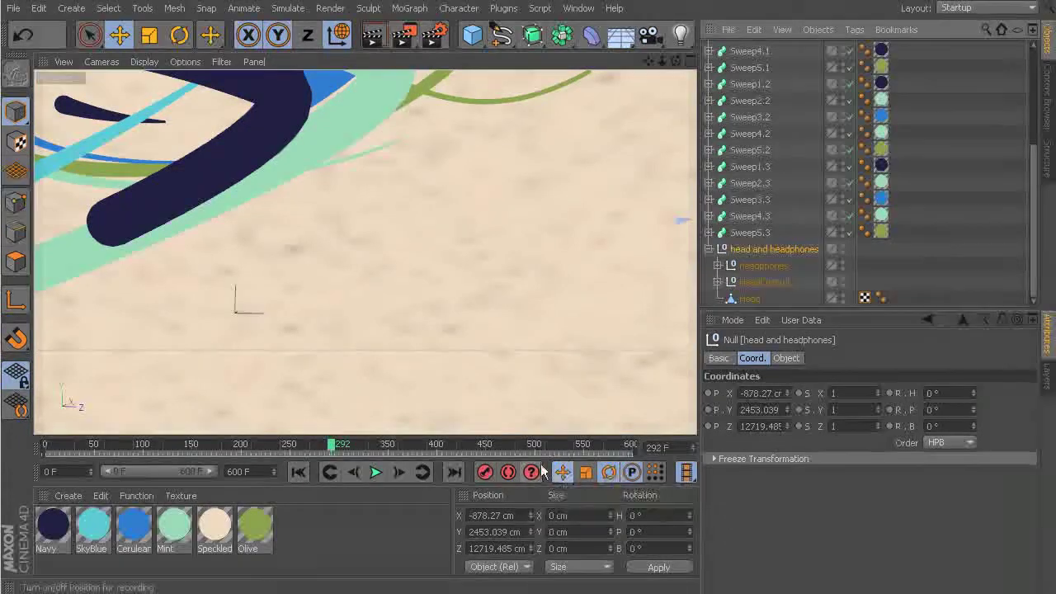
pyautogui.click(485, 471)
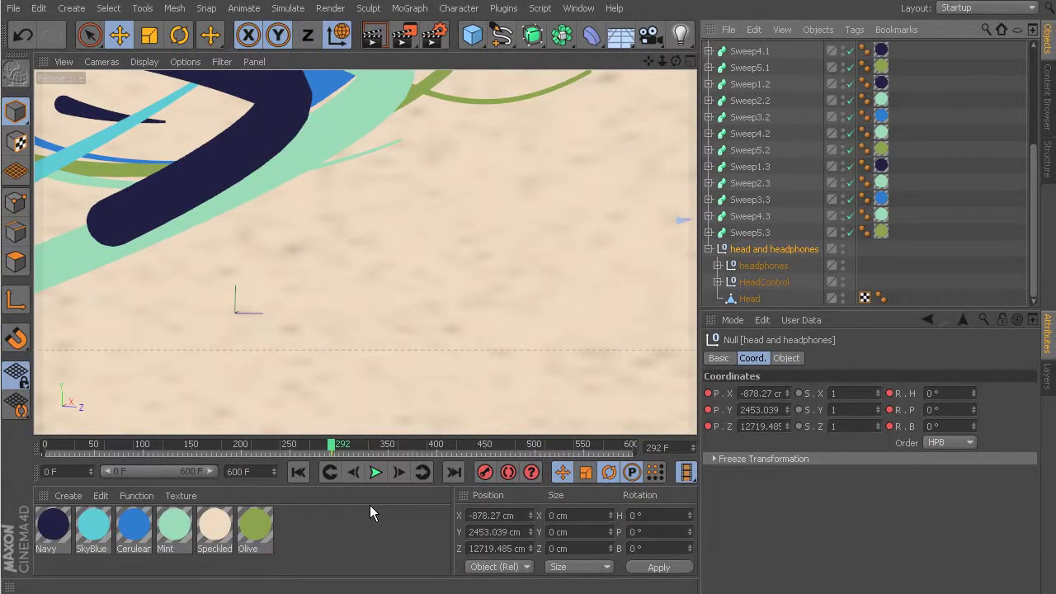
# At frame 600, rotate the head null to about H -25.4°, P -4.1°, B -2.8°, shift it to about Z 13996 cm and keyframe this pose
pyautogui.moveTo(332, 445); pyautogui.dragTo(737, 472)
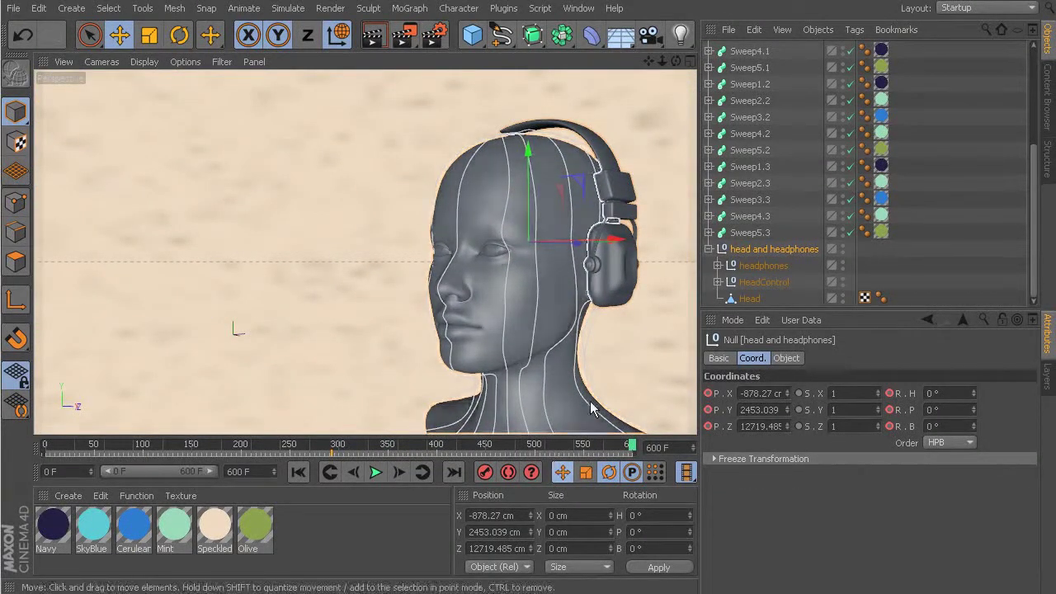
pyautogui.click(179, 36)
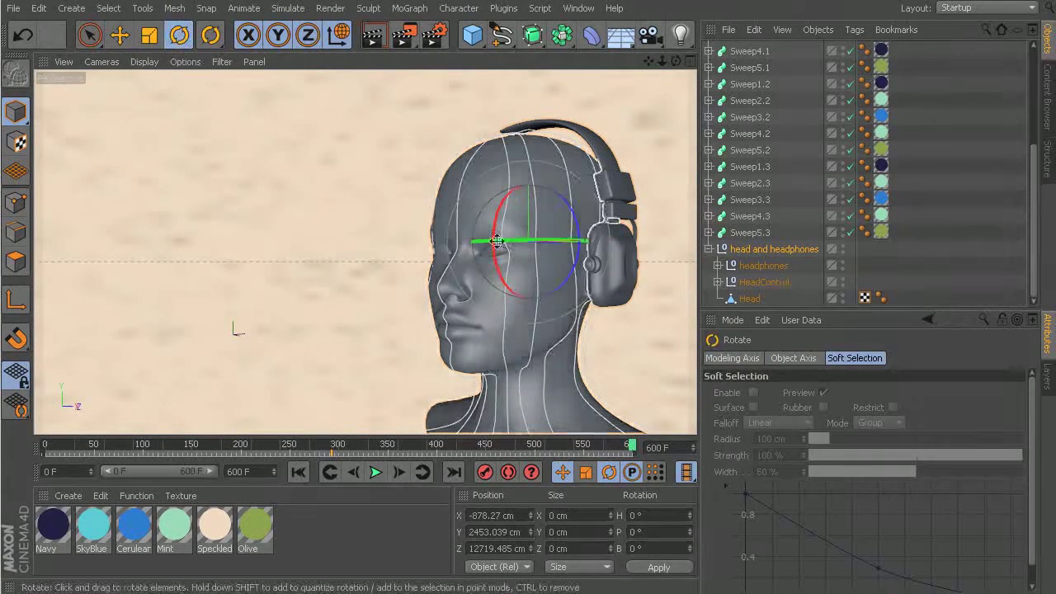
pyautogui.moveTo(547, 239); pyautogui.dragTo(523, 238)
pyautogui.moveTo(514, 237); pyautogui.dragTo(498, 213)
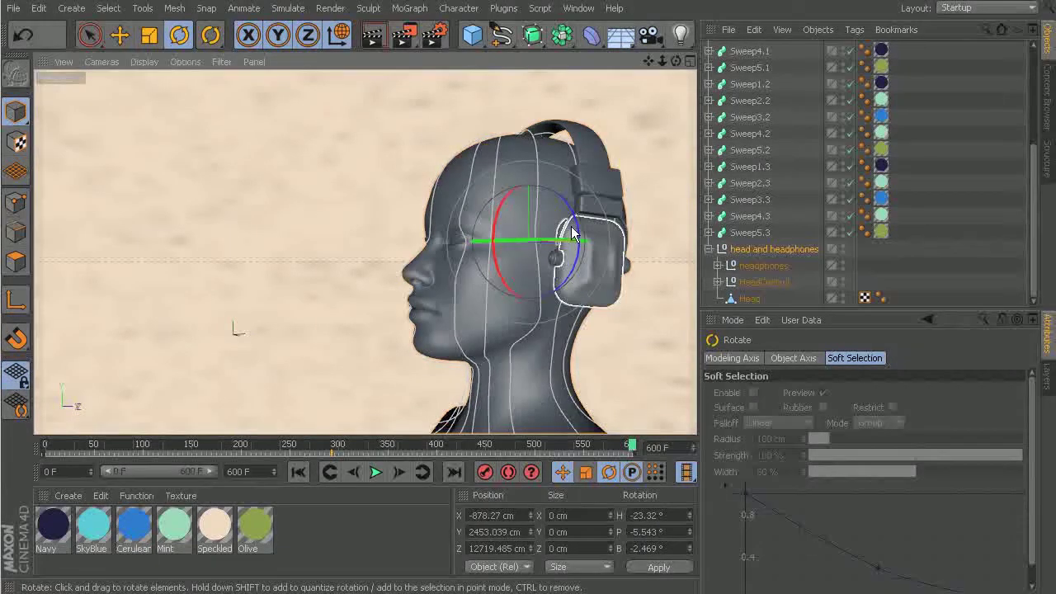
pyautogui.moveTo(577, 222); pyautogui.dragTo(554, 235)
pyautogui.moveTo(493, 210)
pyautogui.mouseDown()
pyautogui.moveTo(523, 237)
pyautogui.moveTo(499, 217)
pyautogui.mouseUp()
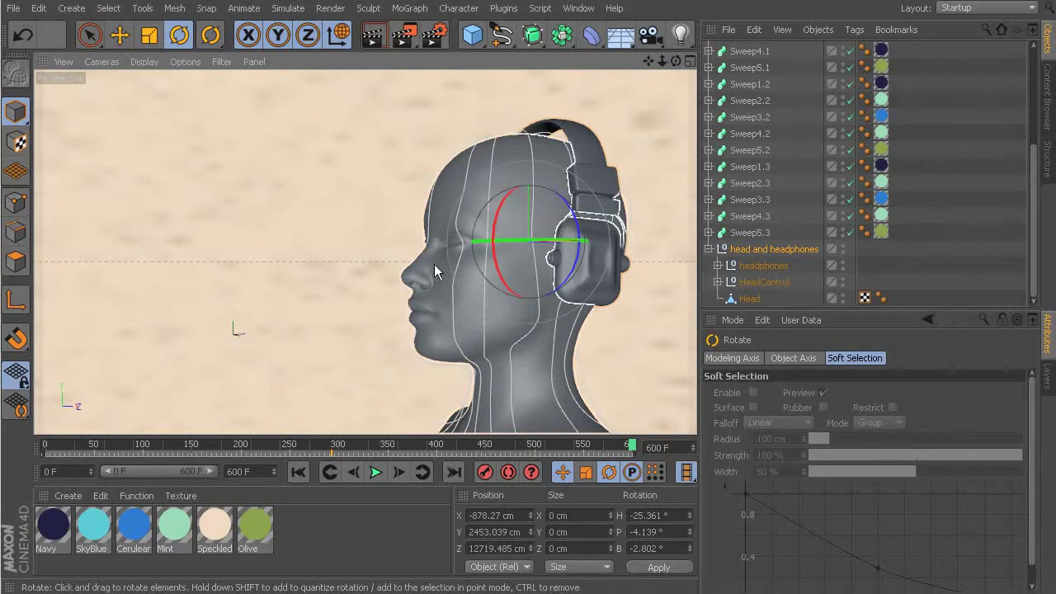
pyautogui.click(118, 35)
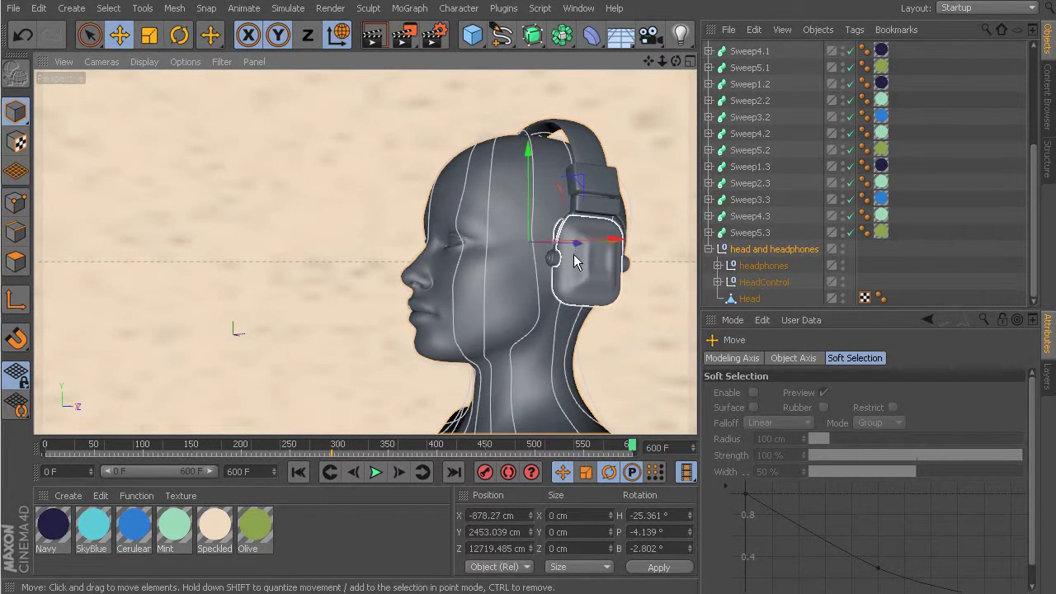
pyautogui.moveTo(577, 246); pyautogui.dragTo(595, 246)
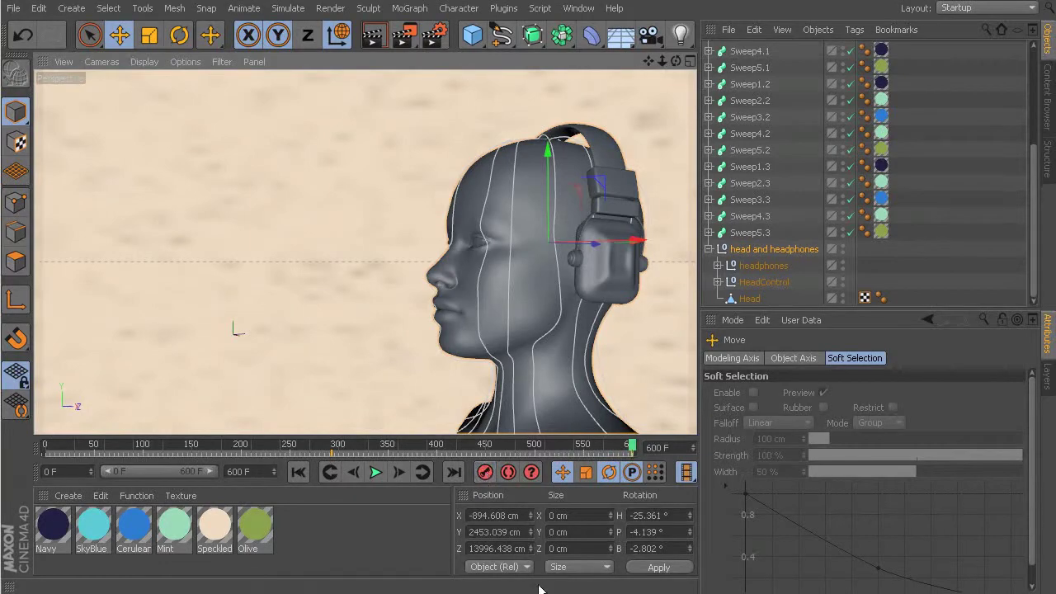
# Review the head's keyed motion against the strokes by scrubbing the timeline between frame 0 and frame 600, stopping at frame 292
pyautogui.moveTo(631, 451)
pyautogui.mouseDown()
pyautogui.moveTo(303, 447)
pyautogui.moveTo(36, 467)
pyautogui.mouseUp()
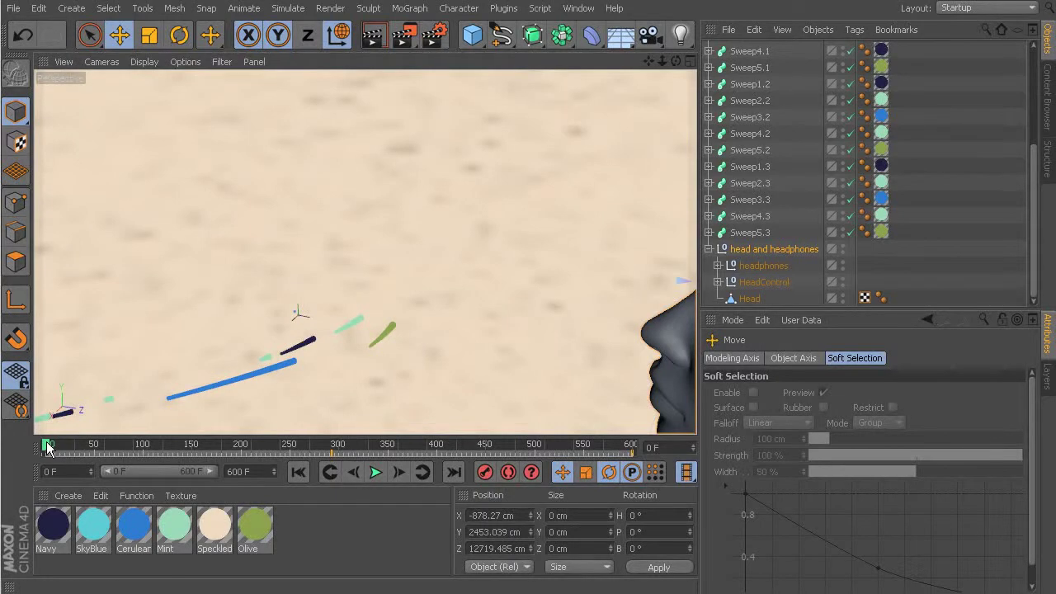
pyautogui.moveTo(47, 446)
pyautogui.mouseDown()
pyautogui.moveTo(93, 449)
pyautogui.moveTo(23, 440)
pyautogui.mouseUp()
pyautogui.moveTo(45, 445)
pyautogui.mouseDown()
pyautogui.moveTo(57, 447)
pyautogui.moveTo(43, 446)
pyautogui.mouseUp()
pyautogui.moveTo(46, 450)
pyautogui.mouseDown()
pyautogui.moveTo(86, 451)
pyautogui.moveTo(25, 446)
pyautogui.mouseUp()
pyautogui.moveTo(46, 447)
pyautogui.mouseDown()
pyautogui.moveTo(375, 492)
pyautogui.moveTo(641, 508)
pyautogui.moveTo(252, 489)
pyautogui.moveTo(440, 497)
pyautogui.mouseUp()
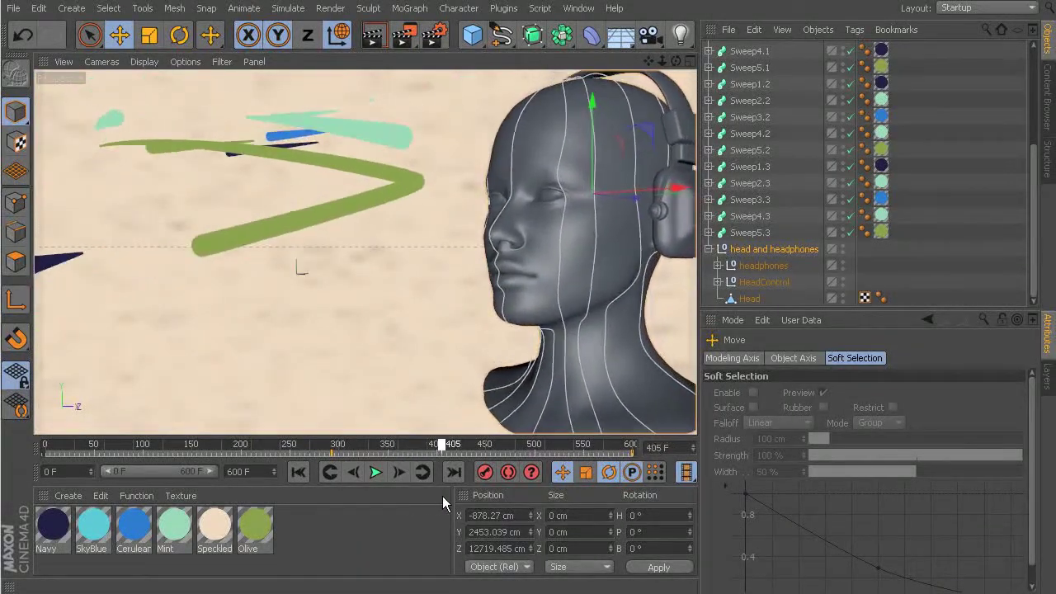
pyautogui.click(427, 445)
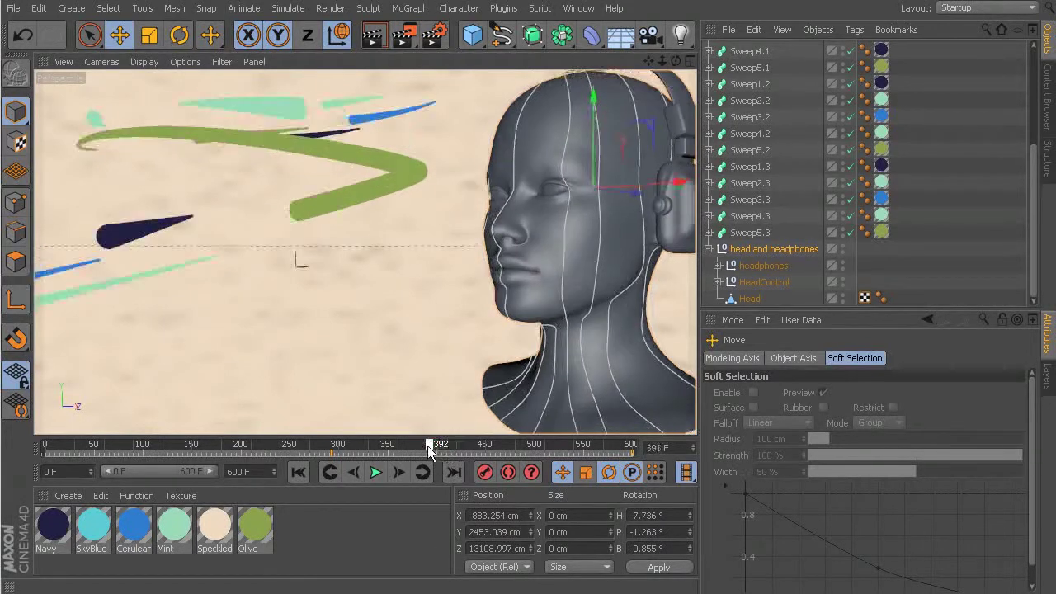
pyautogui.click(333, 446)
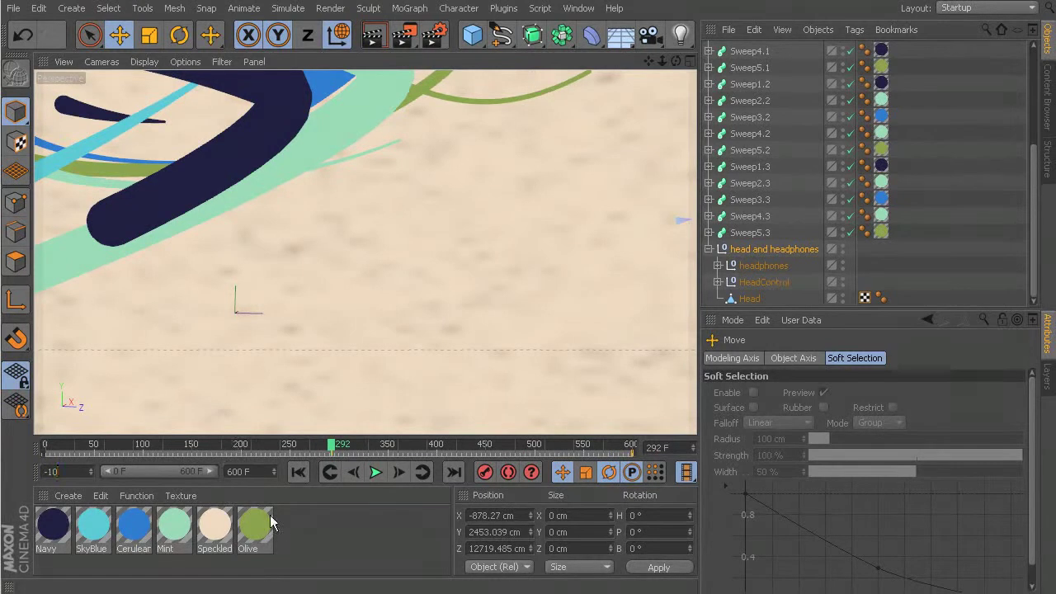
# Try extending the timeline range so it starts at frame -30 and ends at frame 2000
pyautogui.click(232, 494)
pyautogui.moveTo(104, 469); pyautogui.dragTo(83, 470)
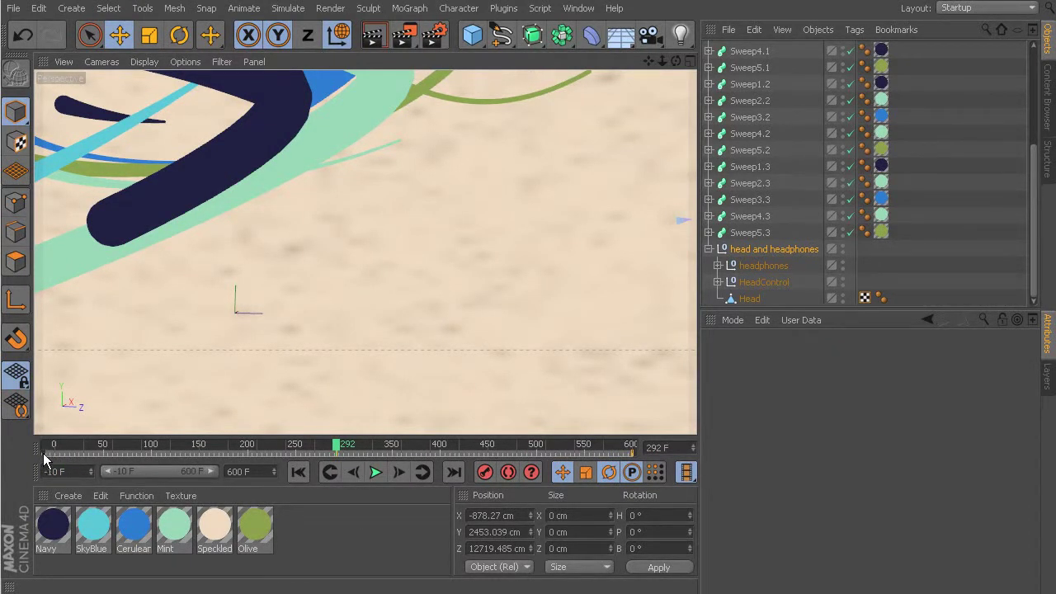
pyautogui.click(53, 471)
pyautogui.moveTo(111, 471)
pyautogui.mouseDown()
pyautogui.moveTo(51, 472)
pyautogui.moveTo(107, 474)
pyautogui.mouseUp()
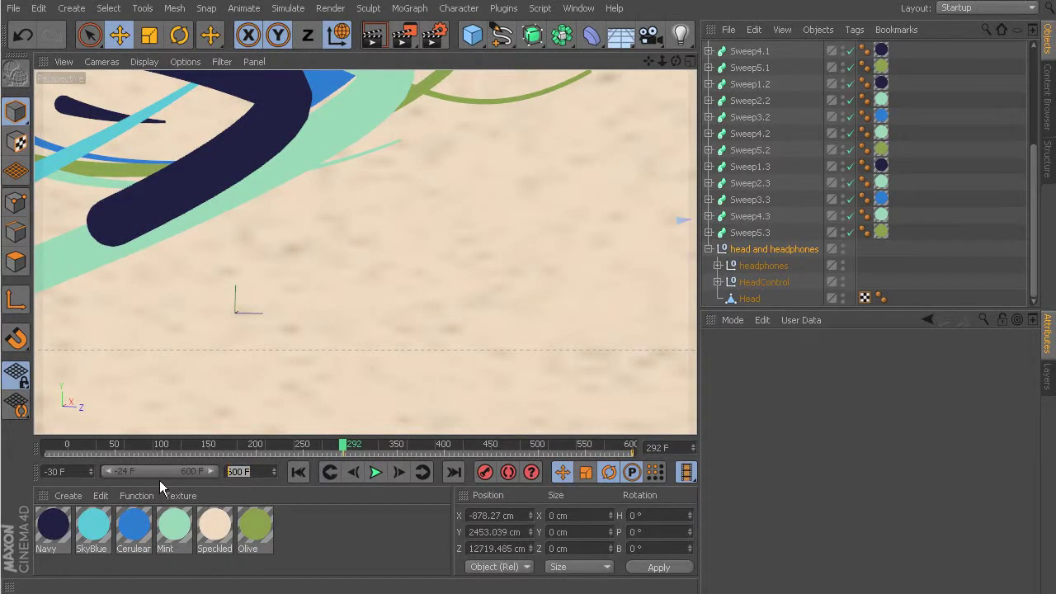
pyautogui.write('2000')
pyautogui.press('Return')
pyautogui.moveTo(147, 472); pyautogui.dragTo(216, 472)
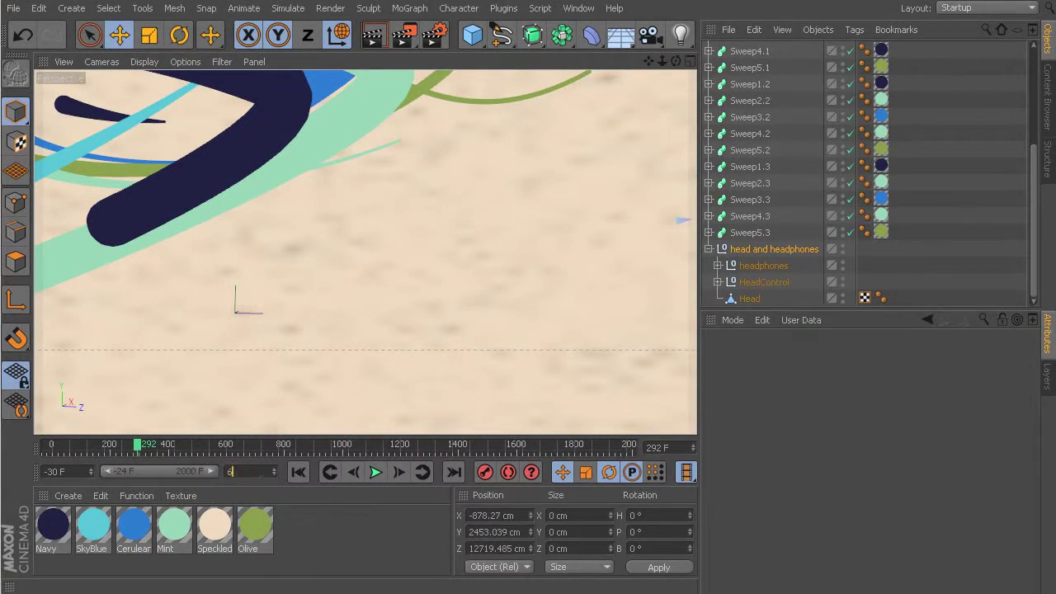
# Restore the timeline range to start at frame 0 and end at frame 600
pyautogui.write('600')
pyautogui.click(80, 474)
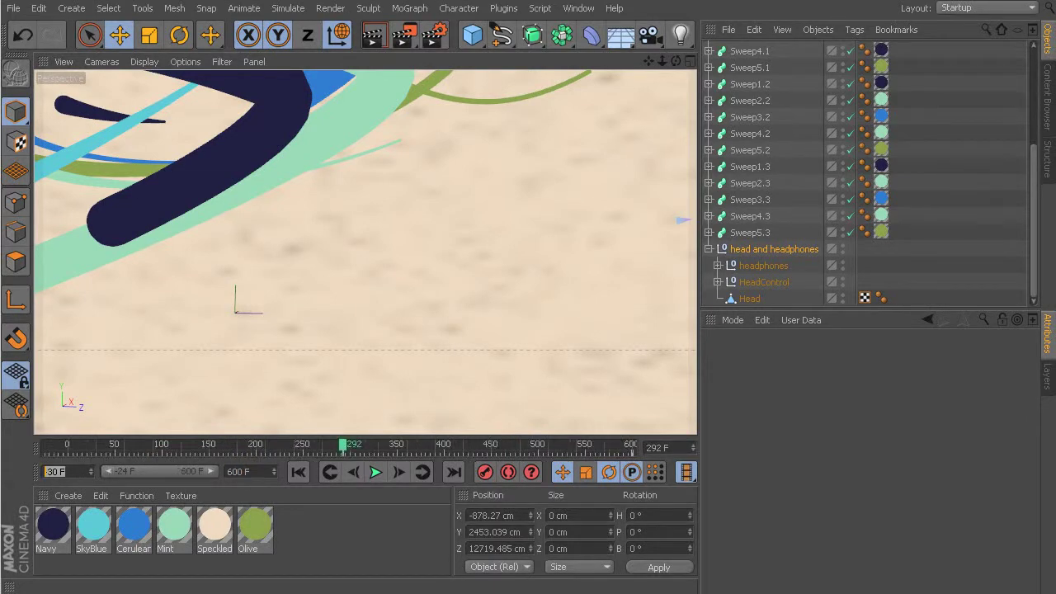
pyautogui.write('0')
pyautogui.click(352, 542)
# At frame 355, rotate the head and headphones null to about H -22.7°, move it to about X -865, Z 11652 cm and keyframe this pose
pyautogui.moveTo(322, 446); pyautogui.dragTo(333, 510)
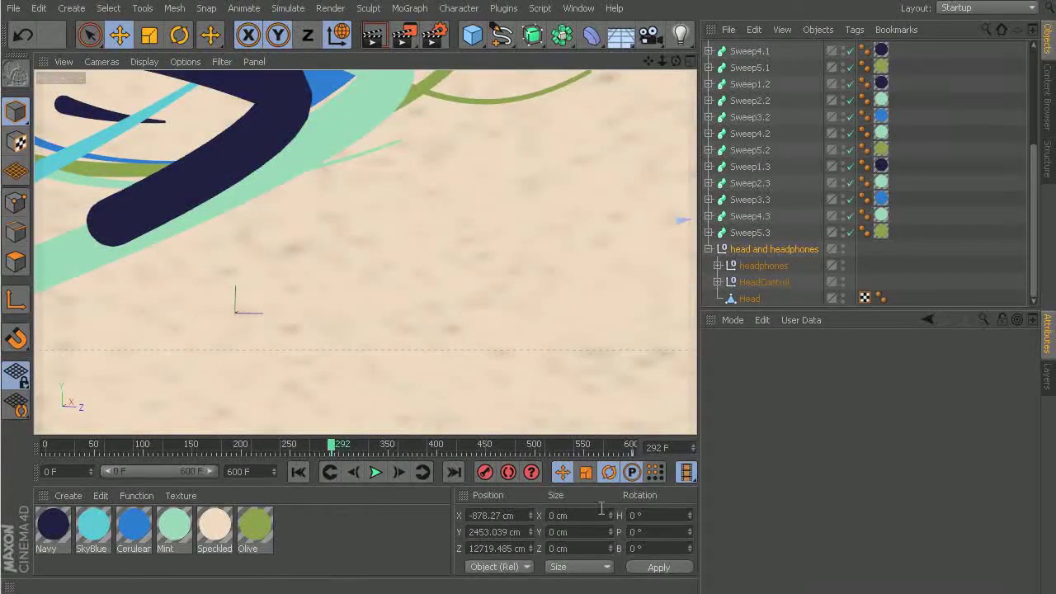
pyautogui.moveTo(333, 449); pyautogui.dragTo(392, 451)
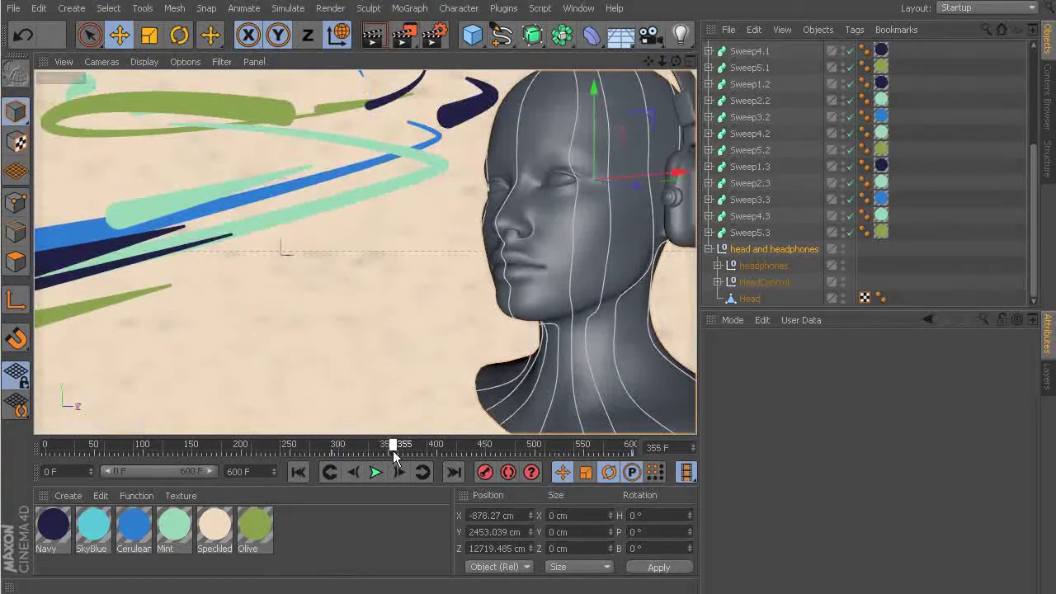
pyautogui.click(179, 34)
pyautogui.moveTo(600, 170); pyautogui.dragTo(564, 165)
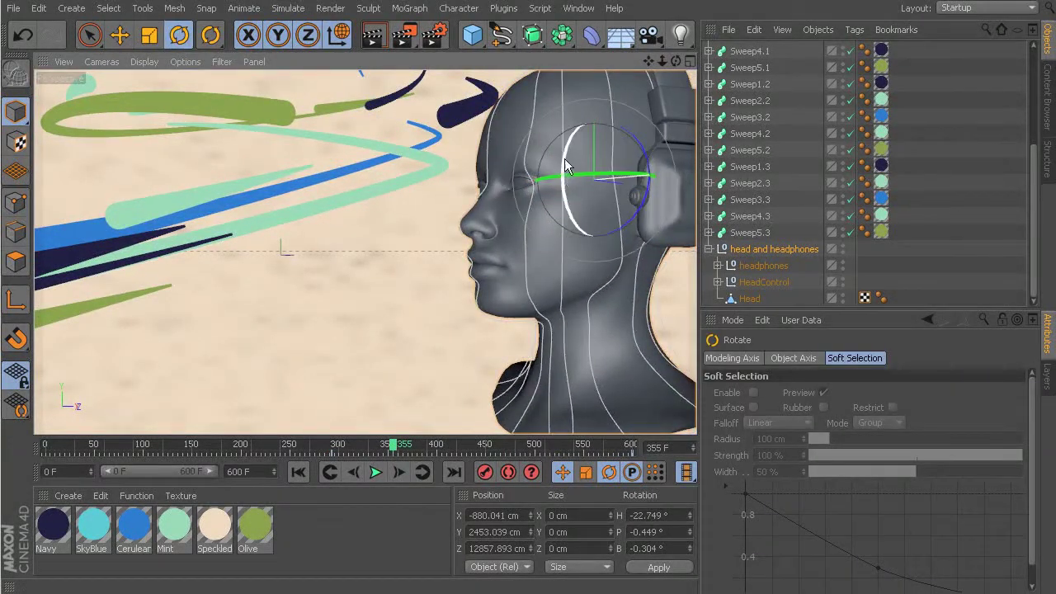
pyautogui.click(120, 35)
pyautogui.click(307, 34)
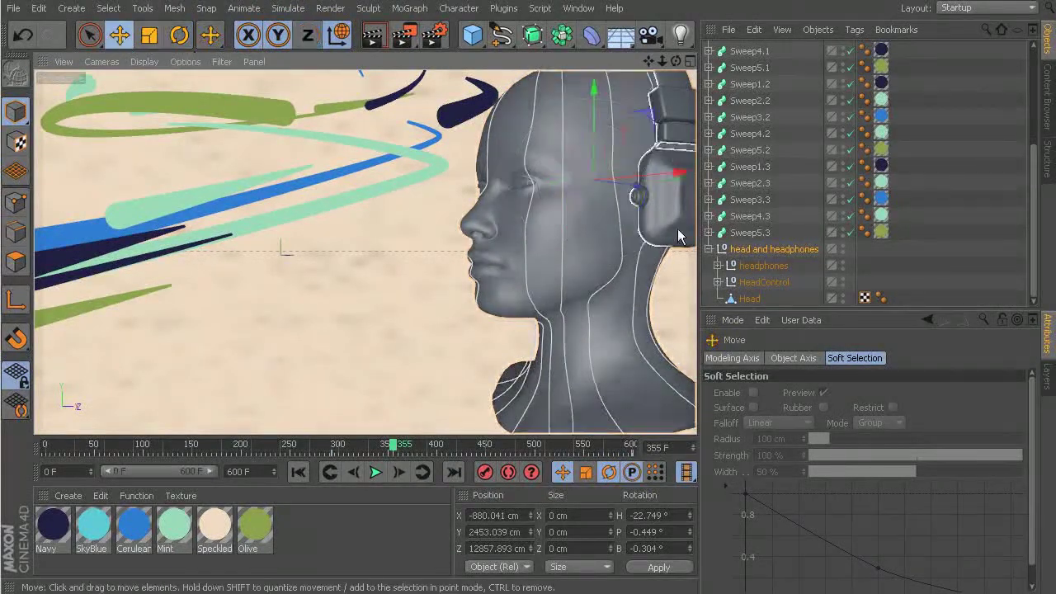
pyautogui.moveTo(656, 192); pyautogui.dragTo(620, 192)
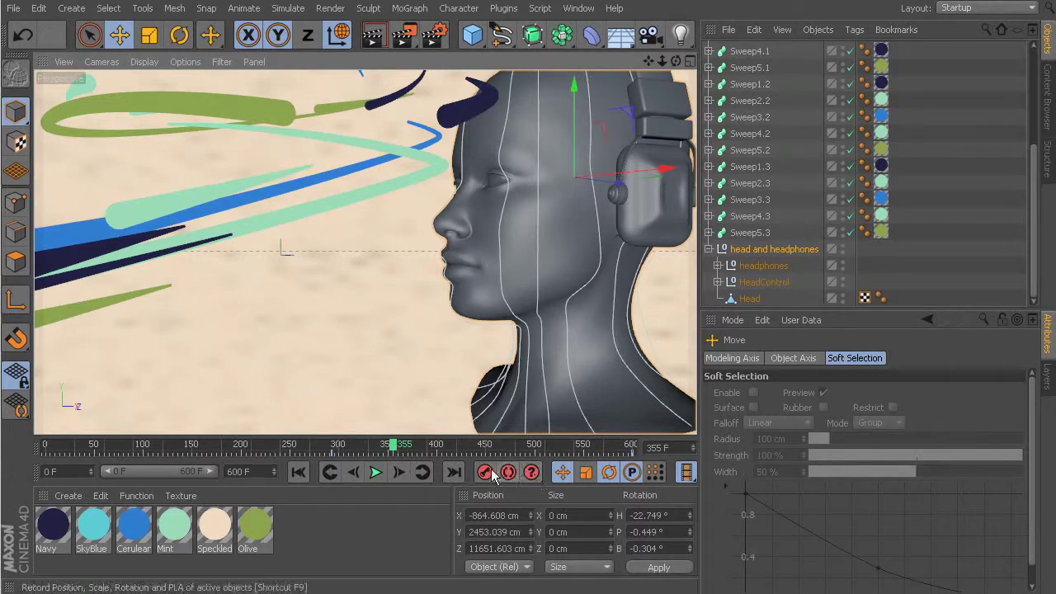
# Review the head's motion back to frame 292, and move the pose key from frame 355 onto frame 292
pyautogui.moveTo(402, 448); pyautogui.dragTo(332, 449)
pyautogui.moveTo(436, 450); pyautogui.dragTo(340, 460)
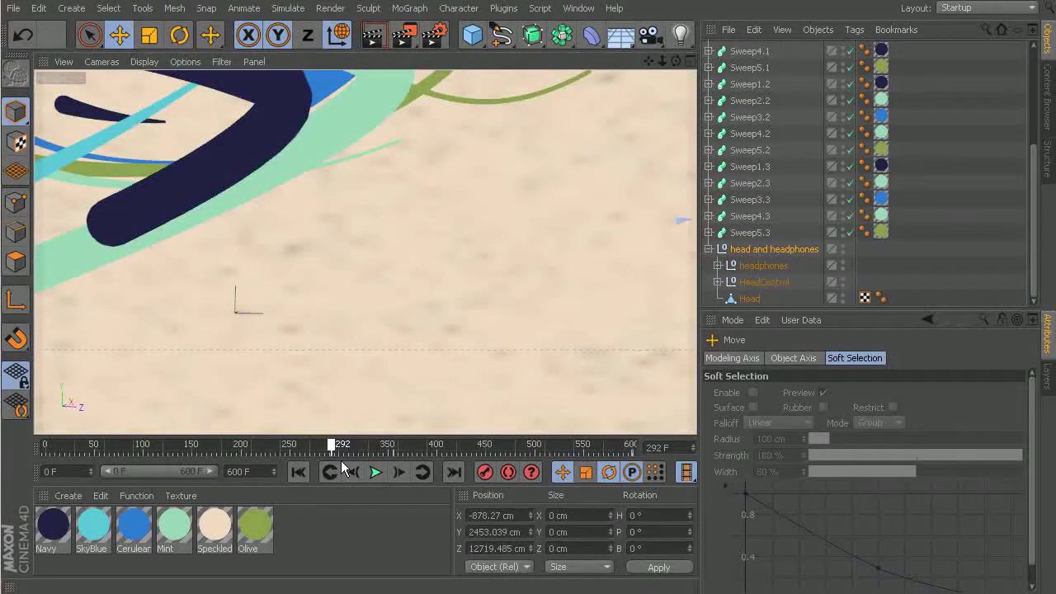
pyautogui.click(401, 453)
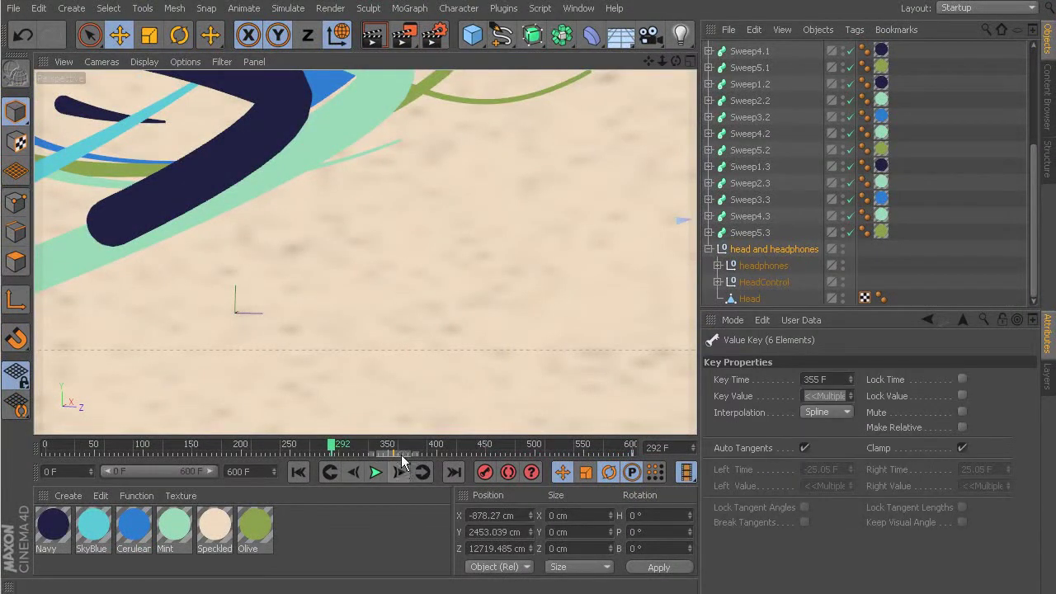
pyautogui.moveTo(389, 458); pyautogui.dragTo(360, 464)
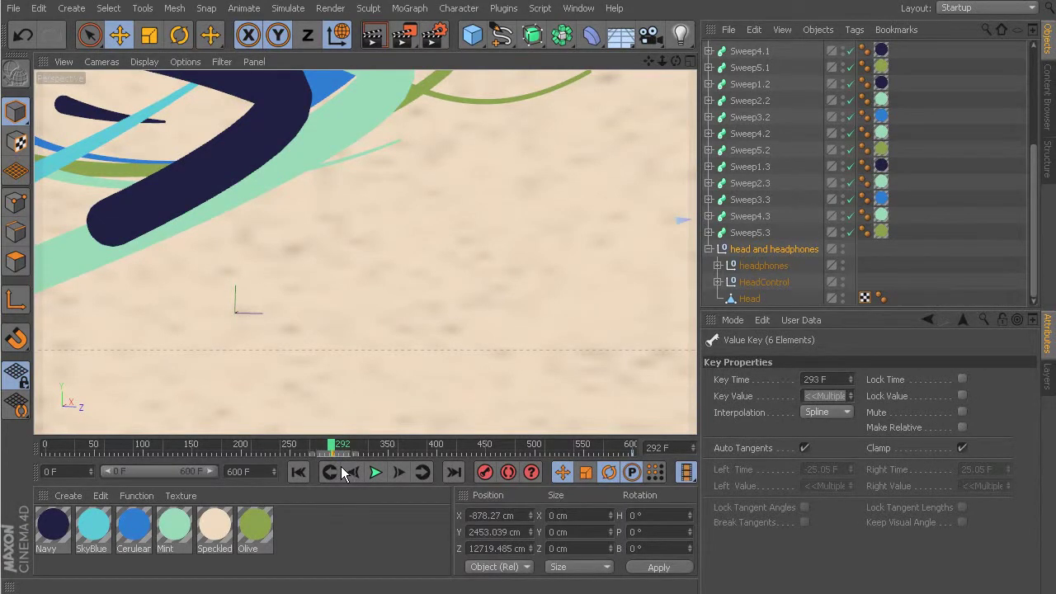
pyautogui.click(340, 466)
pyautogui.click(341, 466)
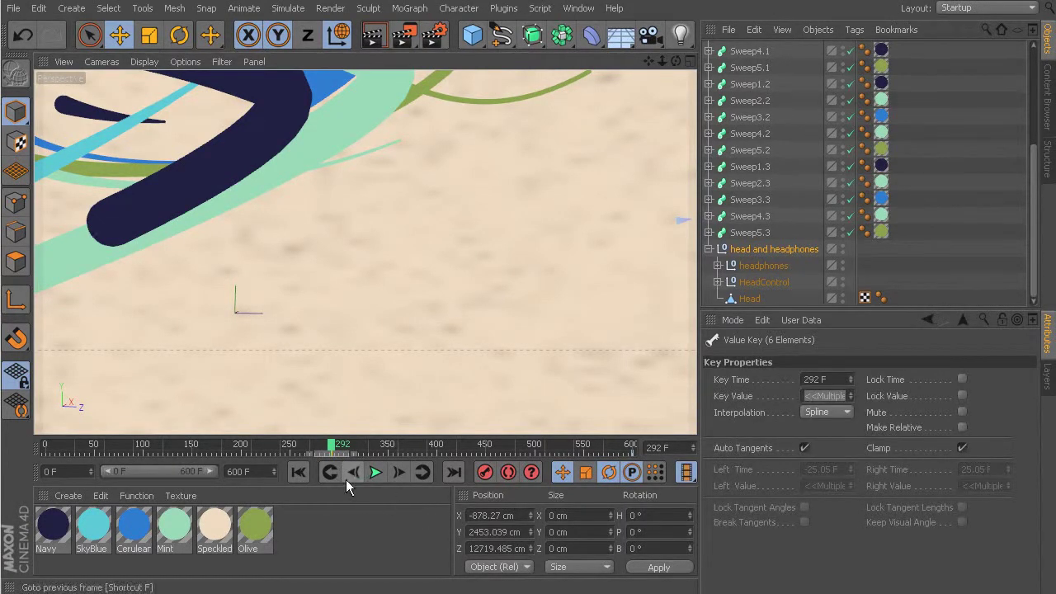
# Inspect the keys around frame 292, shift the pose key to frame 284 and review the resulting head motion
pyautogui.moveTo(213, 473); pyautogui.dragTo(163, 470)
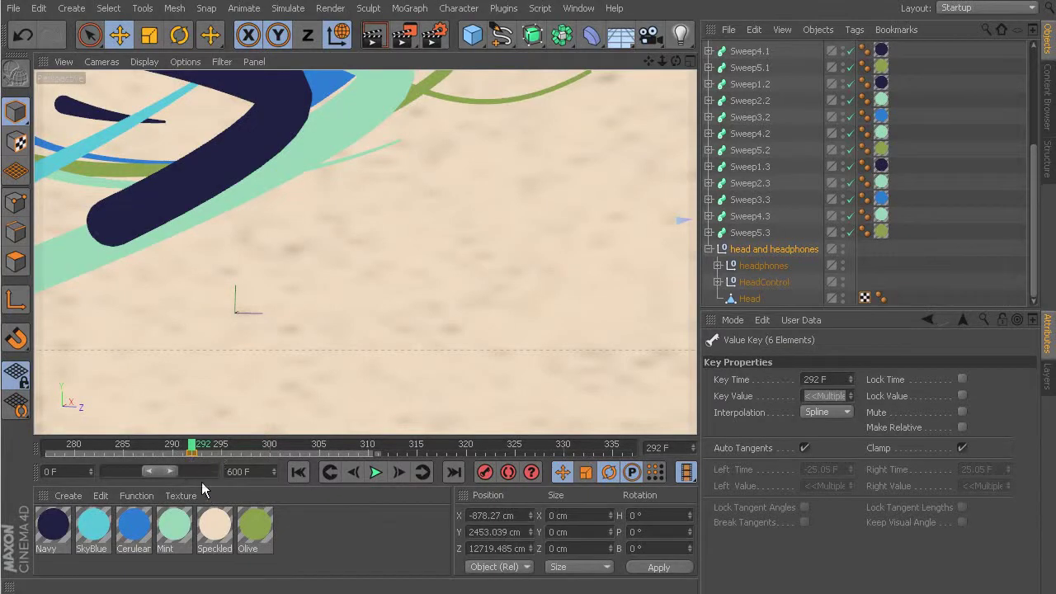
pyautogui.moveTo(172, 478); pyautogui.dragTo(216, 475)
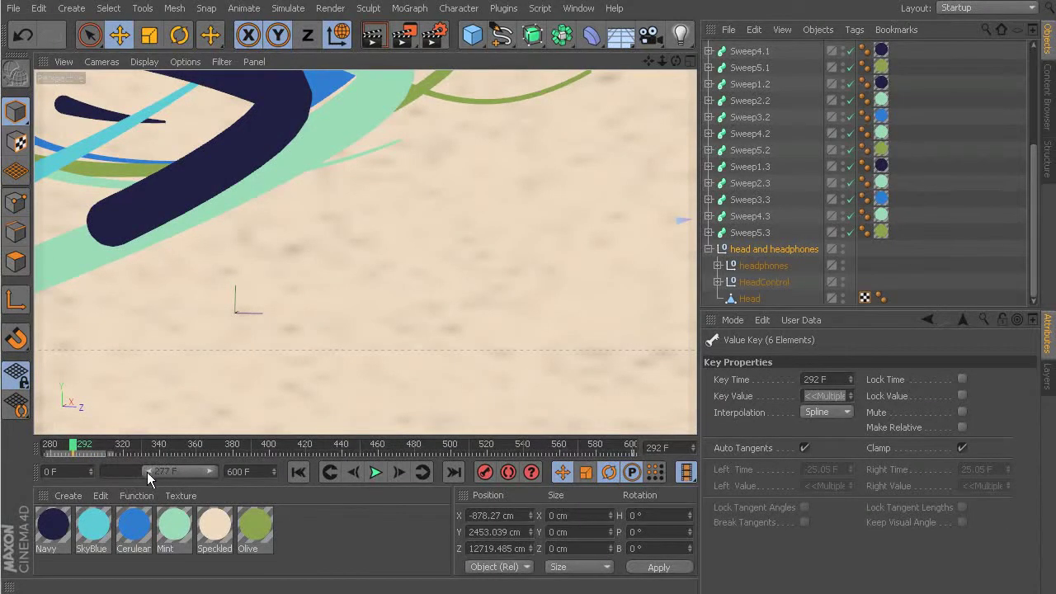
pyautogui.moveTo(150, 477); pyautogui.dragTo(67, 476)
pyautogui.moveTo(245, 444)
pyautogui.mouseDown()
pyautogui.moveTo(284, 452)
pyautogui.moveTo(382, 505)
pyautogui.moveTo(505, 520)
pyautogui.moveTo(311, 491)
pyautogui.moveTo(383, 515)
pyautogui.moveTo(328, 503)
pyautogui.moveTo(362, 514)
pyautogui.moveTo(436, 521)
pyautogui.moveTo(333, 516)
pyautogui.mouseUp()
pyautogui.moveTo(330, 451)
pyautogui.mouseDown()
pyautogui.moveTo(313, 450)
pyautogui.moveTo(357, 464)
pyautogui.moveTo(381, 459)
pyautogui.moveTo(323, 446)
pyautogui.mouseUp()
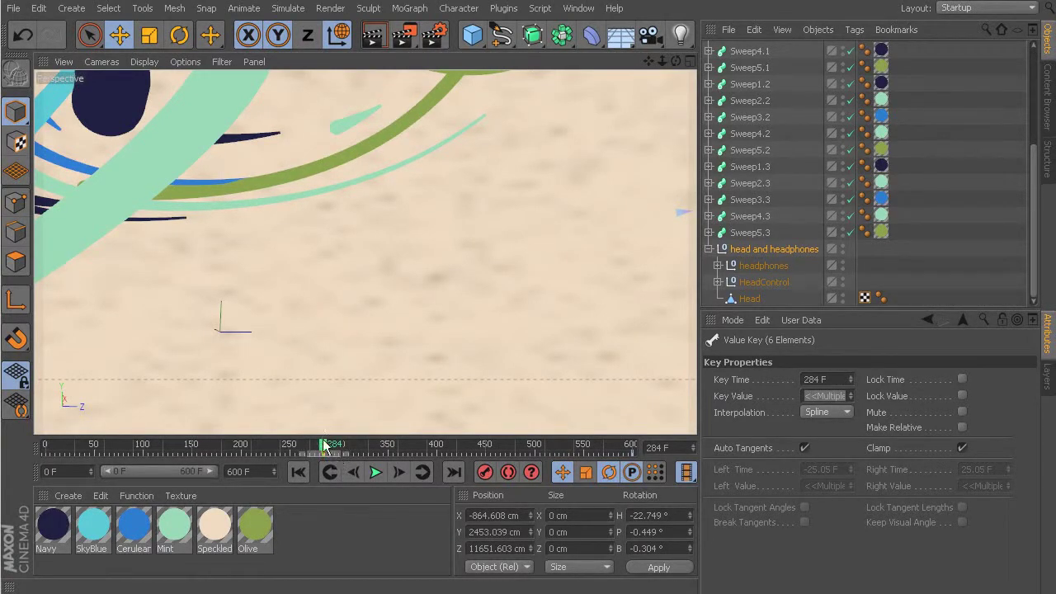
pyautogui.click(365, 470)
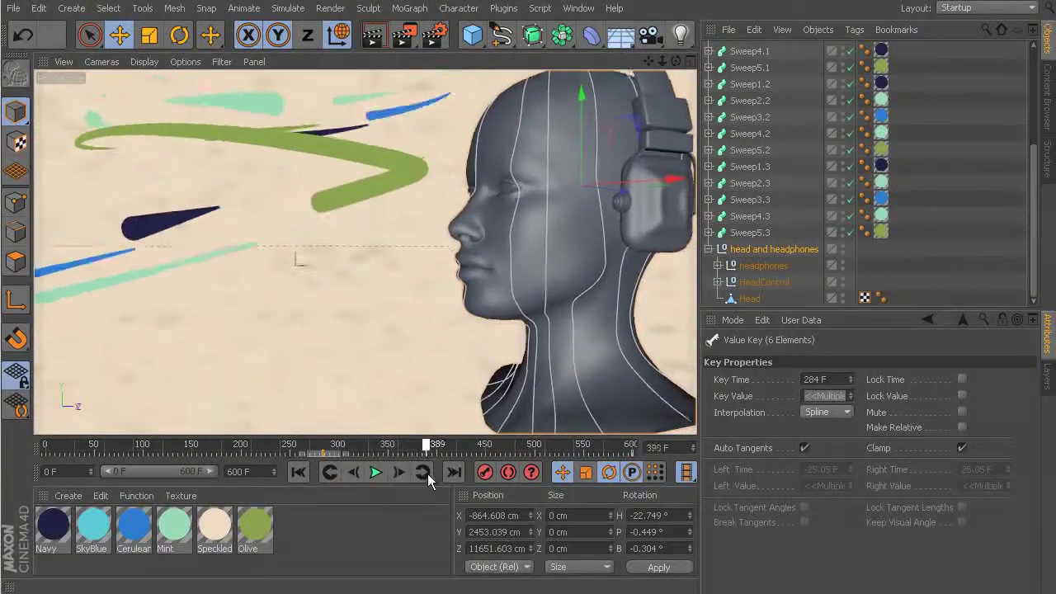
pyautogui.click(353, 472)
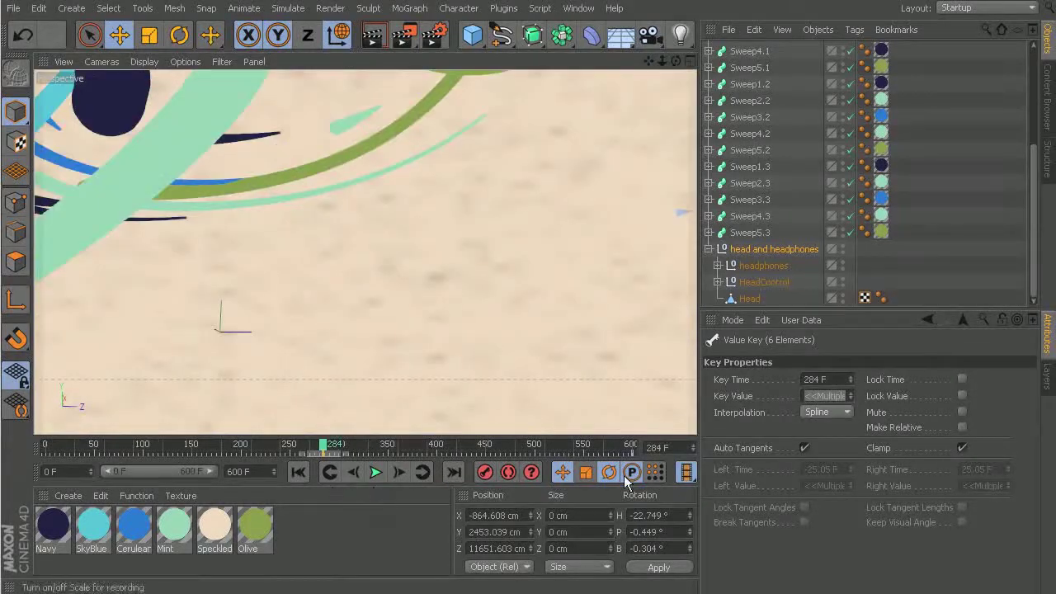
# At frame 284, lower the head and headphones null to a Y position of 900 cm and keyframe that value
pyautogui.click(784, 250)
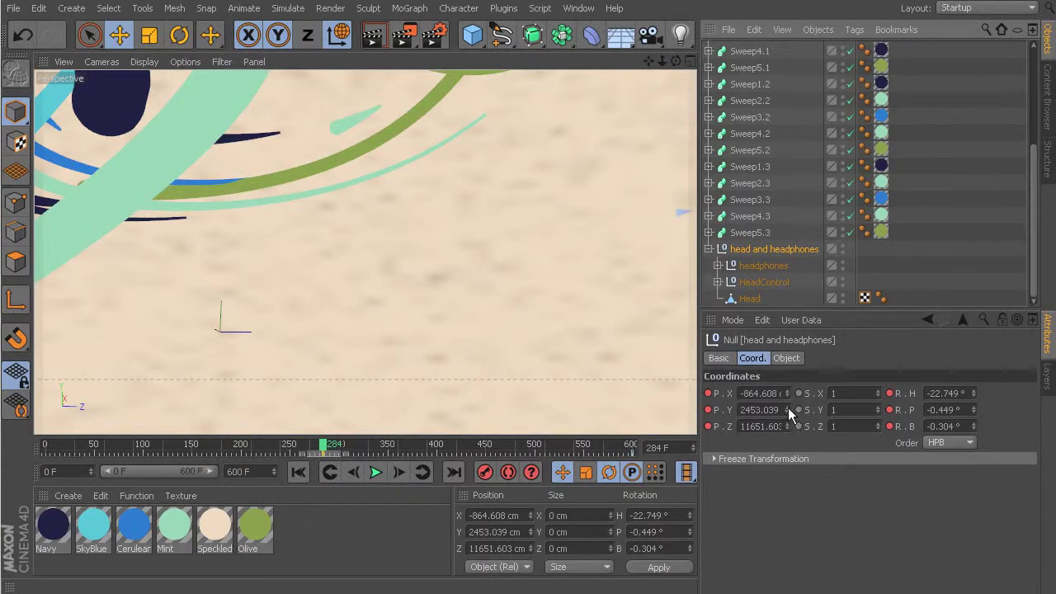
pyautogui.moveTo(787, 410); pyautogui.dragTo(787, 416)
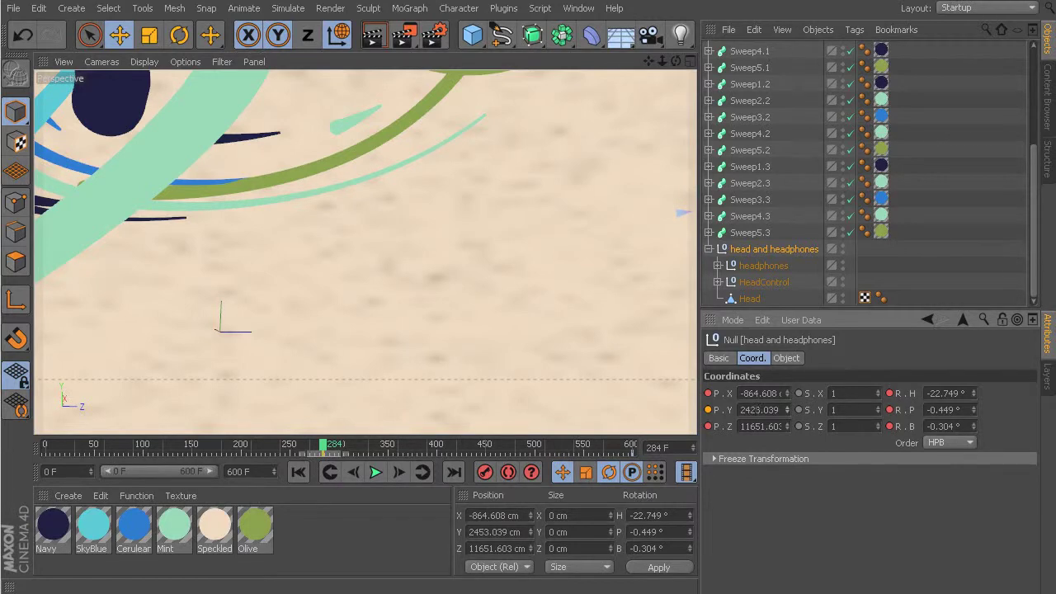
pyautogui.moveTo(787, 415); pyautogui.dragTo(787, 417)
pyautogui.moveTo(326, 446); pyautogui.dragTo(376, 452)
pyautogui.moveTo(788, 406)
pyautogui.mouseDown()
pyautogui.moveTo(788, 439)
pyautogui.moveTo(786, 407)
pyautogui.mouseUp()
pyautogui.moveTo(375, 446); pyautogui.dragTo(332, 463)
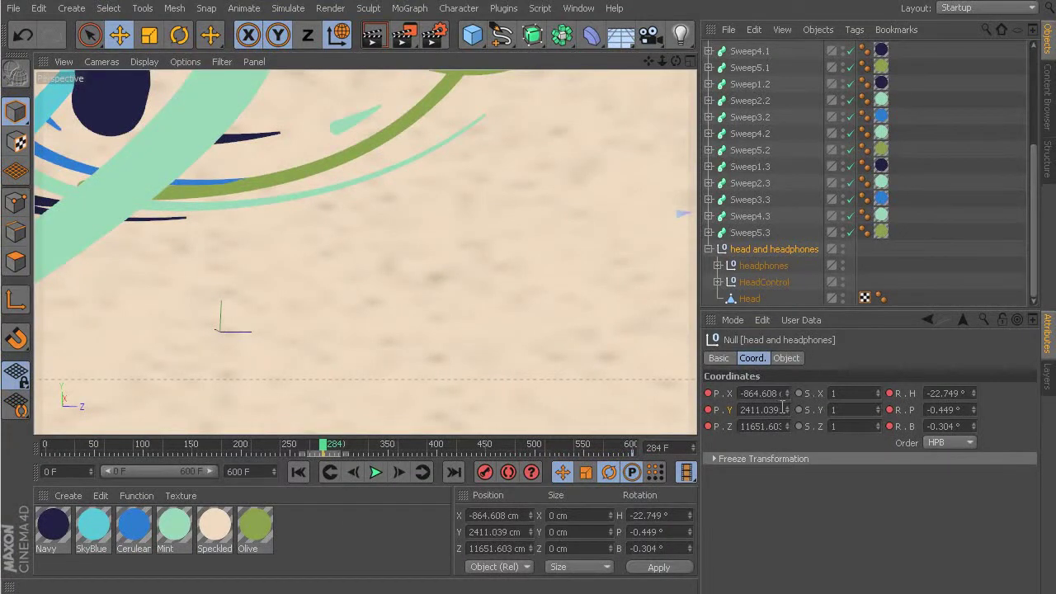
pyautogui.write('900')
pyautogui.press('Return')
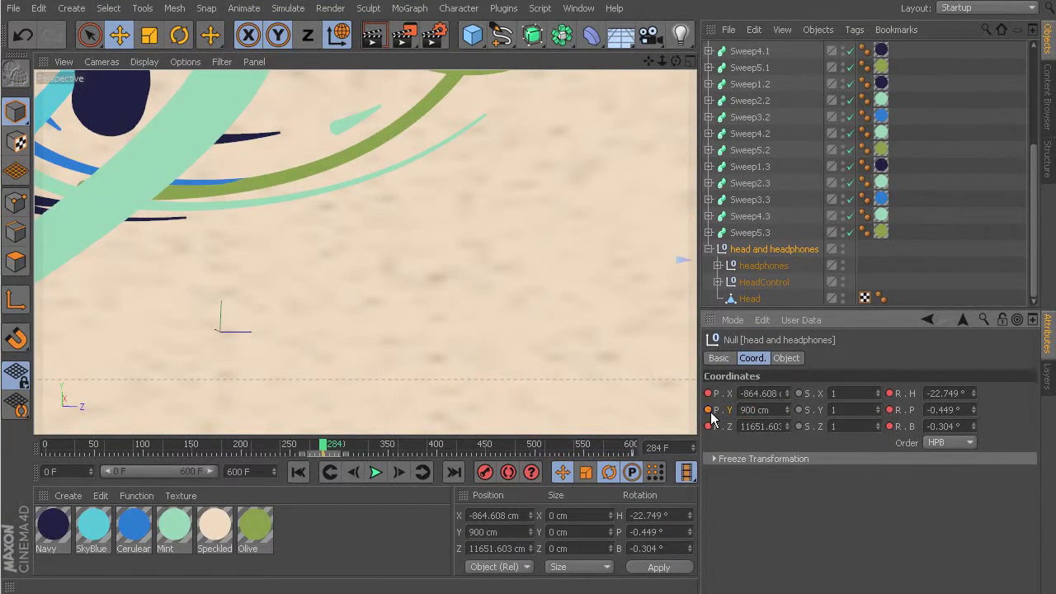
# At frame 600, raise the head and headphones null to about Y 3214 cm and keyframe its Y position
pyautogui.moveTo(326, 450); pyautogui.dragTo(651, 565)
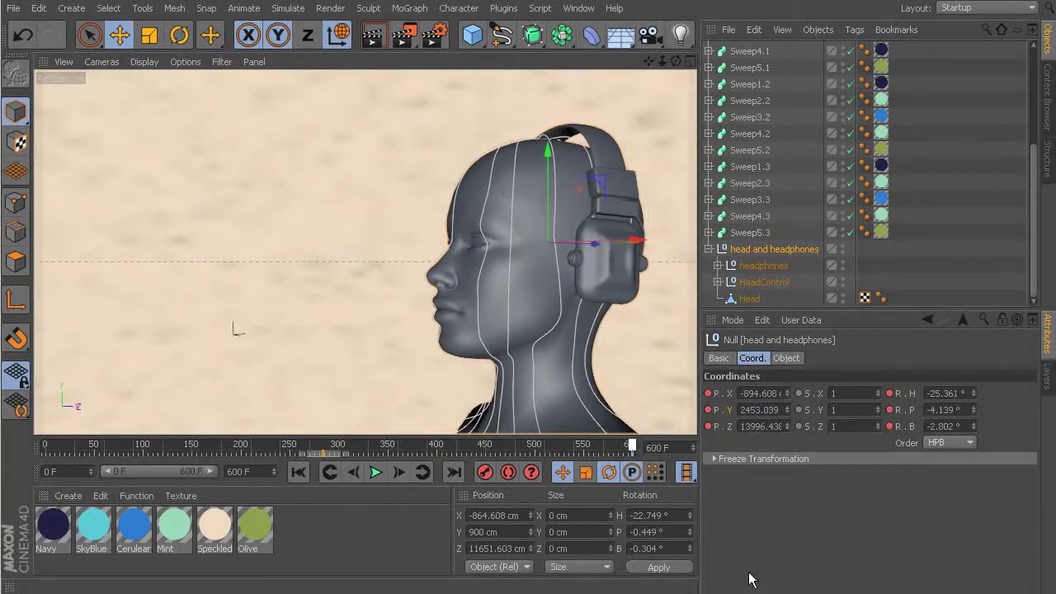
pyautogui.click(606, 447)
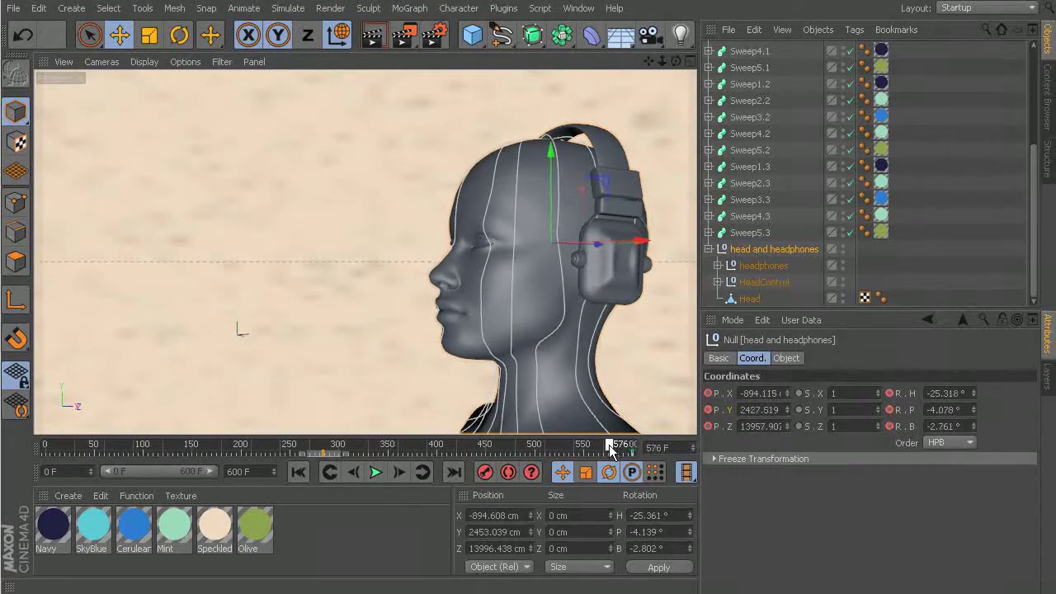
pyautogui.moveTo(605, 449); pyautogui.dragTo(632, 447)
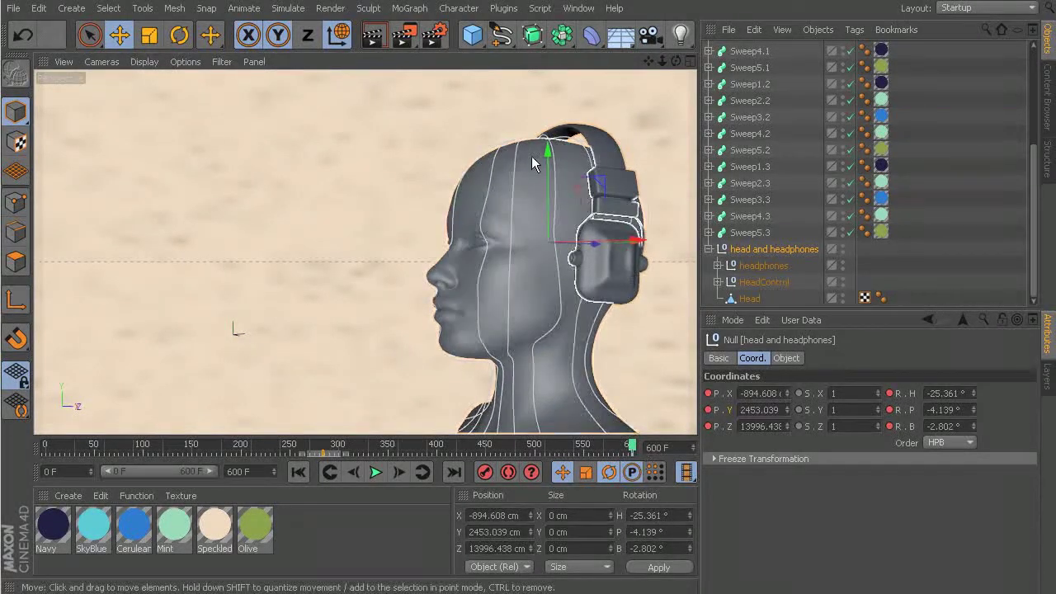
pyautogui.moveTo(549, 154); pyautogui.dragTo(554, 131)
pyautogui.click(708, 410)
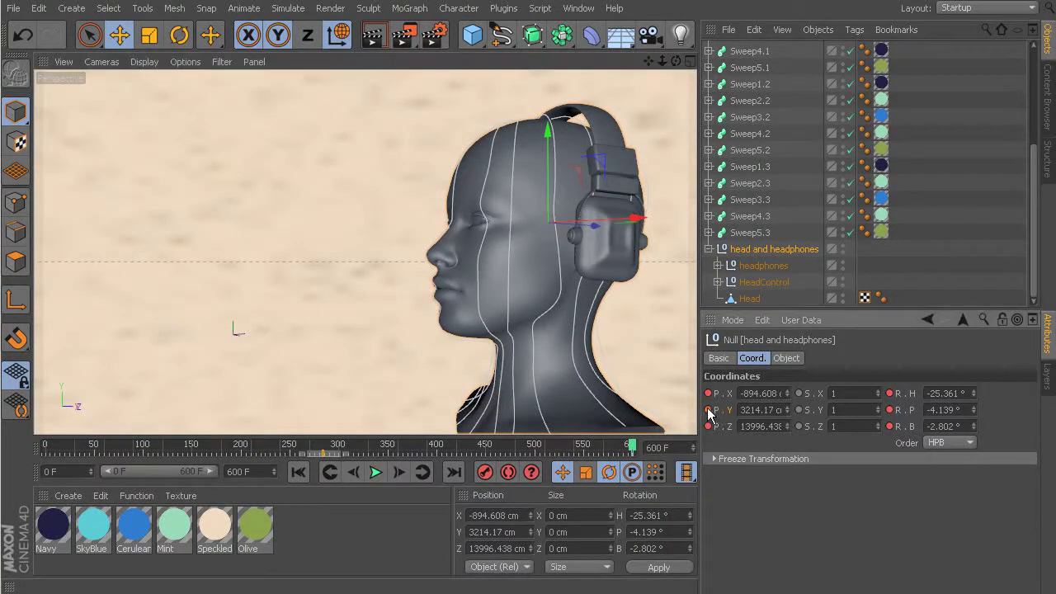
pyautogui.moveTo(643, 448)
pyautogui.mouseDown()
pyautogui.moveTo(126, 468)
pyautogui.moveTo(242, 509)
pyautogui.moveTo(436, 556)
pyautogui.moveTo(639, 567)
pyautogui.moveTo(156, 566)
pyautogui.moveTo(413, 577)
pyautogui.moveTo(639, 567)
pyautogui.mouseUp()
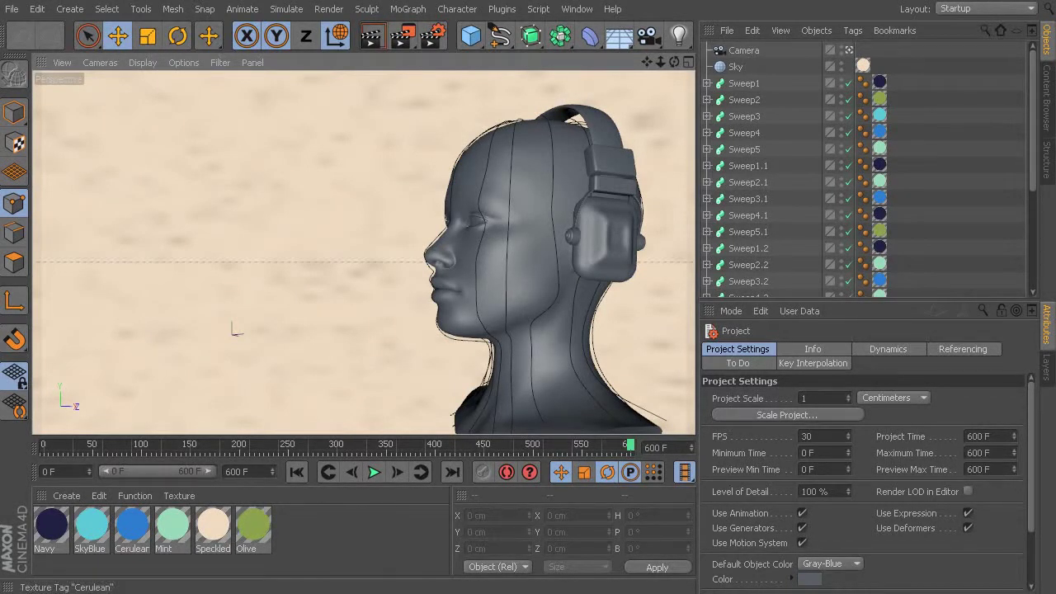
# Expand the HeadControl null and identify which head outlines its Spline and Spline.1 objects trace
pyautogui.moveTo(1032, 61); pyautogui.dragTo(1052, 180)
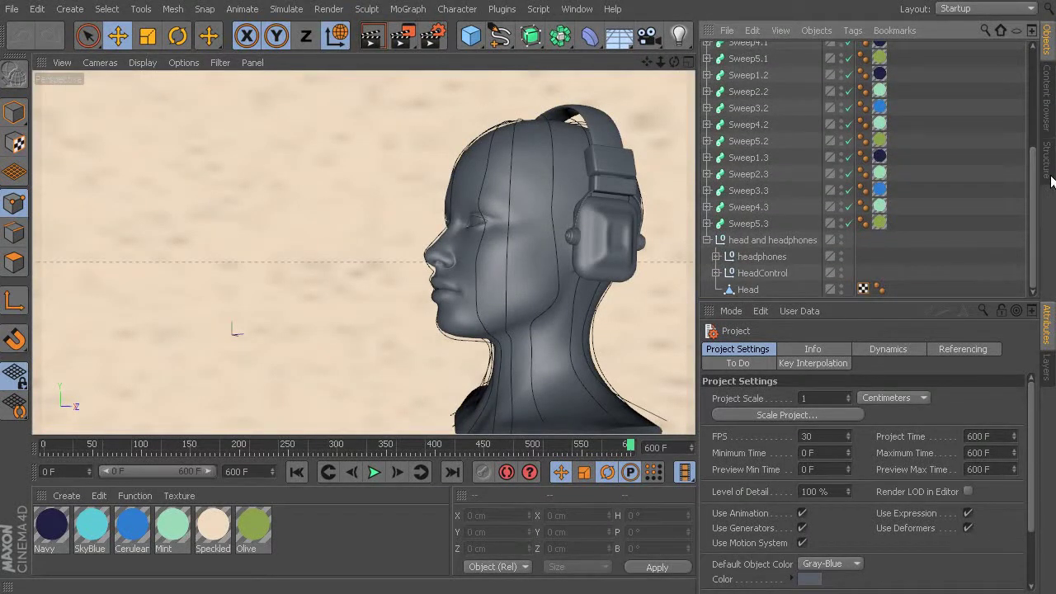
pyautogui.click(752, 272)
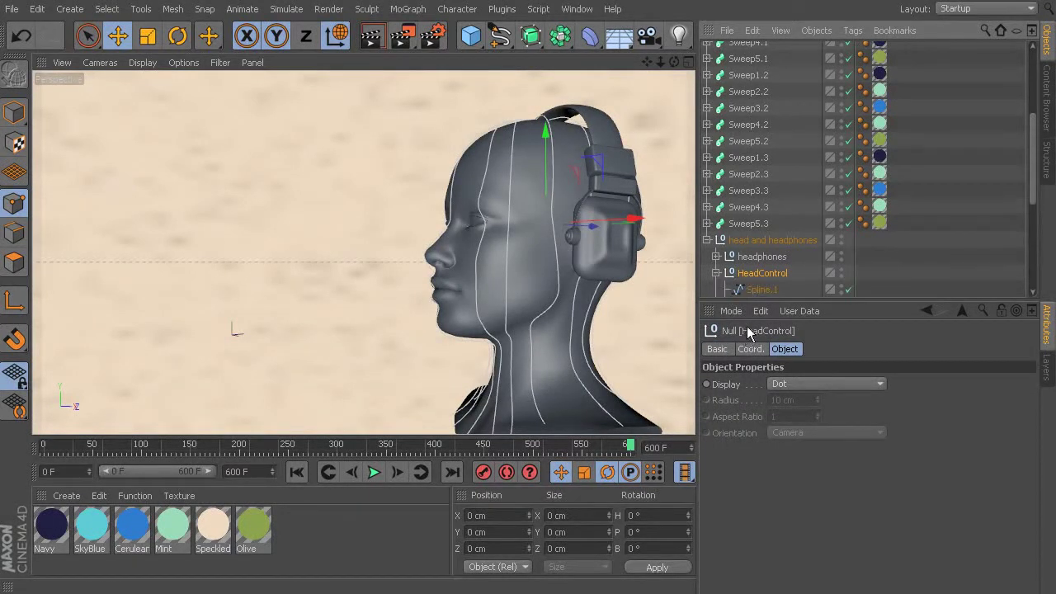
pyautogui.scroll(-5, 792, 239)
pyautogui.scroll(3, 799, 255)
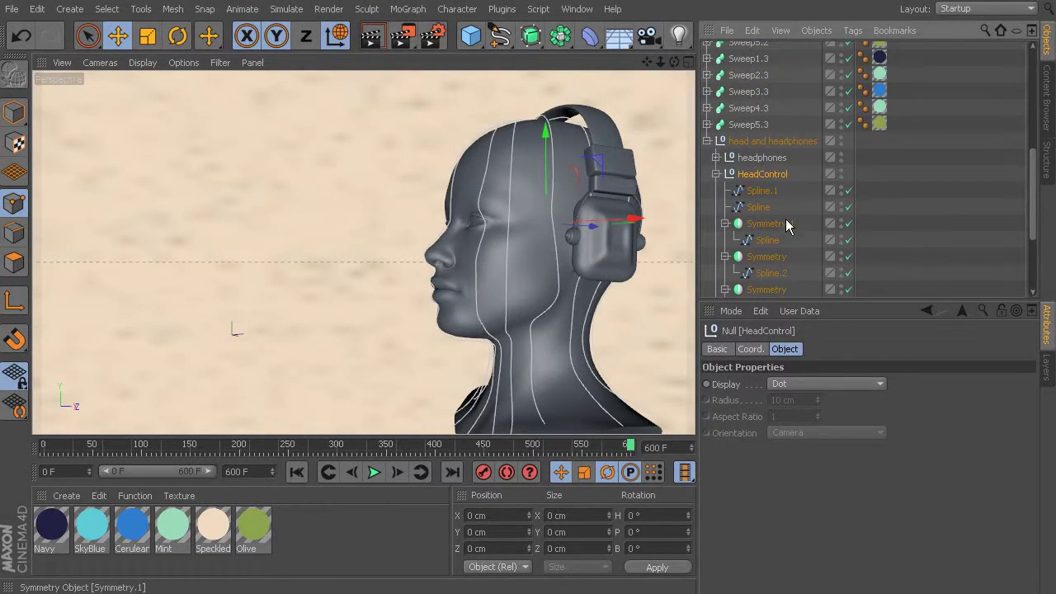
pyautogui.click(759, 207)
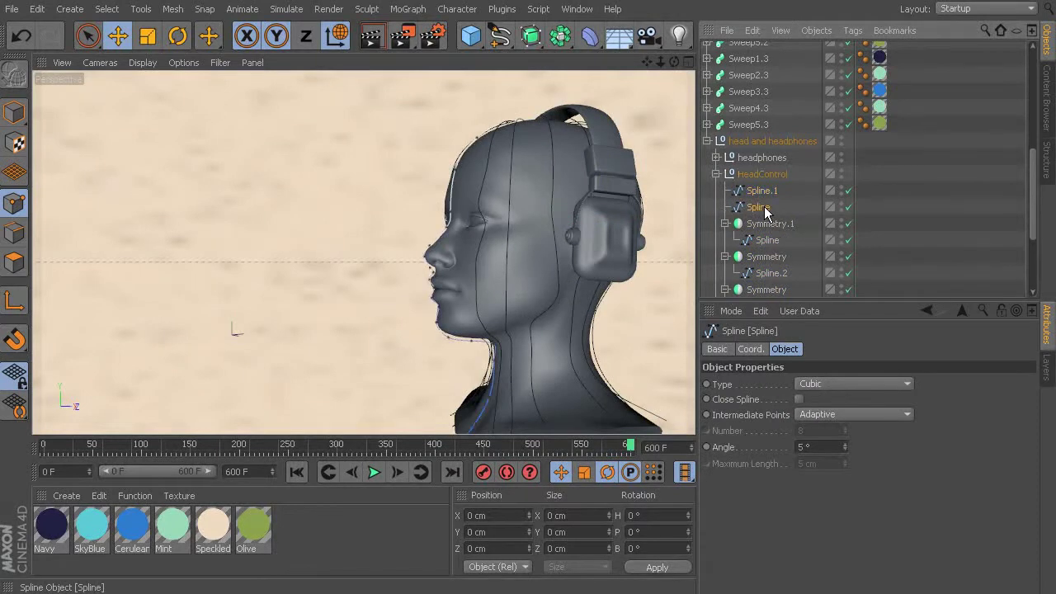
pyautogui.click(762, 193)
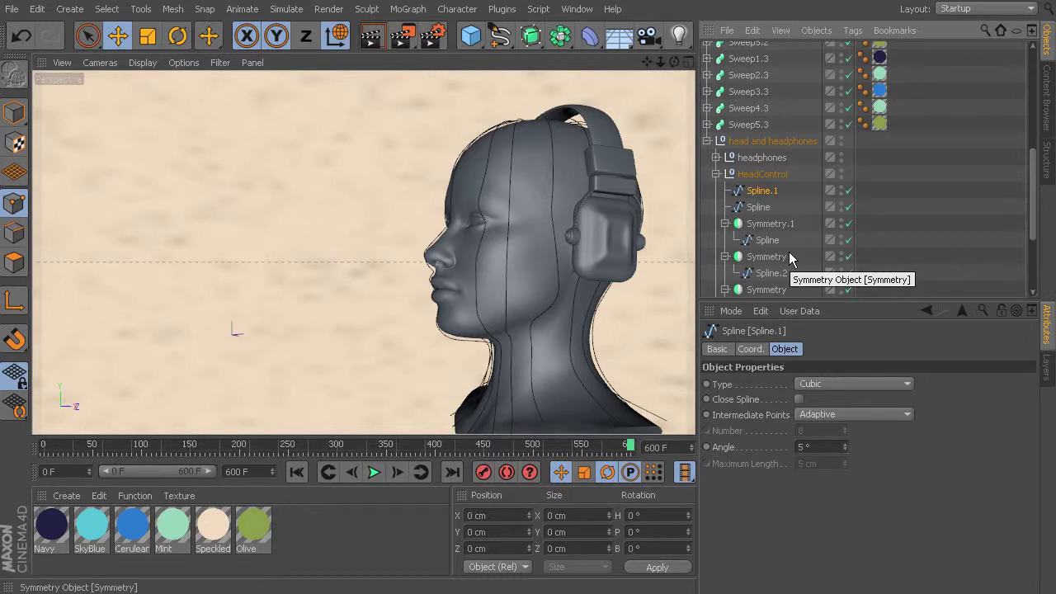
# Copy the Sweep5.3 object into the HeadControl null and rename the copy ProfileSweep
pyautogui.click(749, 125)
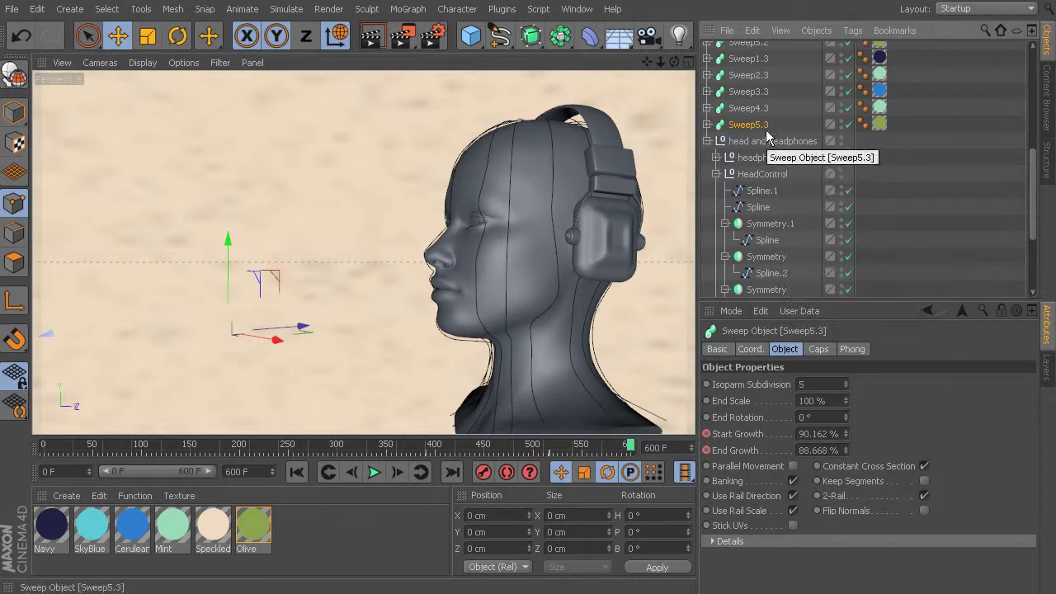
pyautogui.keyDown('ctrl'); pyautogui.moveTo(755, 126); pyautogui.dragTo(761, 189); pyautogui.keyUp('ctrl')
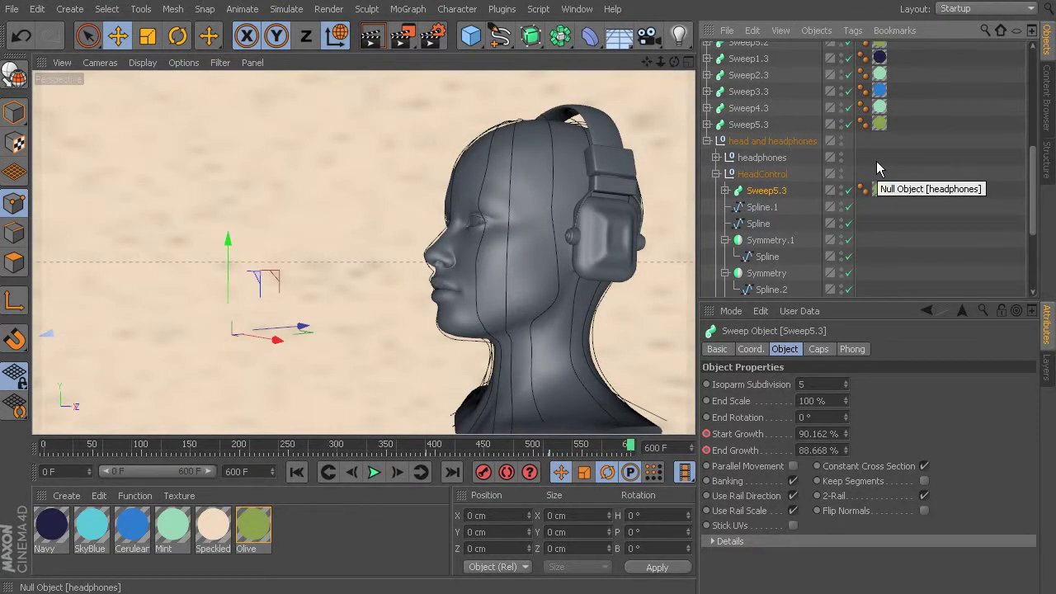
pyautogui.doubleClick(770, 190)
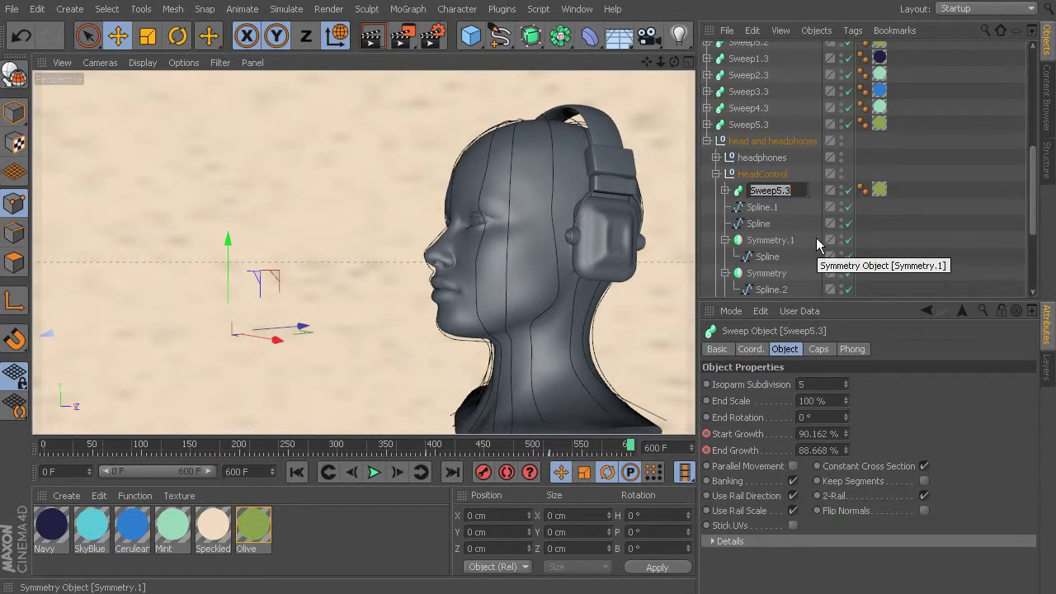
pyautogui.write('ProfileSweep')
pyautogui.press('Return')
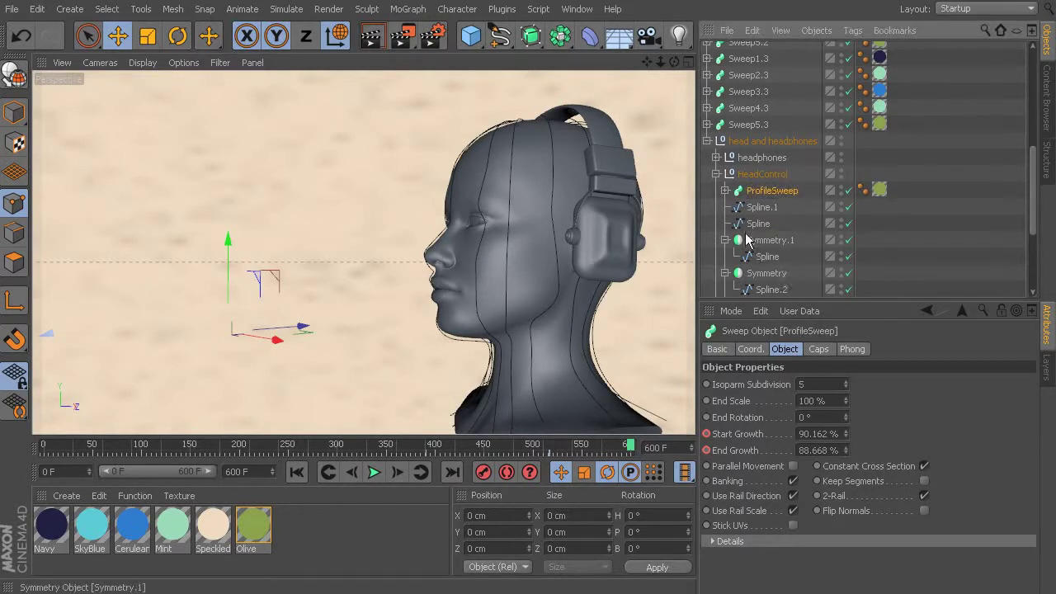
# Replace Spline5 inside ProfileSweep with the face profile Spline, placed below the Circle
pyautogui.click(752, 224)
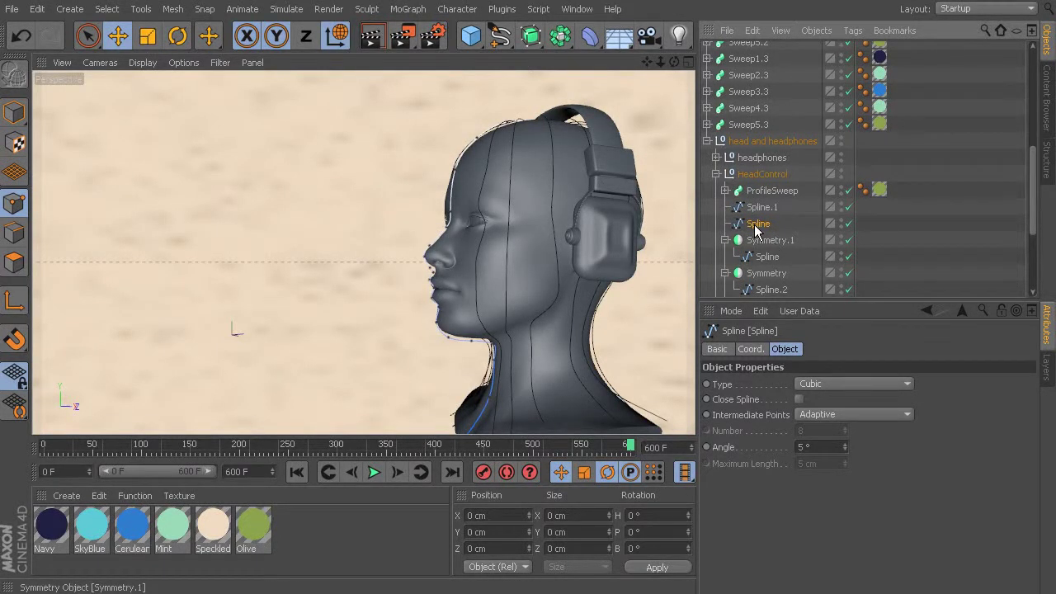
pyautogui.click(725, 190)
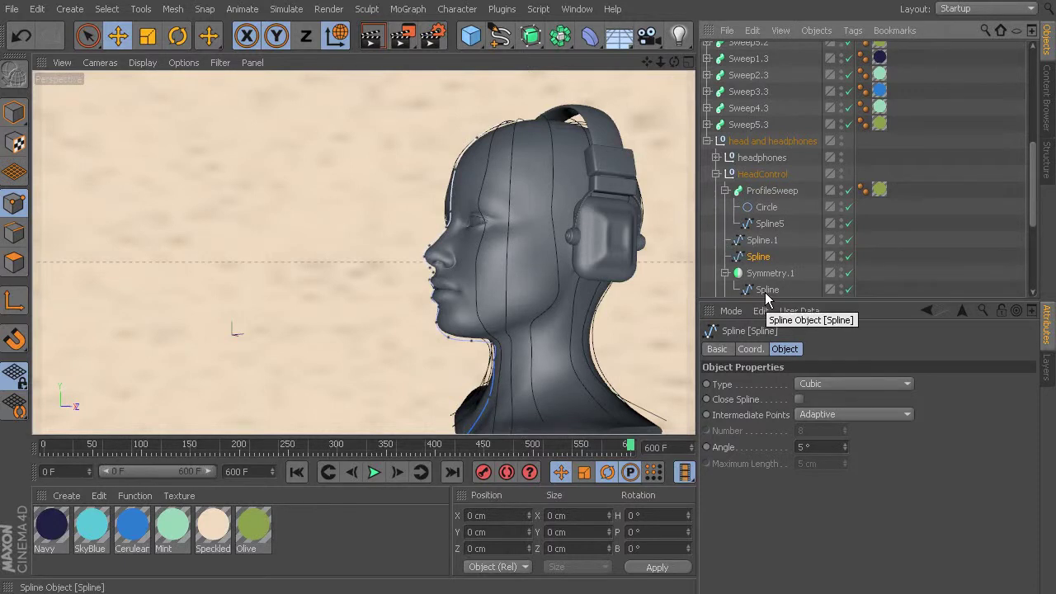
pyautogui.click(769, 223)
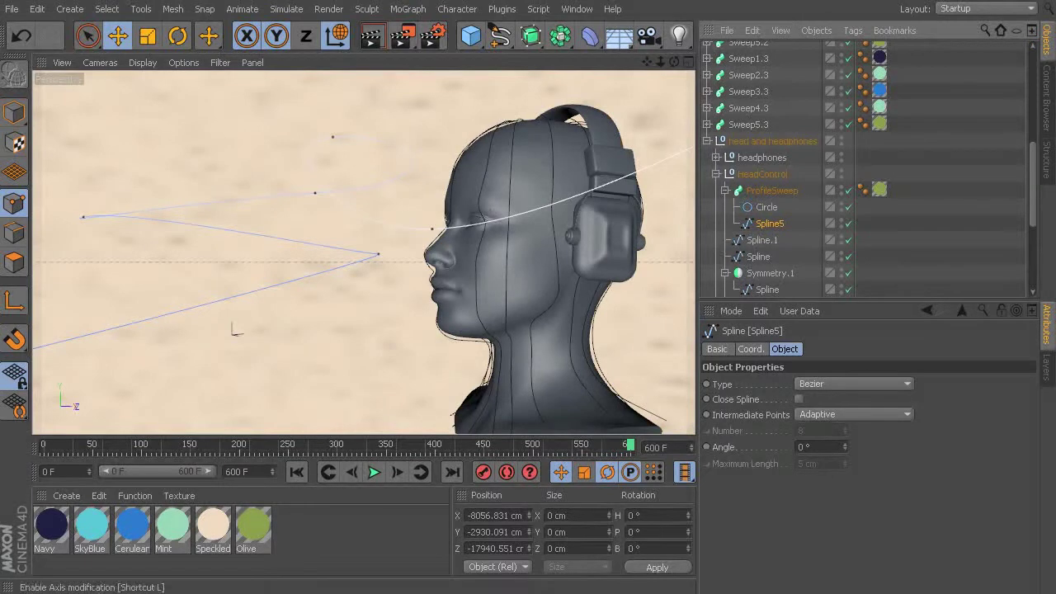
pyautogui.click(758, 257)
pyautogui.click(780, 228)
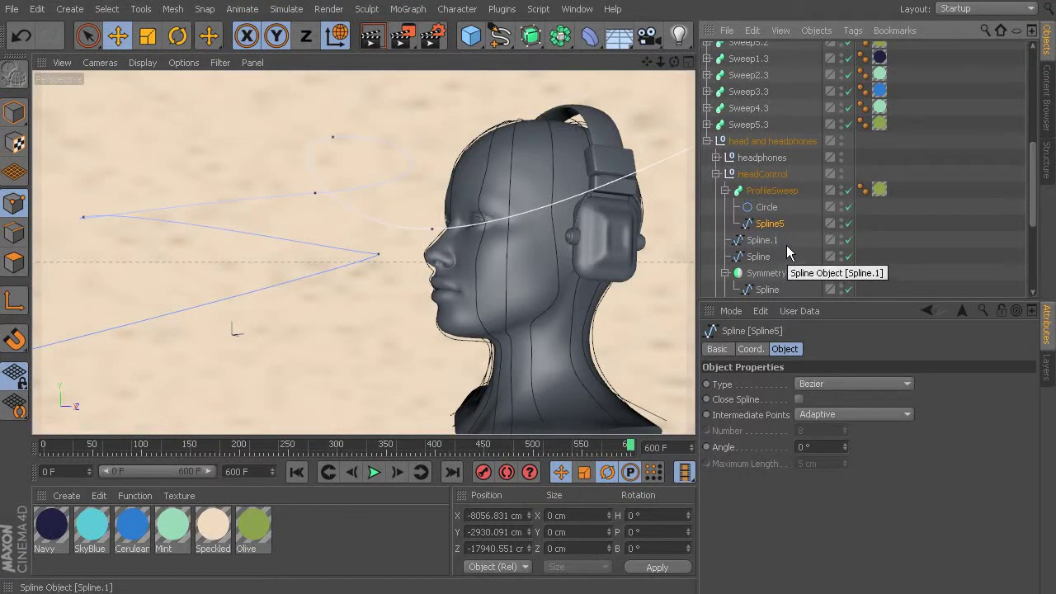
pyautogui.press('Delete')
pyautogui.moveTo(757, 240); pyautogui.dragTo(794, 220)
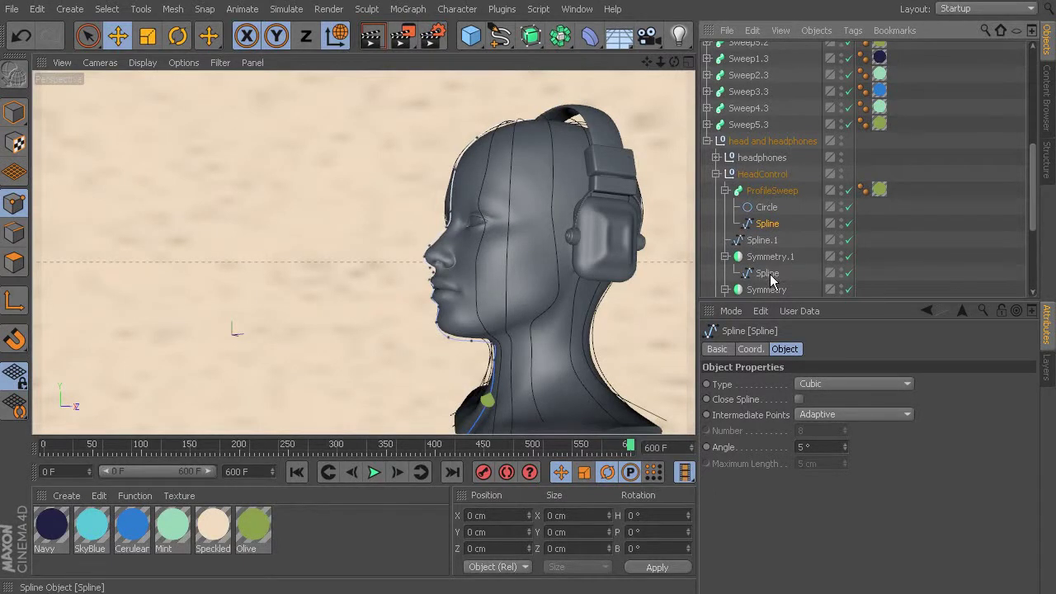
pyautogui.click(766, 207)
pyautogui.click(766, 224)
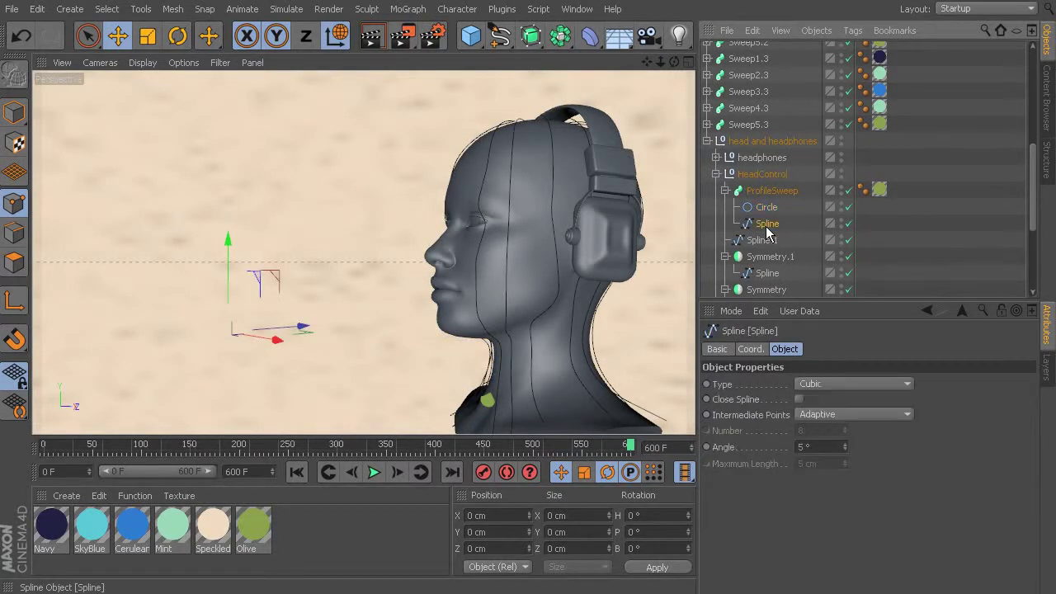
# Check the stroke's growth on the timeline and delete the Start Growth and End Growth animation tracks of ProfileSweep
pyautogui.moveTo(629, 447); pyautogui.dragTo(505, 446)
pyautogui.moveTo(476, 440); pyautogui.dragTo(374, 408)
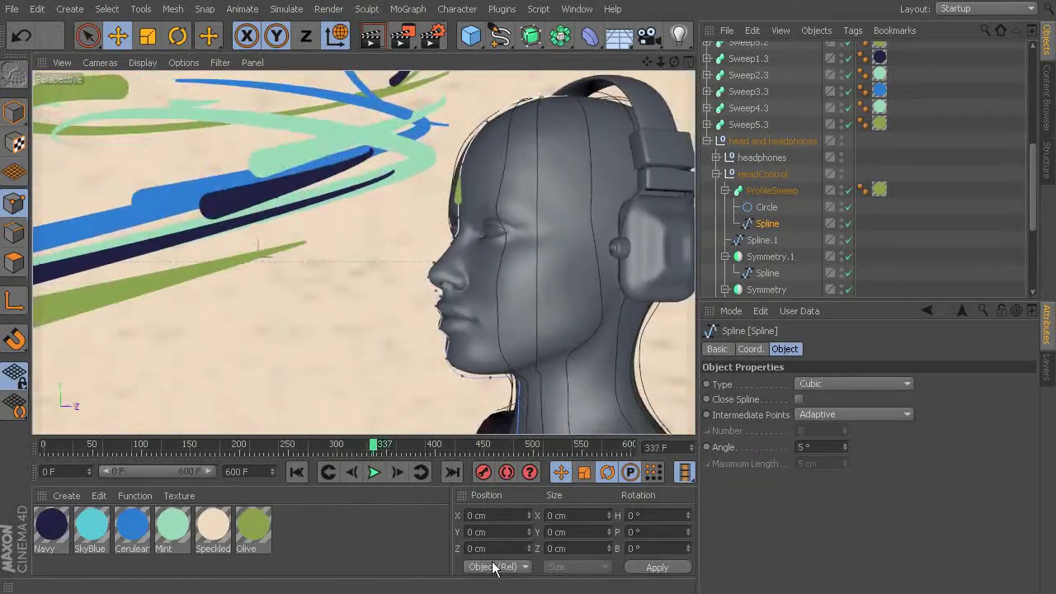
pyautogui.click(775, 190)
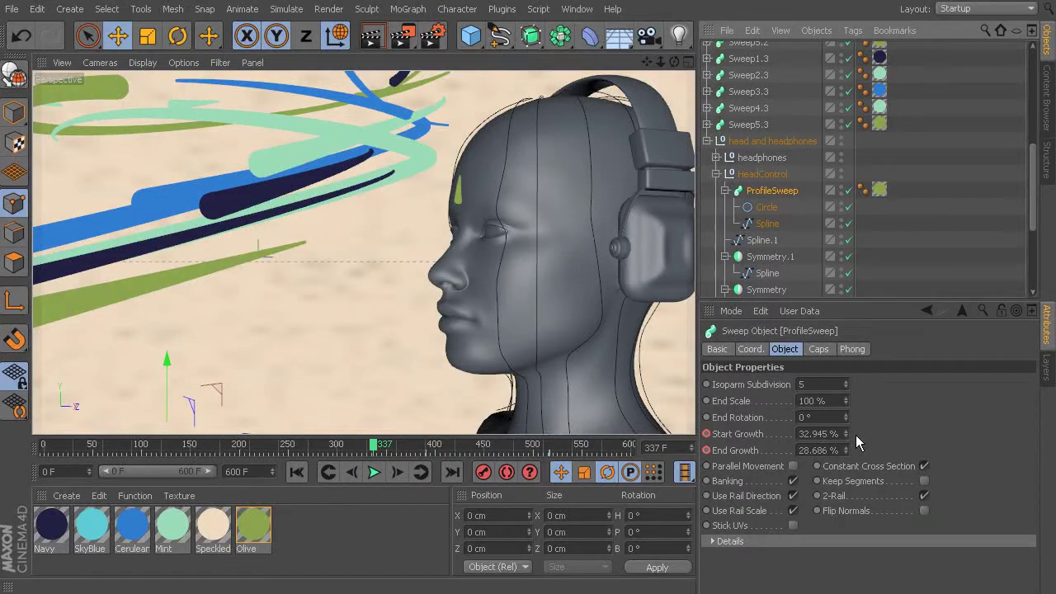
pyautogui.moveTo(410, 453); pyautogui.dragTo(426, 477)
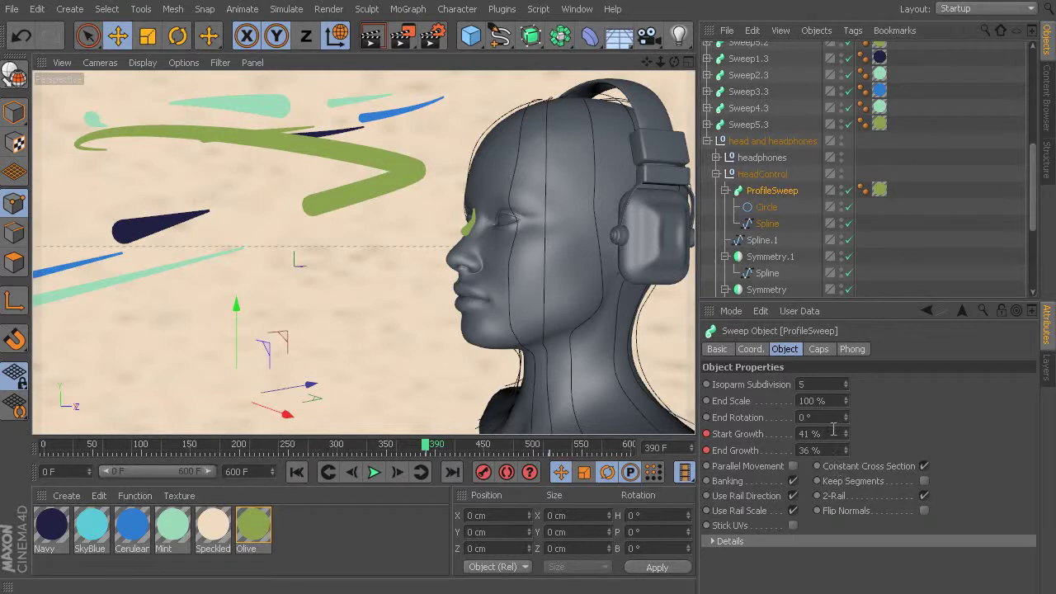
pyautogui.rightClick(707, 438)
pyautogui.moveTo(742, 446)
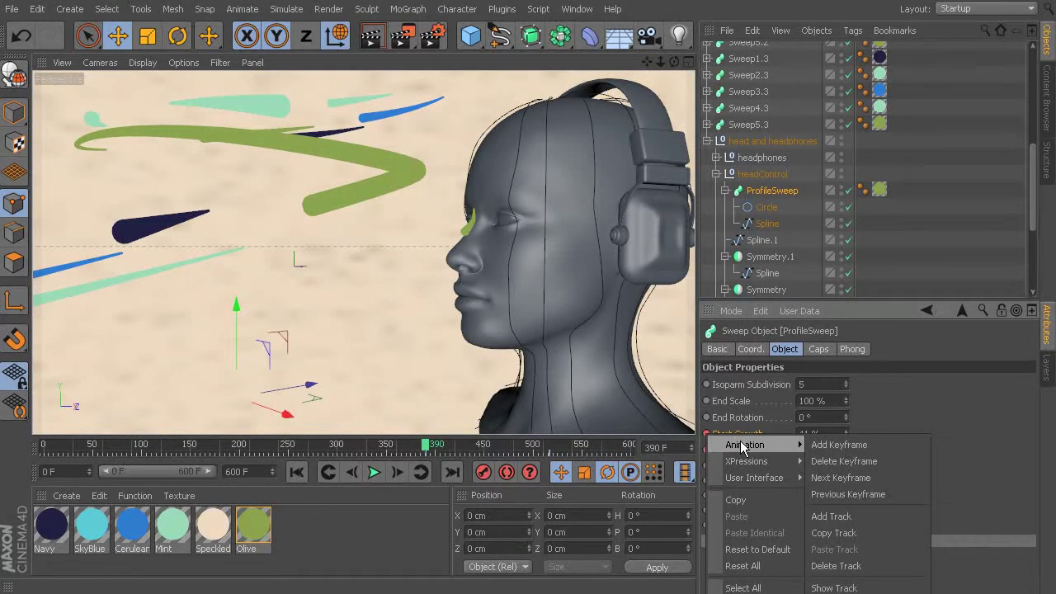
pyautogui.click(835, 566)
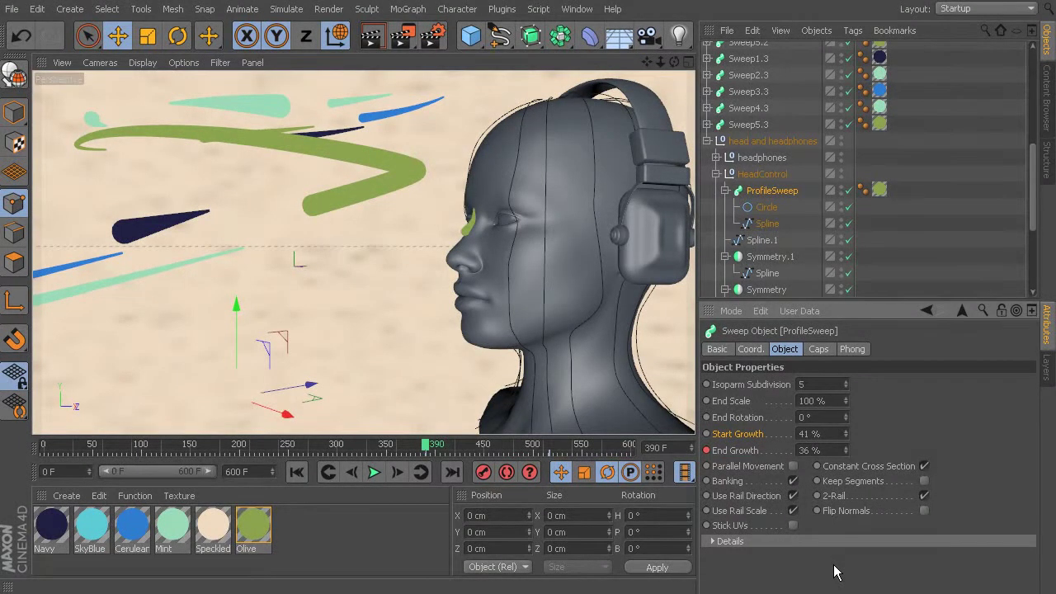
pyautogui.rightClick(706, 452)
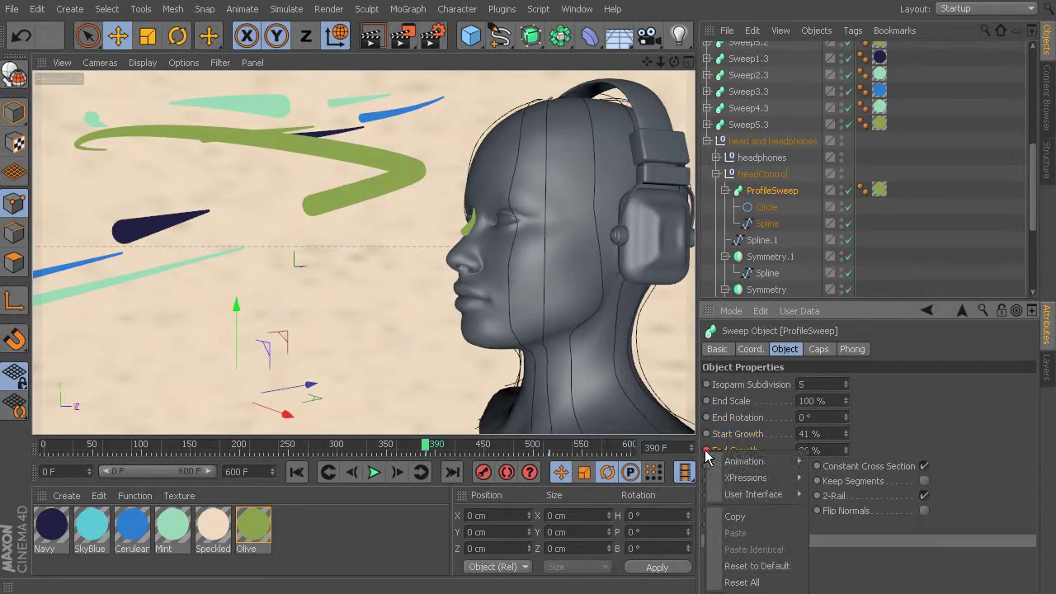
pyautogui.moveTo(746, 462)
pyautogui.click(838, 581)
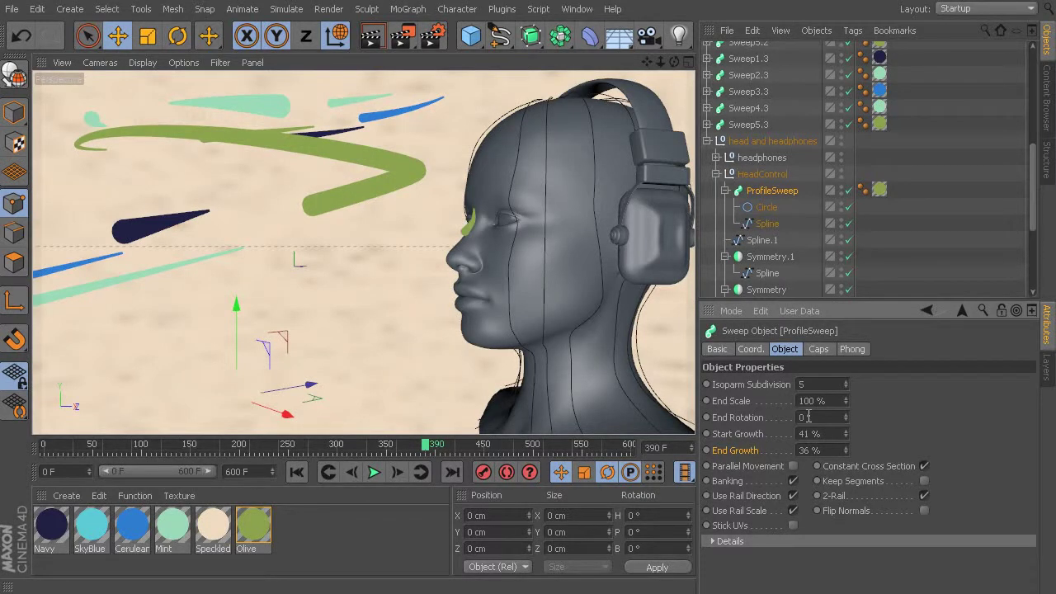
# Set ProfileSweep's Start Growth and End Growth to 0% and keyframe the Start Growth at frame 217
pyautogui.moveTo(844, 433); pyautogui.dragTo(825, 455)
pyautogui.moveTo(420, 446); pyautogui.dragTo(353, 467)
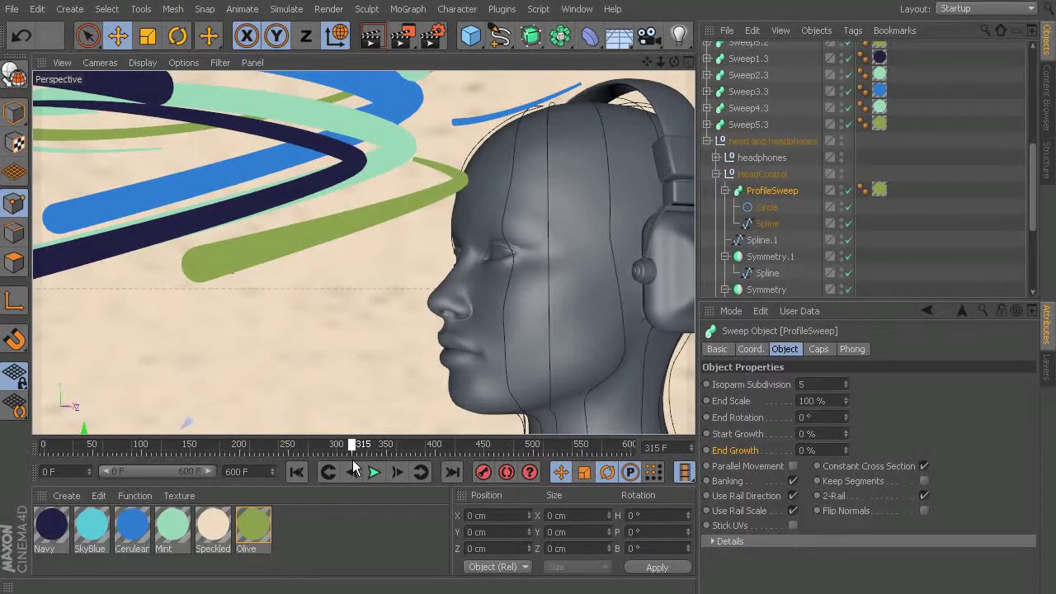
pyautogui.moveTo(352, 457); pyautogui.dragTo(256, 469)
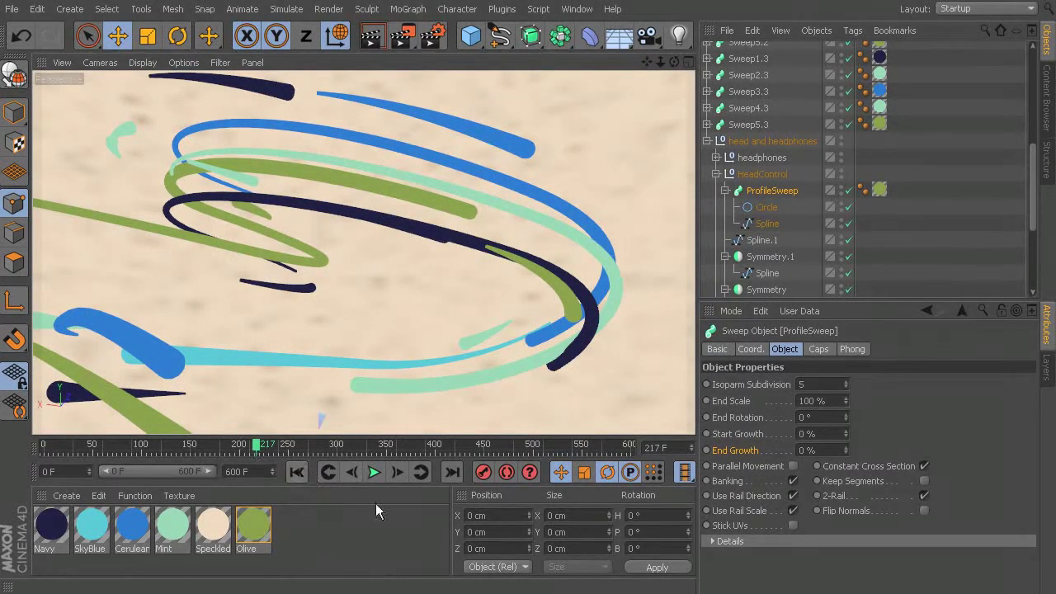
pyautogui.keyDown('ctrl'); pyautogui.click(706, 434); pyautogui.keyUp('ctrl')
# At frame 500, set ProfileSweep's Start Growth to 100% and keyframe it, then scrub to frame 492 to check the stroke
pyautogui.moveTo(259, 447); pyautogui.dragTo(533, 515)
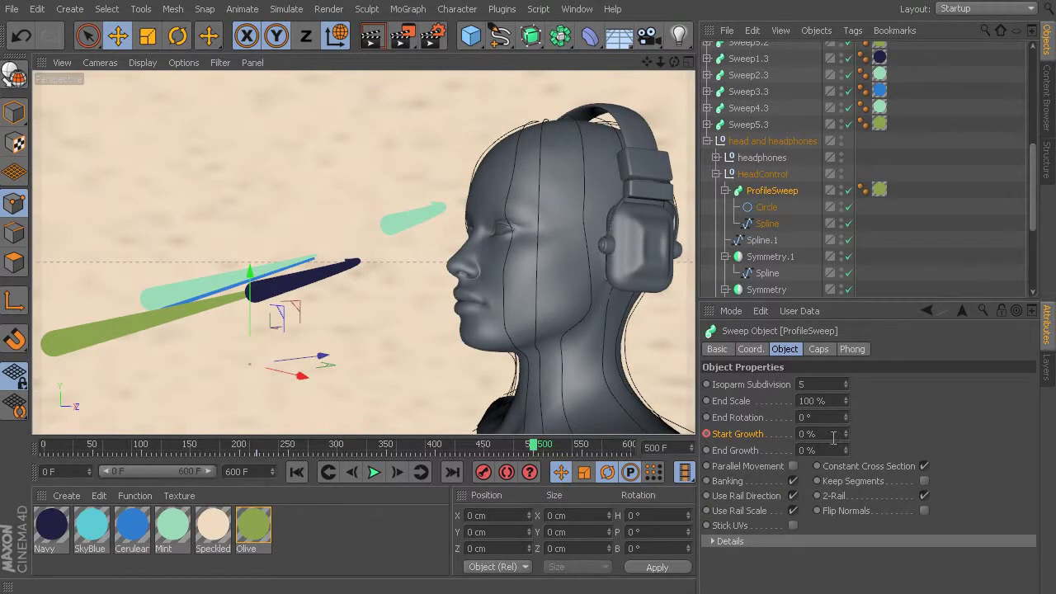
pyautogui.moveTo(844, 433); pyautogui.dragTo(845, 396)
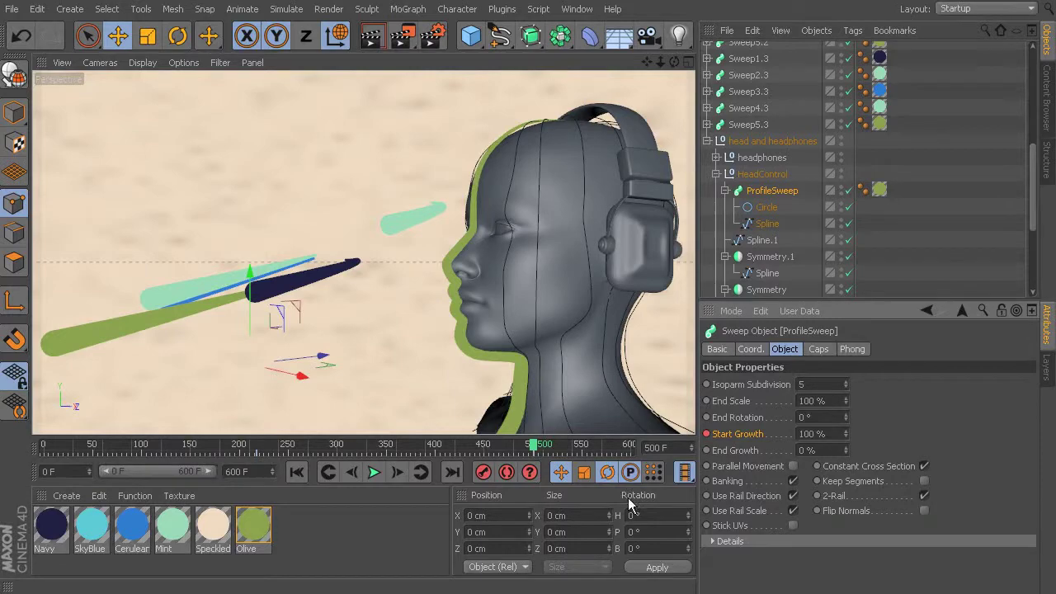
pyautogui.moveTo(533, 443); pyautogui.dragTo(524, 569)
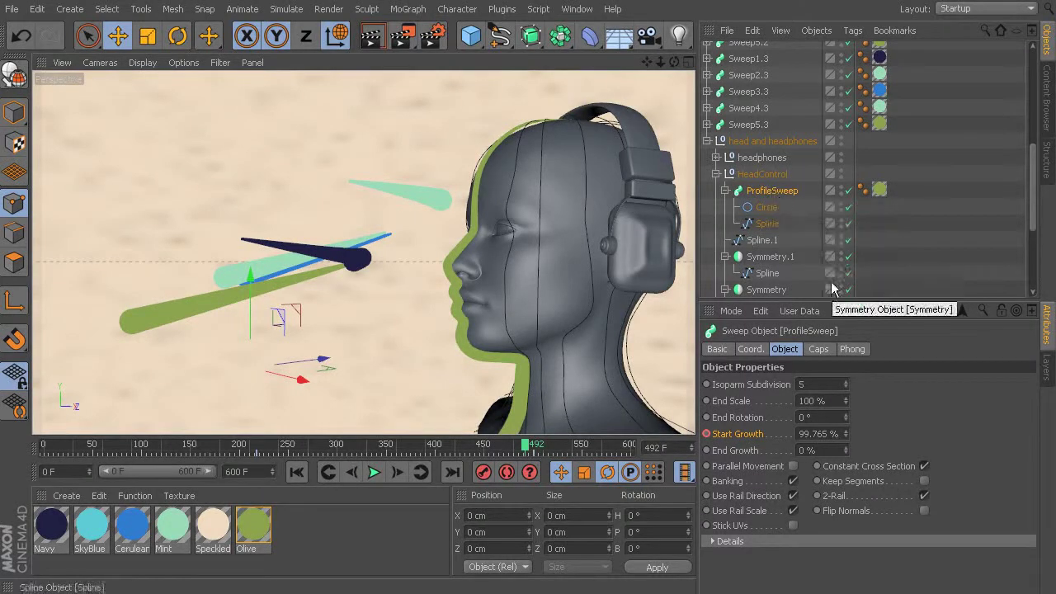
# Set ProfileSweep's end fillet cap radius to 92 cm and the radius of its Circle to 54 cm
pyautogui.click(821, 352)
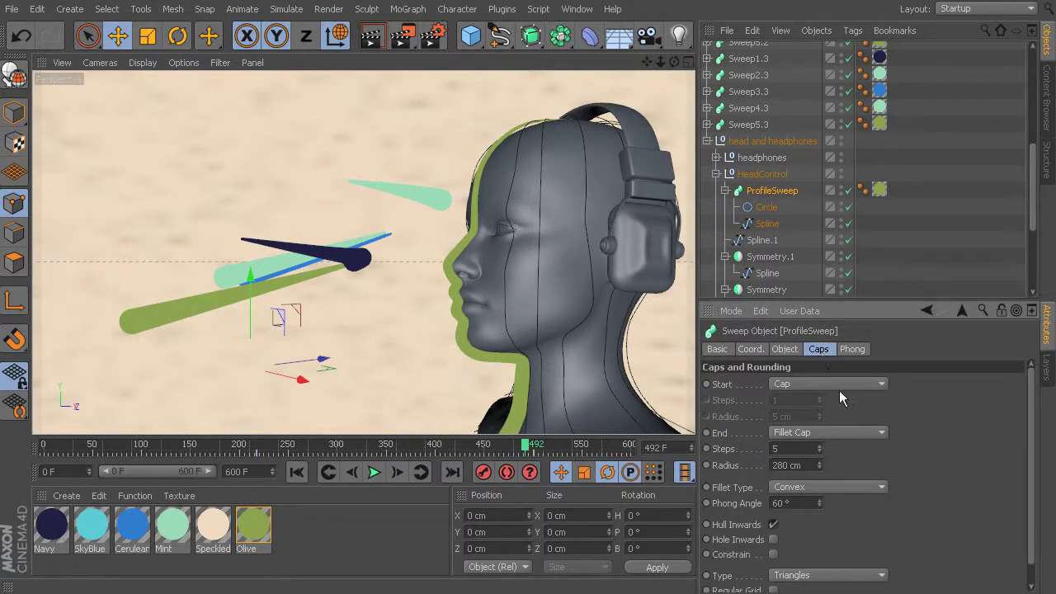
pyautogui.moveTo(818, 465); pyautogui.dragTo(747, 464)
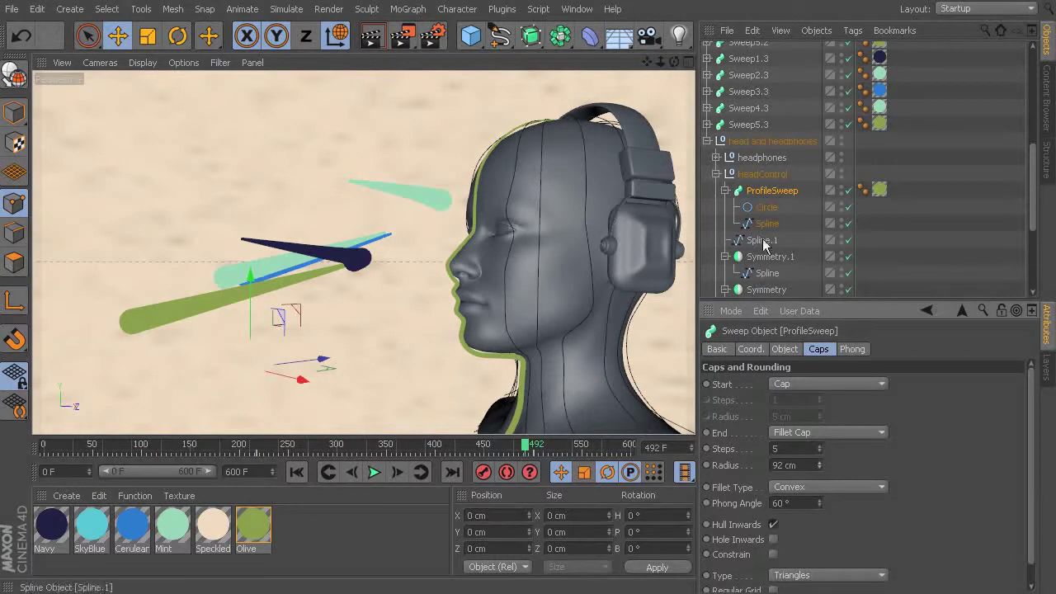
pyautogui.click(767, 207)
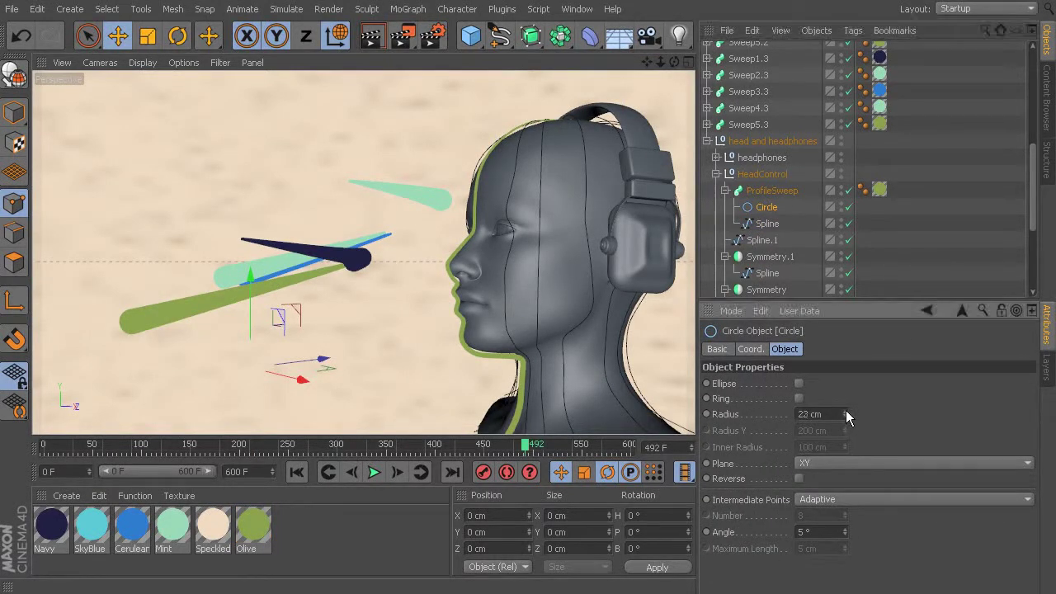
pyautogui.moveTo(846, 410)
pyautogui.mouseDown()
pyautogui.moveTo(856, 410)
pyautogui.moveTo(841, 410)
pyautogui.mouseUp()
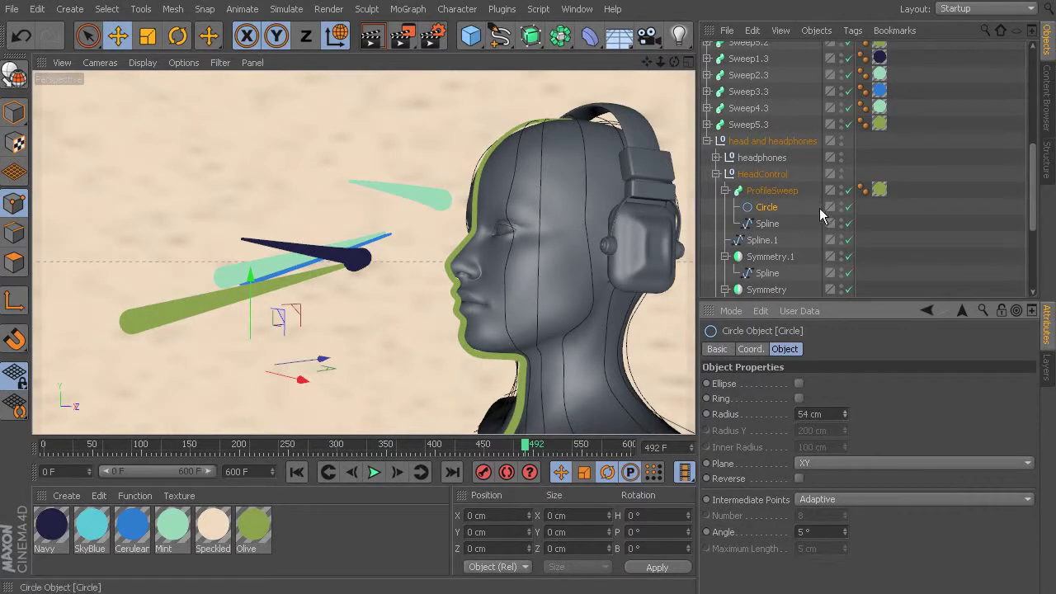
# Duplicate ProfileSweep directly below itself in HeadControl and name the copy BackHeadSweep
pyautogui.click(767, 190)
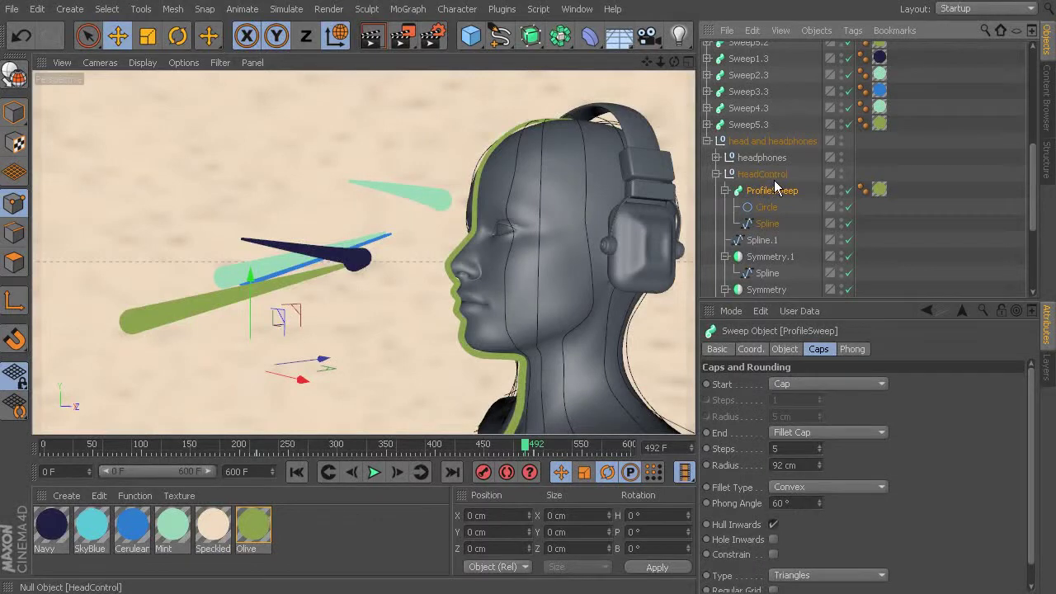
pyautogui.click(726, 191)
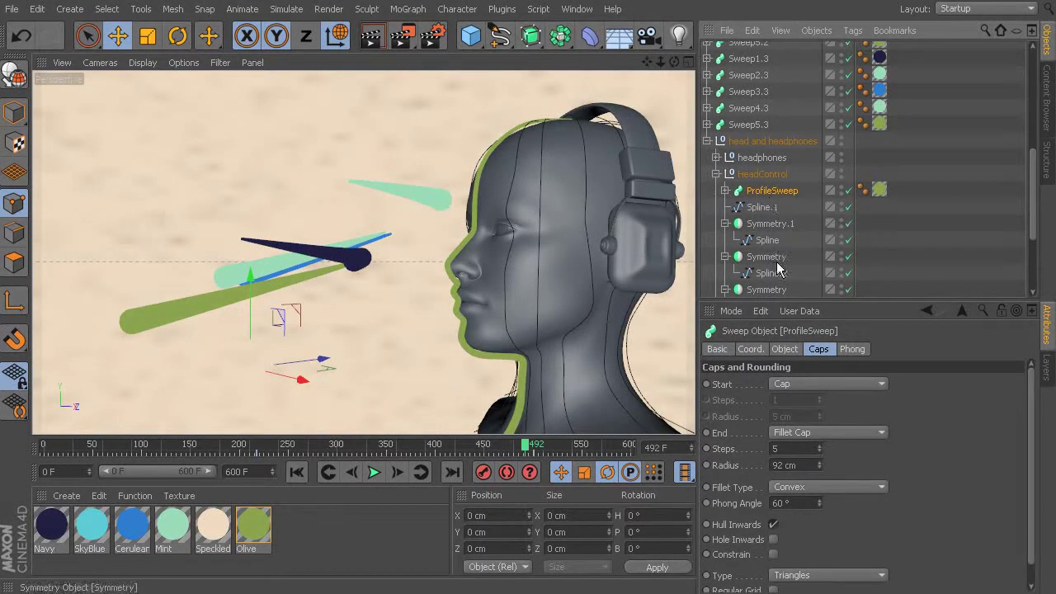
pyautogui.keyDown('ctrl'); pyautogui.moveTo(771, 194); pyautogui.dragTo(772, 203); pyautogui.keyUp('ctrl')
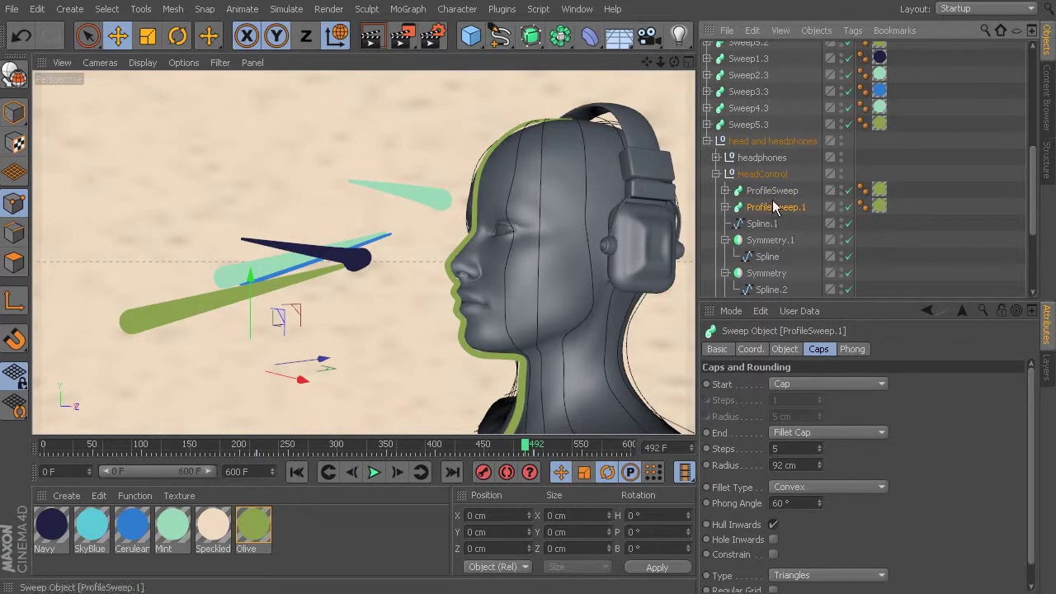
pyautogui.doubleClick(788, 208)
pyautogui.write('BackHeadSweep')
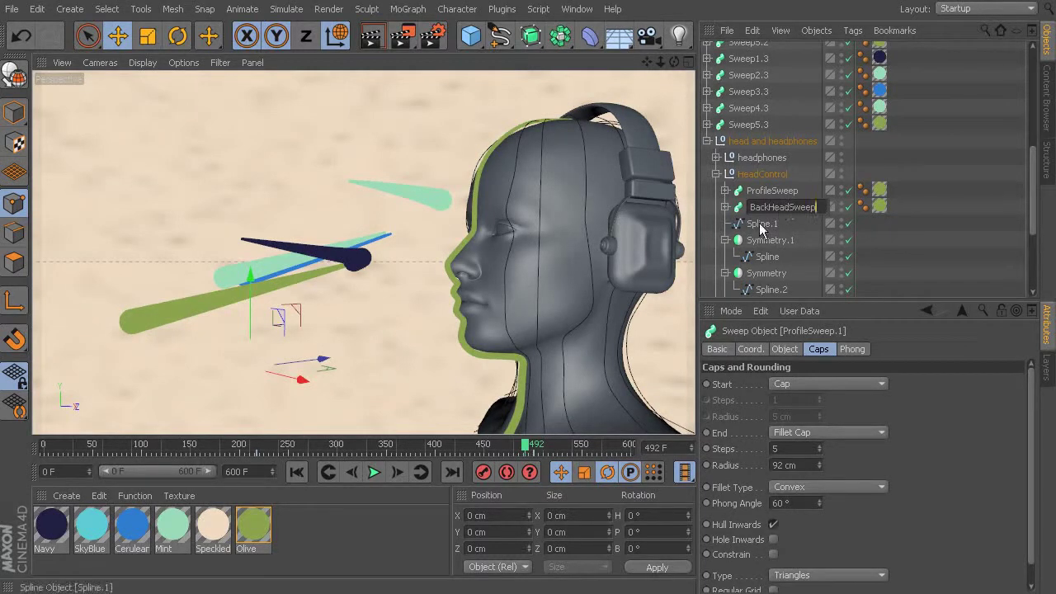
# Replace the copied profile spline inside BackHeadSweep with Spline.1, placed below the Circle
pyautogui.click(760, 224)
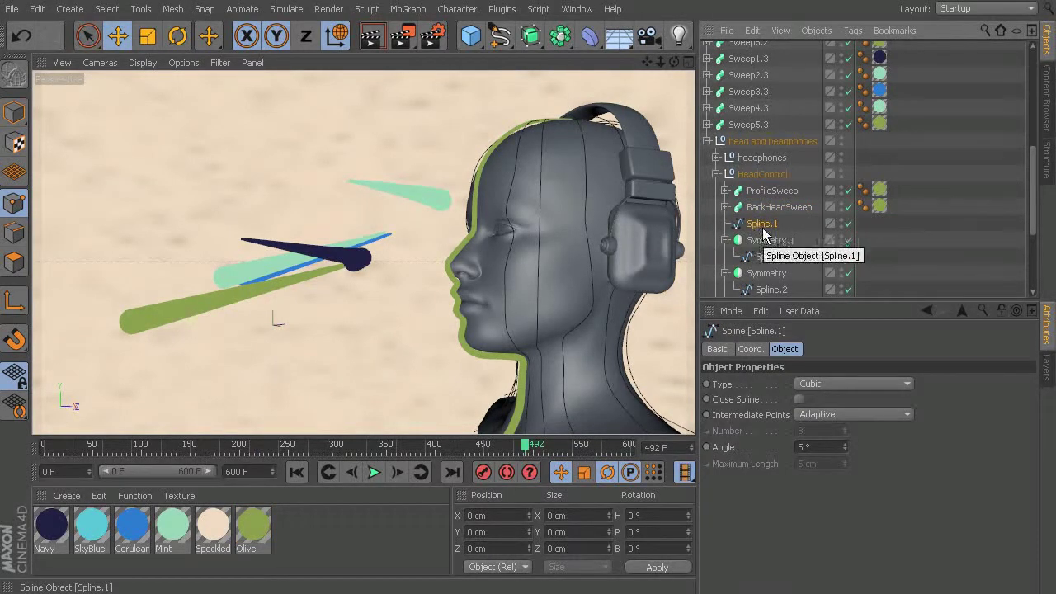
pyautogui.click(725, 207)
pyautogui.click(787, 240)
pyautogui.press('Delete')
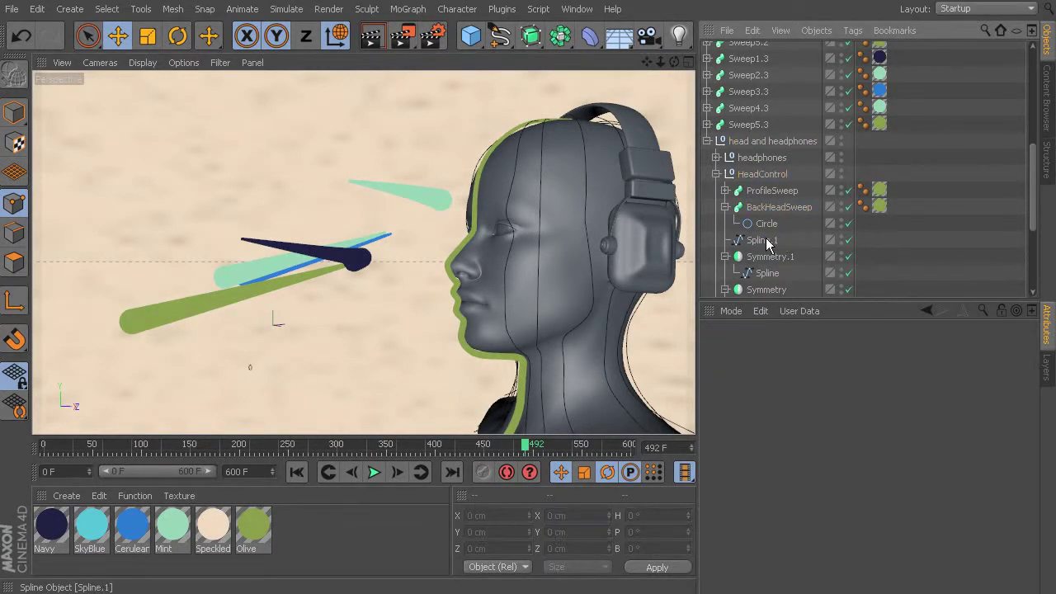
pyautogui.moveTo(763, 249); pyautogui.dragTo(776, 236)
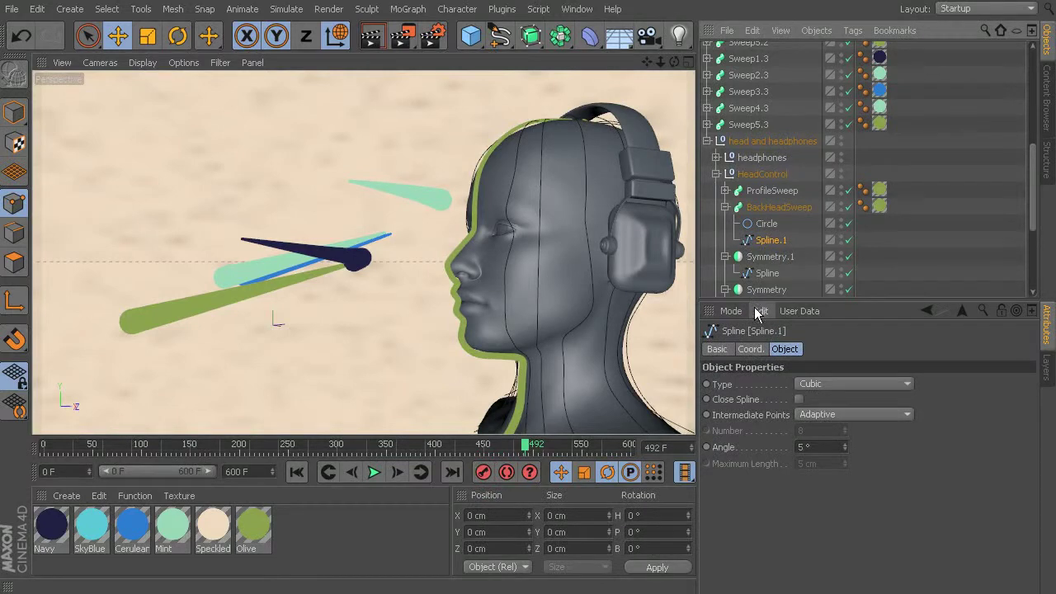
# Hide the Head mesh in the viewport so that only its splines and sweeps are shown
pyautogui.moveTo(1038, 188); pyautogui.dragTo(1036, 248)
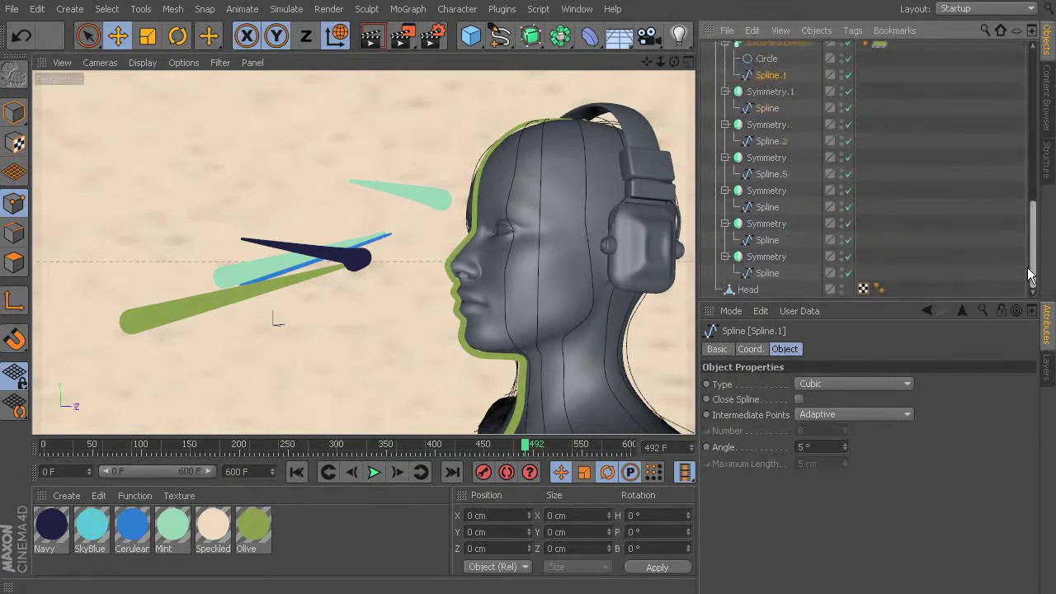
pyautogui.click(842, 286)
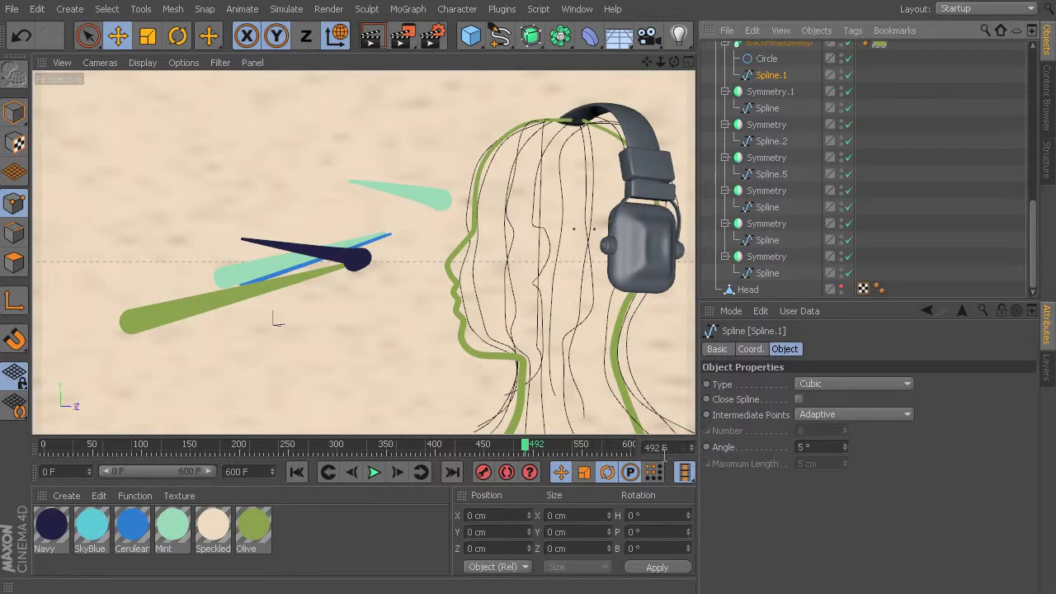
# Scrub the timeline to review the profile and back-of-head sweeps, and identify the Symmetry.1 spline on the head
pyautogui.moveTo(523, 446); pyautogui.dragTo(463, 421)
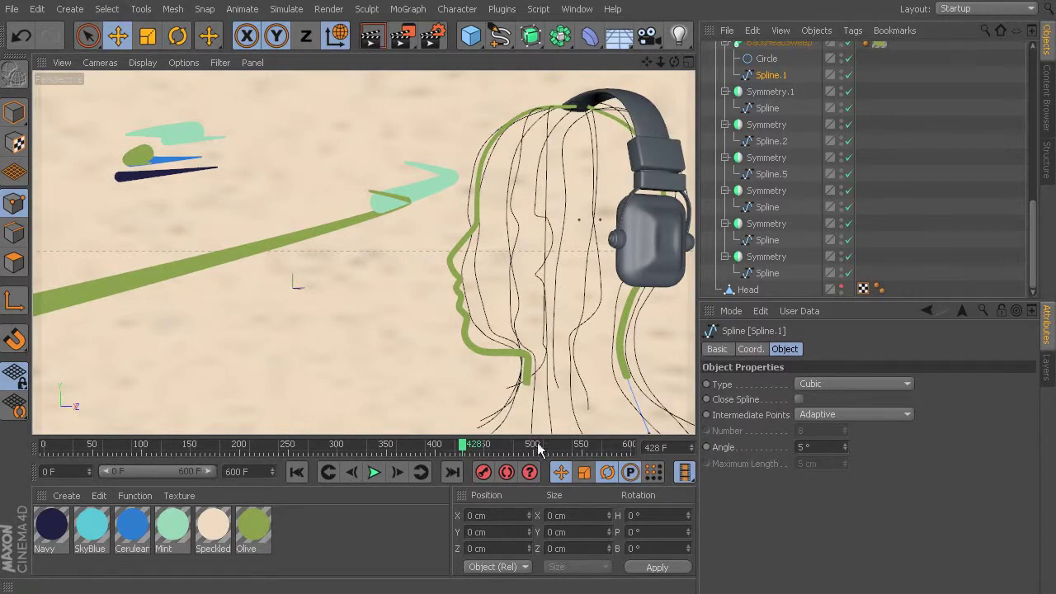
pyautogui.moveTo(464, 450); pyautogui.dragTo(419, 447)
pyautogui.moveTo(428, 493); pyautogui.dragTo(496, 546)
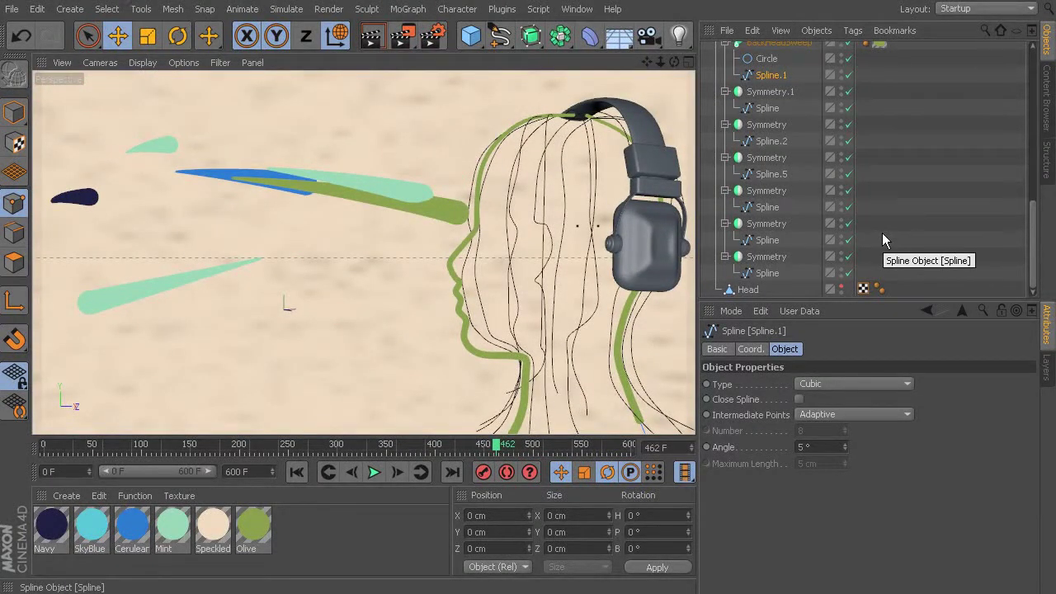
pyautogui.scroll(3, 878, 204)
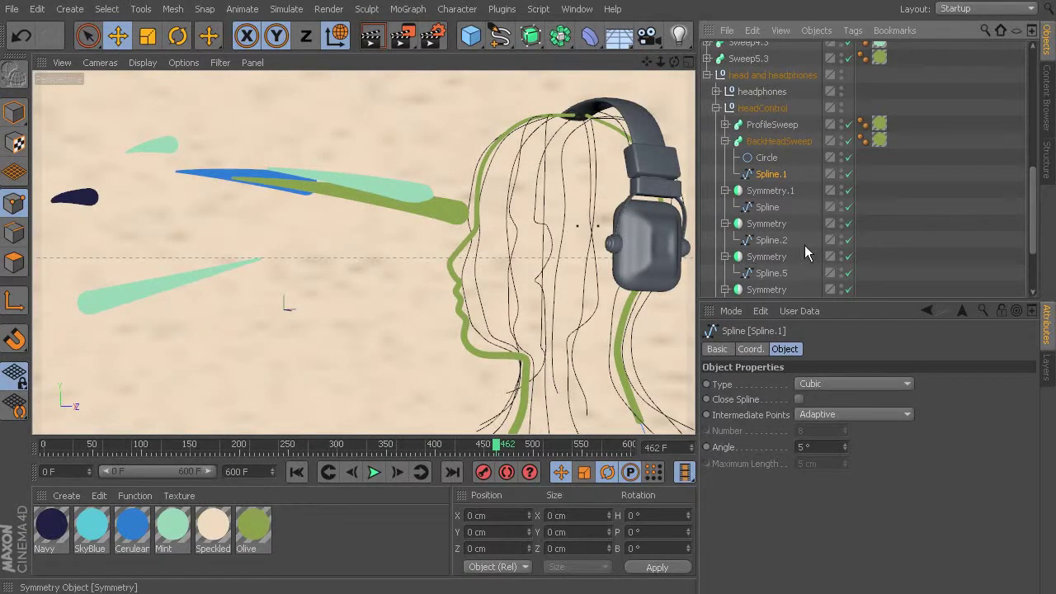
pyautogui.click(789, 192)
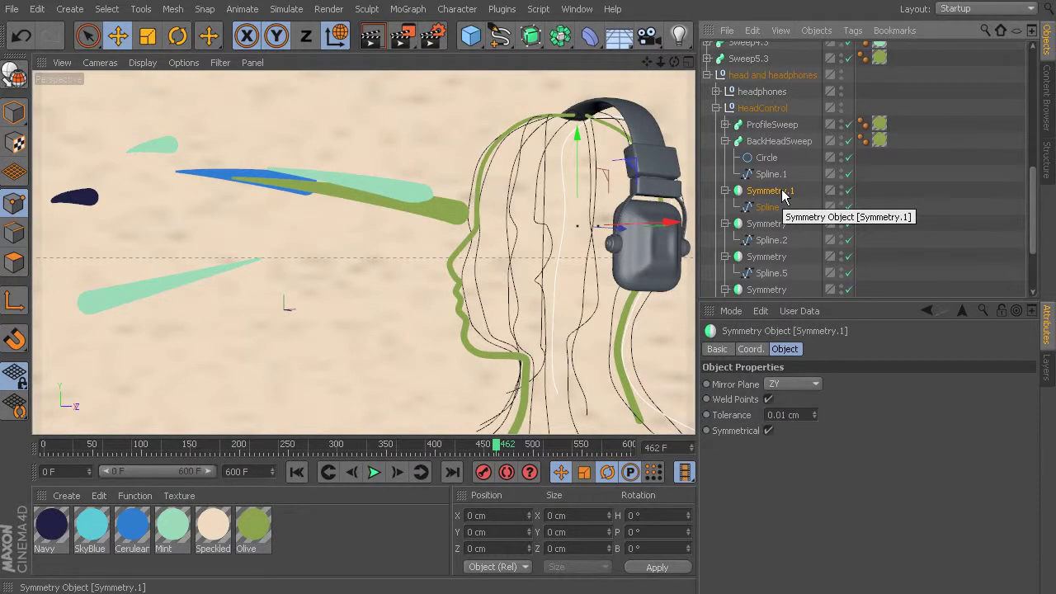
pyautogui.click(775, 175)
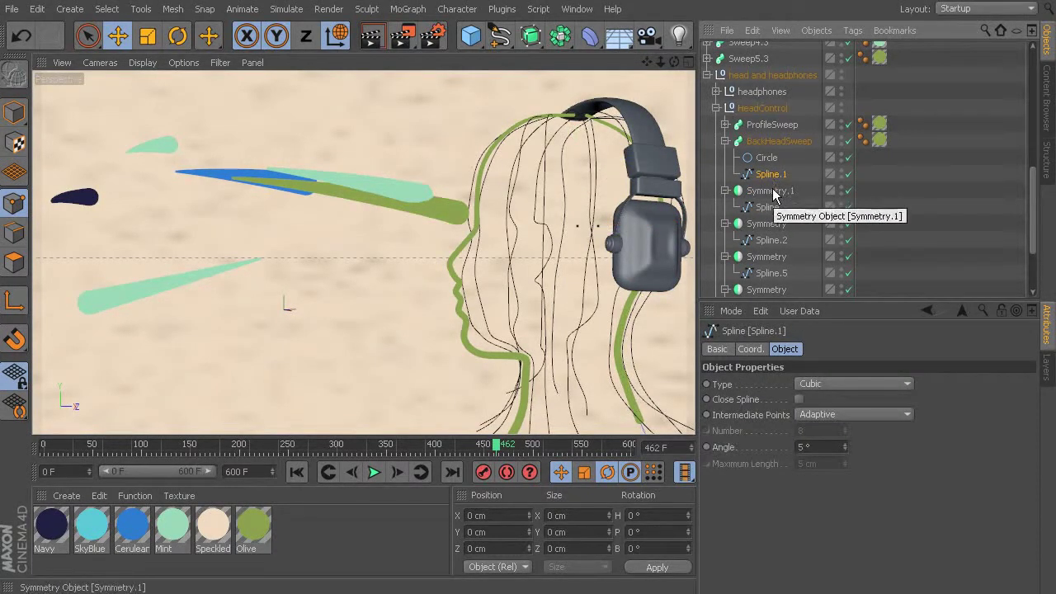
pyautogui.click(774, 190)
# Duplicate BackHeadSweep directly below itself in HeadControl and name the copy HeadSweep1
pyautogui.click(781, 141)
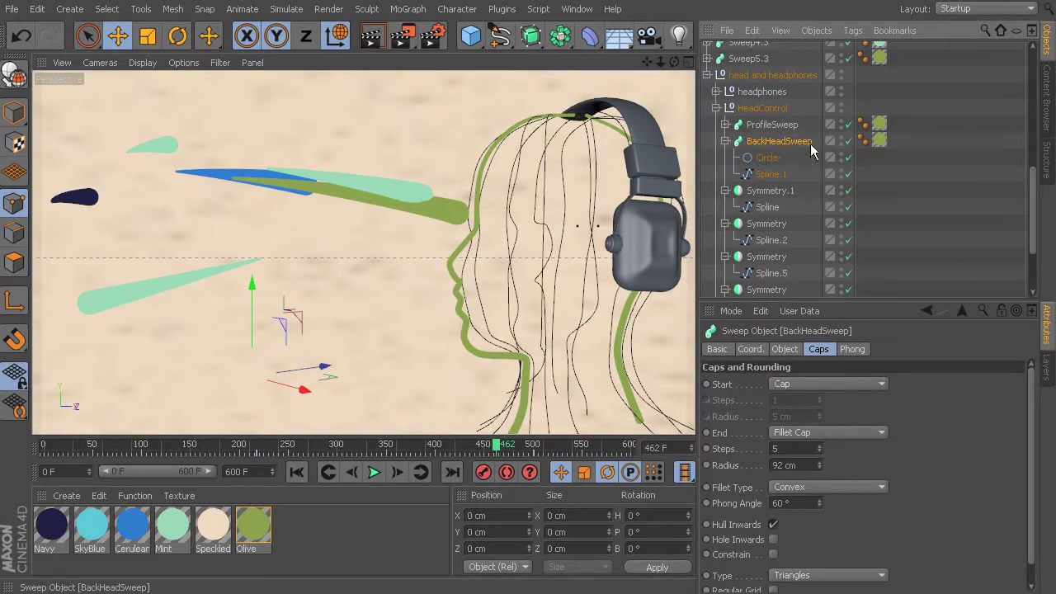
pyautogui.keyDown('ctrl'); pyautogui.moveTo(760, 148); pyautogui.dragTo(769, 183); pyautogui.keyUp('ctrl')
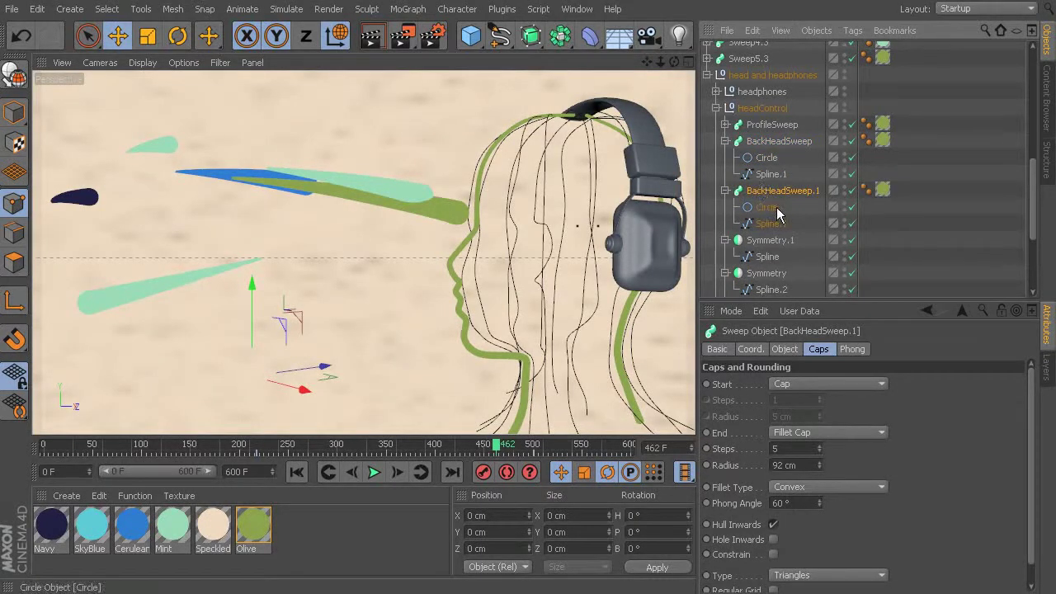
pyautogui.click(725, 141)
pyautogui.doubleClick(784, 157)
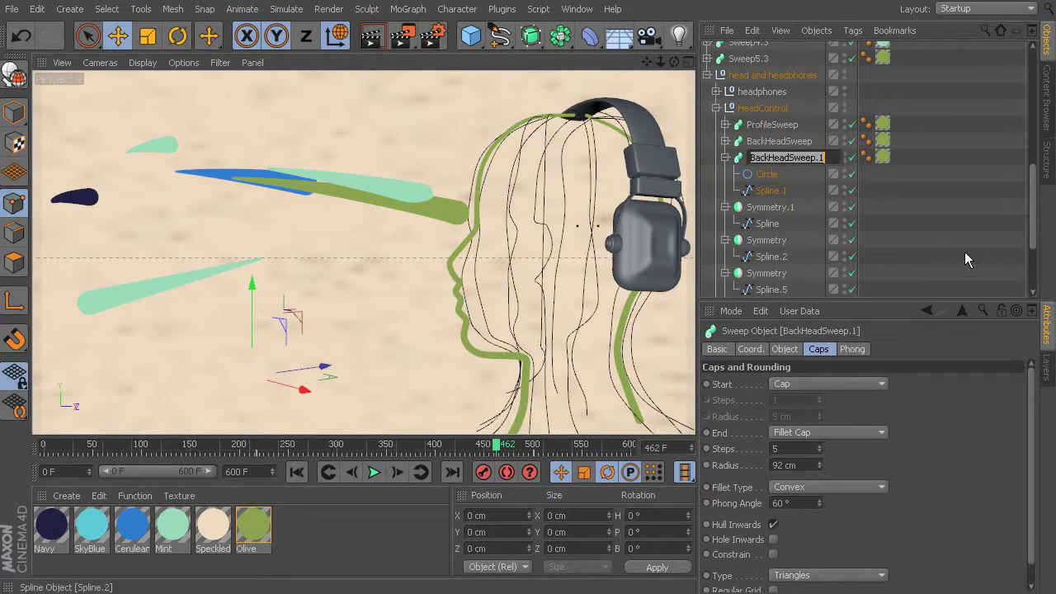
pyautogui.write('HeadSweep1')
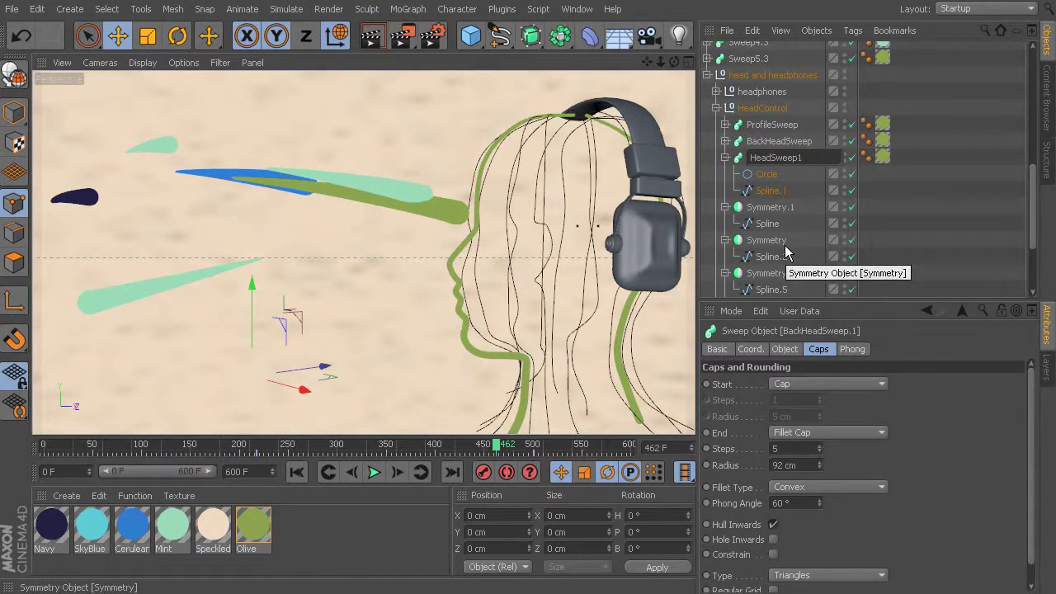
# Replace the copied Spline.1 inside HeadSweep1 with Symmetry.1, placed below the Circle, and check the mirrored stroke
pyautogui.click(772, 193)
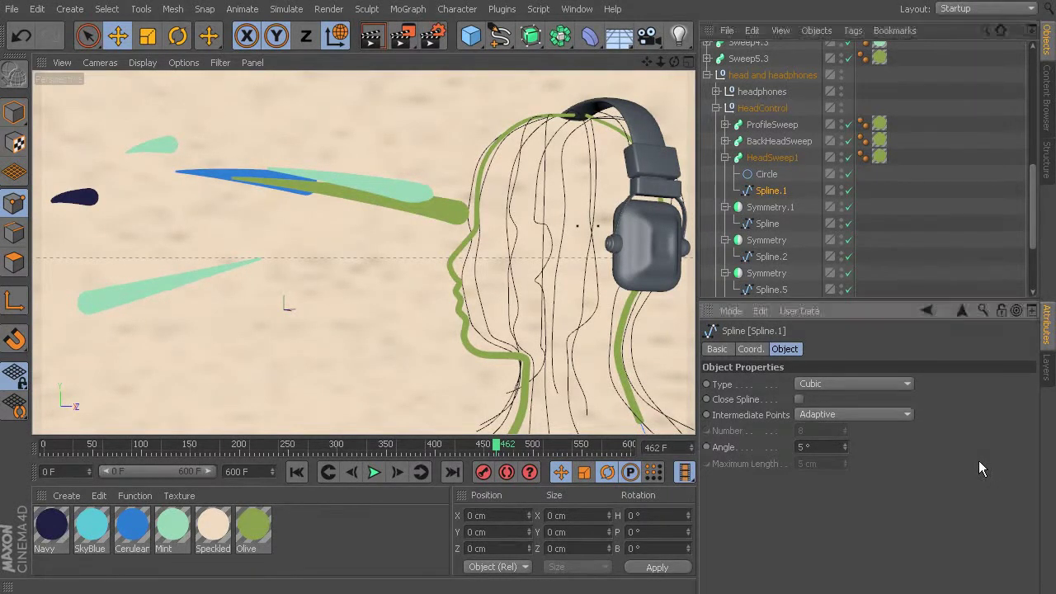
pyautogui.press('Delete')
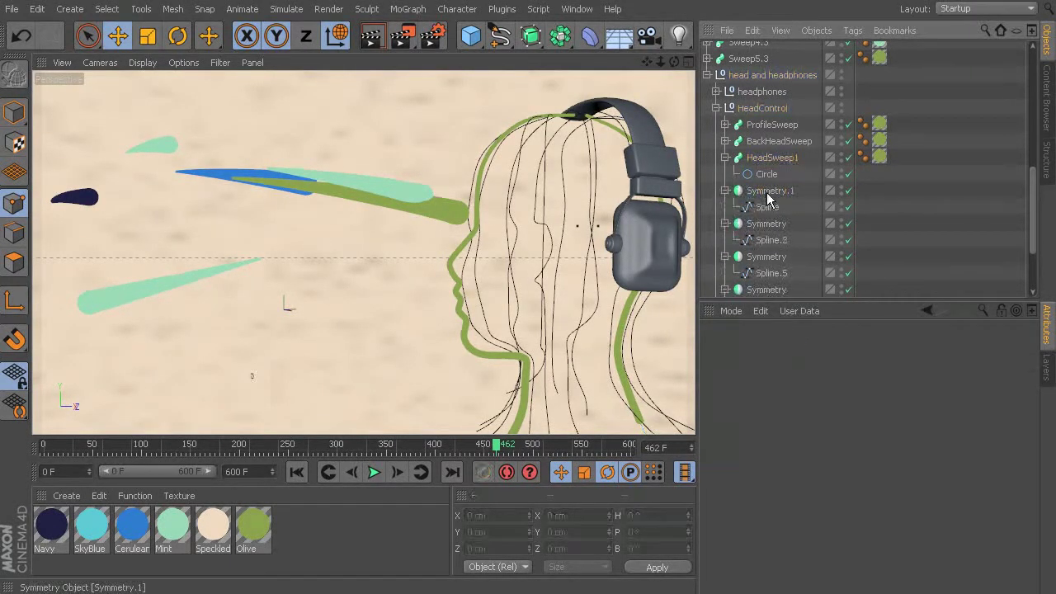
pyautogui.click(764, 191)
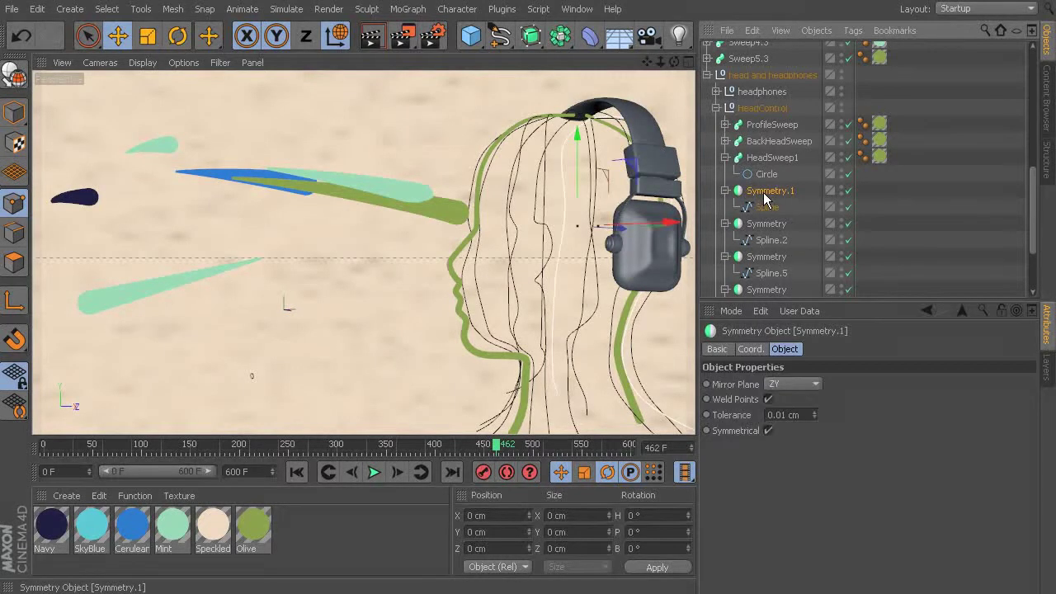
pyautogui.moveTo(764, 194); pyautogui.dragTo(772, 180)
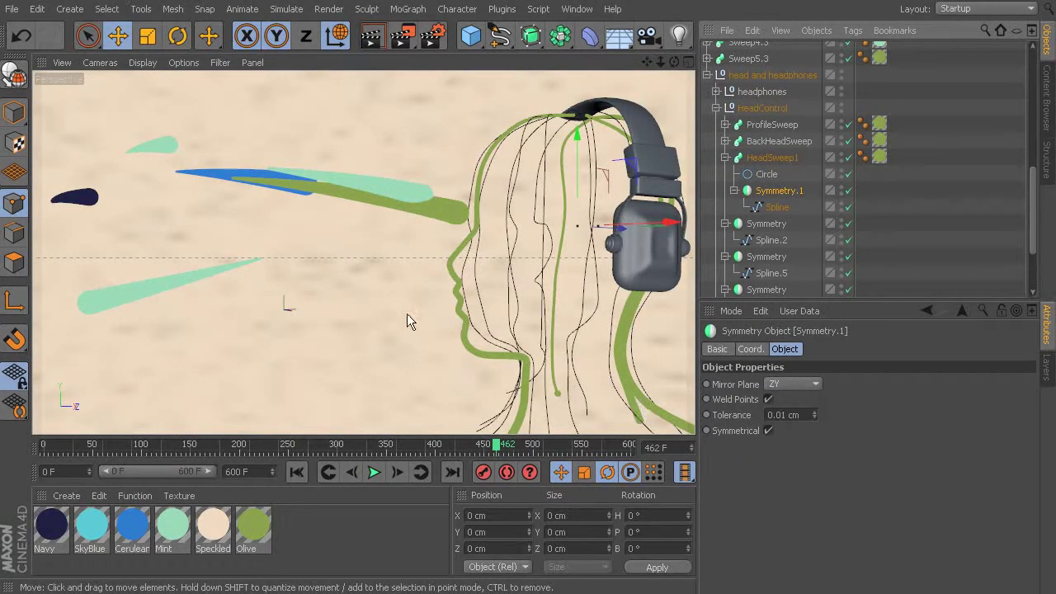
pyautogui.keyDown('alt'); pyautogui.moveTo(314, 264); pyautogui.dragTo(469, 247); pyautogui.keyUp('alt')
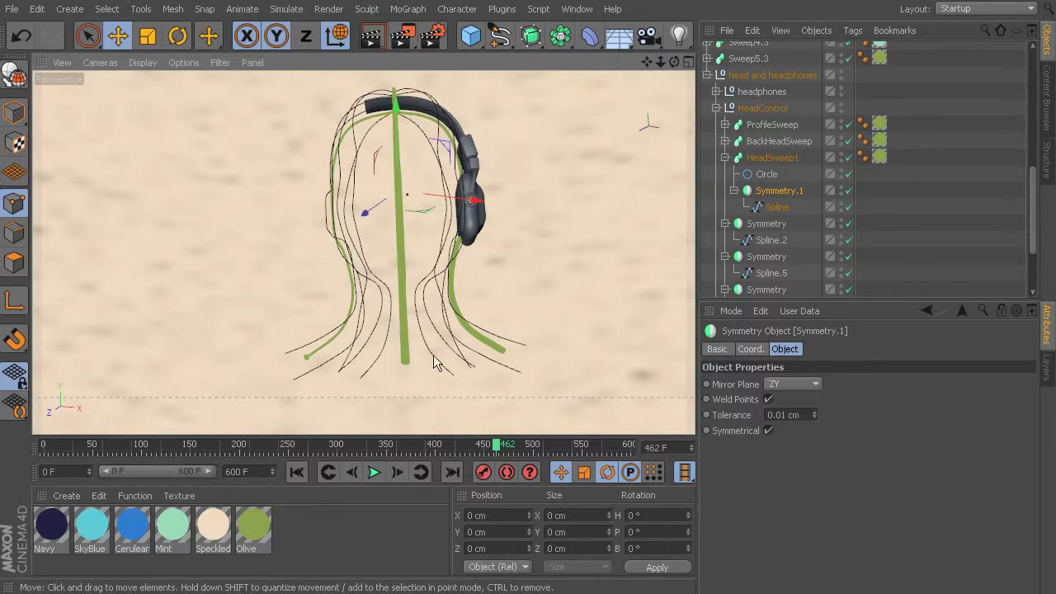
pyautogui.moveTo(491, 443); pyautogui.dragTo(530, 555)
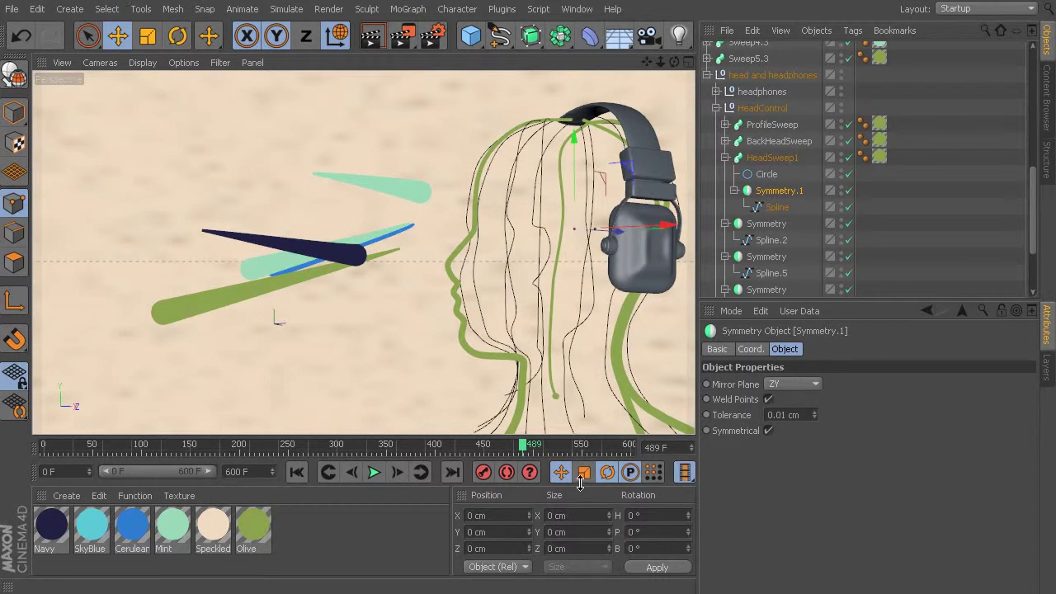
# Bake Symmetry.1 with Current State to Object and select the spline inside the resulting null
pyautogui.click(780, 206)
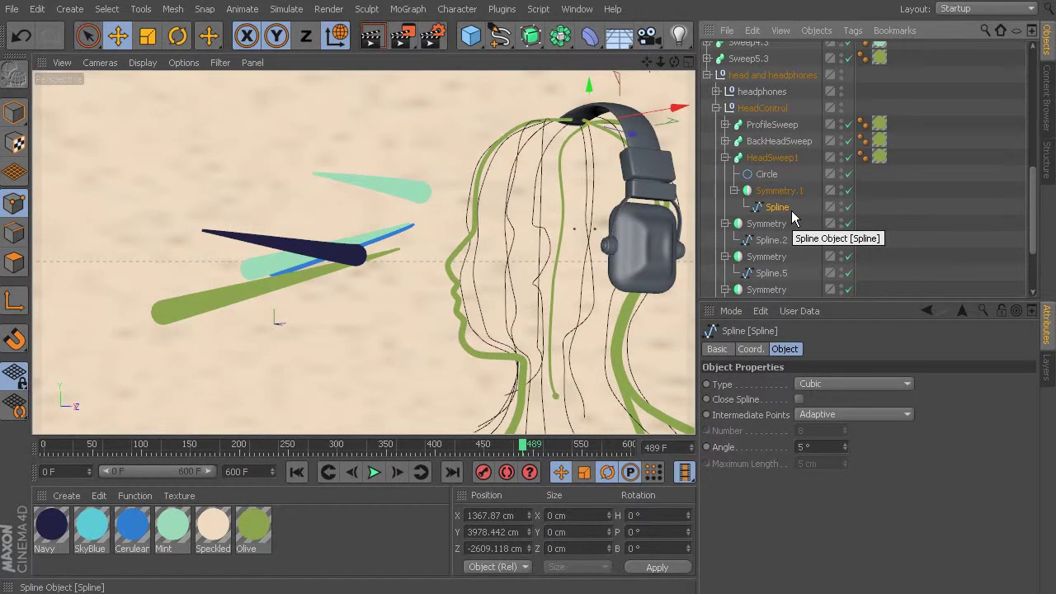
pyautogui.click(775, 196)
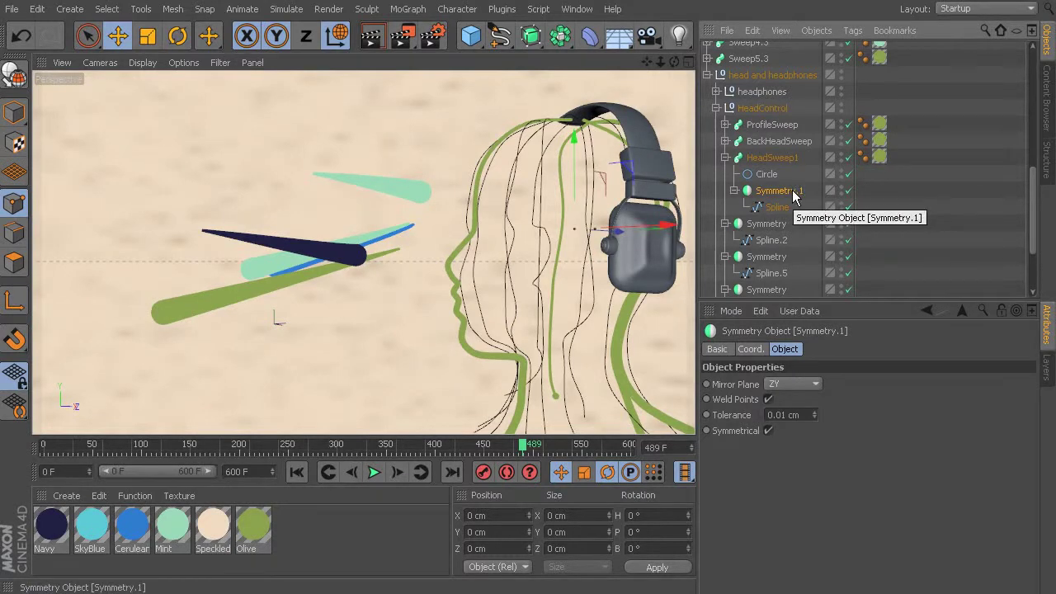
pyautogui.rightClick(793, 195)
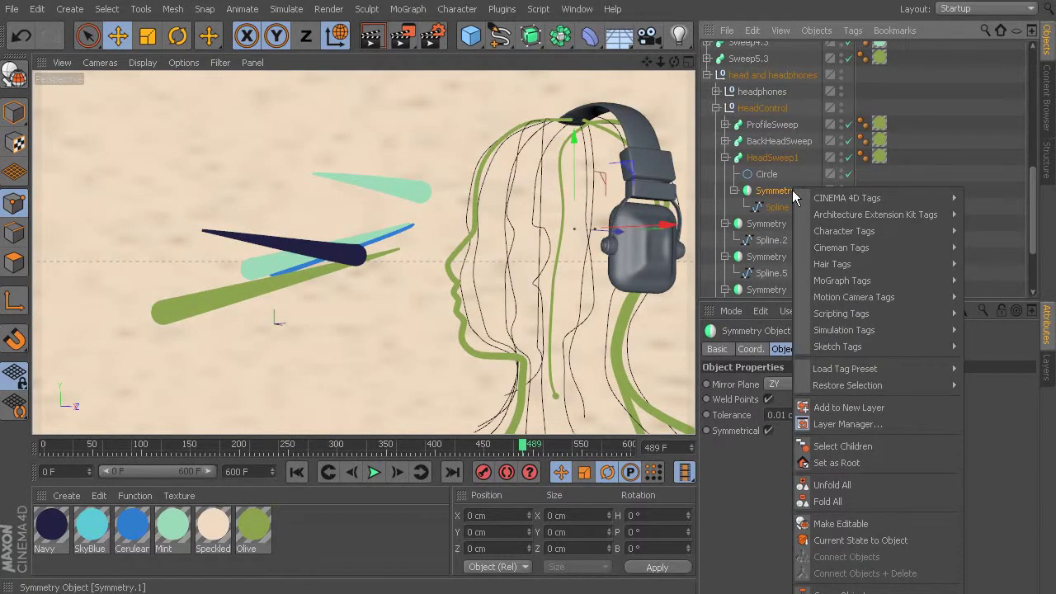
pyautogui.click(848, 542)
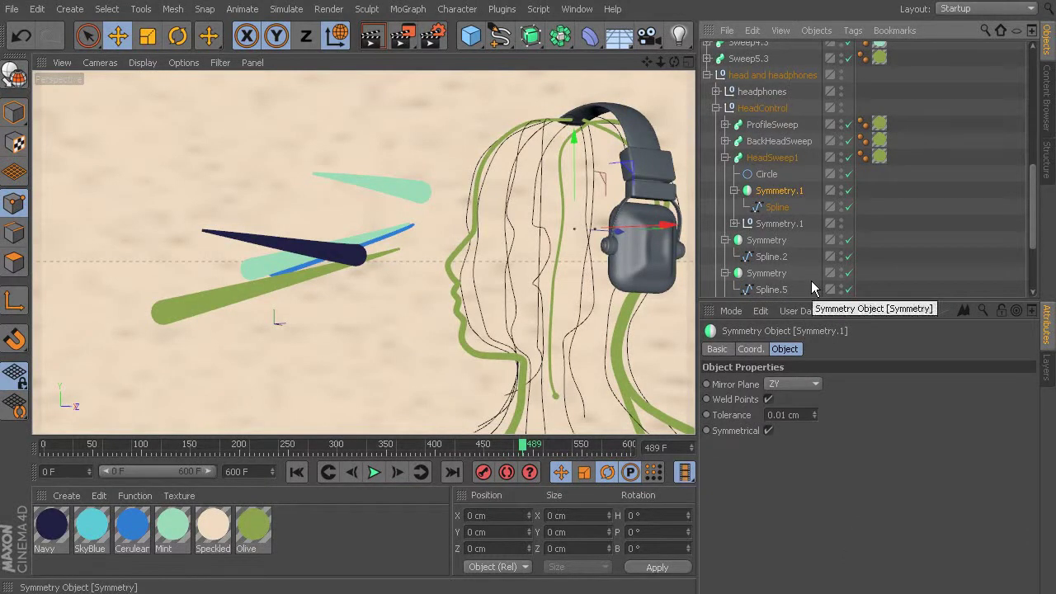
pyautogui.click(782, 224)
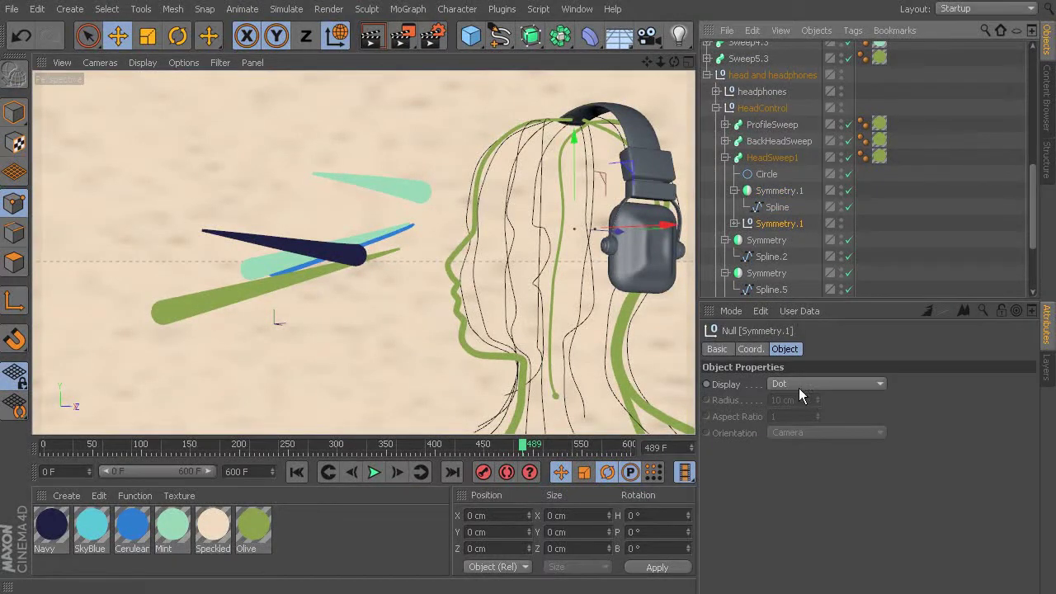
pyautogui.click(733, 224)
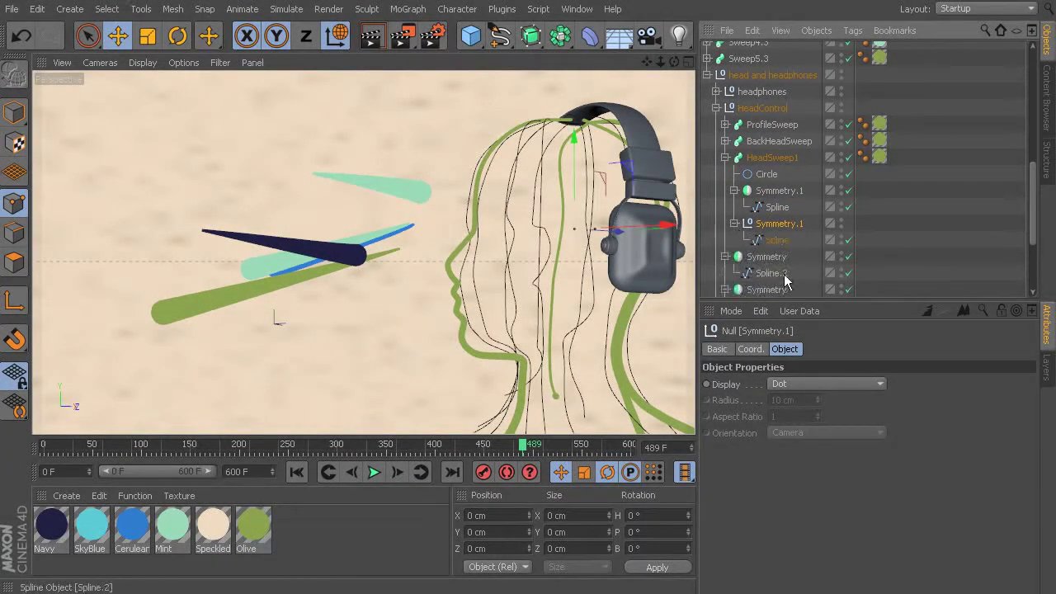
pyautogui.click(780, 241)
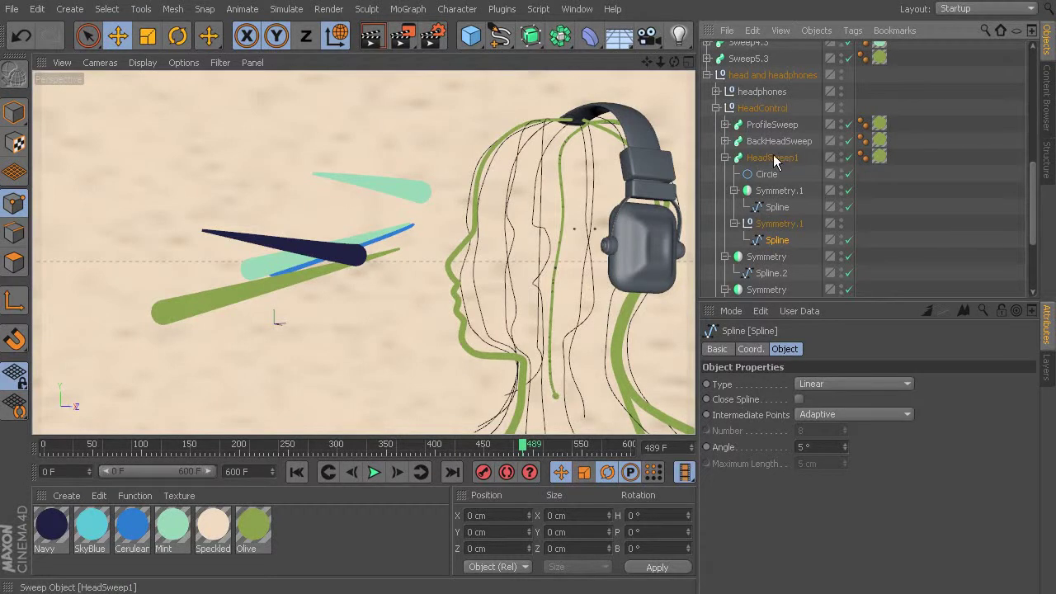
# Disable HeadSweep1, compare the baked spline with the original, and move the baked one out of its null to directly below the Circle
pyautogui.click(848, 158)
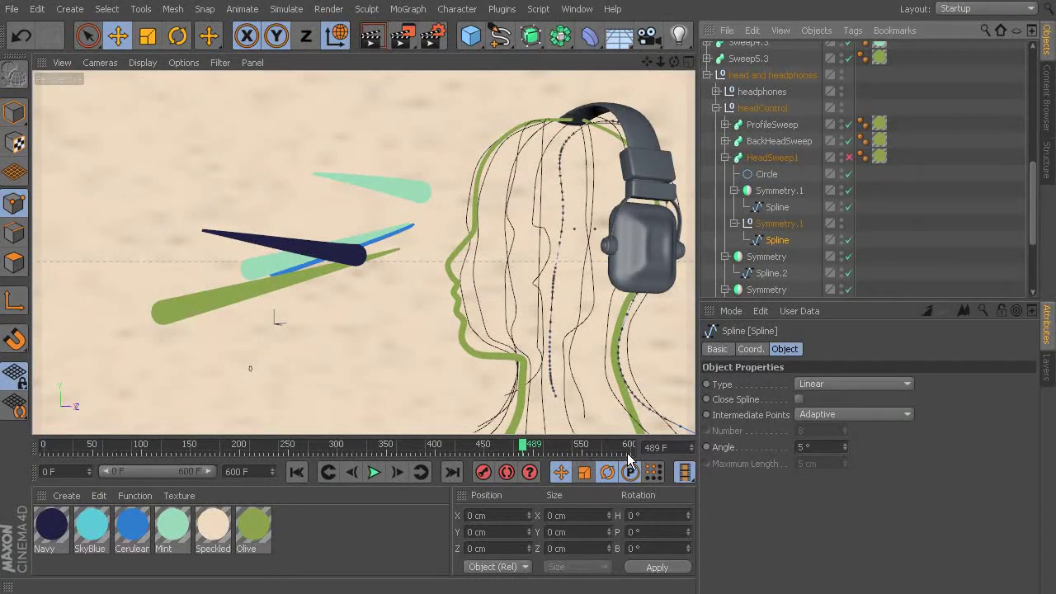
pyautogui.moveTo(430, 307)
pyautogui.keyDown('alt'); pyautogui.mouseDown()
pyautogui.moveTo(387, 242)
pyautogui.moveTo(625, 255)
pyautogui.moveTo(275, 216)
pyautogui.moveTo(518, 198)
pyautogui.moveTo(662, 207)
pyautogui.moveTo(295, 205)
pyautogui.moveTo(491, 199)
pyautogui.moveTo(464, 235)
pyautogui.moveTo(443, 238)
pyautogui.moveTo(437, 216)
pyautogui.mouseUp(); pyautogui.keyUp('alt')
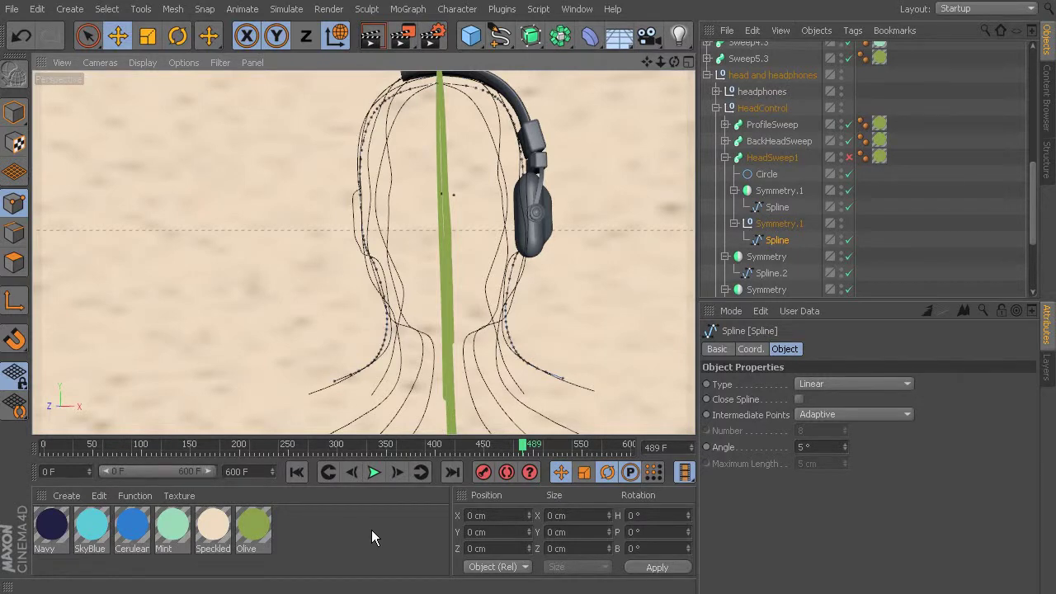
pyautogui.moveTo(505, 97)
pyautogui.keyDown('alt'); pyautogui.mouseDown()
pyautogui.moveTo(523, 91)
pyautogui.moveTo(523, 108)
pyautogui.mouseUp(); pyautogui.keyUp('alt')
pyautogui.moveTo(478, 226)
pyautogui.keyDown('alt'); pyautogui.mouseDown()
pyautogui.moveTo(431, 229)
pyautogui.moveTo(488, 171)
pyautogui.moveTo(291, 87)
pyautogui.moveTo(286, 112)
pyautogui.moveTo(428, 148)
pyautogui.moveTo(443, 257)
pyautogui.moveTo(459, 234)
pyautogui.mouseUp(); pyautogui.keyUp('alt')
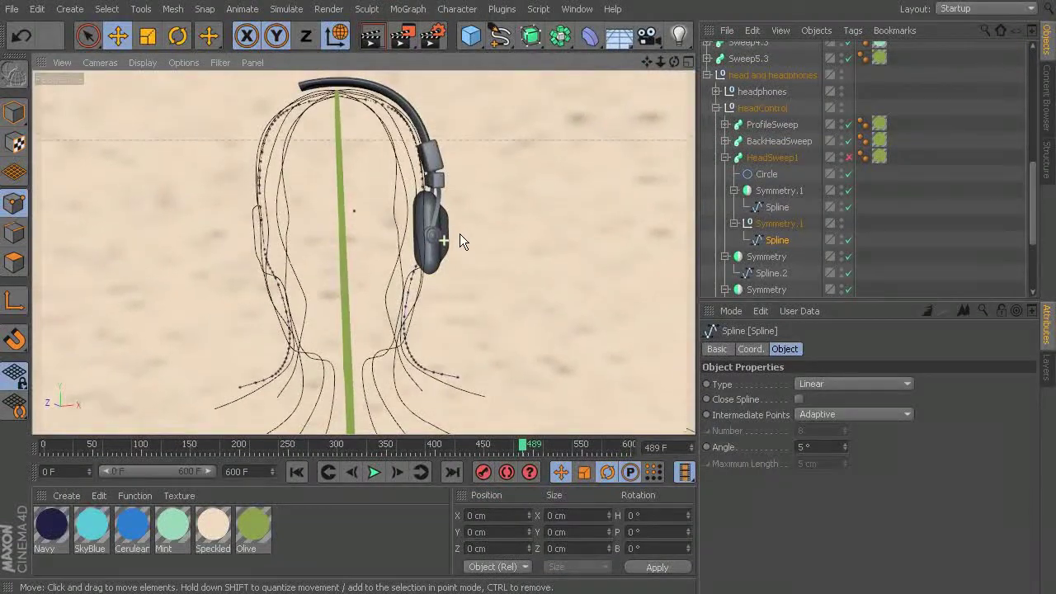
pyautogui.click(783, 209)
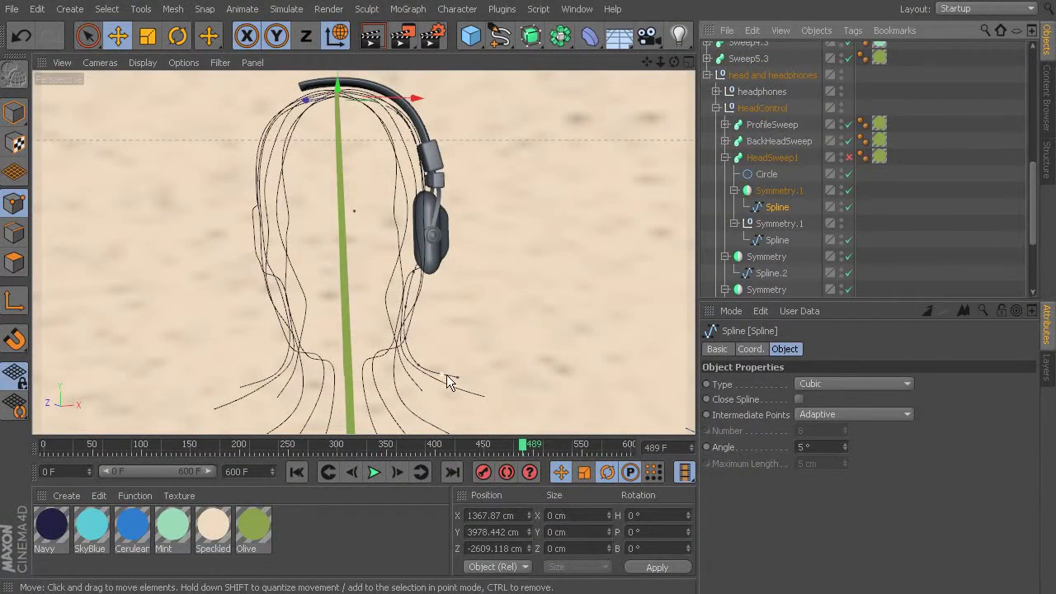
pyautogui.click(778, 241)
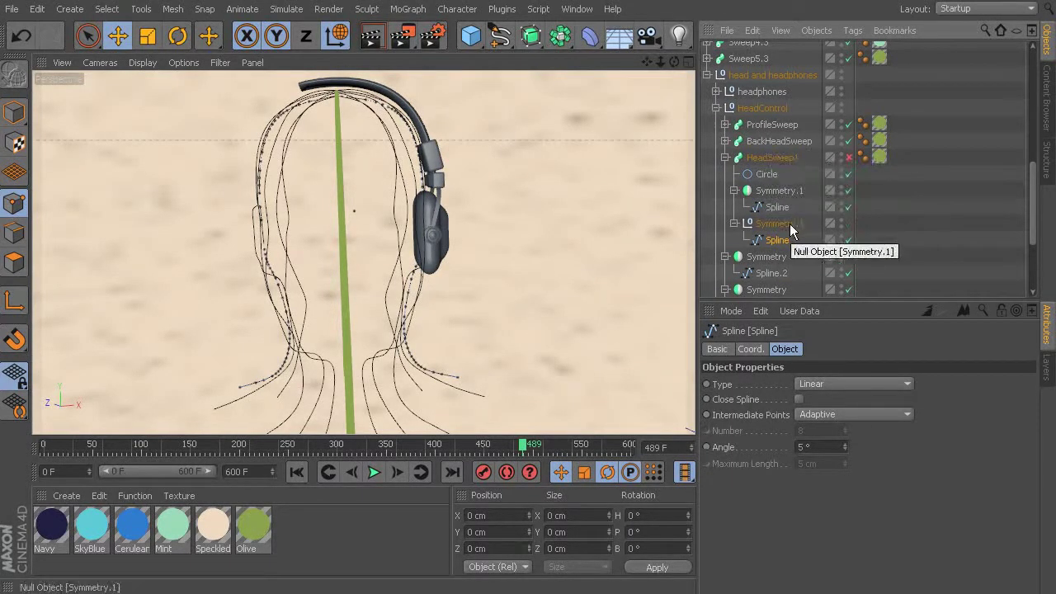
pyautogui.moveTo(775, 241); pyautogui.dragTo(772, 188)
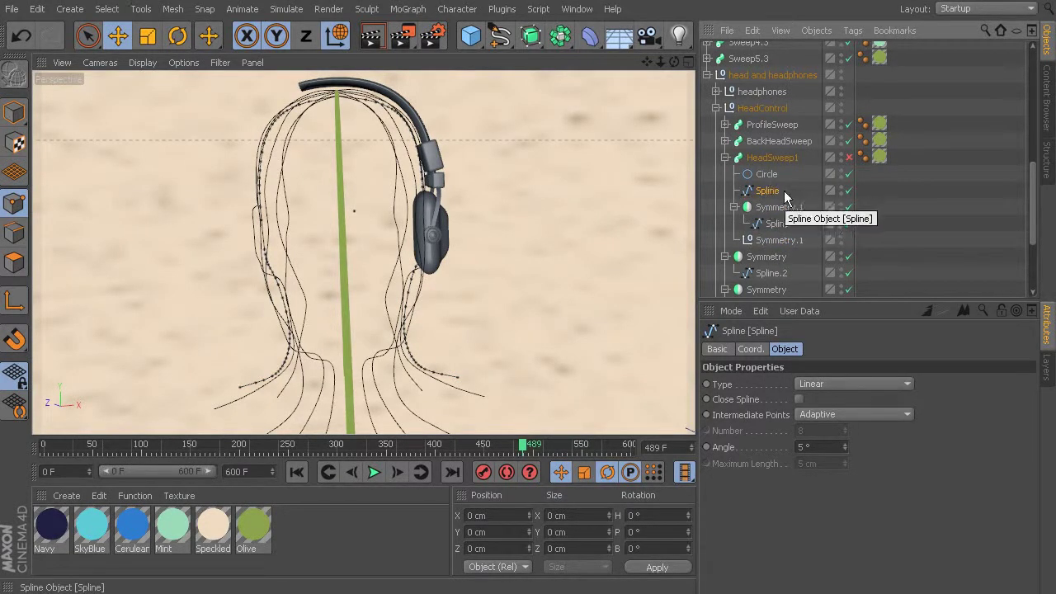
# Enable HeadSweep1 briefly to test its sweep along the baked spline, and compare with the original spline under Symmetry.1
pyautogui.click(848, 157)
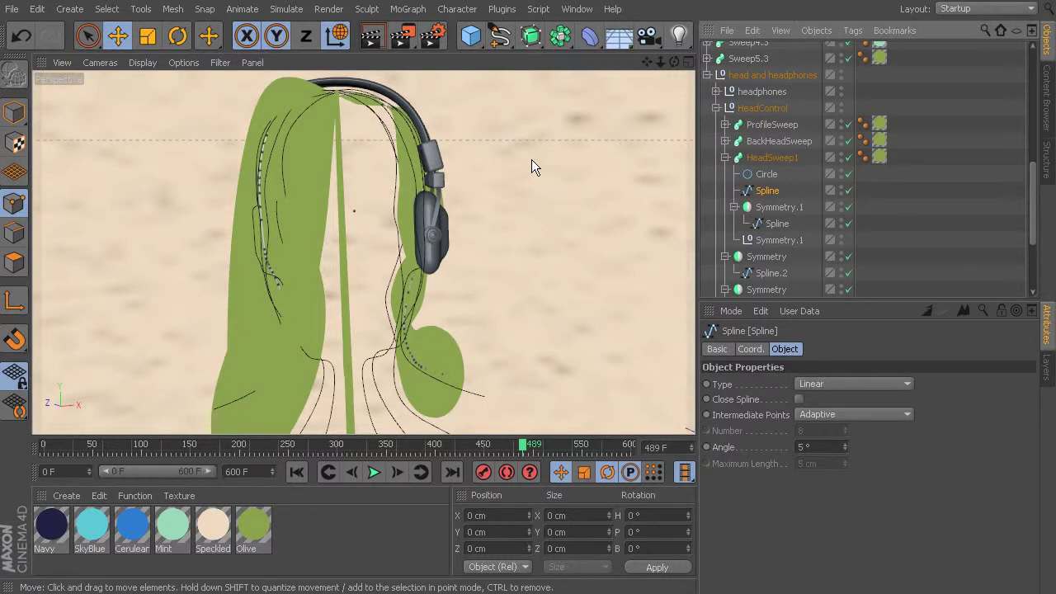
pyautogui.click(848, 158)
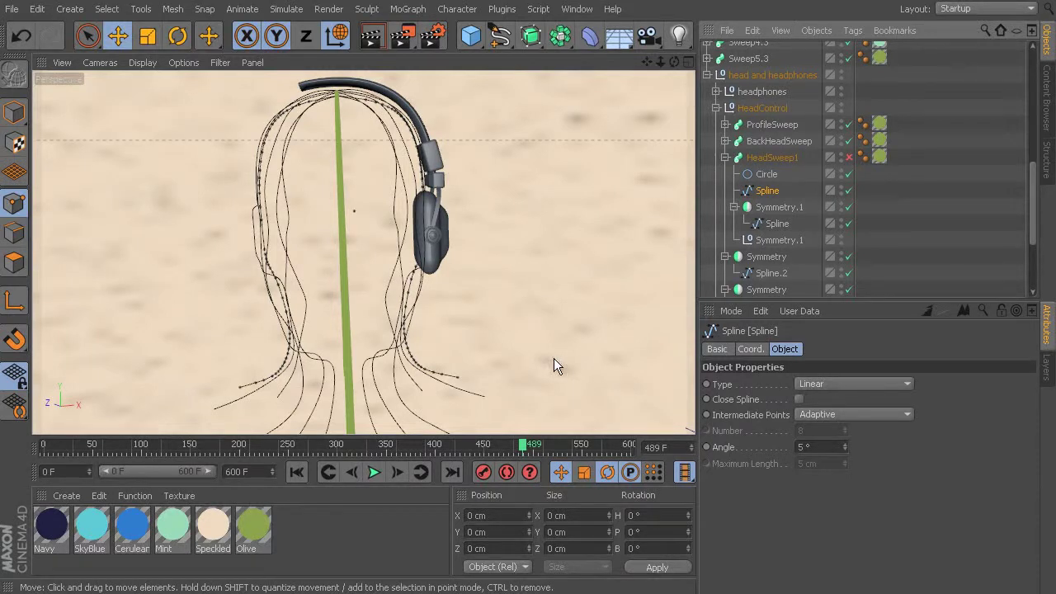
pyautogui.click(778, 224)
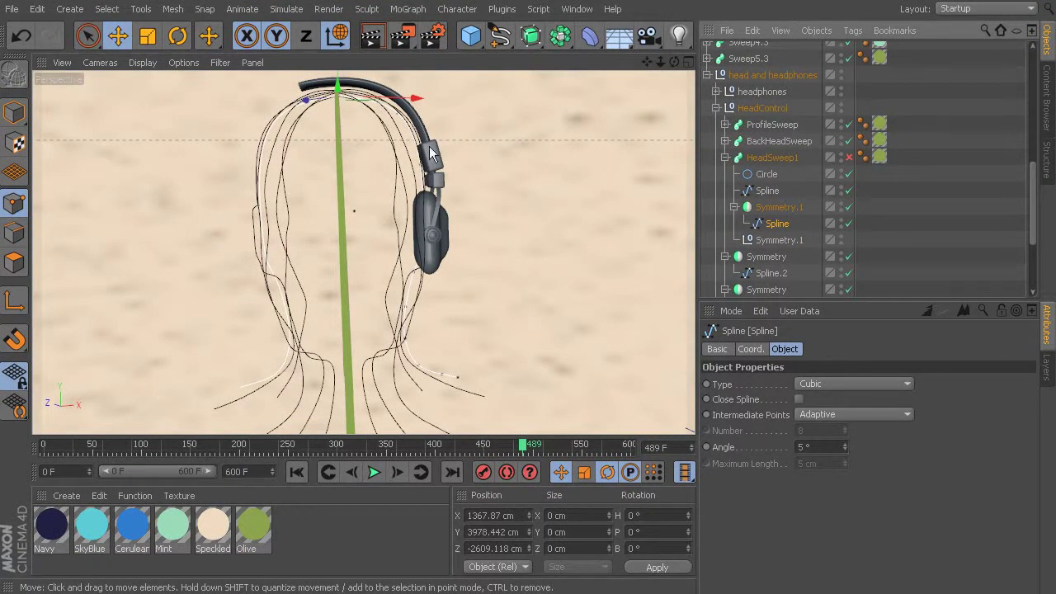
# Rectangle-select the baked spline's points on the headphone side of the head and delete them, keeping only the mirrored half
pyautogui.click(764, 190)
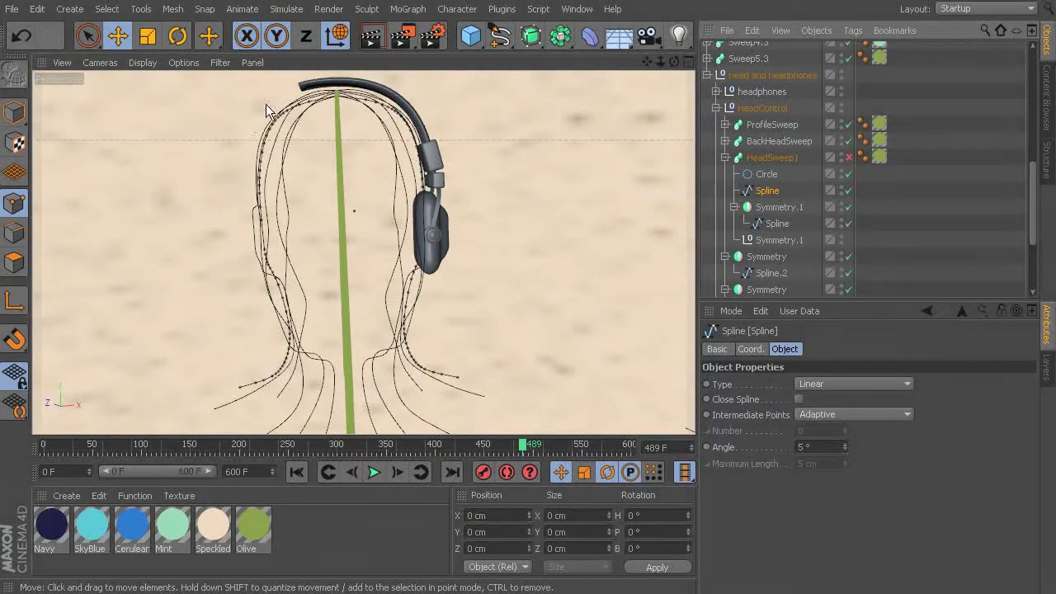
pyautogui.click(96, 40)
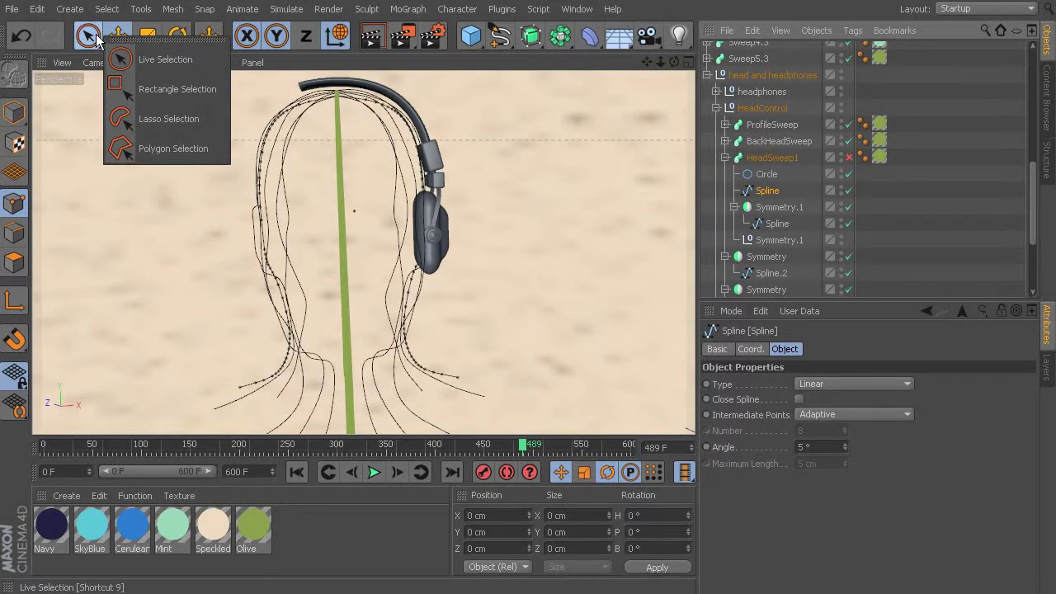
pyautogui.click(199, 87)
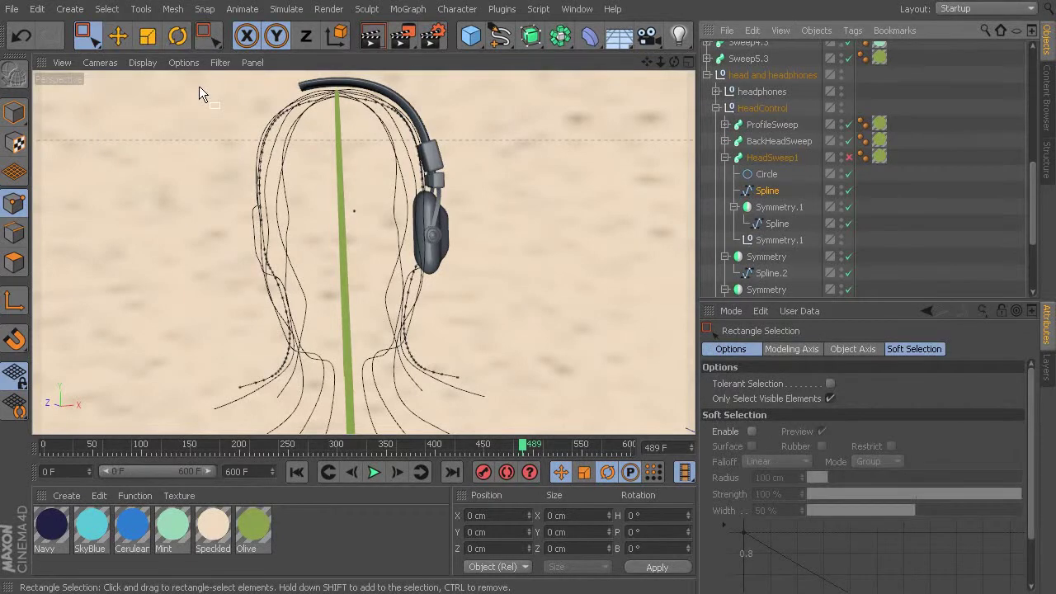
pyautogui.click(168, 250)
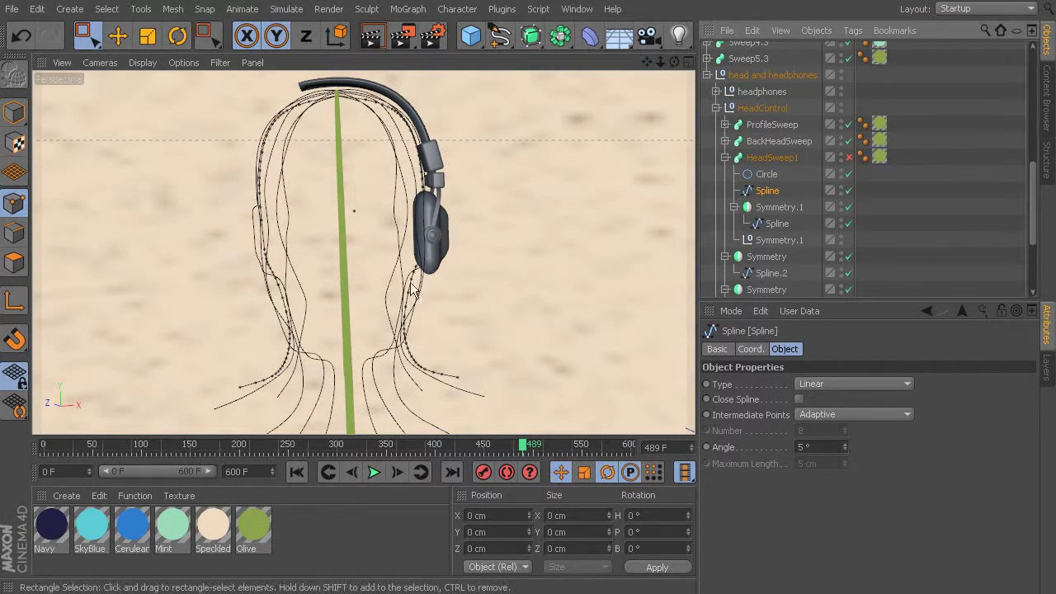
pyautogui.moveTo(545, 80); pyautogui.dragTo(338, 409)
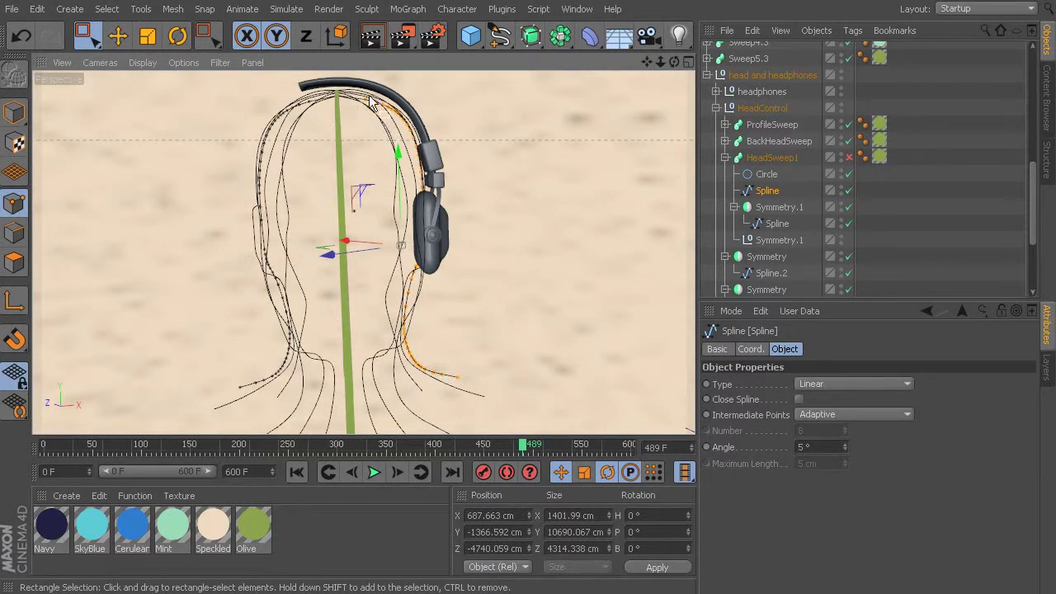
pyautogui.click(537, 388)
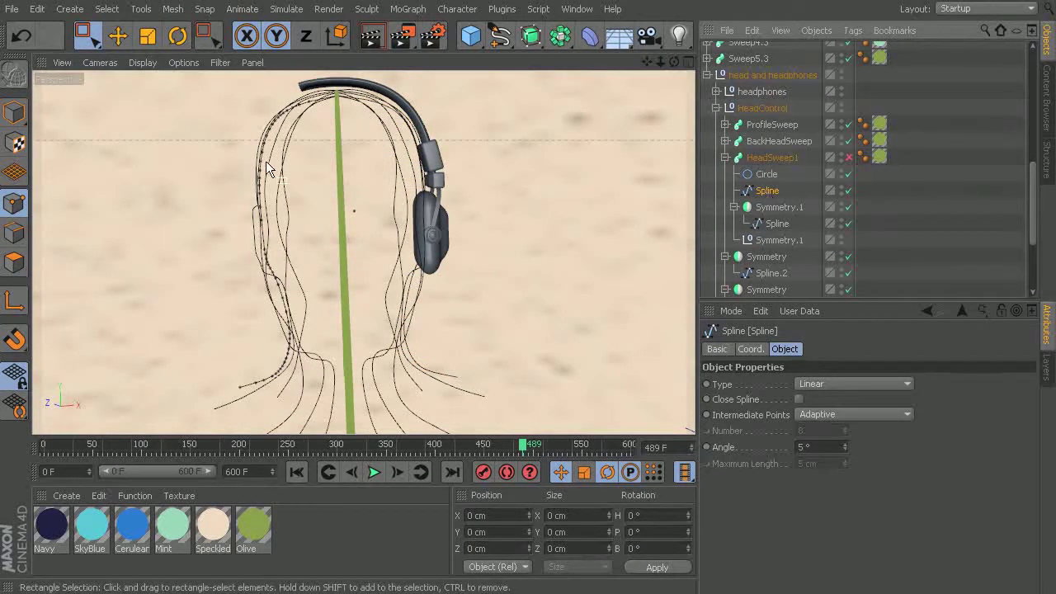
# Move the baked half spline out of HeadSweep1 to just above it, and place the original spline directly below HeadSweep1's Circle
pyautogui.click(776, 223)
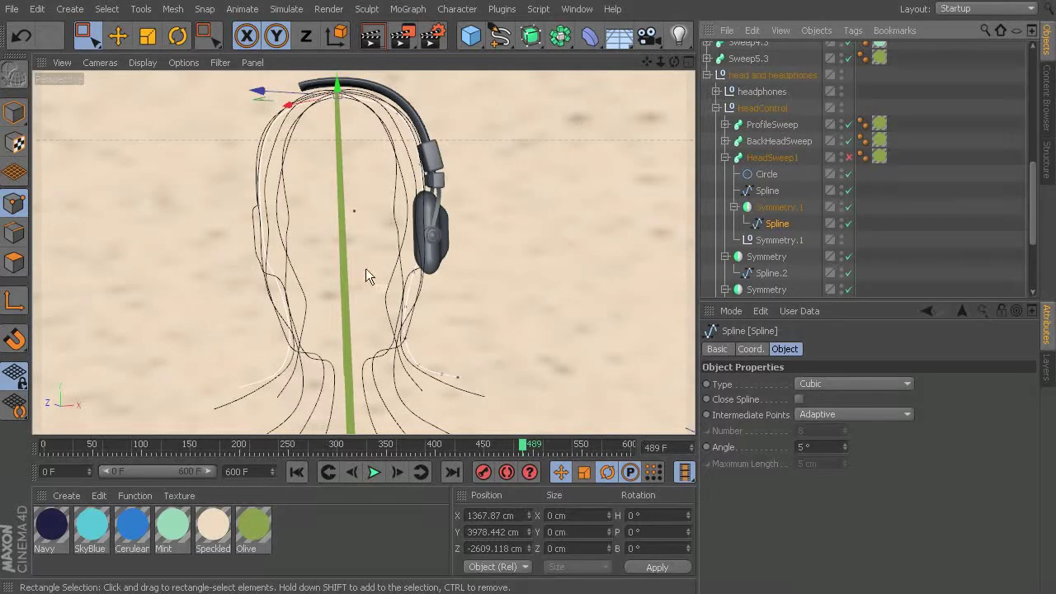
pyautogui.click(770, 193)
pyautogui.moveTo(769, 193); pyautogui.dragTo(766, 157)
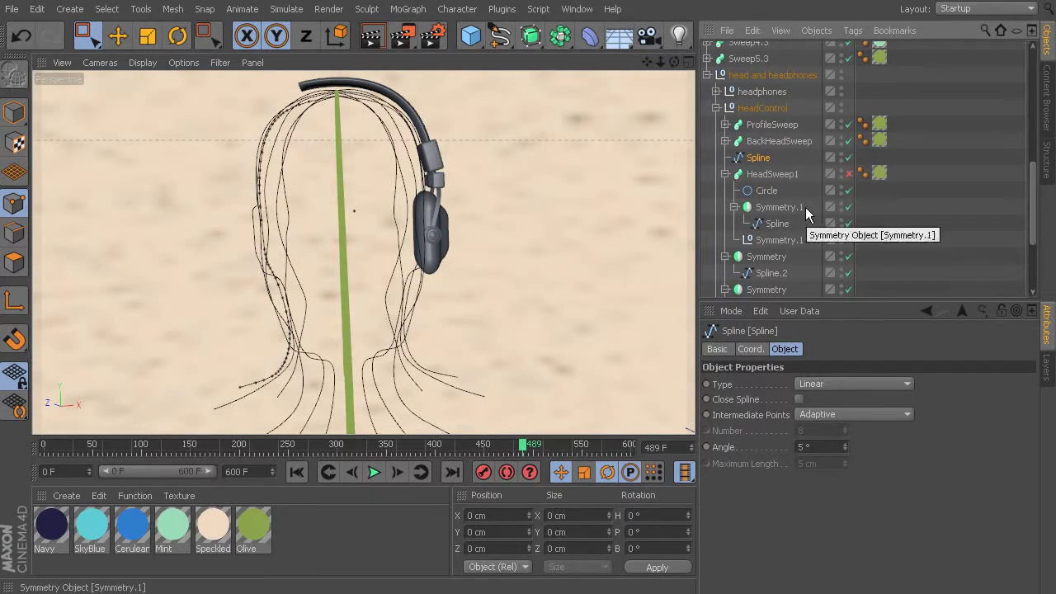
pyautogui.click(776, 225)
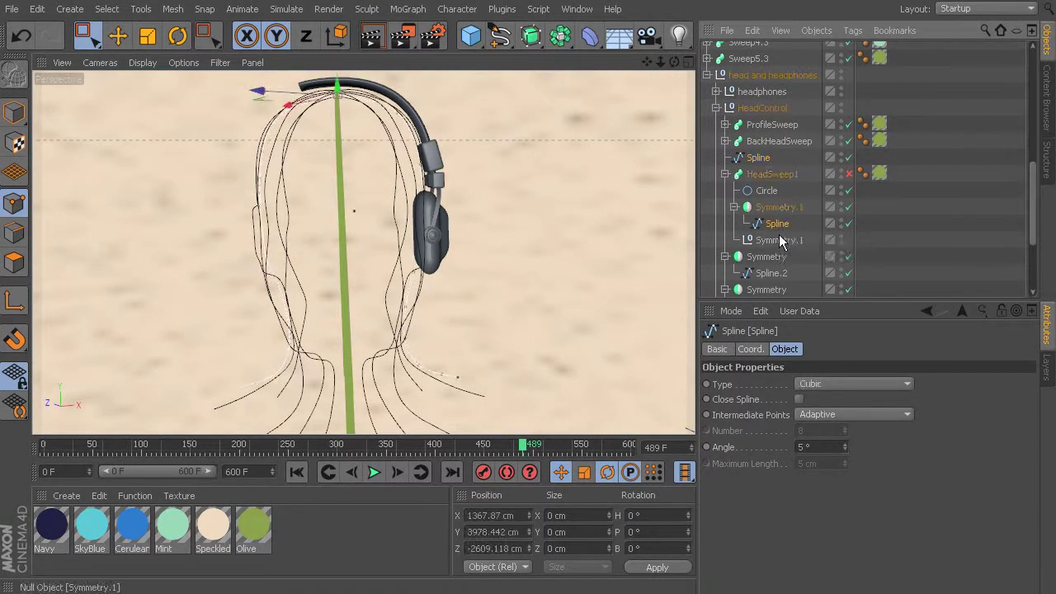
pyautogui.moveTo(778, 231); pyautogui.dragTo(770, 206)
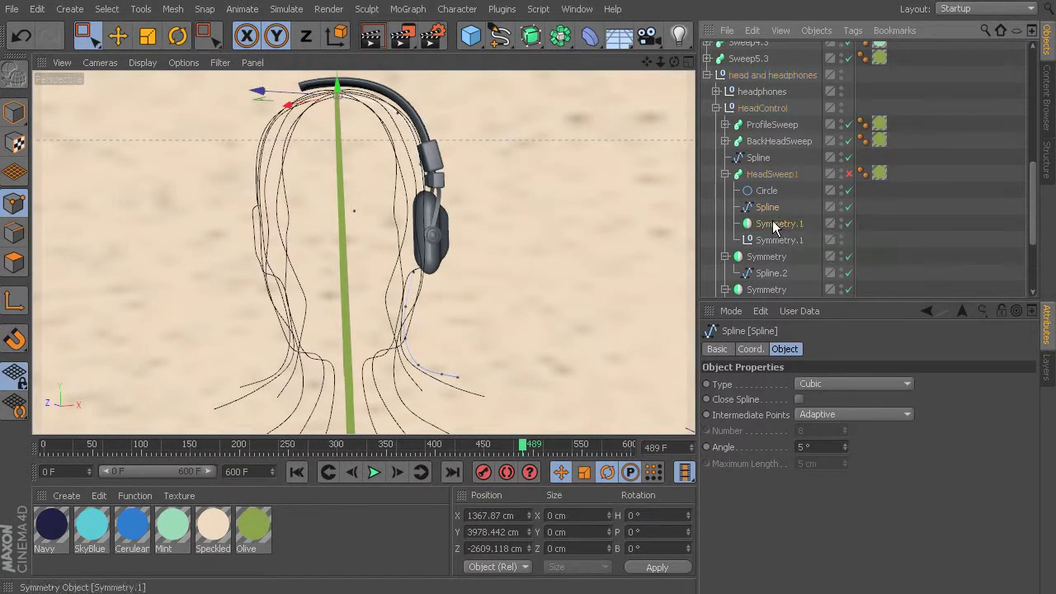
# Delete the leftover Symmetry.1 generator and null, enable HeadSweep1, and check its stroke around frame 490
pyautogui.click(779, 224)
pyautogui.keyDown('ctrl'); pyautogui.click(786, 239); pyautogui.keyUp('ctrl')
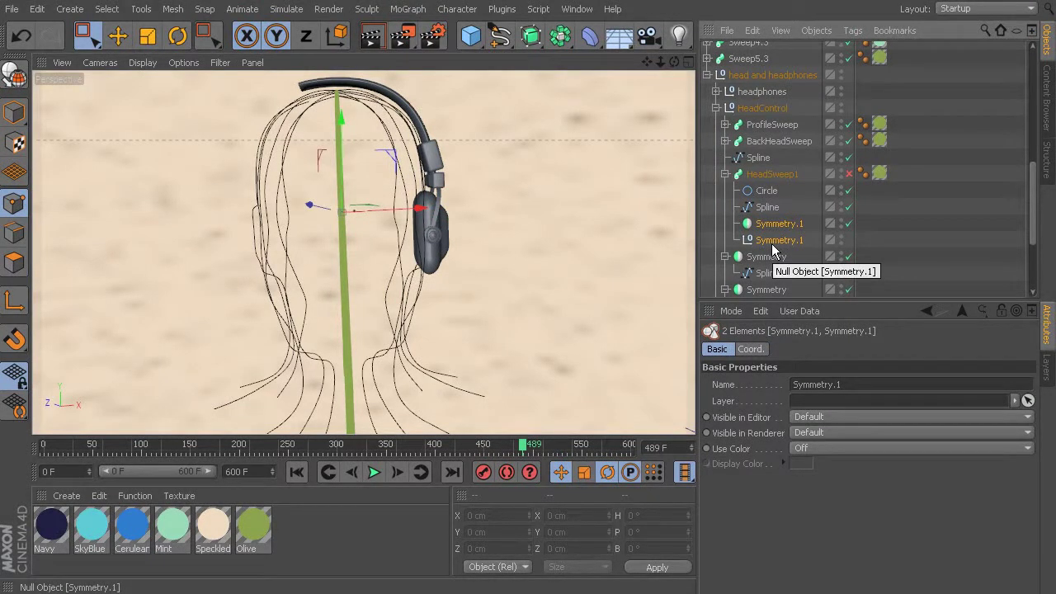
pyautogui.press('Delete')
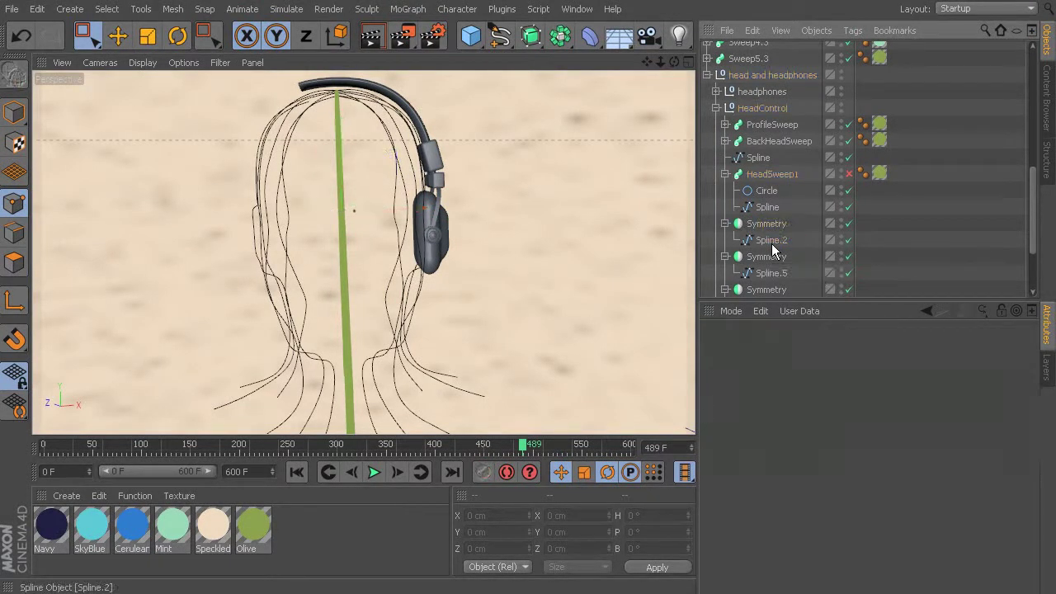
pyautogui.click(847, 174)
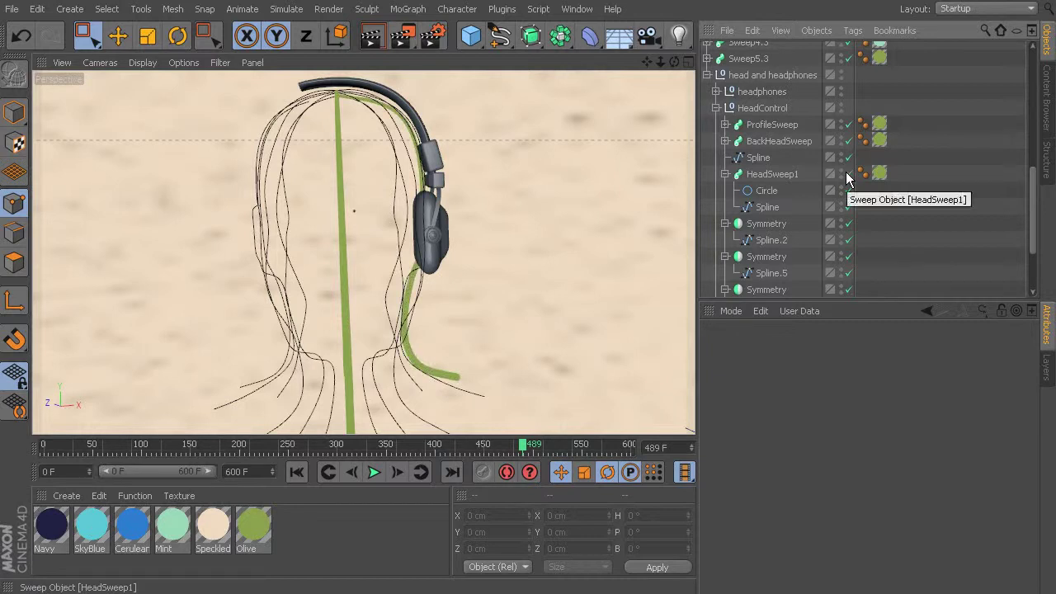
pyautogui.click(767, 207)
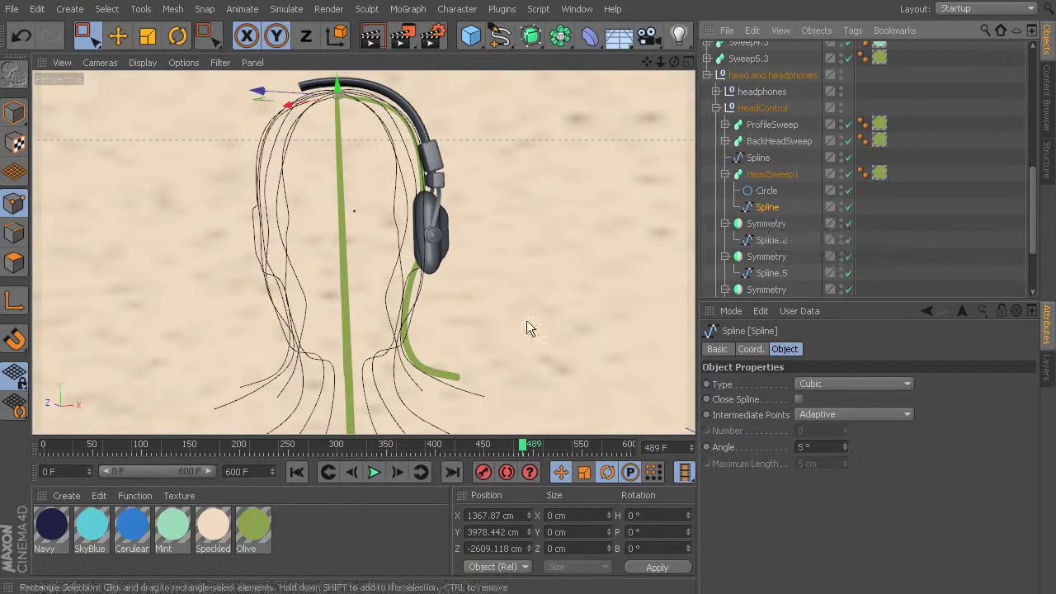
pyautogui.moveTo(514, 446); pyautogui.dragTo(524, 481)
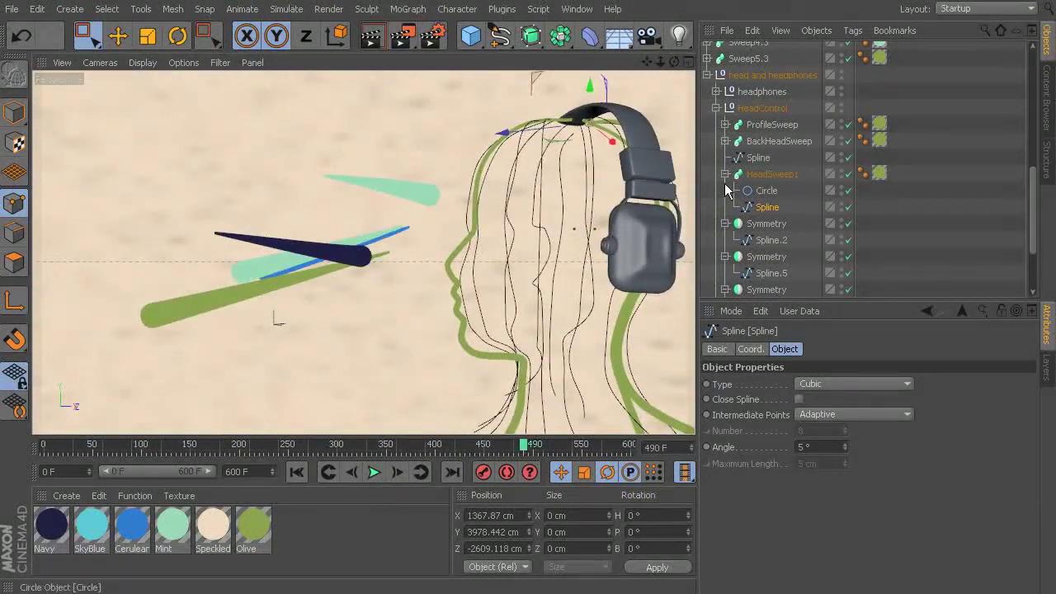
# Duplicate HeadSweep1 directly below itself and rename the copy HeadSweep2
pyautogui.click(757, 157)
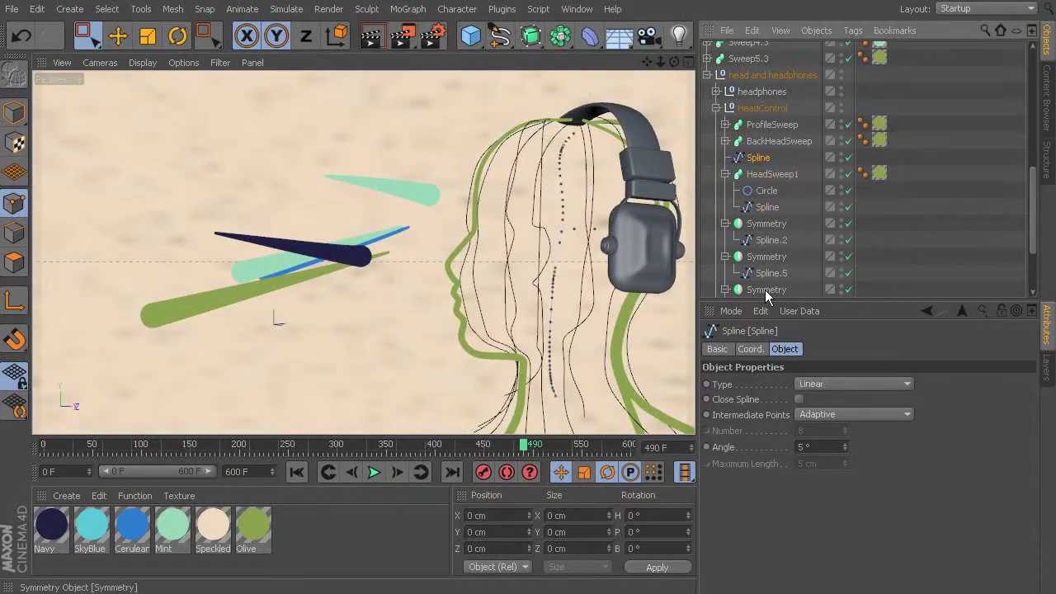
pyautogui.click(772, 174)
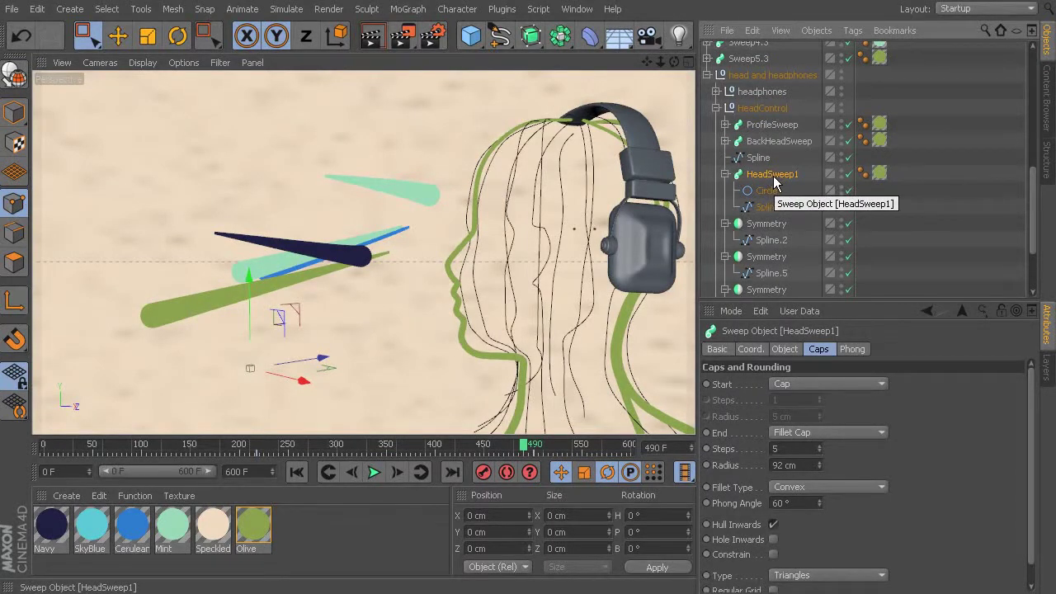
pyautogui.moveTo(771, 176); pyautogui.dragTo(771, 223)
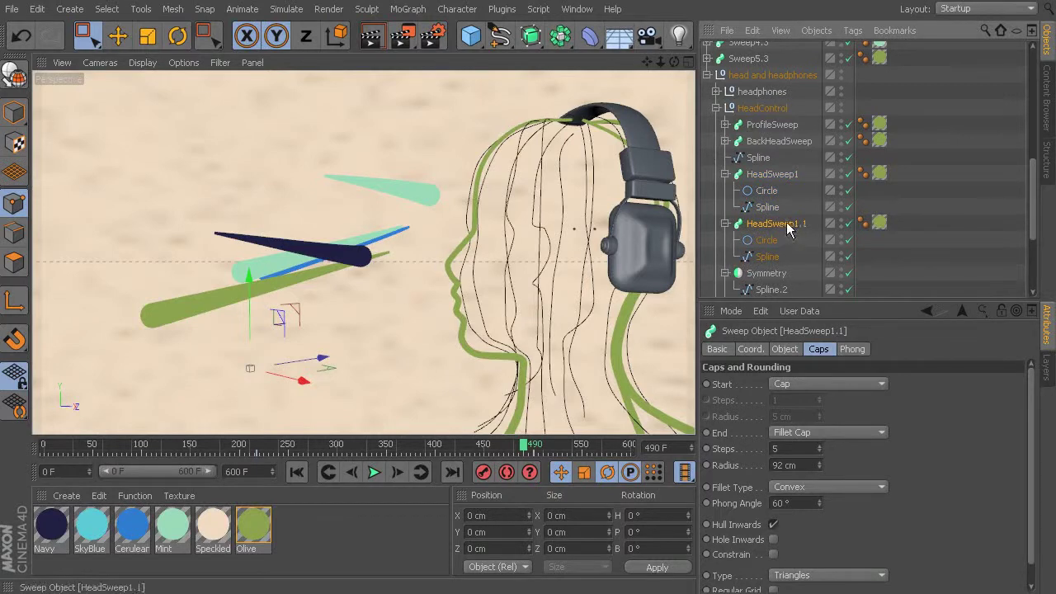
pyautogui.doubleClick(792, 224)
pyautogui.press('End')
pyautogui.press('BackSpace')
pyautogui.press('BackSpace')
pyautogui.press('BackSpace')
pyautogui.write('2')
pyautogui.press('Return')
# Replace the spline inside HeadSweep2 with the baked half spline, placed below its Circle
pyautogui.click(767, 240)
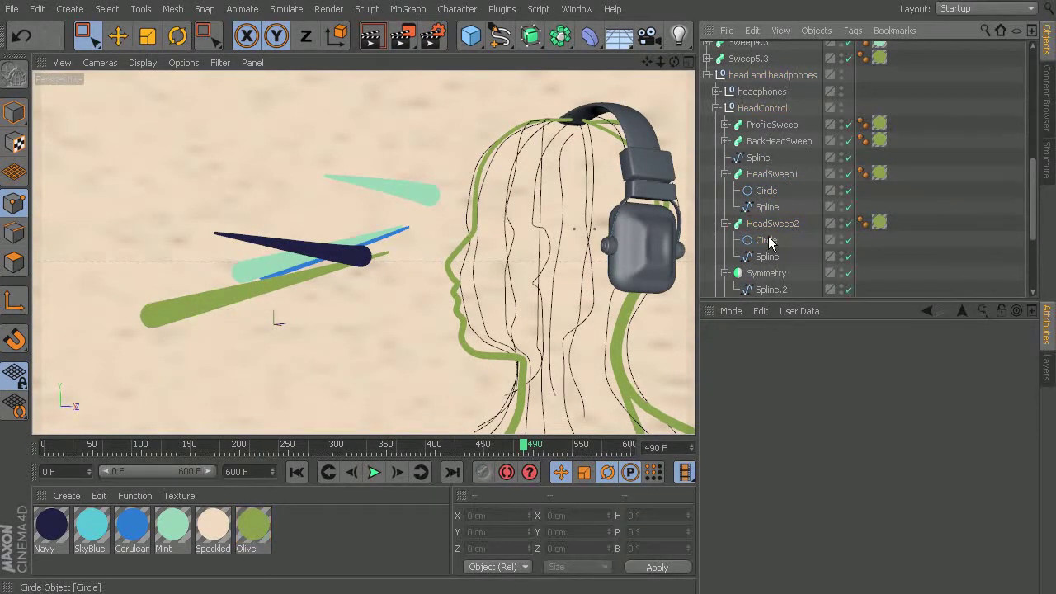
pyautogui.click(767, 256)
pyautogui.press('Delete')
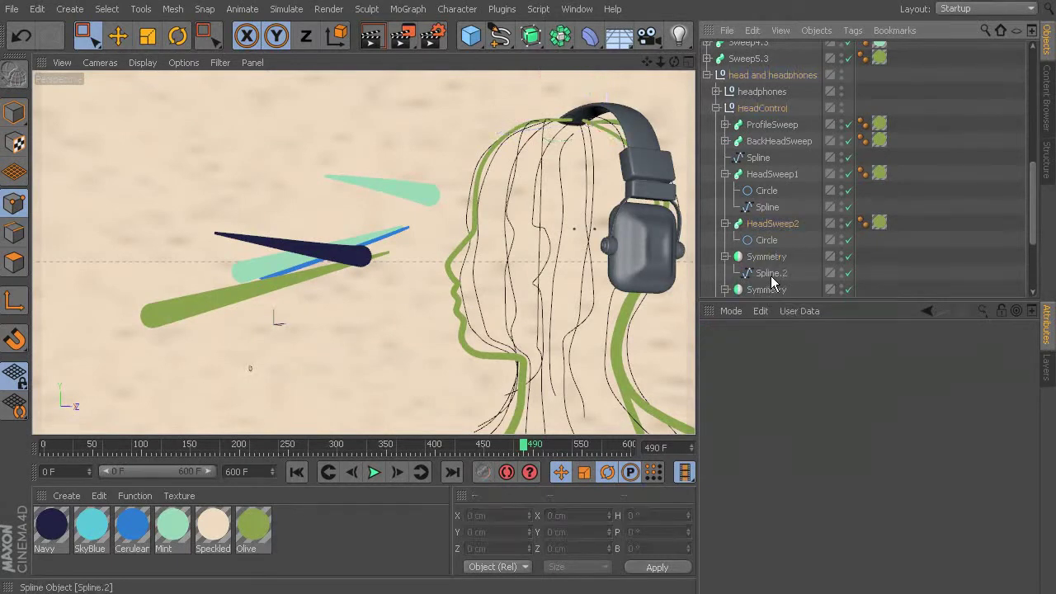
pyautogui.click(759, 158)
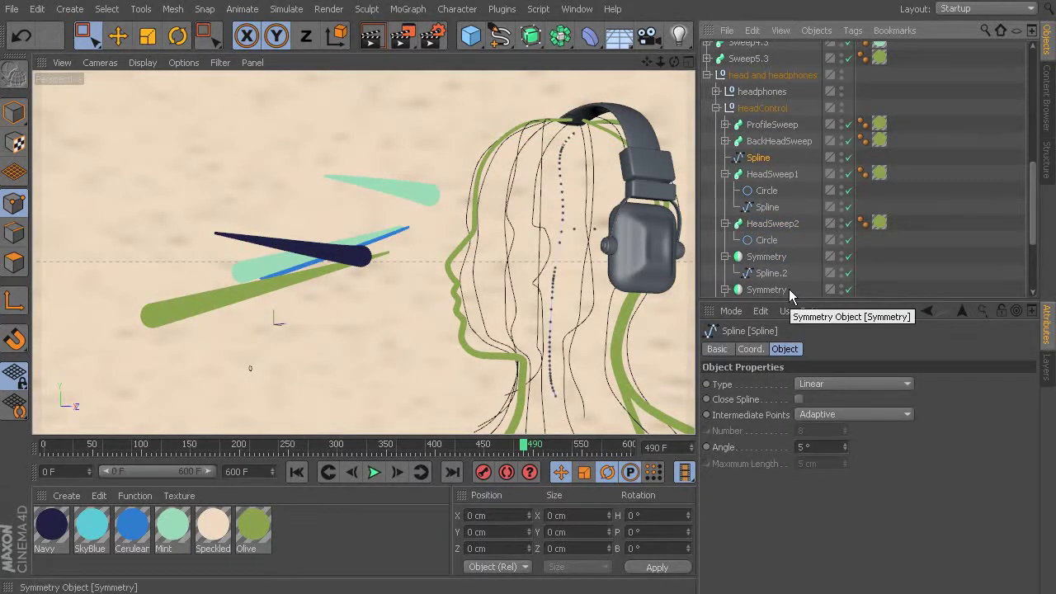
pyautogui.moveTo(759, 161); pyautogui.dragTo(767, 249)
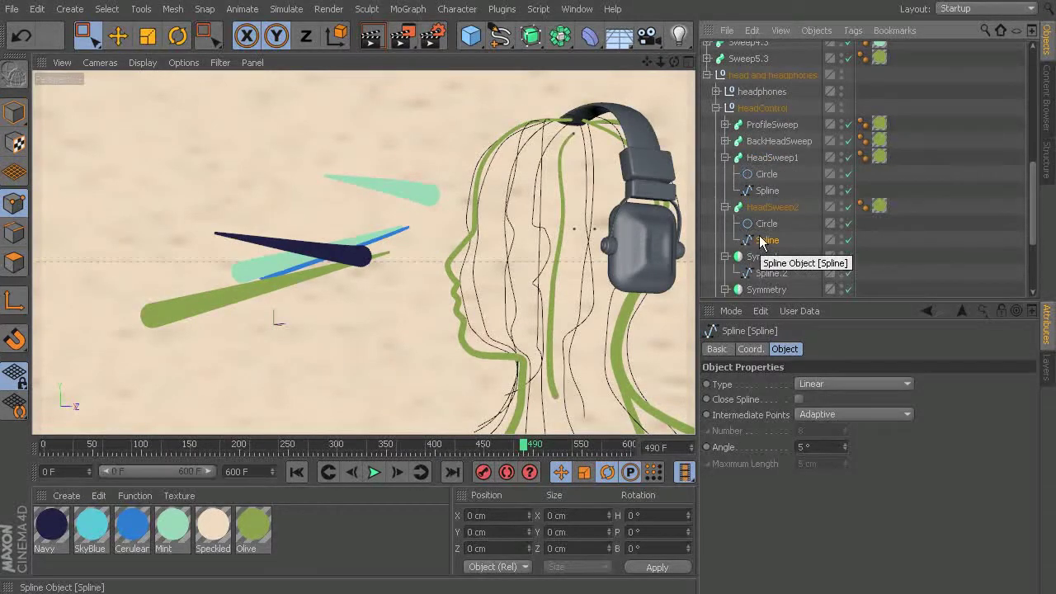
# Play and scrub the animation to check the HeadSweep1 and HeadSweep2 strokes, ending at frame 491
pyautogui.click(532, 450)
pyautogui.moveTo(532, 450); pyautogui.dragTo(371, 475)
pyautogui.click(373, 475)
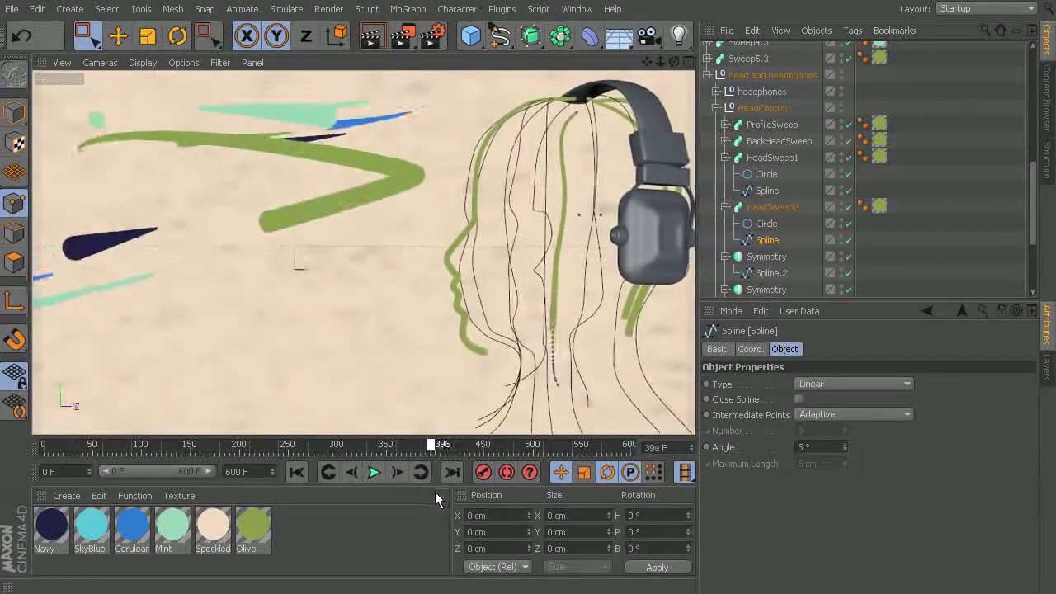
pyautogui.moveTo(500, 500); pyautogui.dragTo(525, 496)
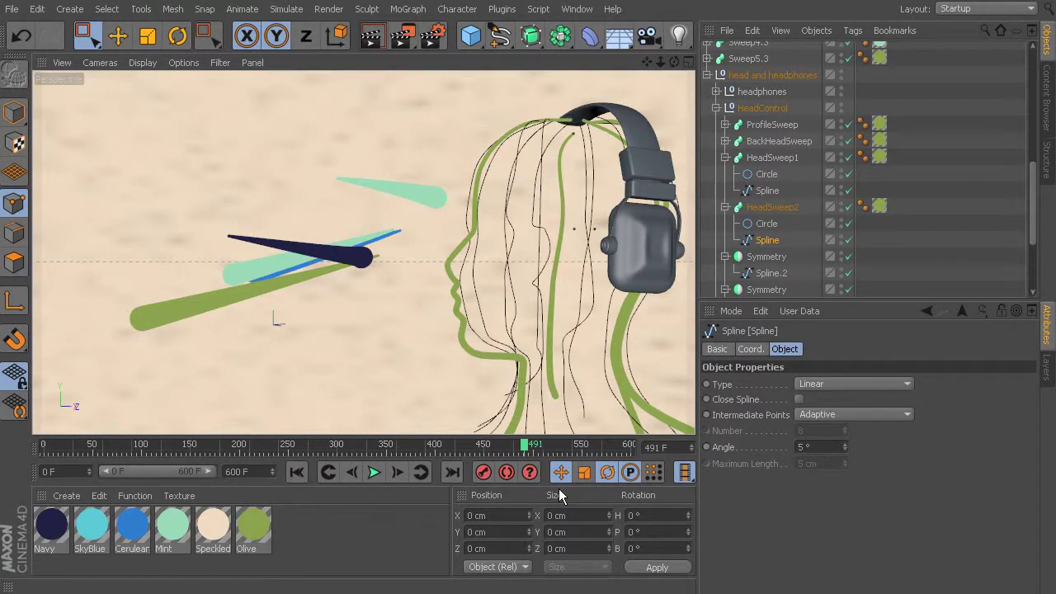
# Collapse HeadSweep1 and HeadSweep2, duplicate HeadSweep2 directly below itself, and rename the copy HeadSweep3
pyautogui.click(725, 157)
pyautogui.click(725, 173)
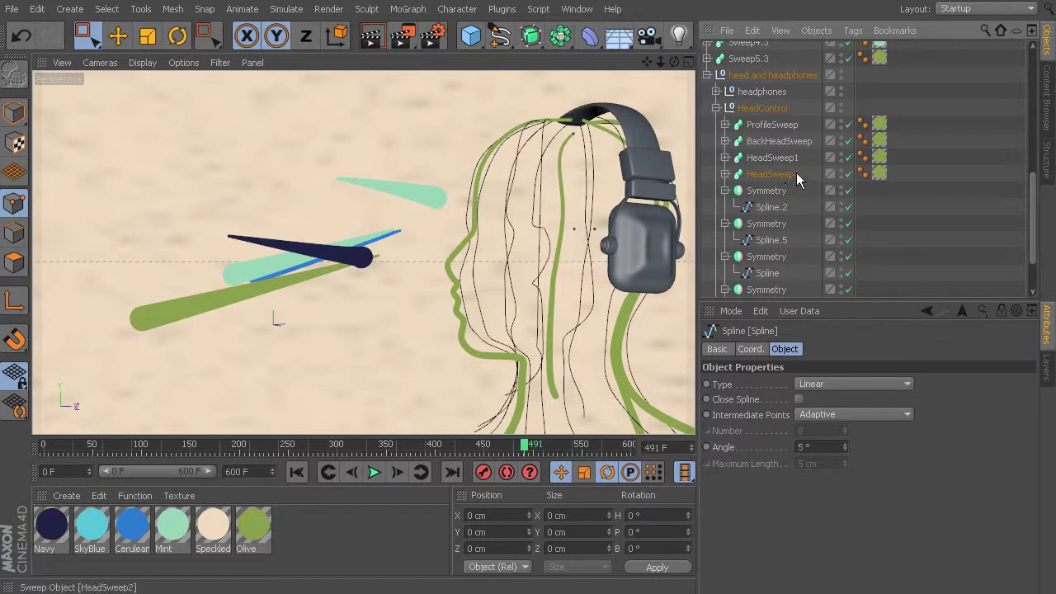
pyautogui.click(768, 181)
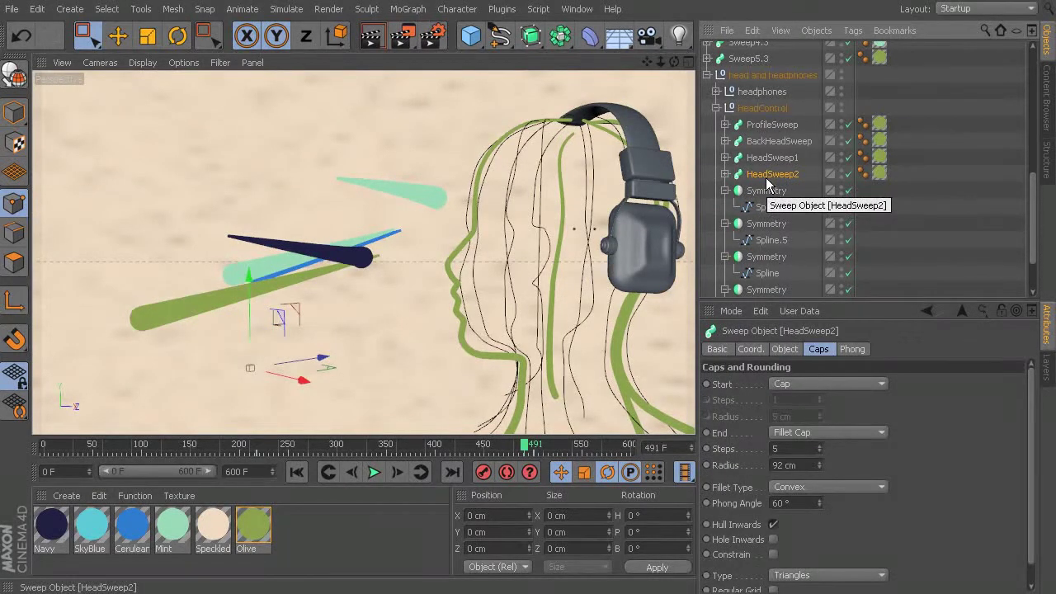
pyautogui.keyDown('ctrl'); pyautogui.moveTo(762, 173); pyautogui.dragTo(838, 194); pyautogui.keyUp('ctrl')
pyautogui.doubleClick(776, 190)
pyautogui.click(809, 190)
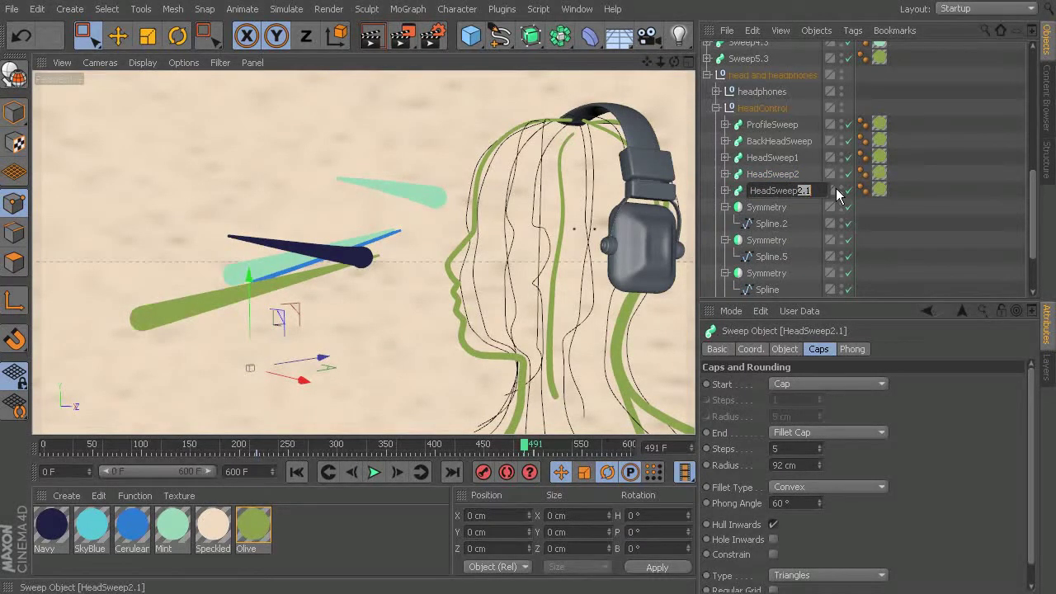
pyautogui.write('3')
pyautogui.press('Return')
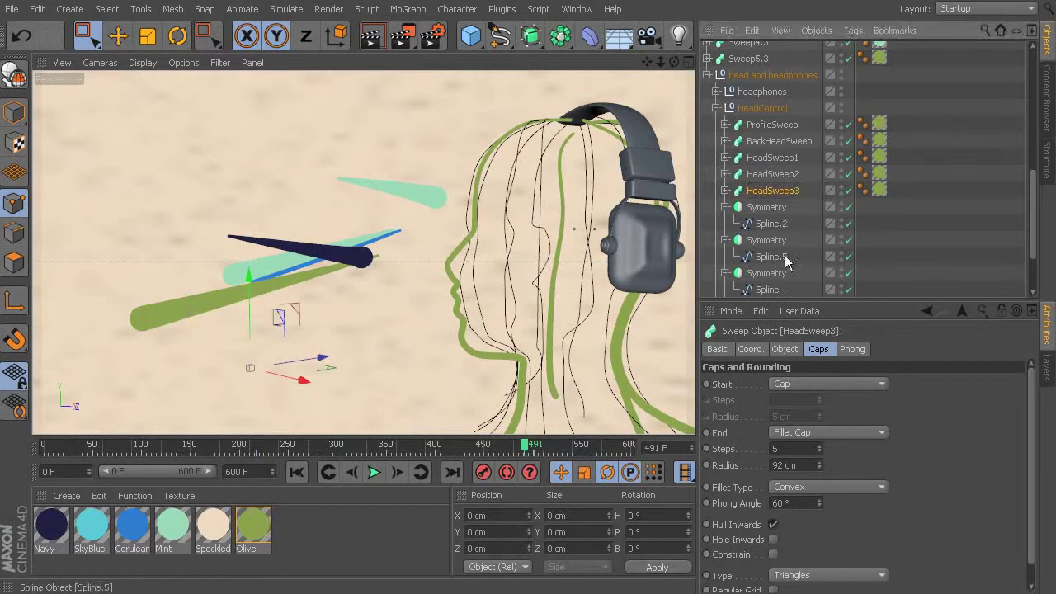
# Bake the Symmetry holding Spline.2 with Current State to Object and select Spline.2 inside the resulting null
pyautogui.click(771, 208)
pyautogui.rightClick(771, 204)
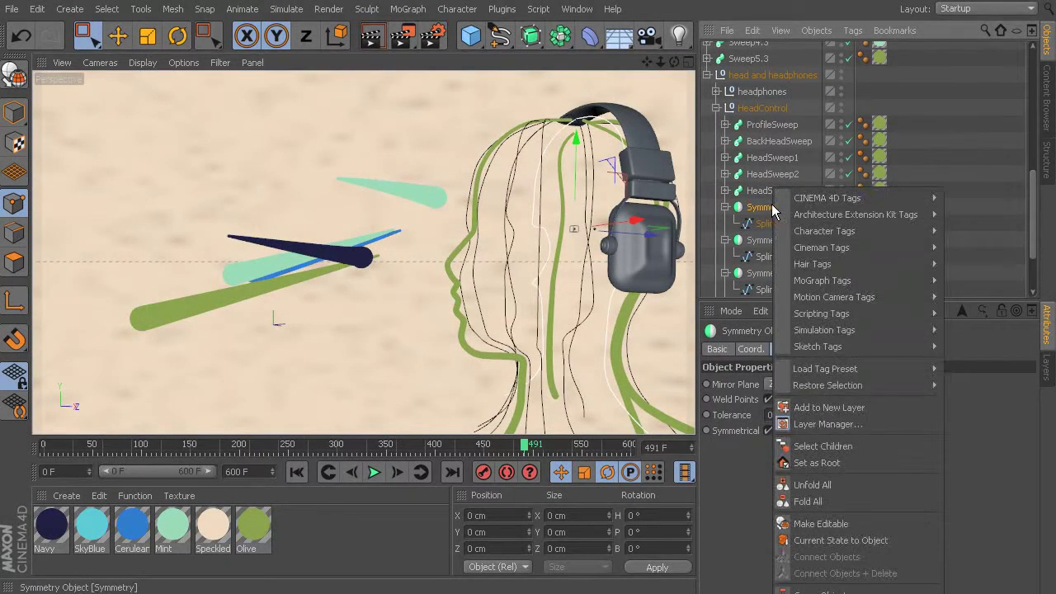
pyautogui.click(829, 538)
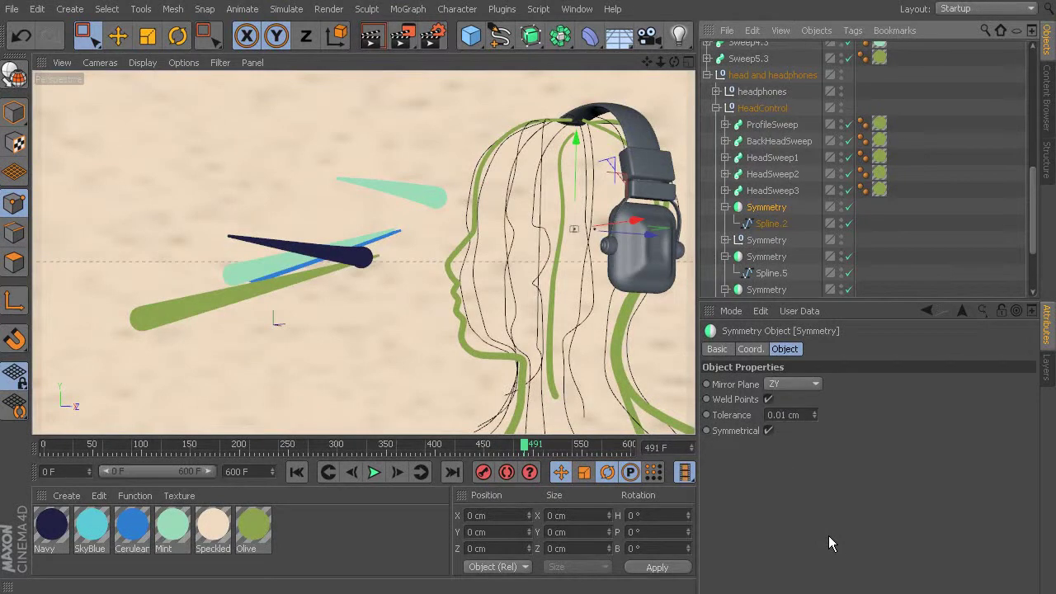
pyautogui.click(726, 240)
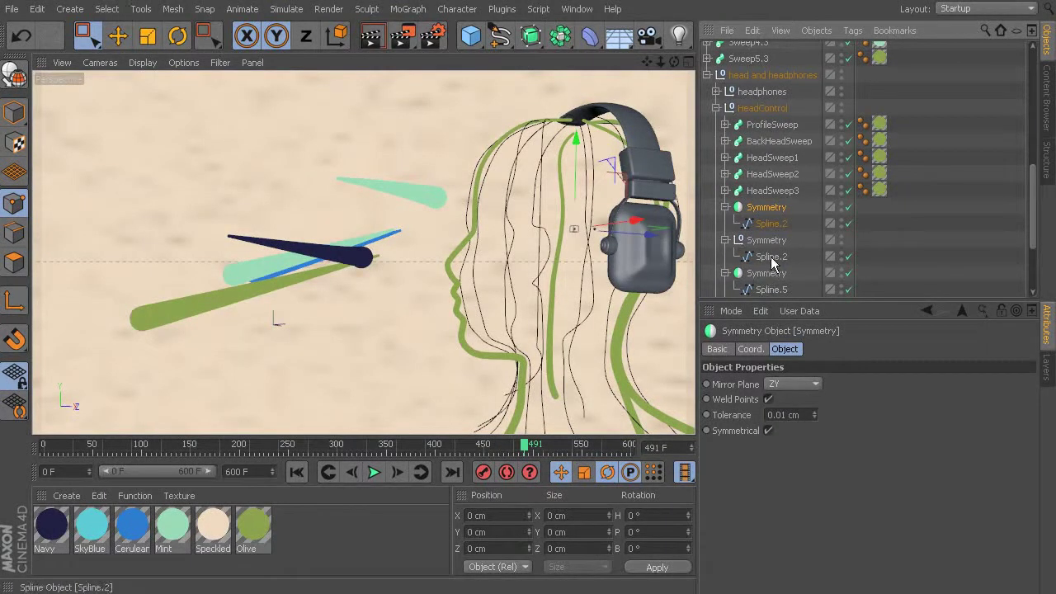
pyautogui.click(771, 257)
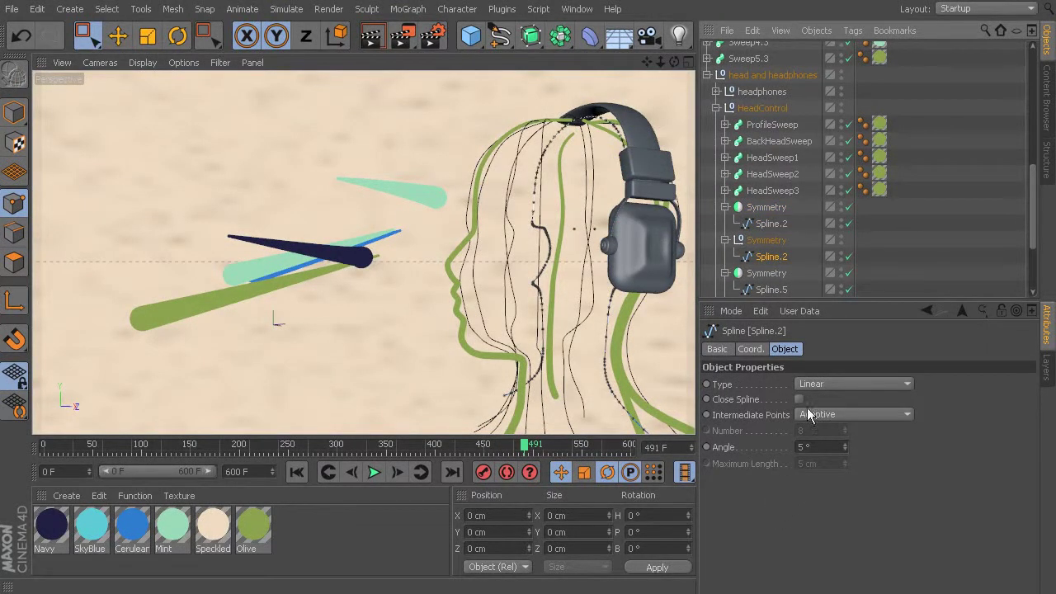
# Replace the spline inside HeadSweep3 with the original Spline.2 from its Symmetry, placed below the Circle
pyautogui.click(779, 224)
pyautogui.click(725, 190)
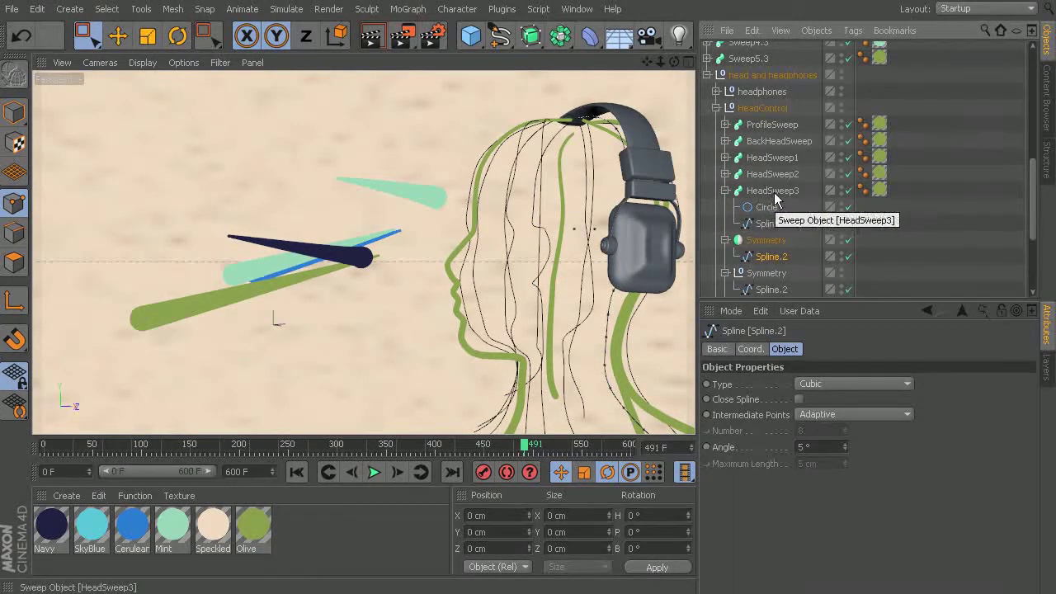
pyautogui.click(767, 224)
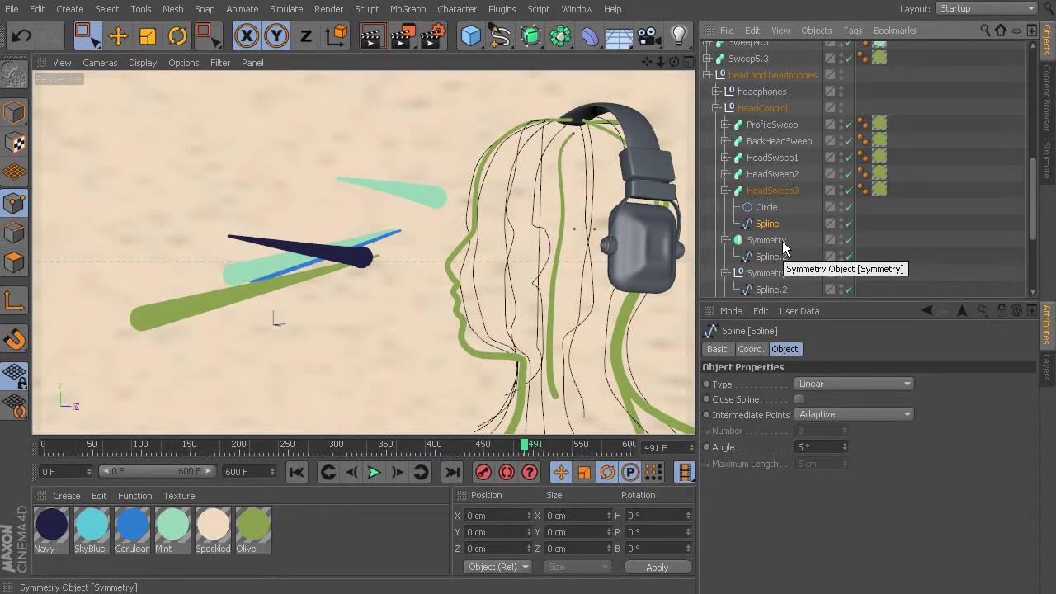
pyautogui.press('Delete')
pyautogui.moveTo(775, 244); pyautogui.dragTo(777, 216)
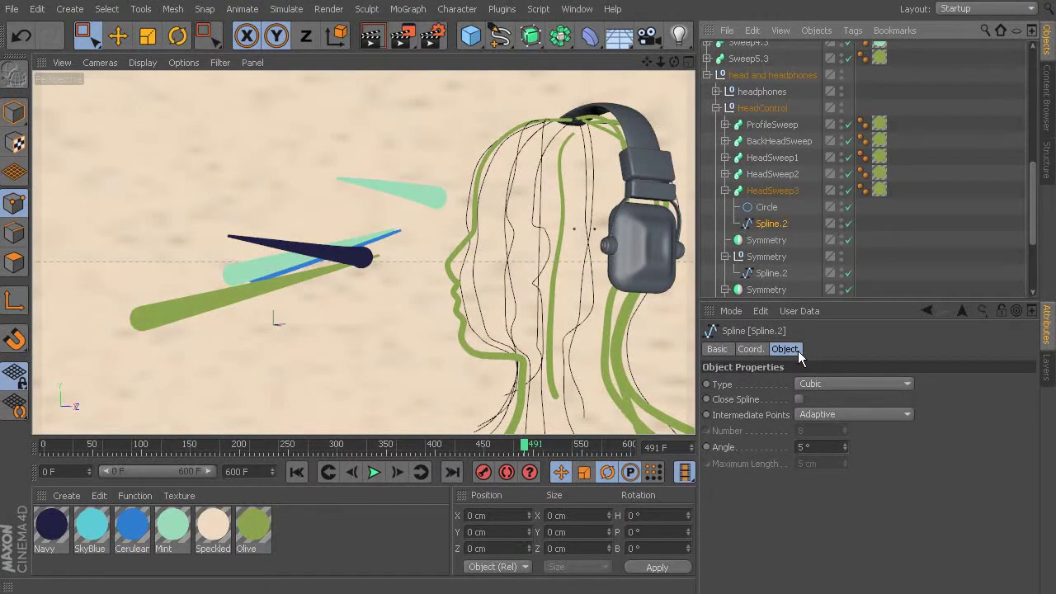
pyautogui.click(769, 192)
pyautogui.keyDown('ctrl'); pyautogui.moveTo(773, 191); pyautogui.dragTo(773, 248); pyautogui.keyUp('ctrl')
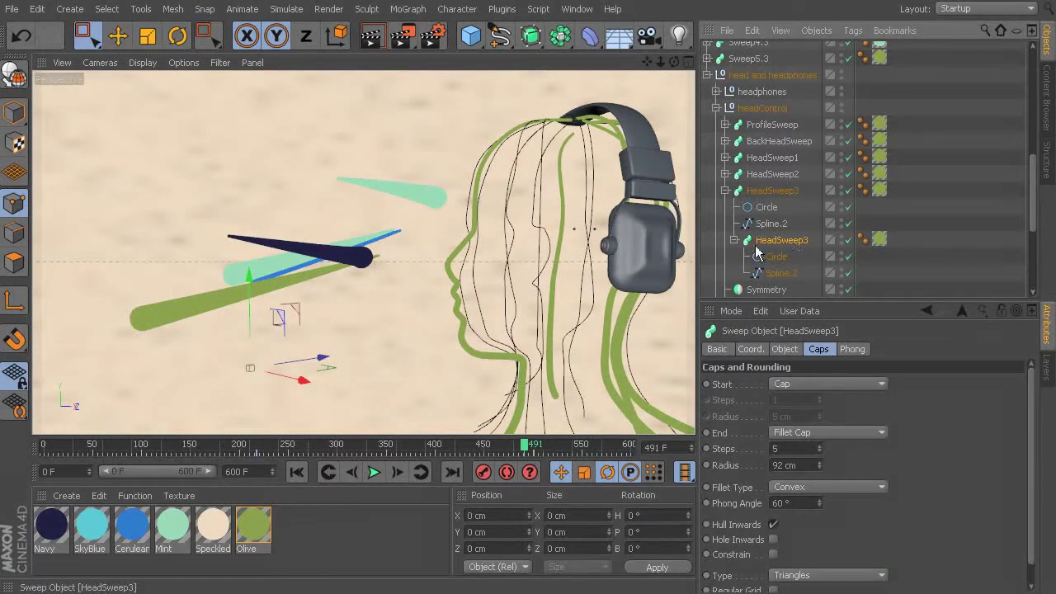
pyautogui.hotkey('ctrl', 'z')
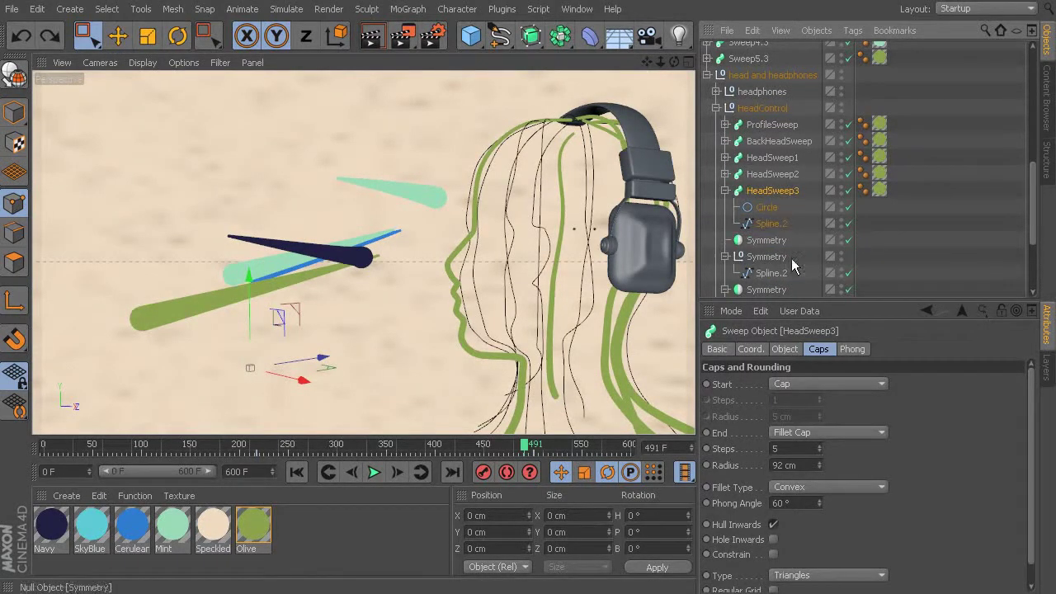
# Collapse HeadSweep3, duplicate it directly below itself, and rename the copy HeadSweep4
pyautogui.click(726, 193)
pyautogui.keyDown('ctrl'); pyautogui.moveTo(752, 191); pyautogui.dragTo(767, 213); pyautogui.keyUp('ctrl')
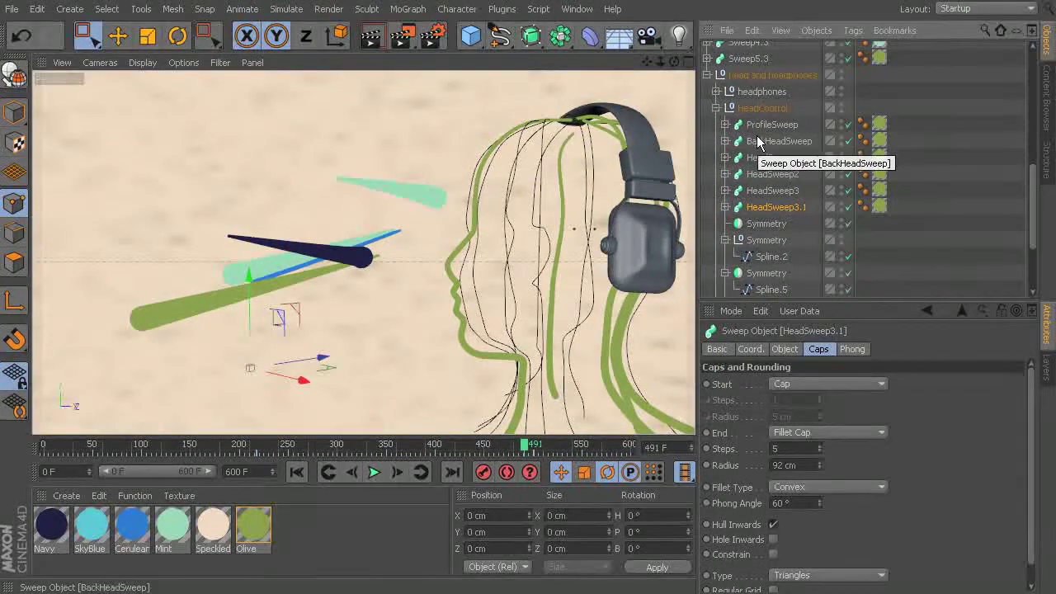
pyautogui.doubleClick(802, 207)
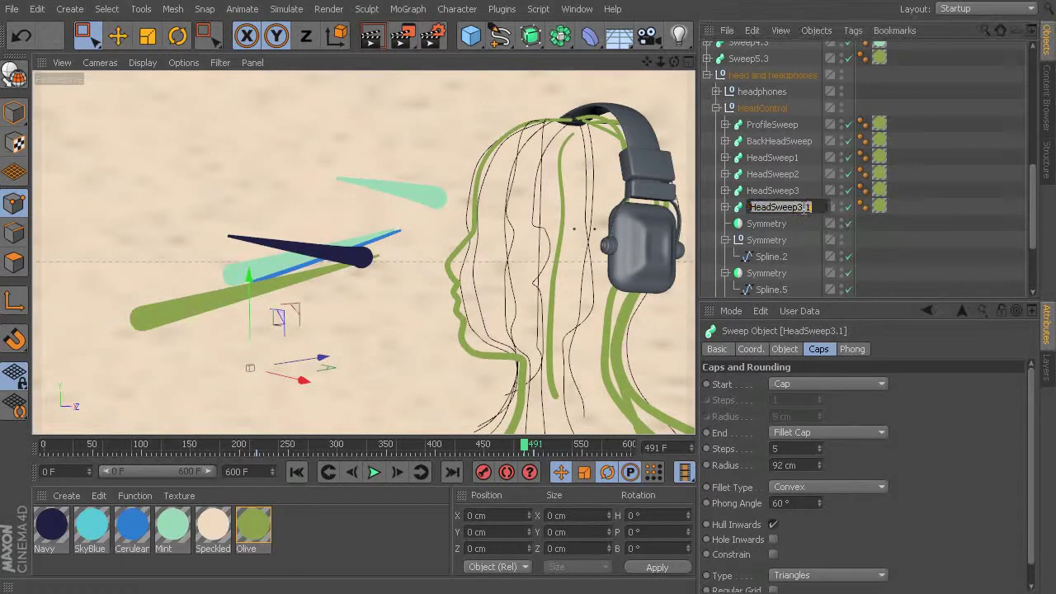
pyautogui.moveTo(798, 208); pyautogui.dragTo(825, 208)
pyautogui.write('4')
pyautogui.press('Return')
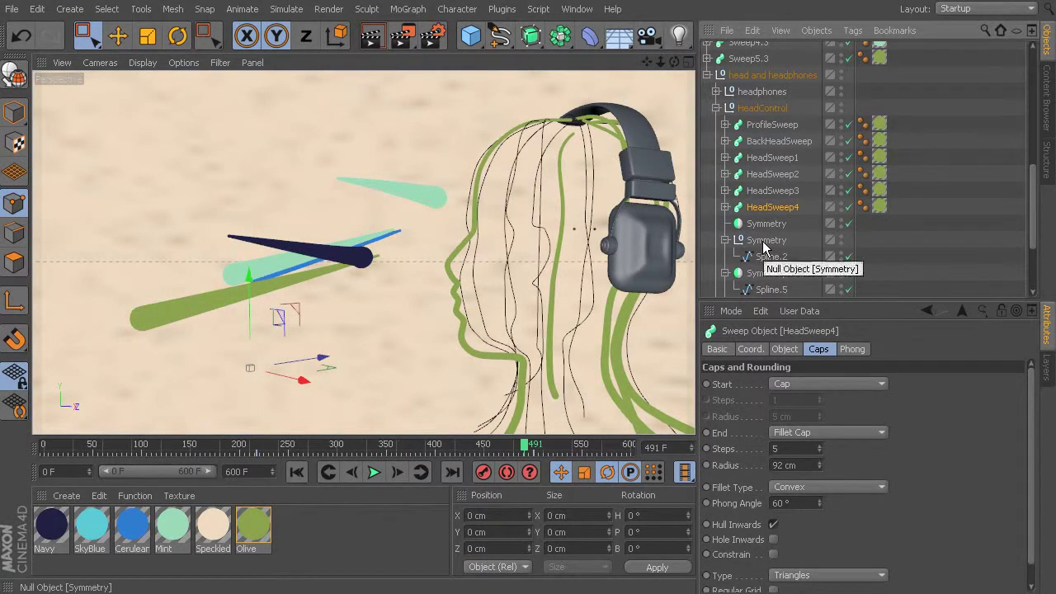
# Check Spline.5 against the head and select the baked Spline.2 inside the Symmetry null
pyautogui.click(763, 241)
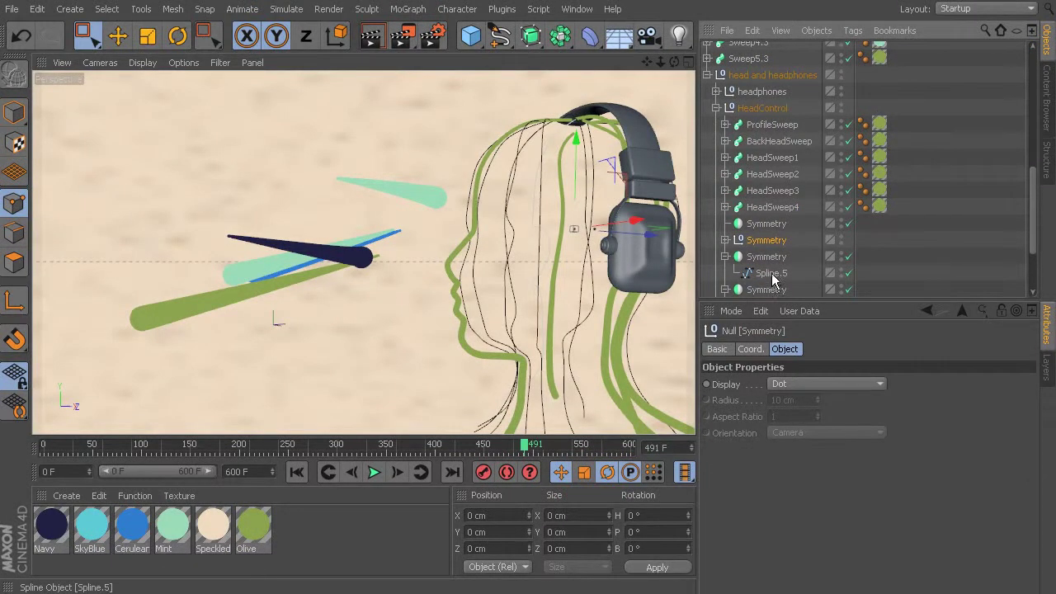
pyautogui.click(771, 273)
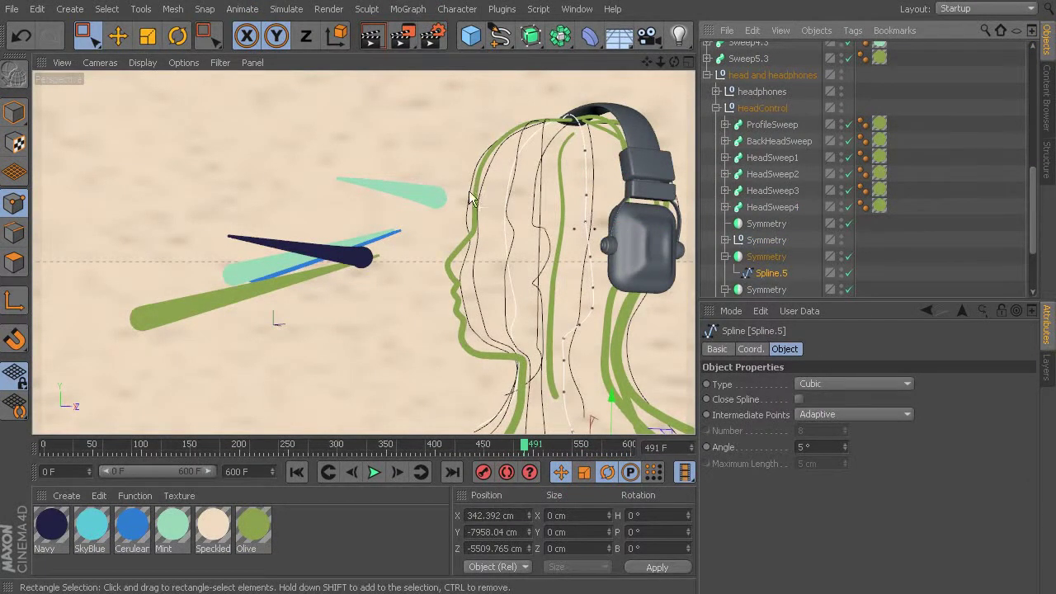
pyautogui.moveTo(448, 240)
pyautogui.keyDown('alt'); pyautogui.mouseDown()
pyautogui.moveTo(505, 268)
pyautogui.moveTo(544, 230)
pyautogui.moveTo(487, 206)
pyautogui.moveTo(446, 223)
pyautogui.mouseUp(); pyautogui.keyUp('alt')
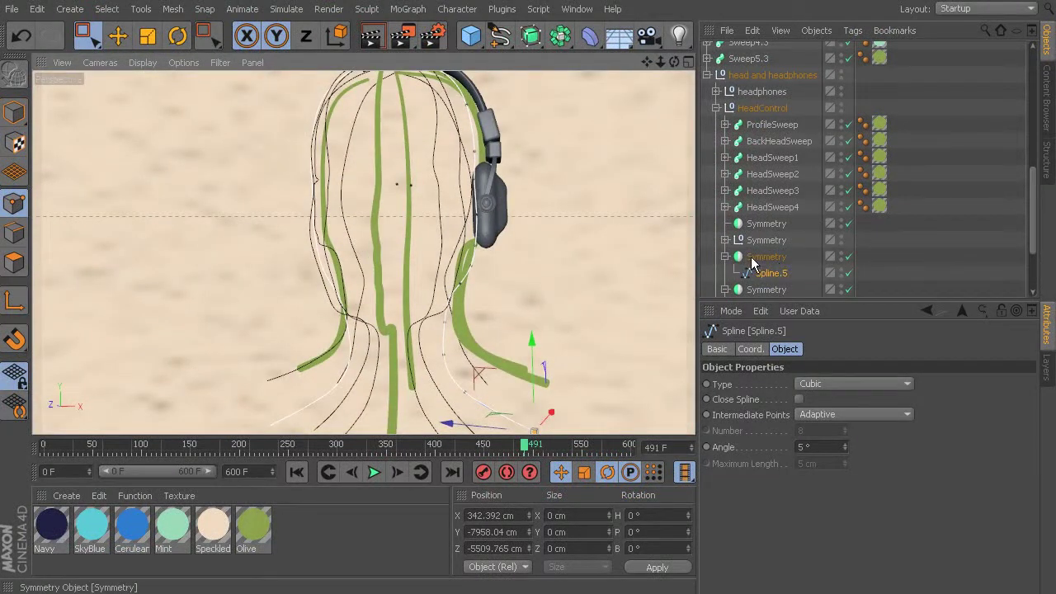
pyautogui.click(726, 240)
pyautogui.click(771, 257)
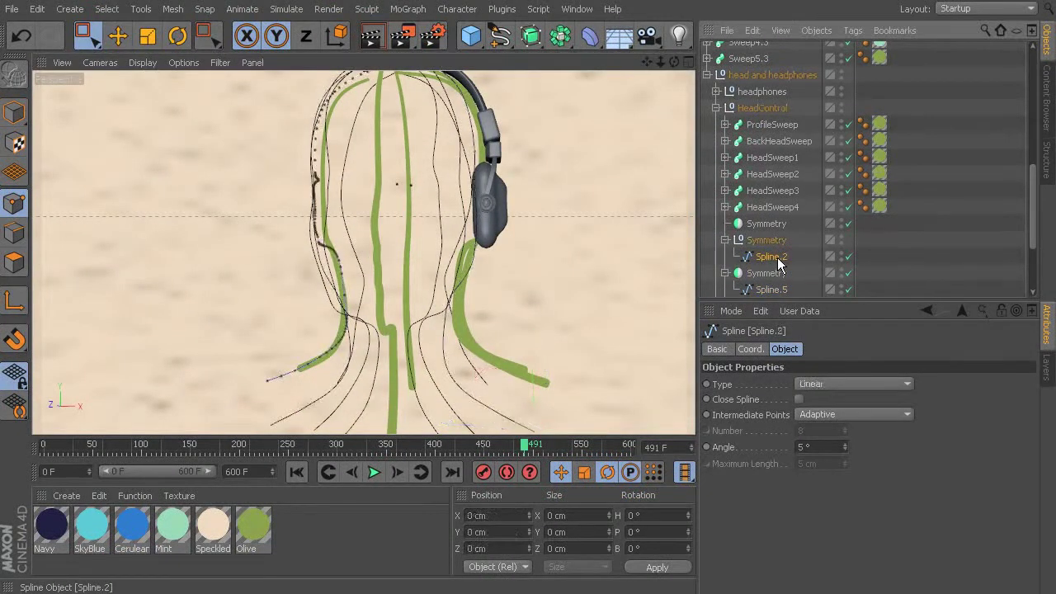
pyautogui.keyDown('alt'); pyautogui.moveTo(449, 216); pyautogui.dragTo(498, 203); pyautogui.keyUp('alt')
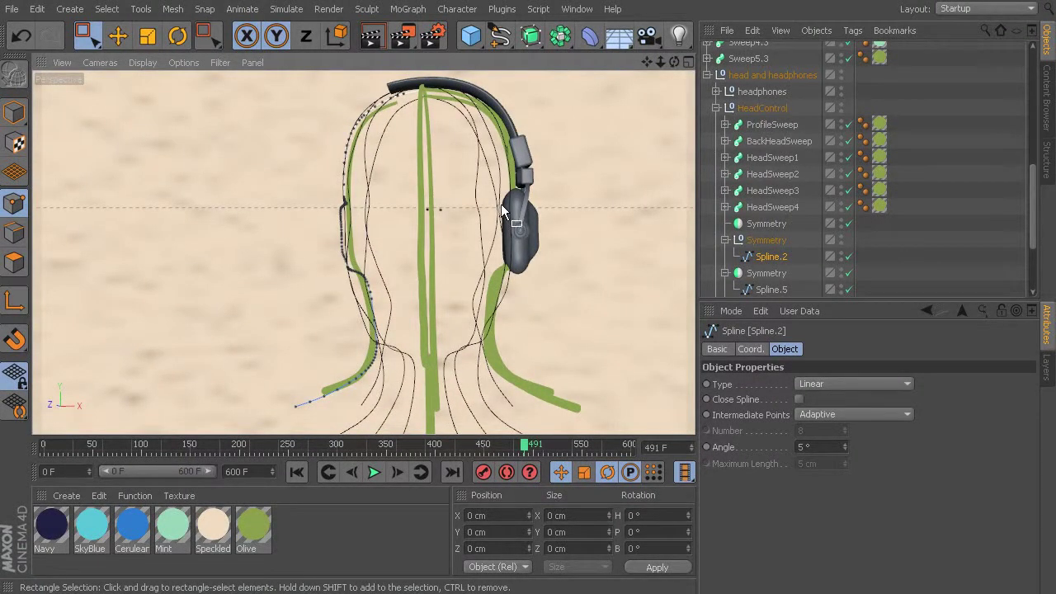
# Disable HeadSweep4 and expand it to expose its Circle and Spline.2
pyautogui.click(848, 207)
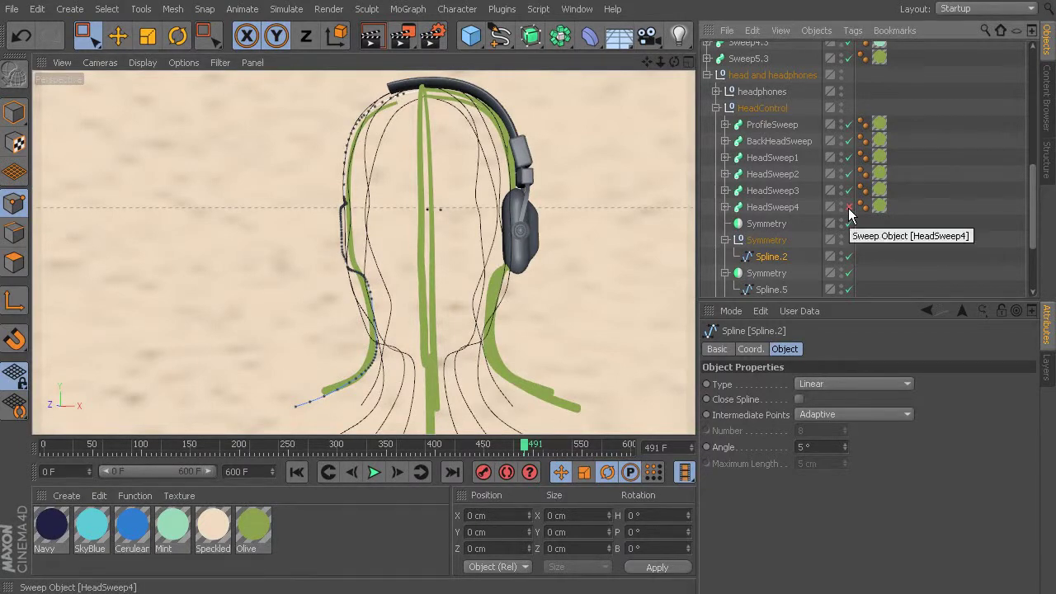
pyautogui.scroll(5, 569, 242)
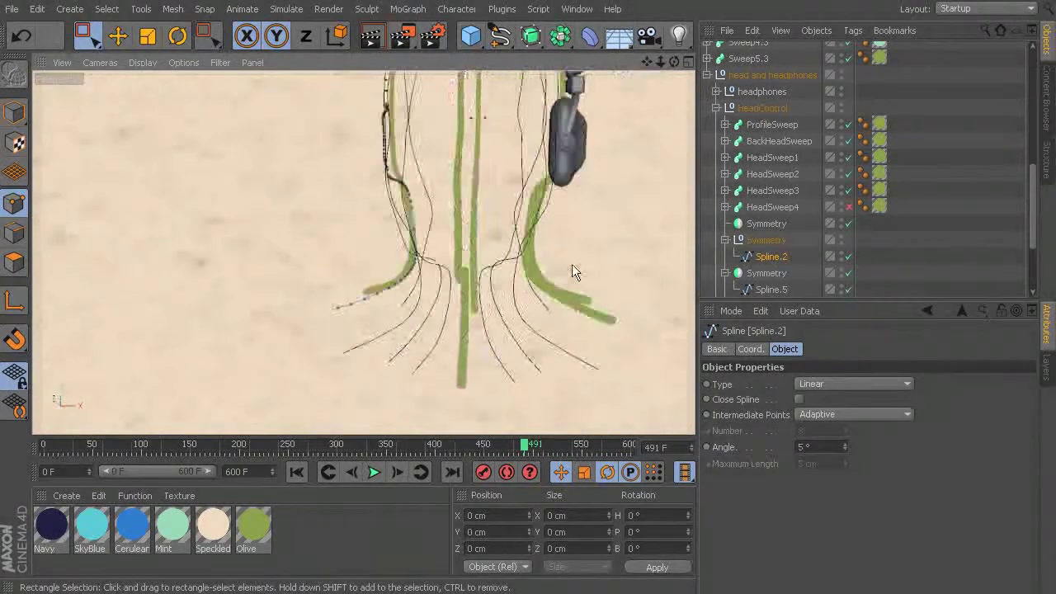
pyautogui.scroll(-5, 507, 219)
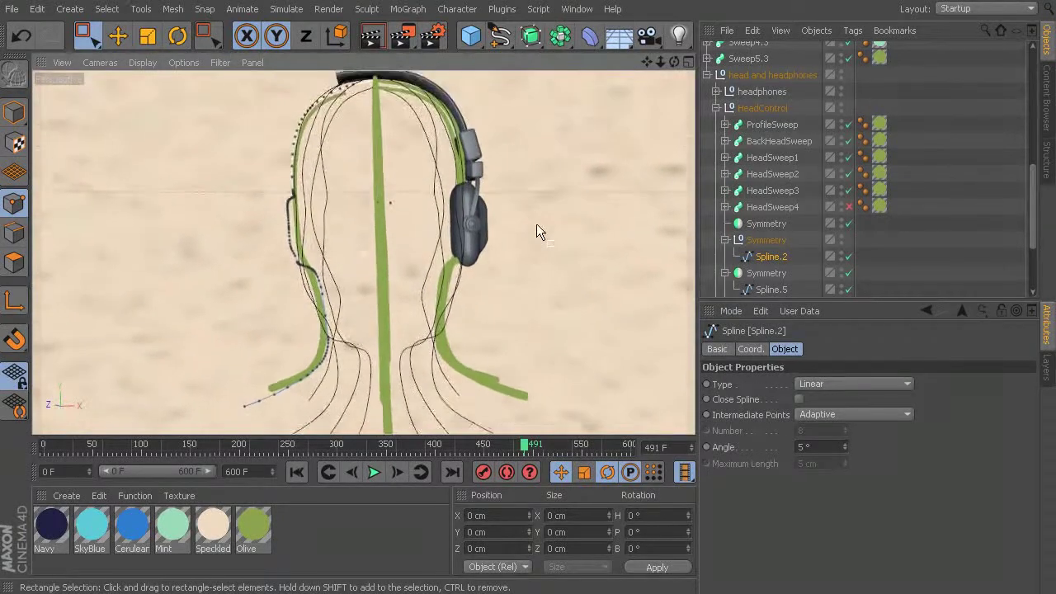
pyautogui.click(725, 208)
pyautogui.keyDown('alt'); pyautogui.moveTo(461, 233); pyautogui.dragTo(414, 182); pyautogui.keyUp('alt')
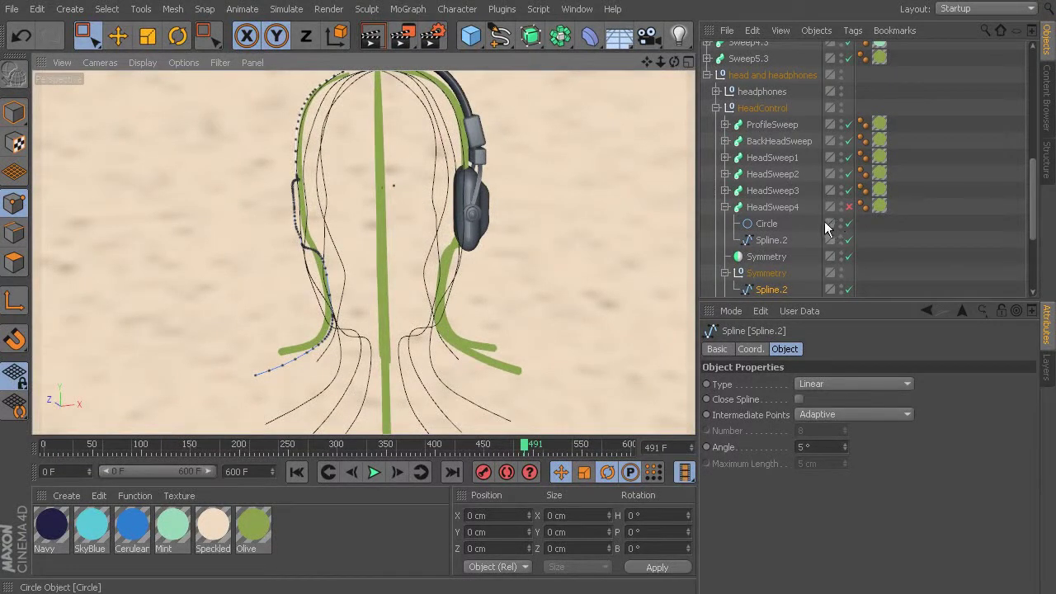
pyautogui.keyDown('alt'); pyautogui.moveTo(479, 176); pyautogui.dragTo(516, 200); pyautogui.keyUp('alt')
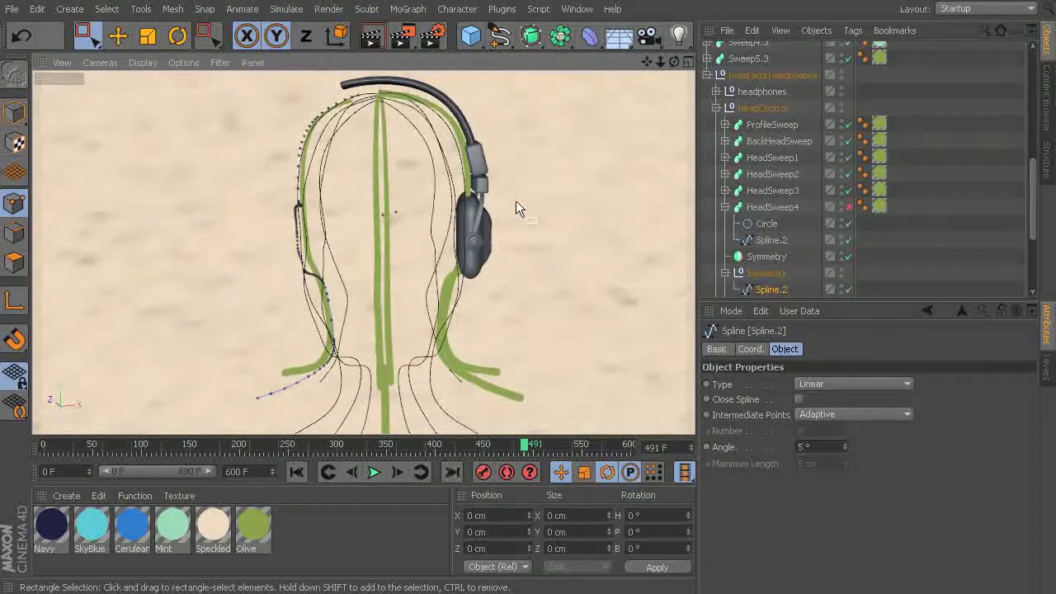
pyautogui.scroll(-3, 792, 262)
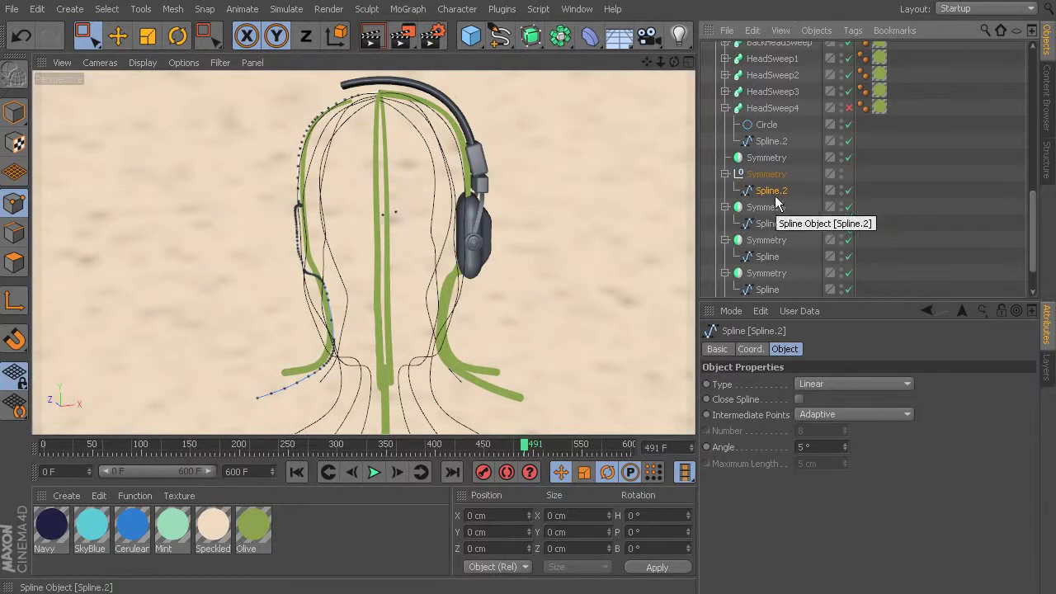
# Clear the leftover points of the baked Spline.2 on the headphone side of the head using rectangle selections
pyautogui.click(91, 39)
pyautogui.moveTo(523, 81); pyautogui.dragTo(384, 432)
pyautogui.click(511, 384)
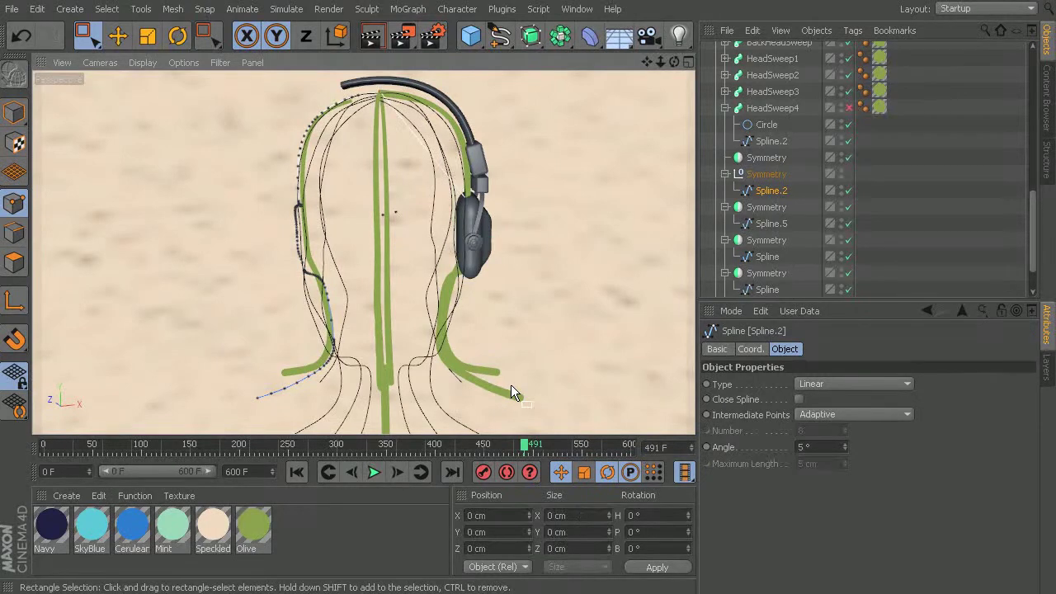
pyautogui.keyDown('alt'); pyautogui.moveTo(677, 108); pyautogui.dragTo(538, 150); pyautogui.keyUp('alt')
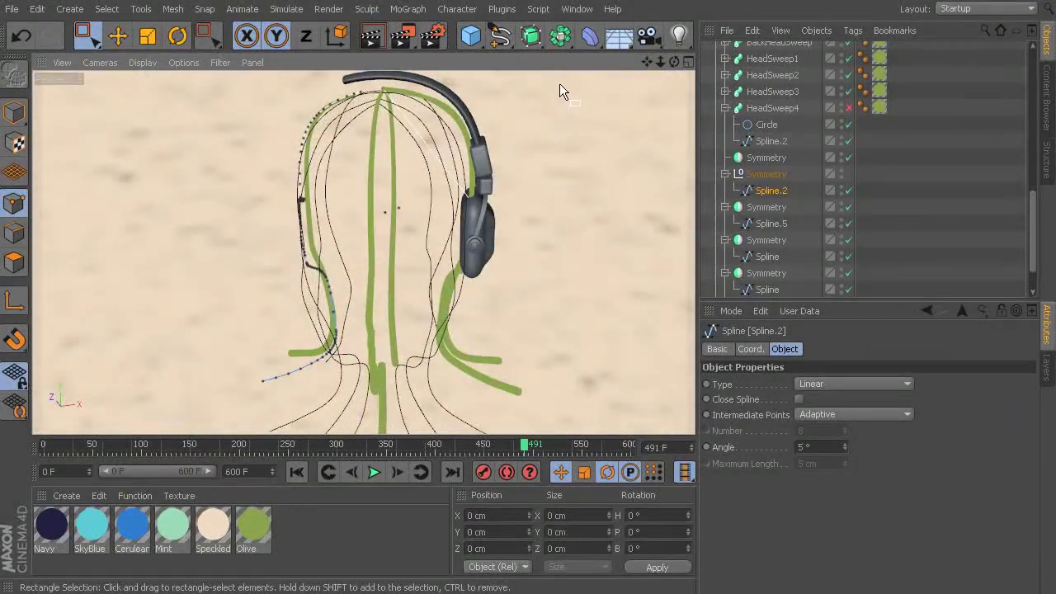
pyautogui.moveTo(561, 79); pyautogui.dragTo(380, 430)
pyautogui.click(441, 414)
pyautogui.moveTo(582, 80); pyautogui.dragTo(383, 443)
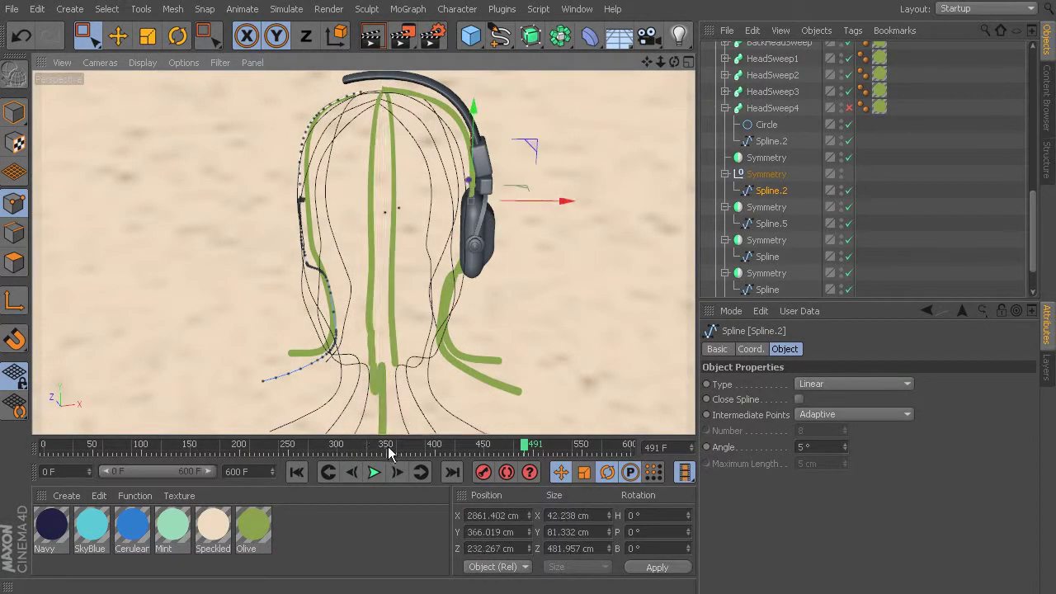
pyautogui.click(433, 433)
pyautogui.moveTo(632, 80); pyautogui.dragTo(372, 460)
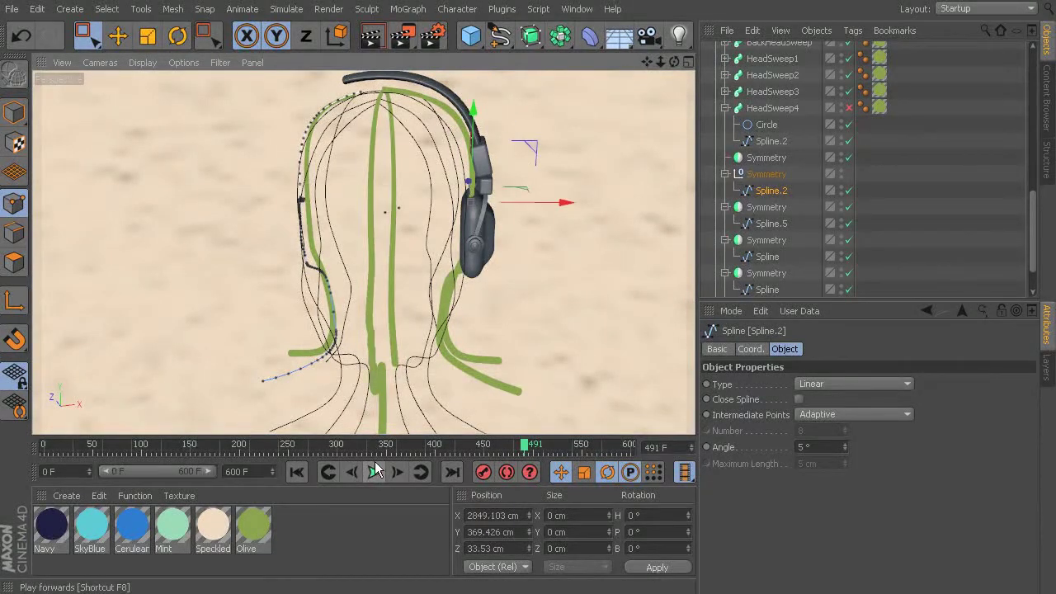
pyautogui.click(427, 430)
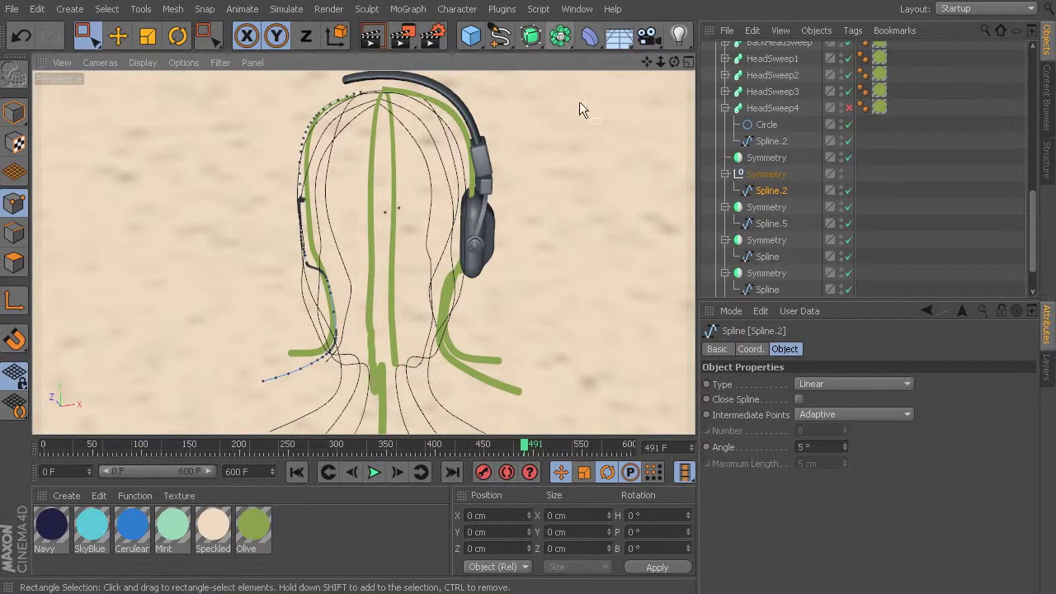
# Move Spline.2 out of the Symmetry null and delete both that null and the empty Symmetry object
pyautogui.click(768, 208)
pyautogui.click(768, 191)
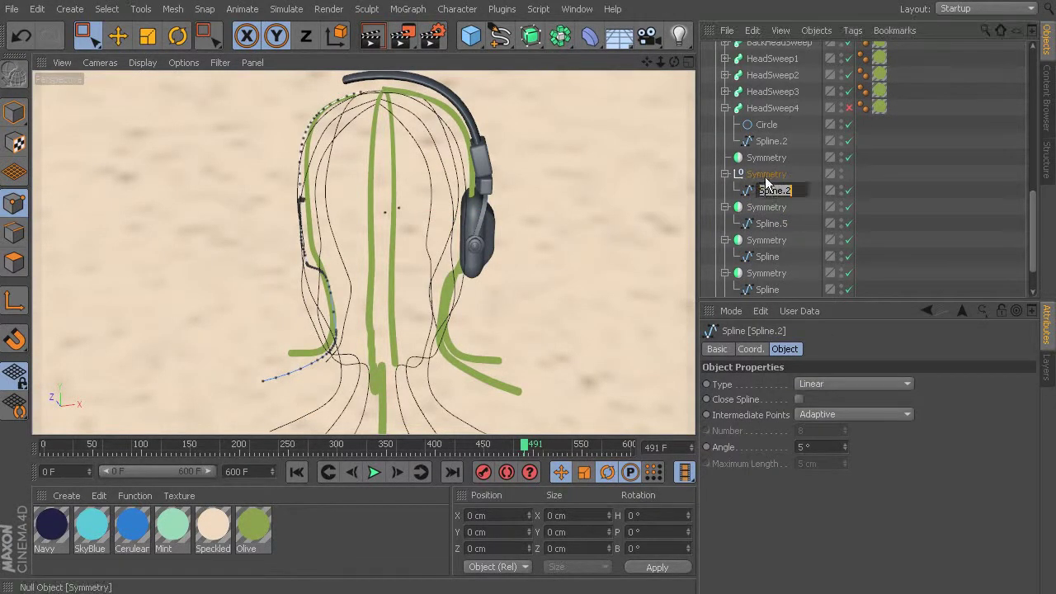
pyautogui.moveTo(767, 192); pyautogui.dragTo(767, 168)
pyautogui.click(769, 193)
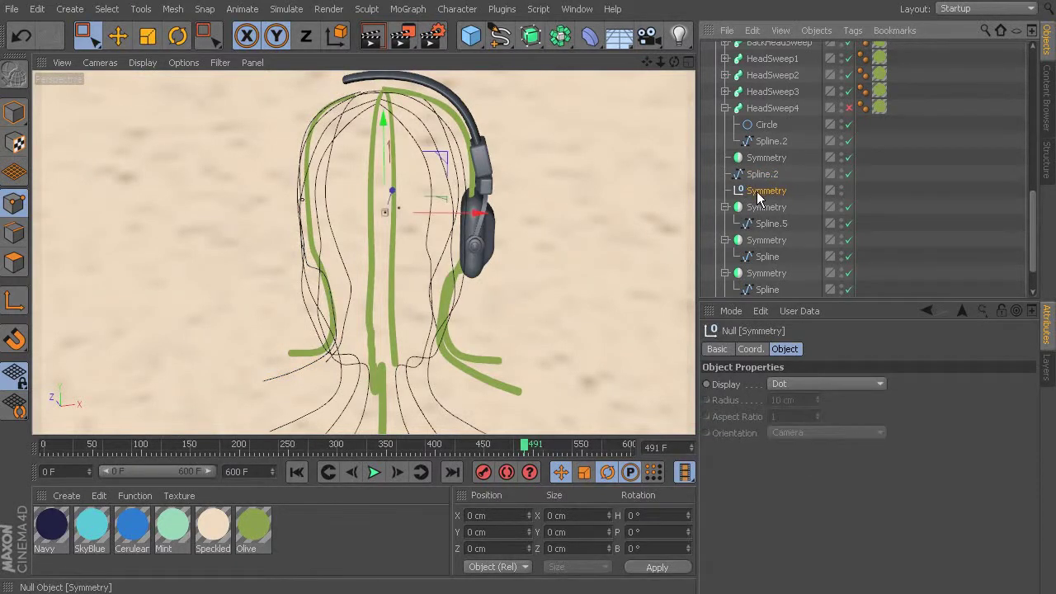
pyautogui.press('Delete')
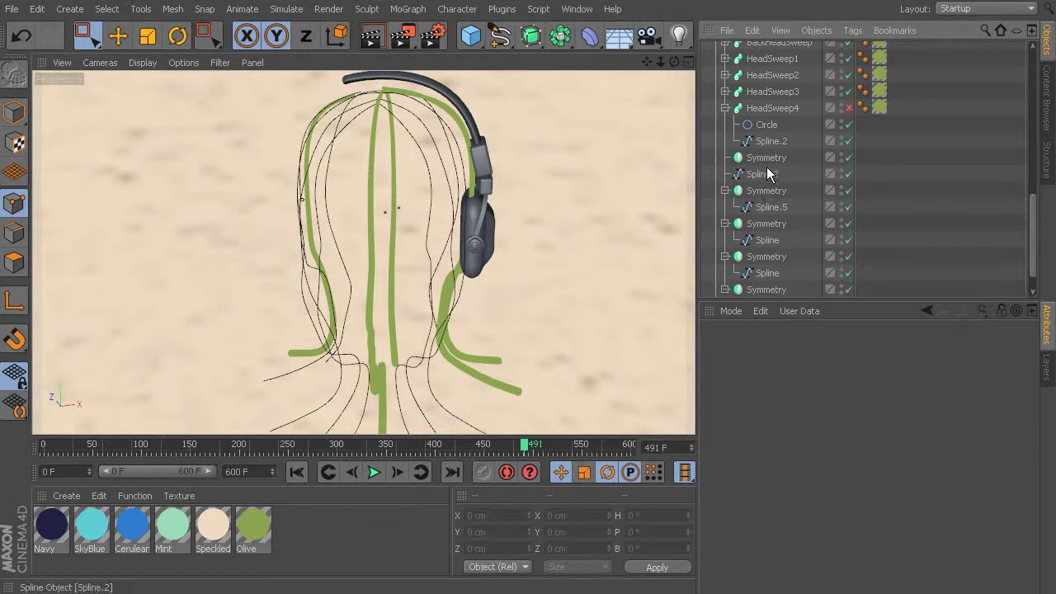
pyautogui.click(768, 158)
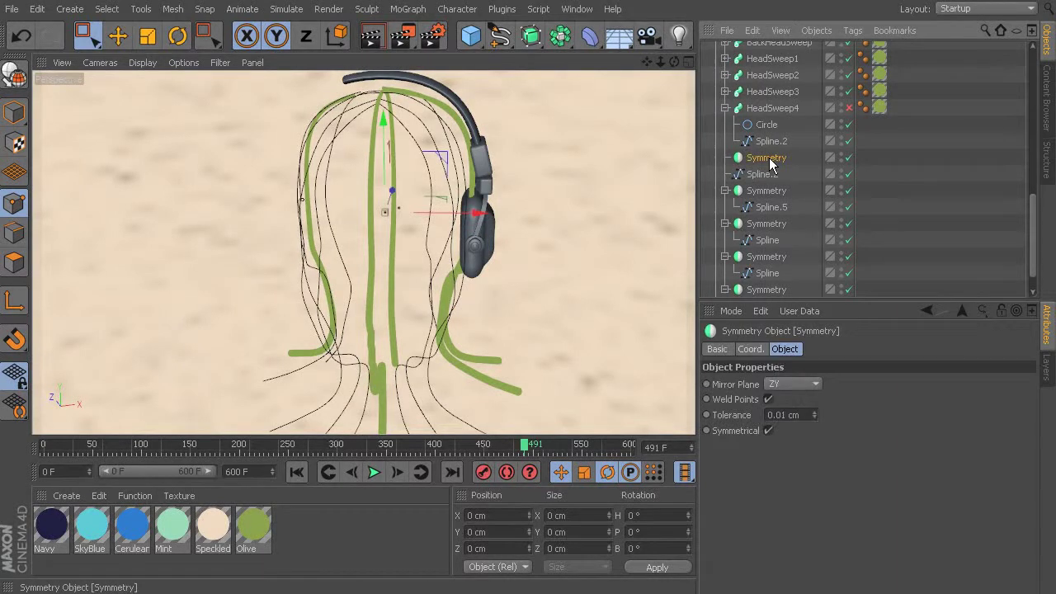
pyautogui.press('Delete')
# Check the freed Spline.2 for stray points on the headphone side using rectangle selections
pyautogui.click(769, 157)
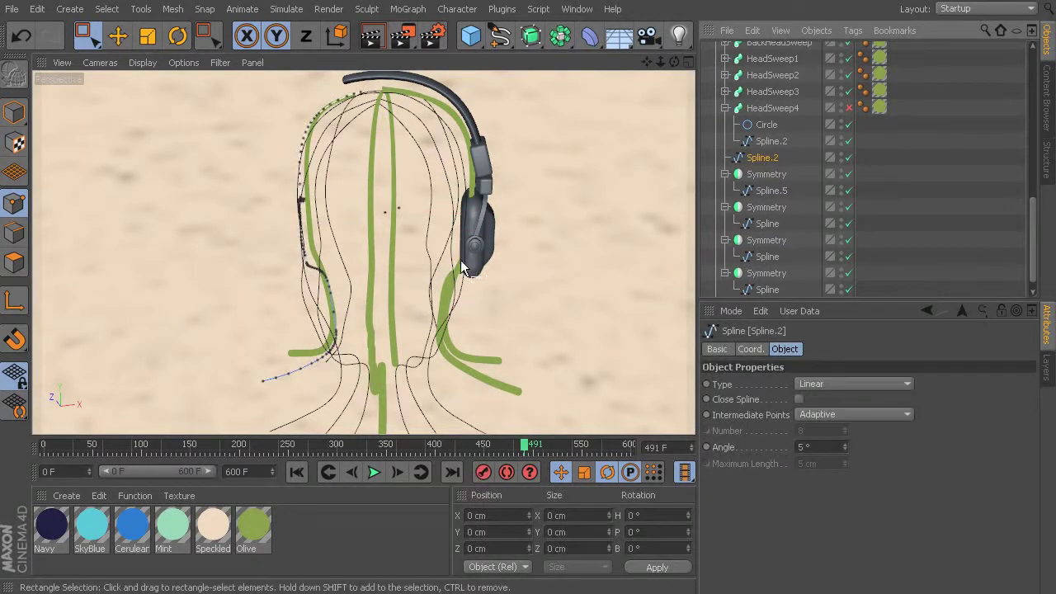
pyautogui.scroll(-5, 445, 233)
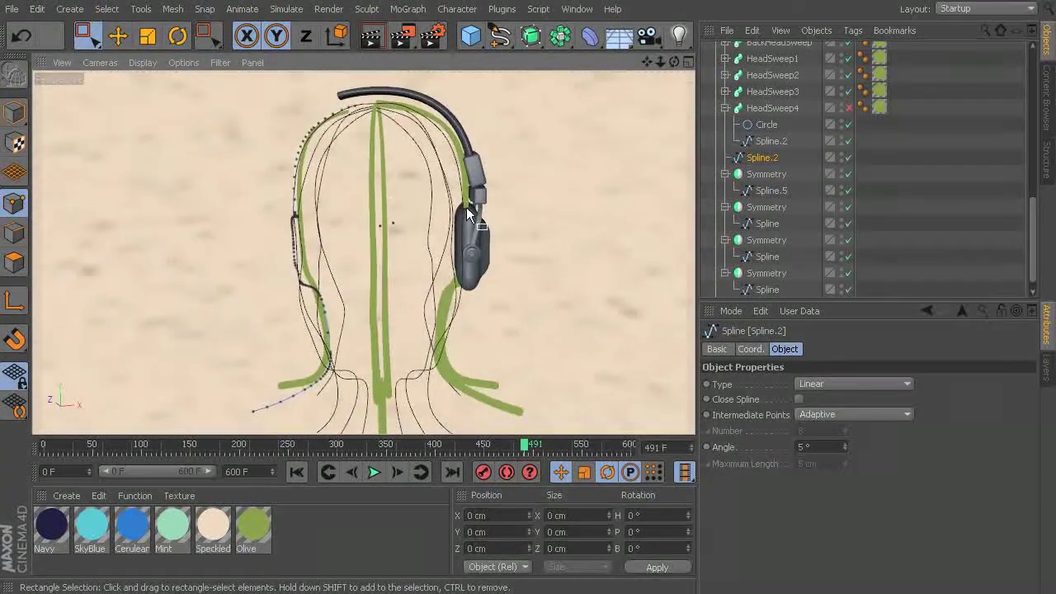
pyautogui.moveTo(569, 102); pyautogui.dragTo(406, 415)
pyautogui.click(413, 415)
pyautogui.moveTo(585, 77); pyautogui.dragTo(408, 443)
pyautogui.moveTo(591, 96); pyautogui.dragTo(410, 435)
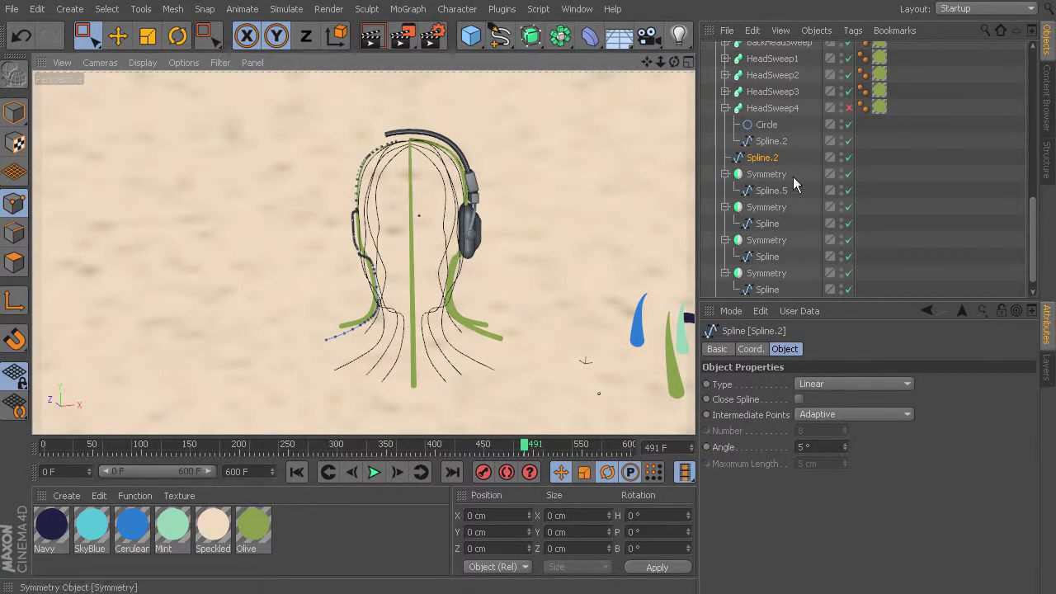
# Replace the spline inside HeadSweep4 with the freed Spline.2, placed below the Circle, and re-enable the sweep
pyautogui.click(774, 109)
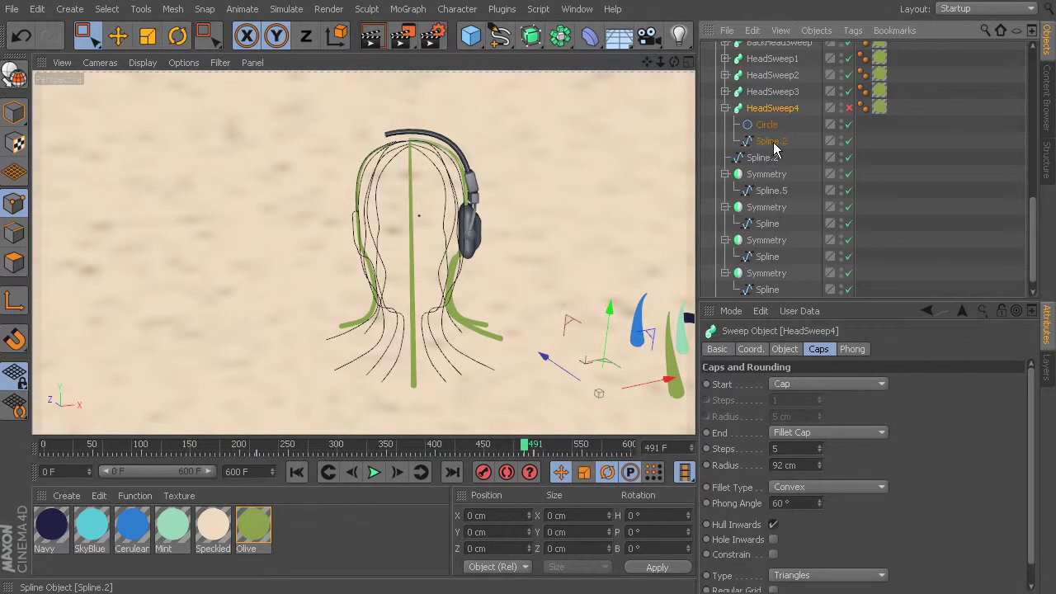
pyautogui.click(773, 74)
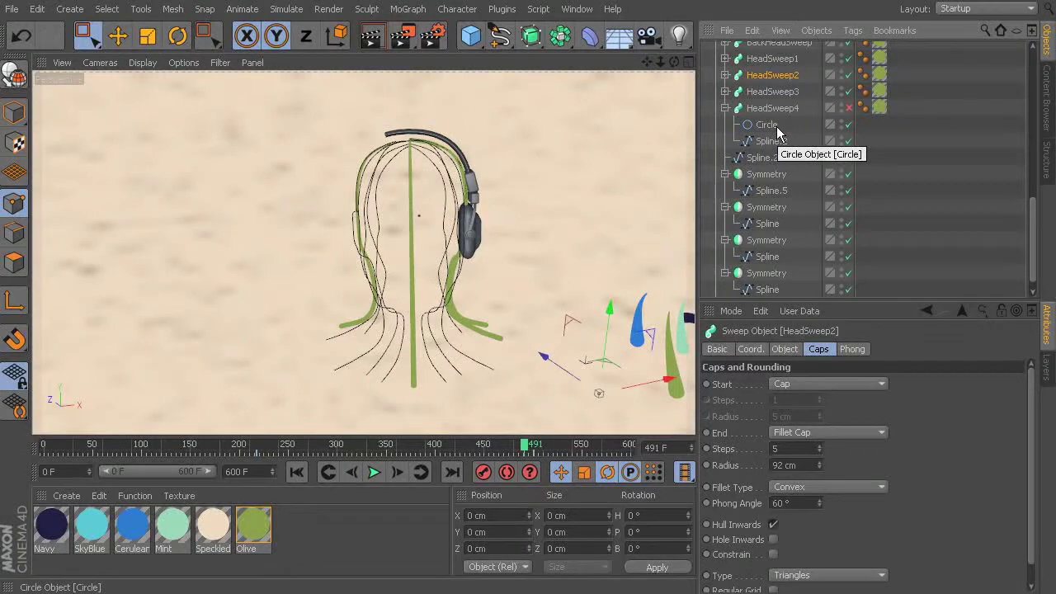
pyautogui.click(776, 92)
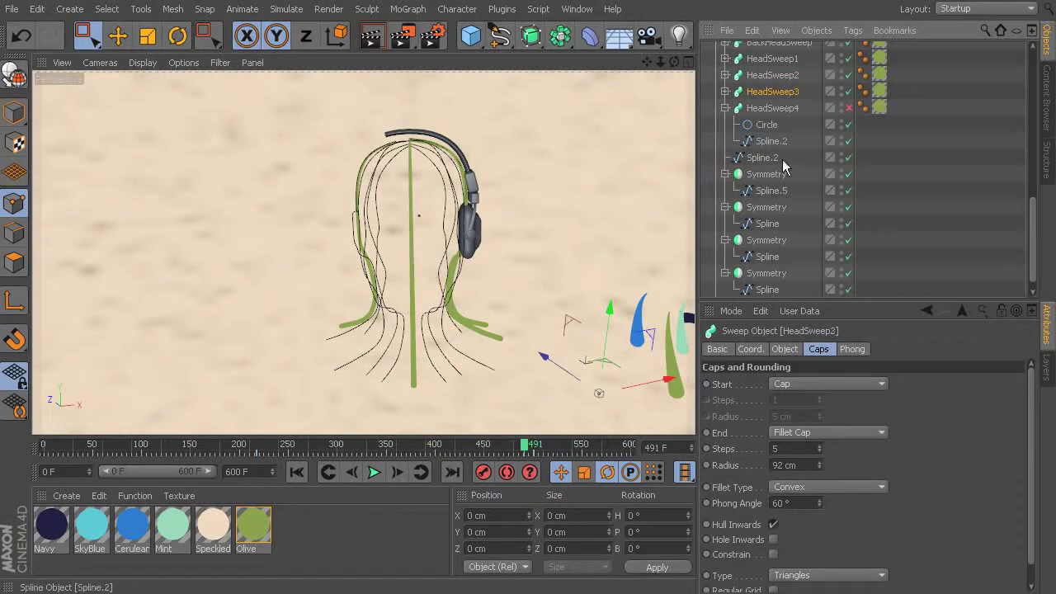
pyautogui.click(788, 108)
pyautogui.click(769, 141)
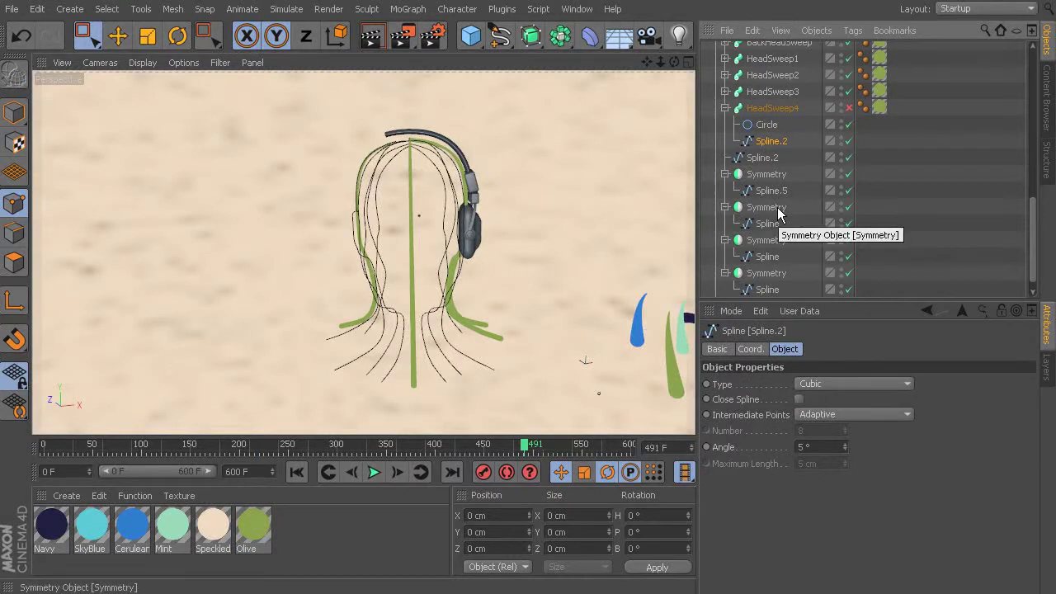
pyautogui.press('Delete')
pyautogui.moveTo(761, 142); pyautogui.dragTo(782, 136)
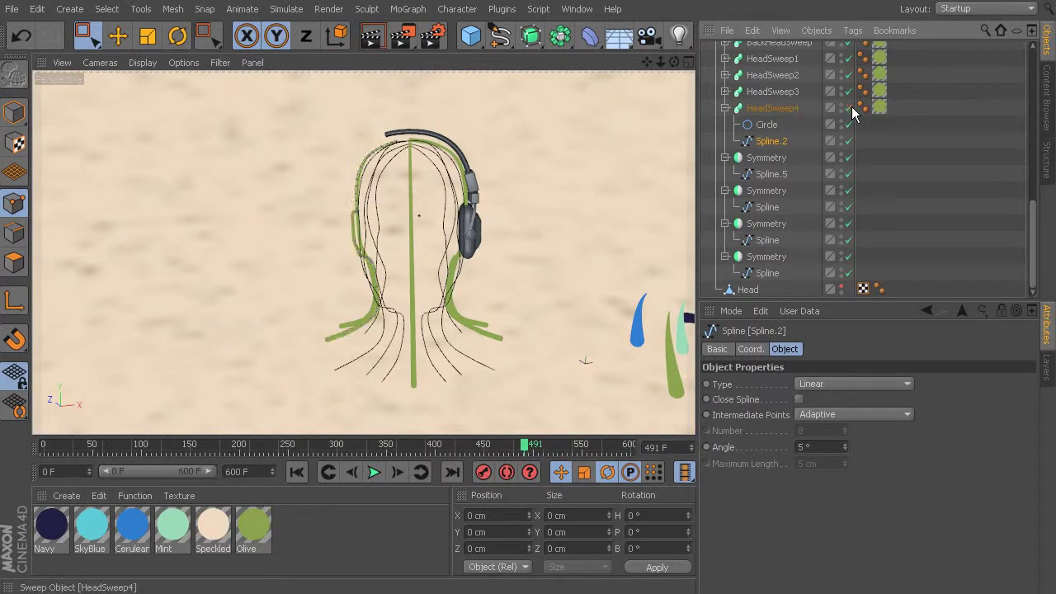
# Scrub to frame 349, compare the splines inside HeadSweep2 and HeadSweep4, and collapse both sweeps
pyautogui.moveTo(511, 445); pyautogui.dragTo(385, 425)
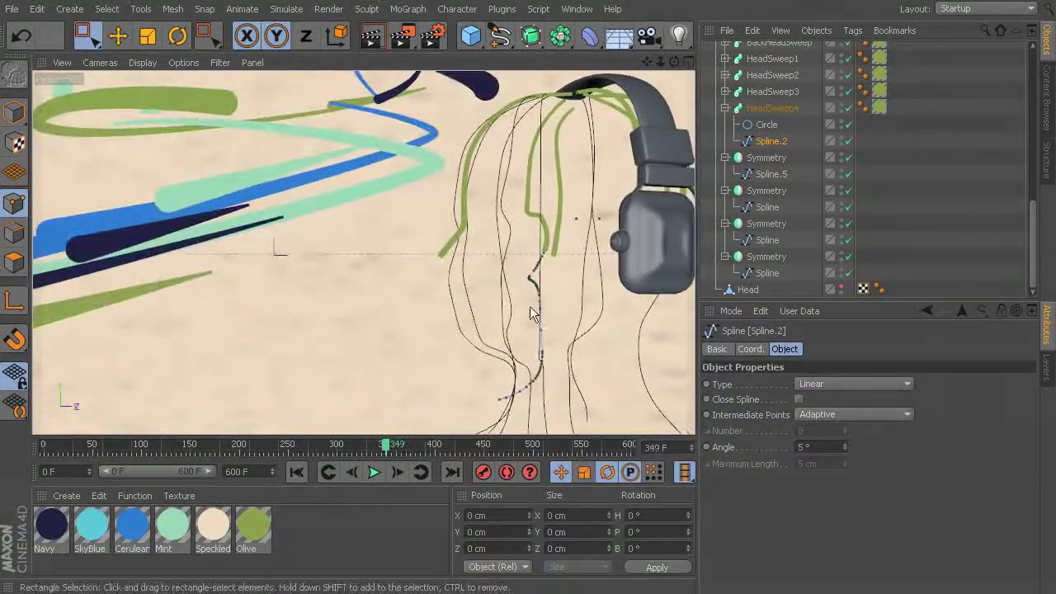
pyautogui.click(725, 75)
pyautogui.click(767, 109)
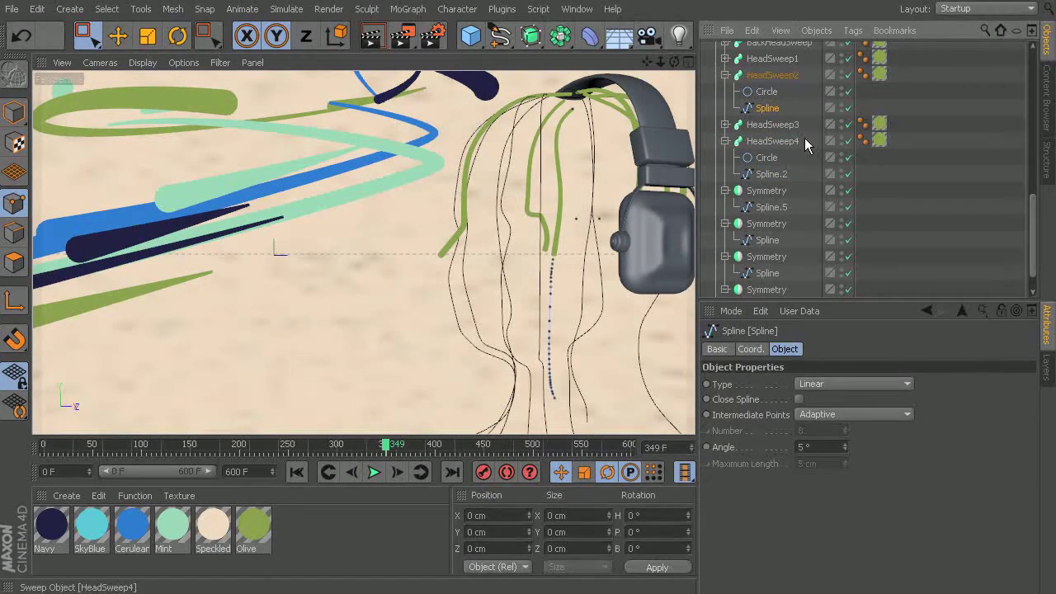
pyautogui.click(771, 174)
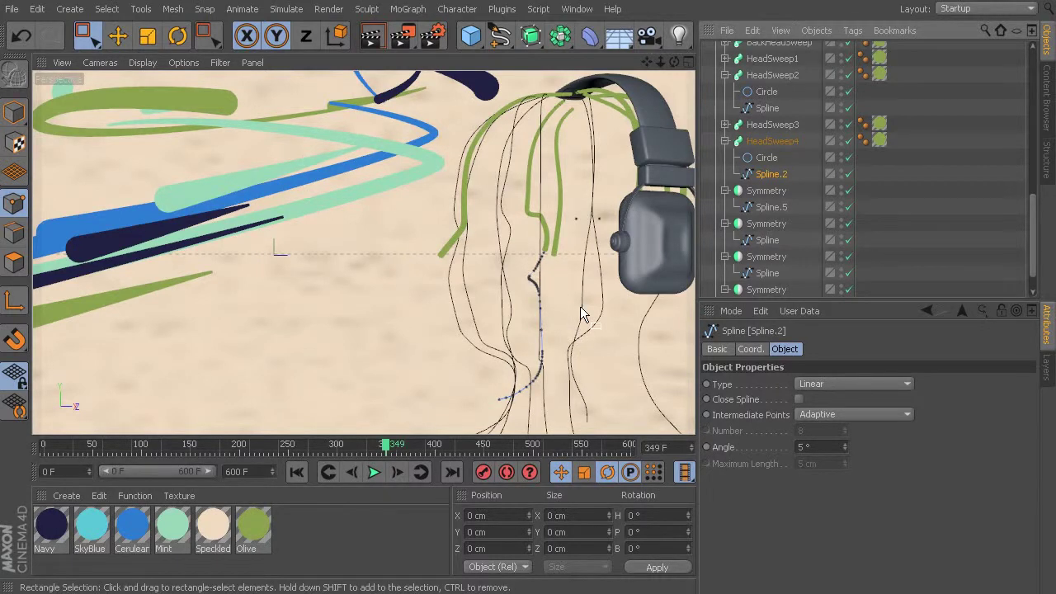
pyautogui.click(725, 75)
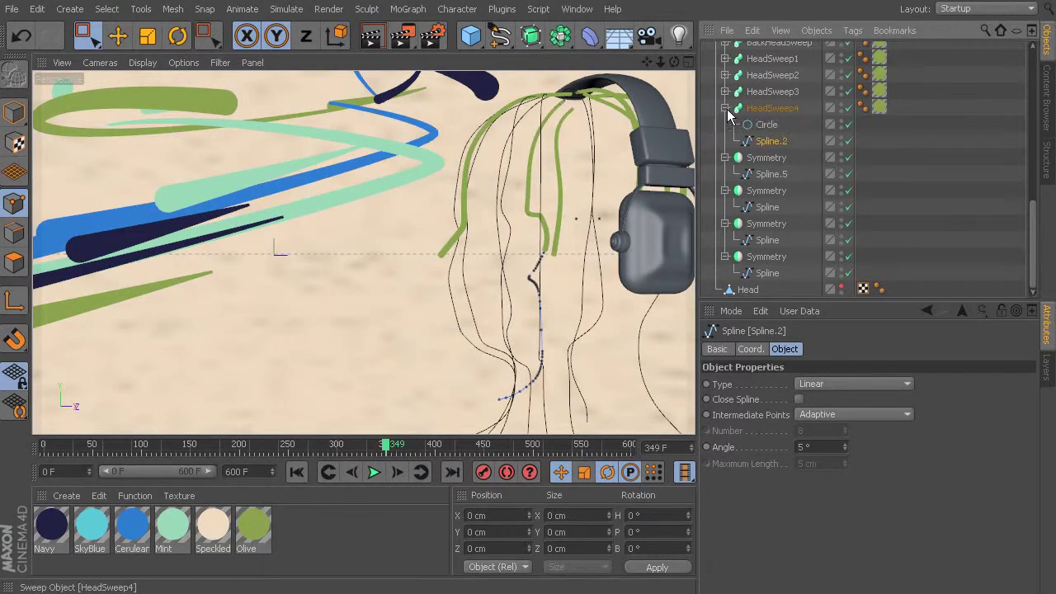
pyautogui.click(726, 109)
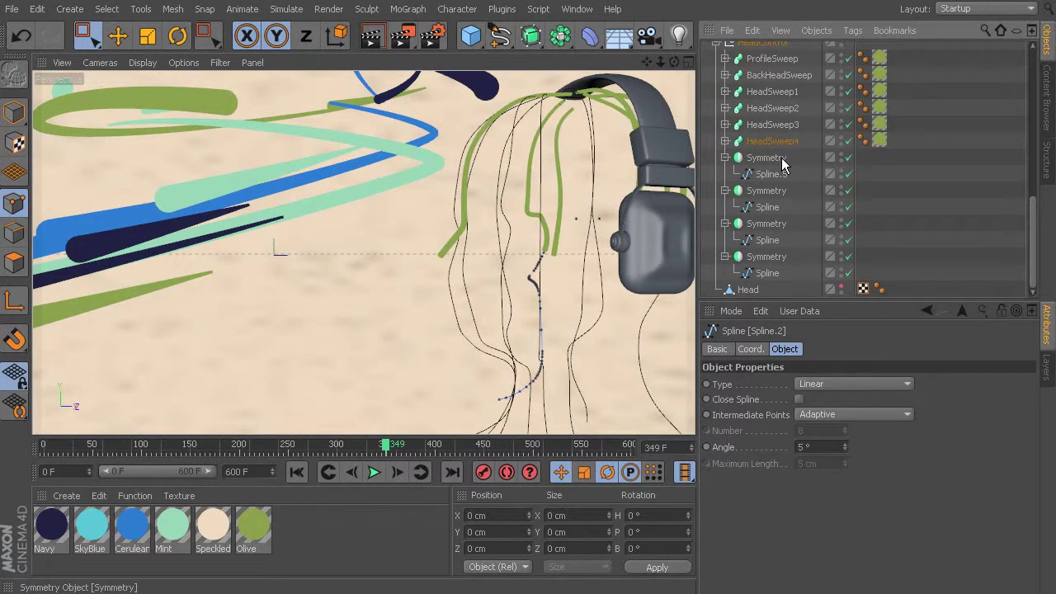